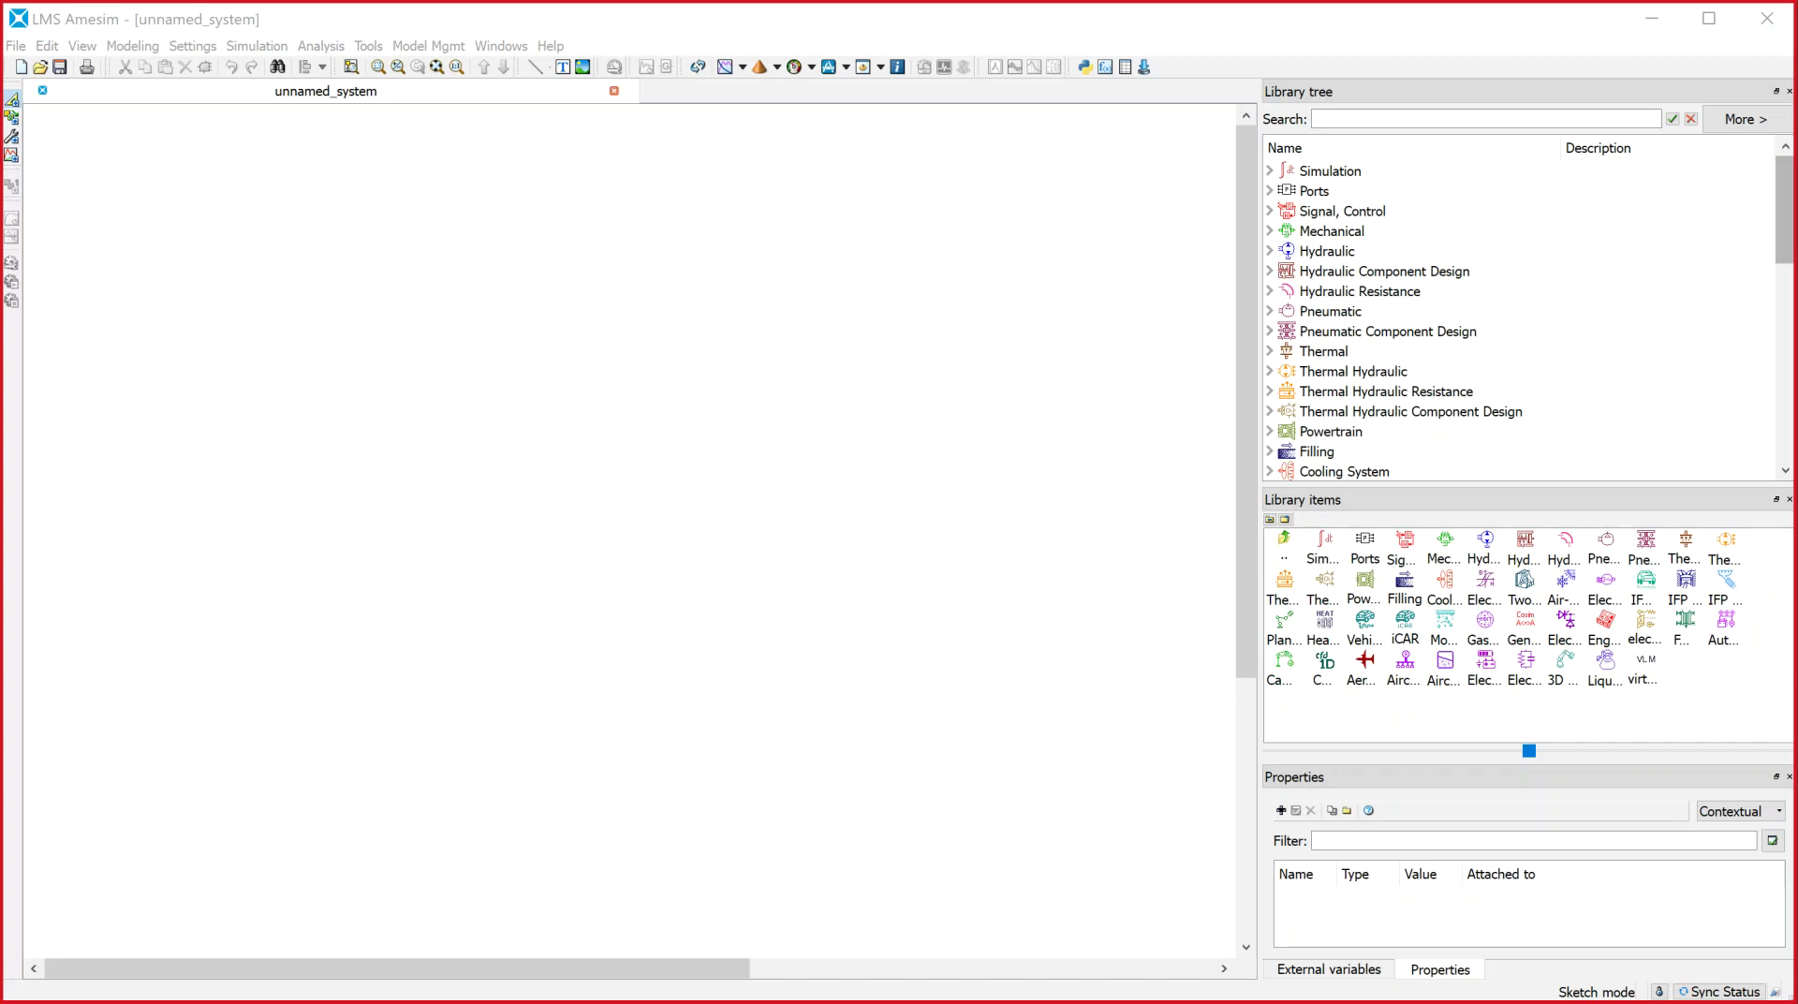
Show all components of the Thermal library and enlarge the library item icons
mouse_move(1785, 213)
left_mouse_down()
mouse_move(1795, 407)
mouse_move(1793, 180)
left_mouse_up()
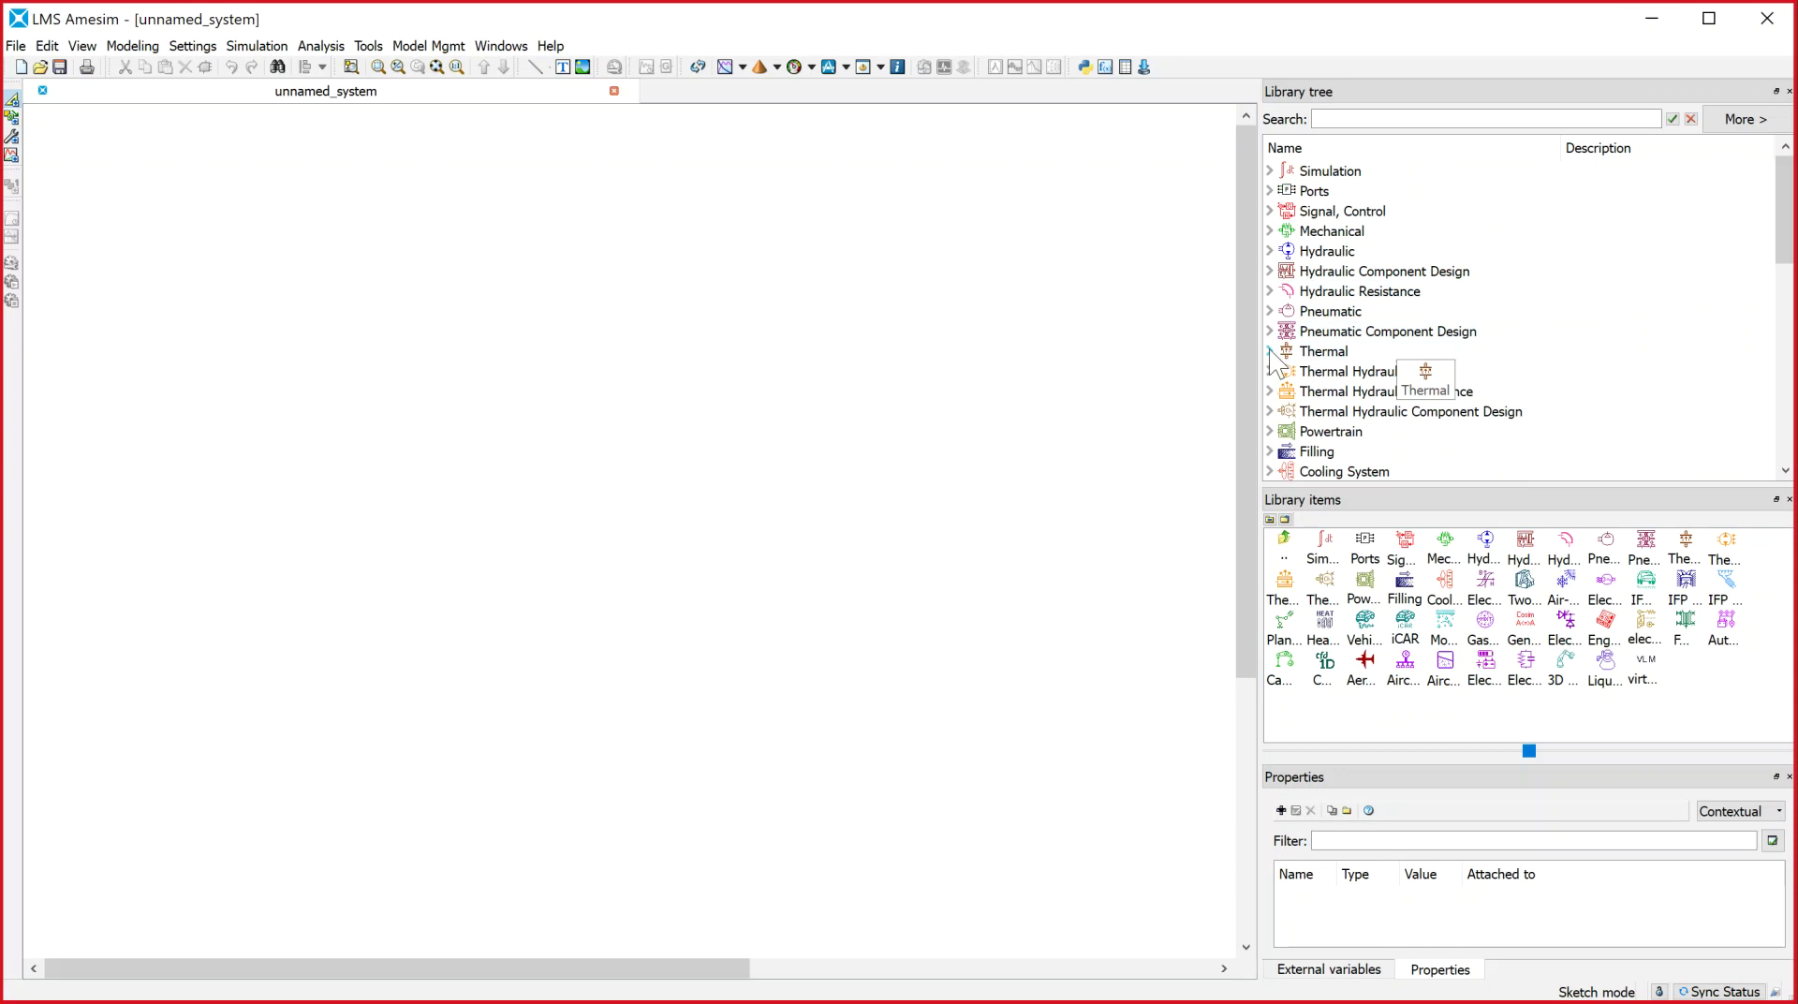
left_click(1319, 352)
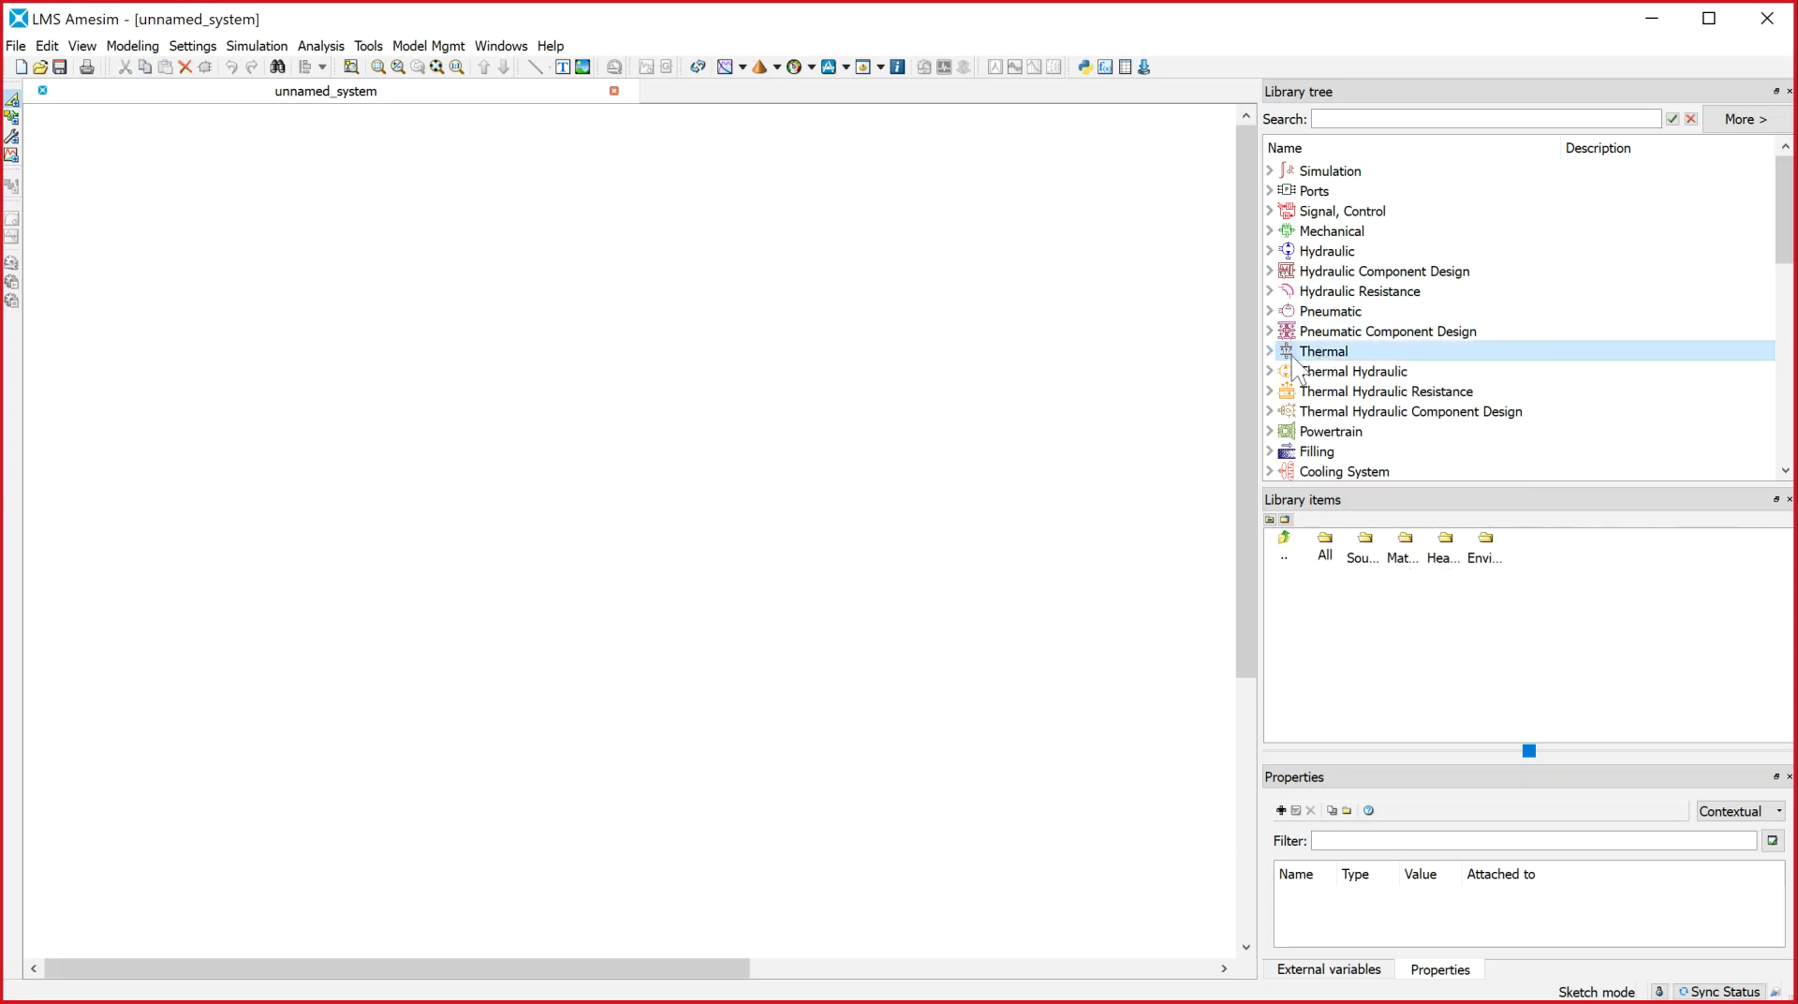
left_click(1270, 352)
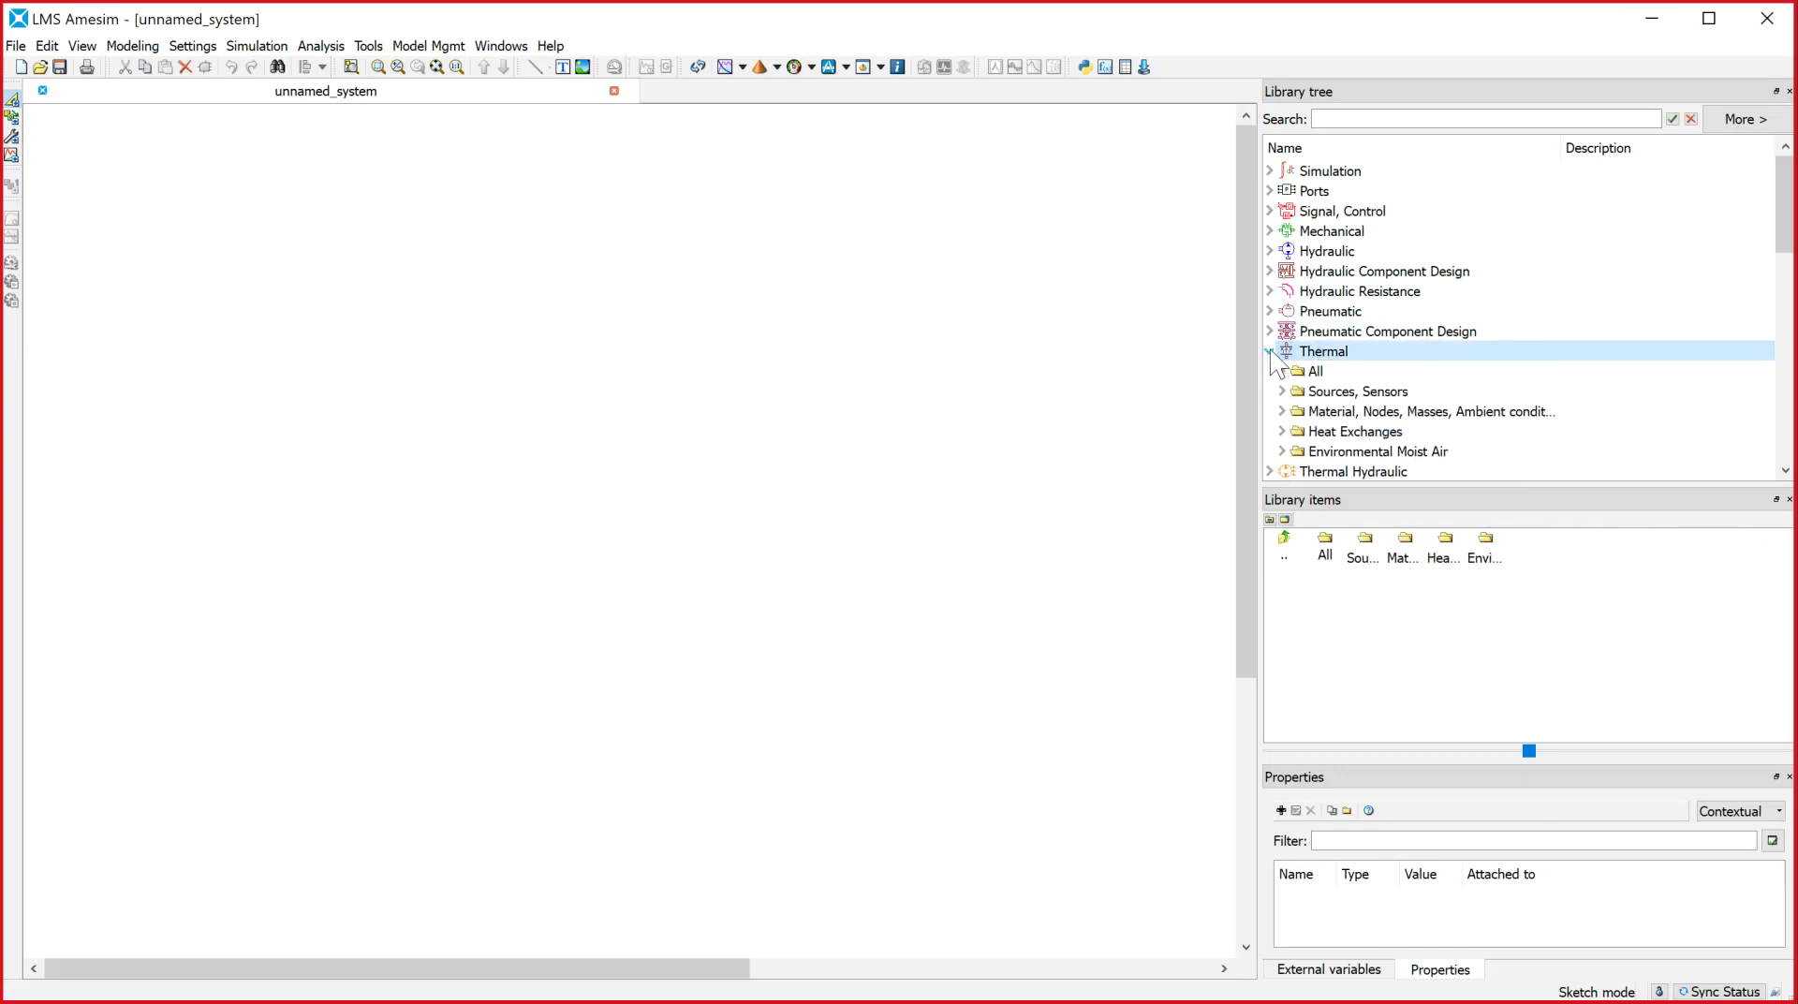
left_click(1315, 372)
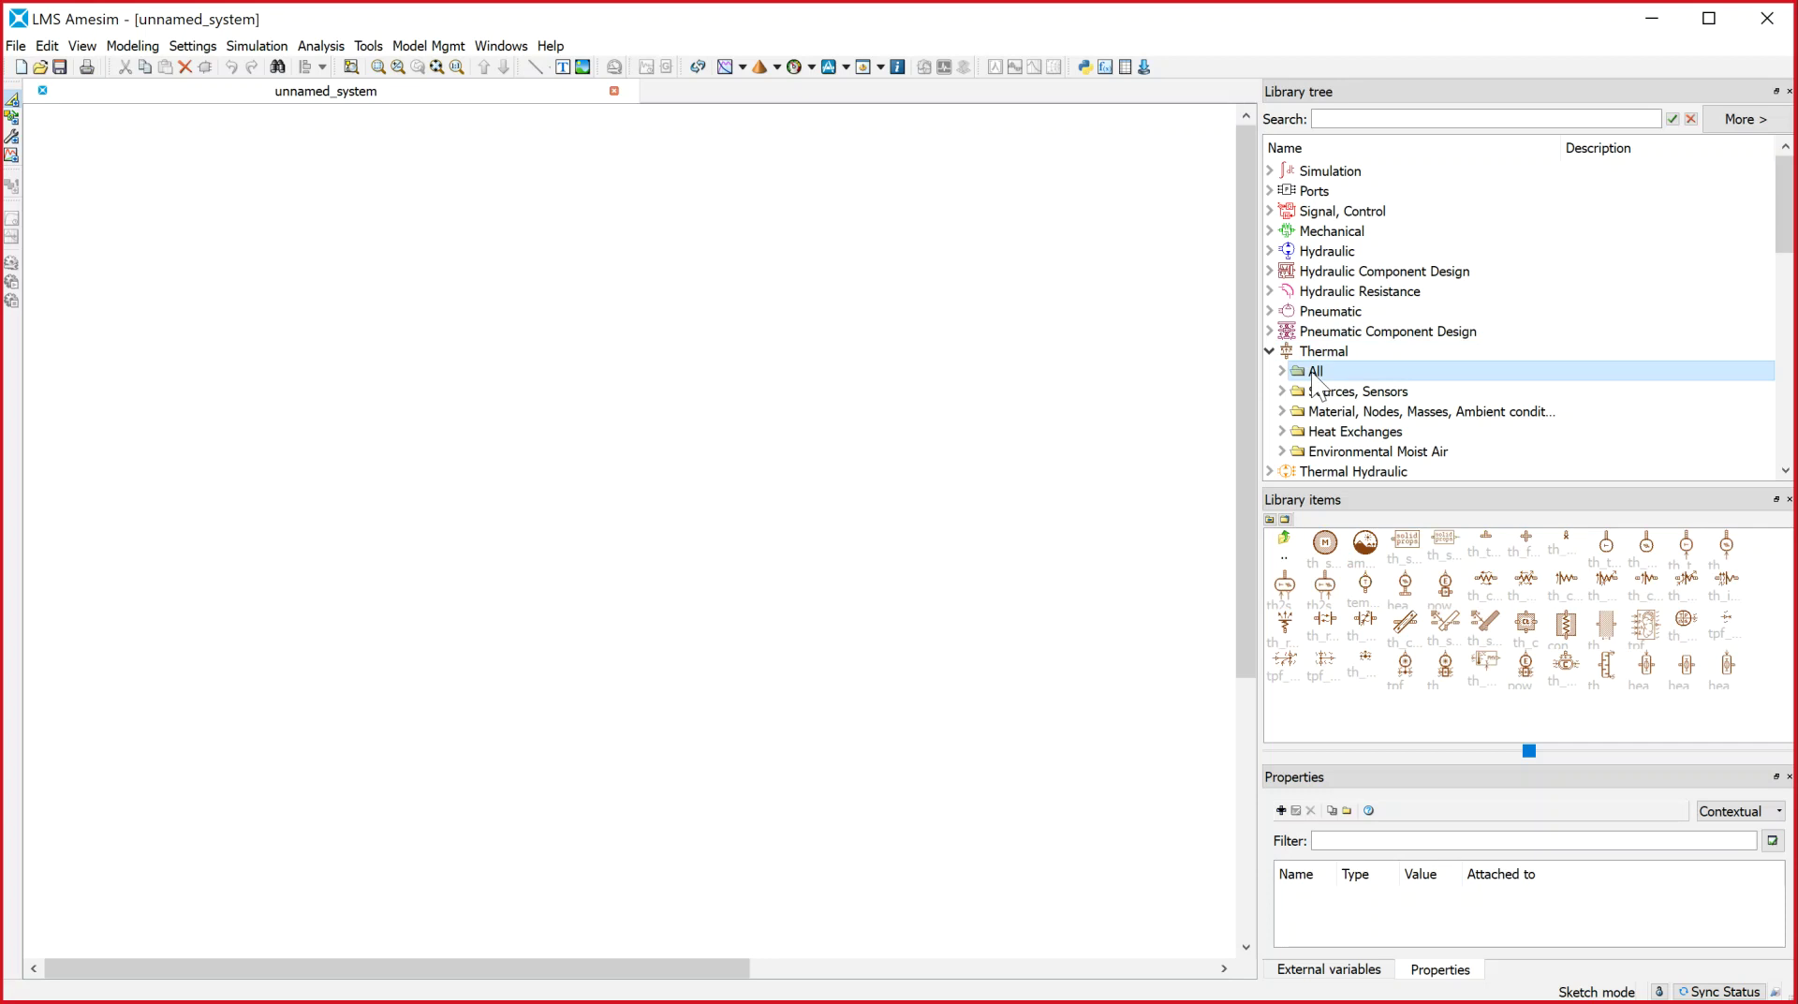
left_click(1467, 745)
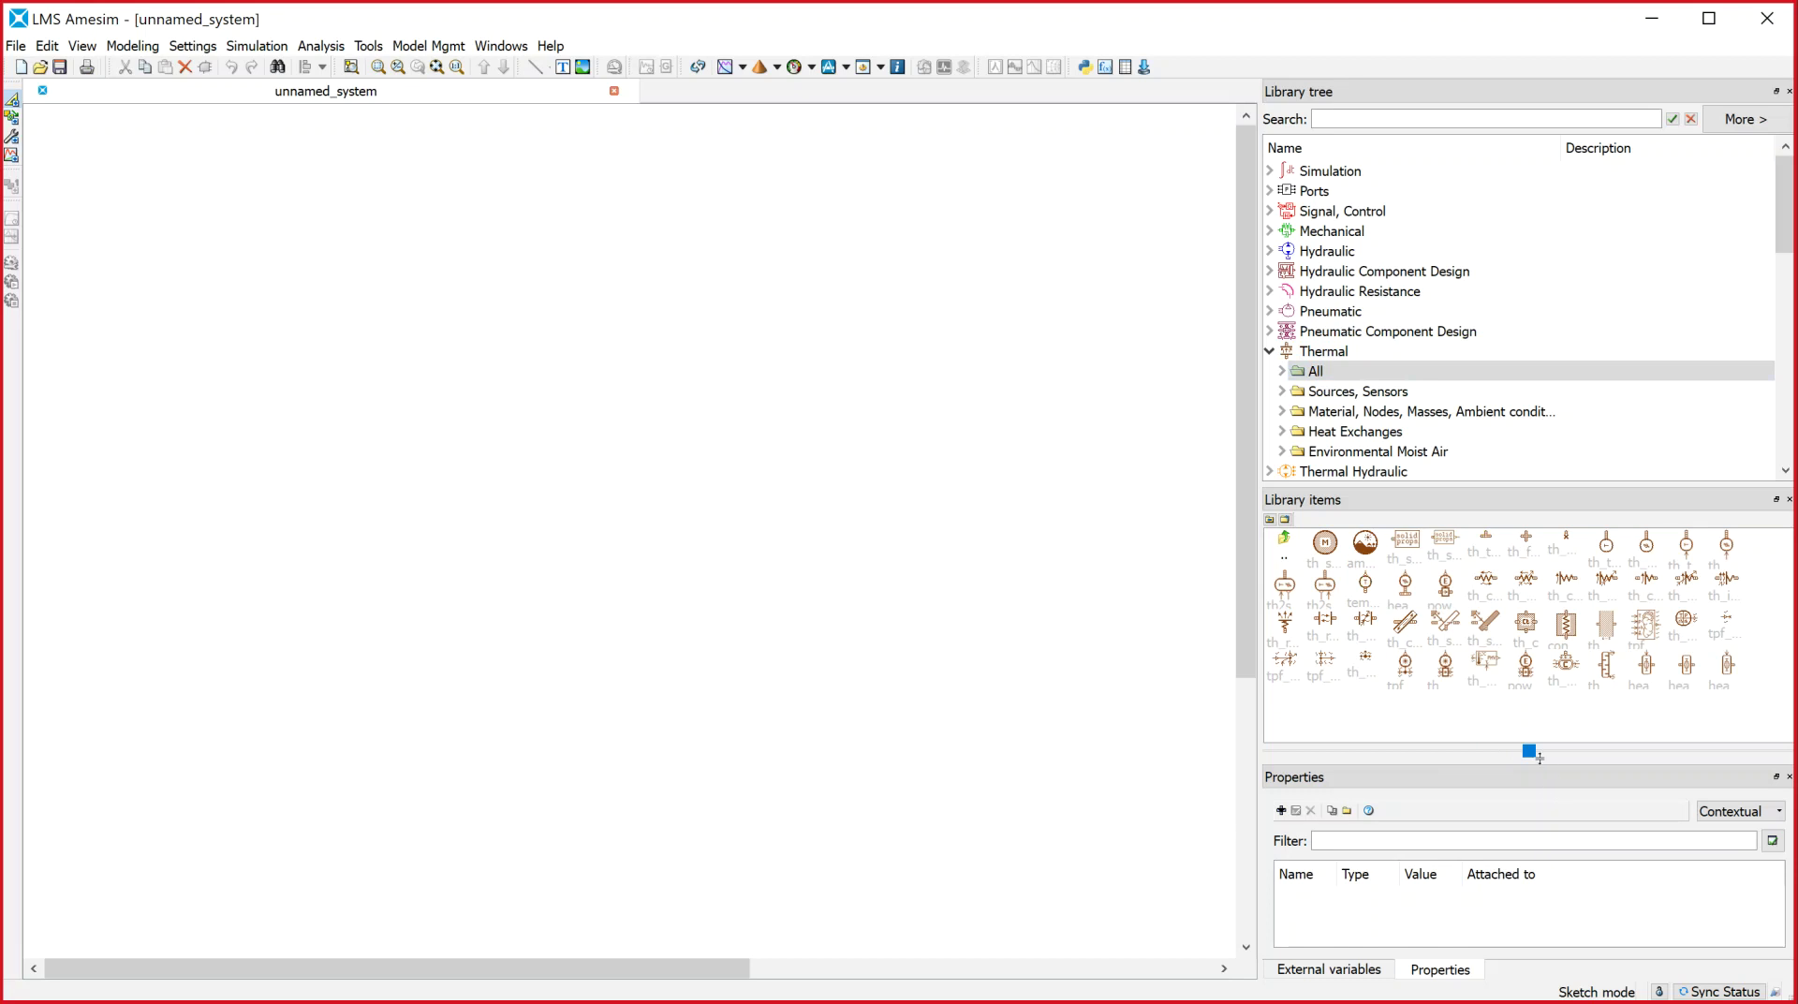
left_click_drag(1530, 751, 1596, 753)
mouse_move(1787, 574)
left_mouse_down()
mouse_move(1792, 726)
mouse_move(1787, 564)
left_mouse_up()
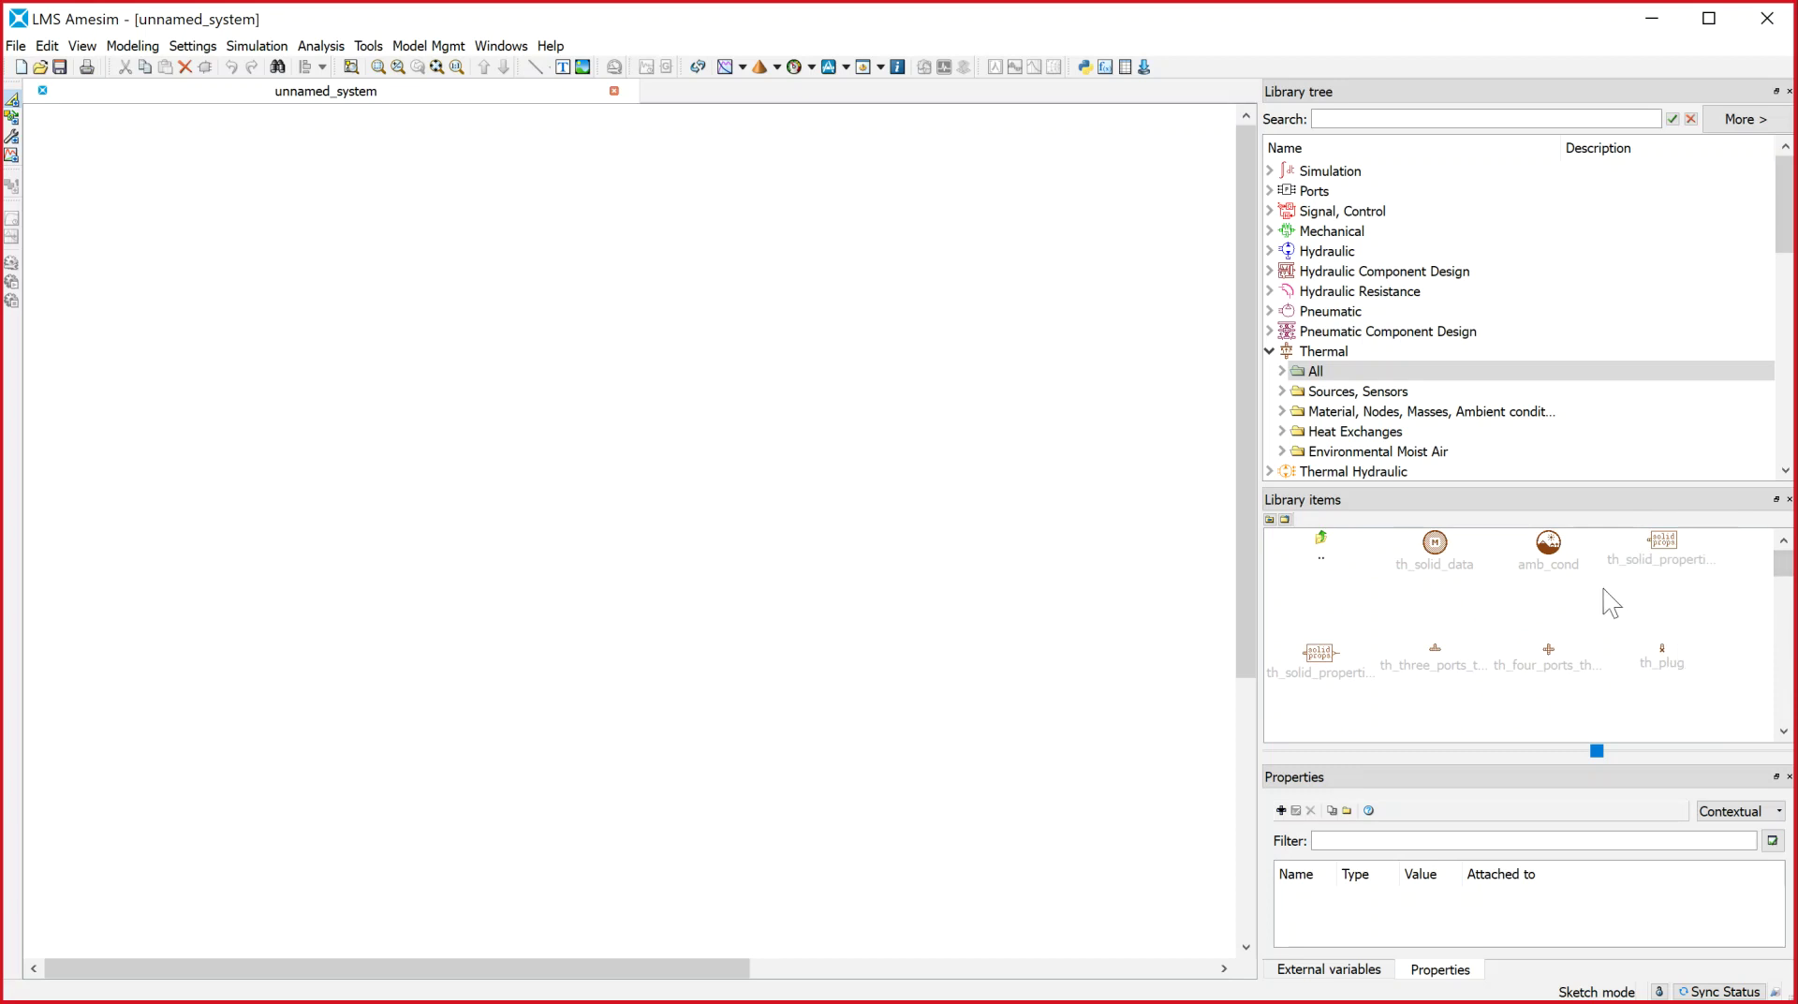
Place two th_solid_data thermal property components on the sketch, one directly below the other
left_click_drag(1435, 546, 349, 362)
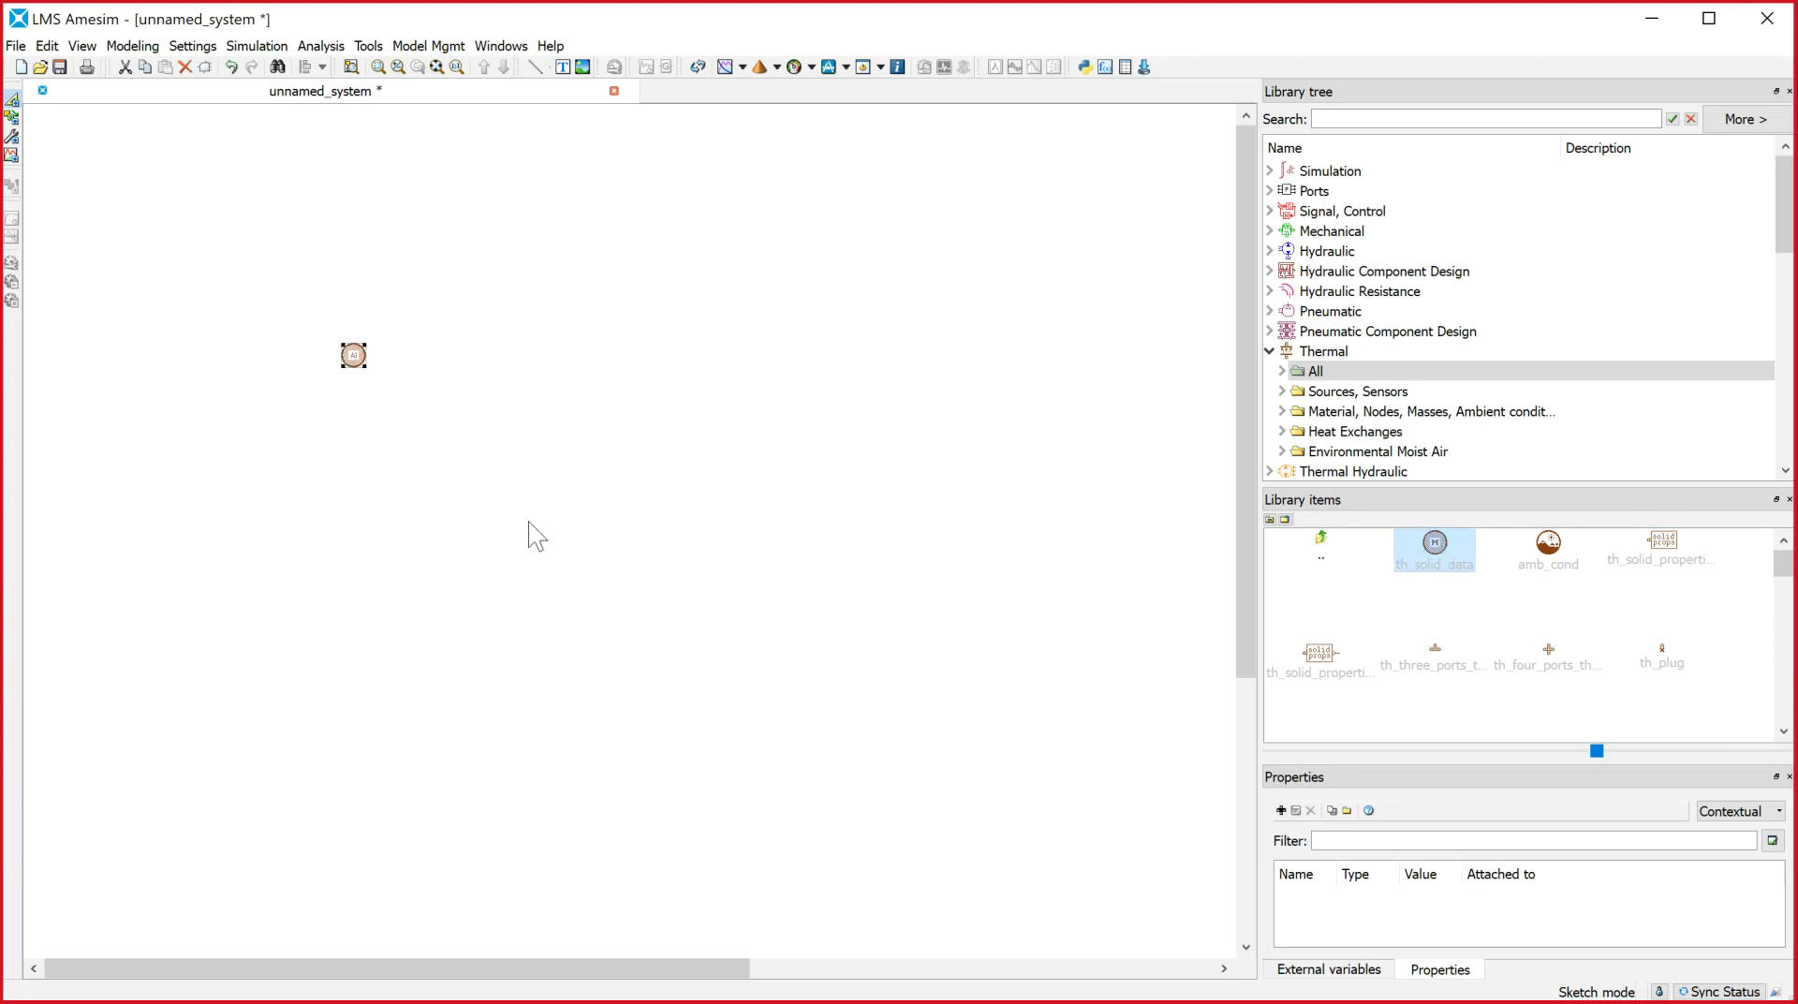
left_click(487, 459)
scroll(486, 459, "up", 3)
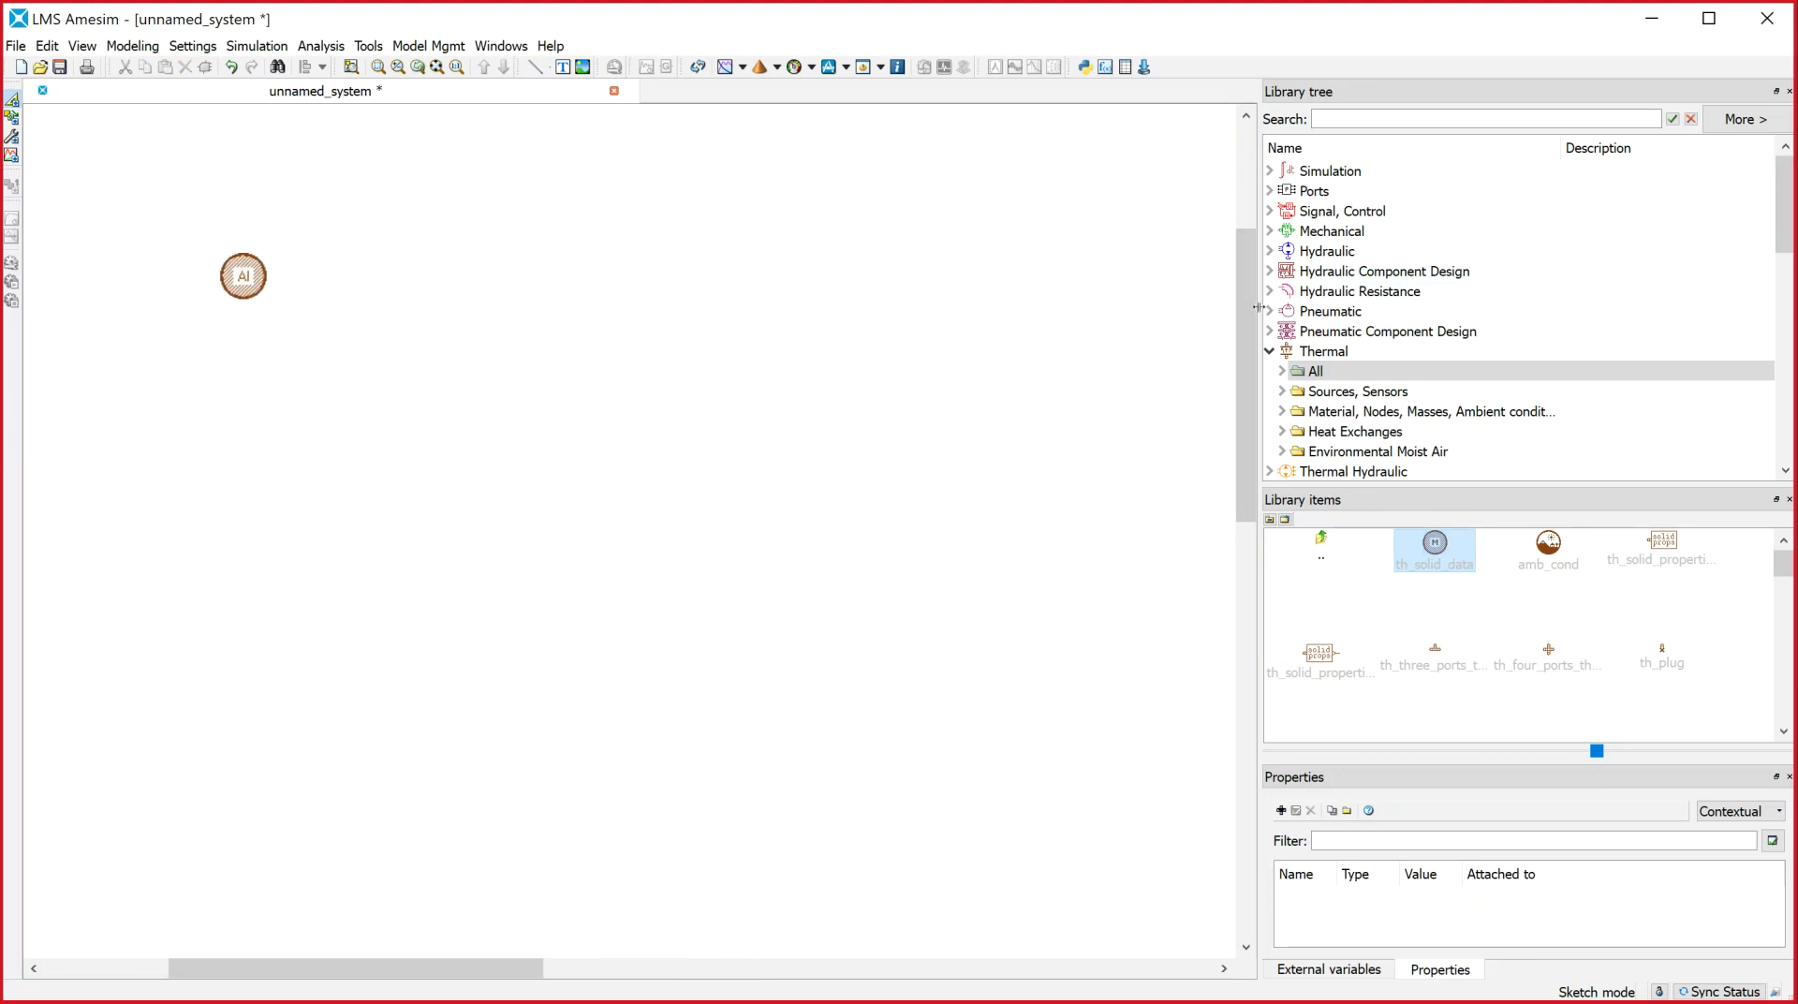
left_click_drag(1245, 374, 1246, 320)
left_click_drag(539, 975, 461, 974)
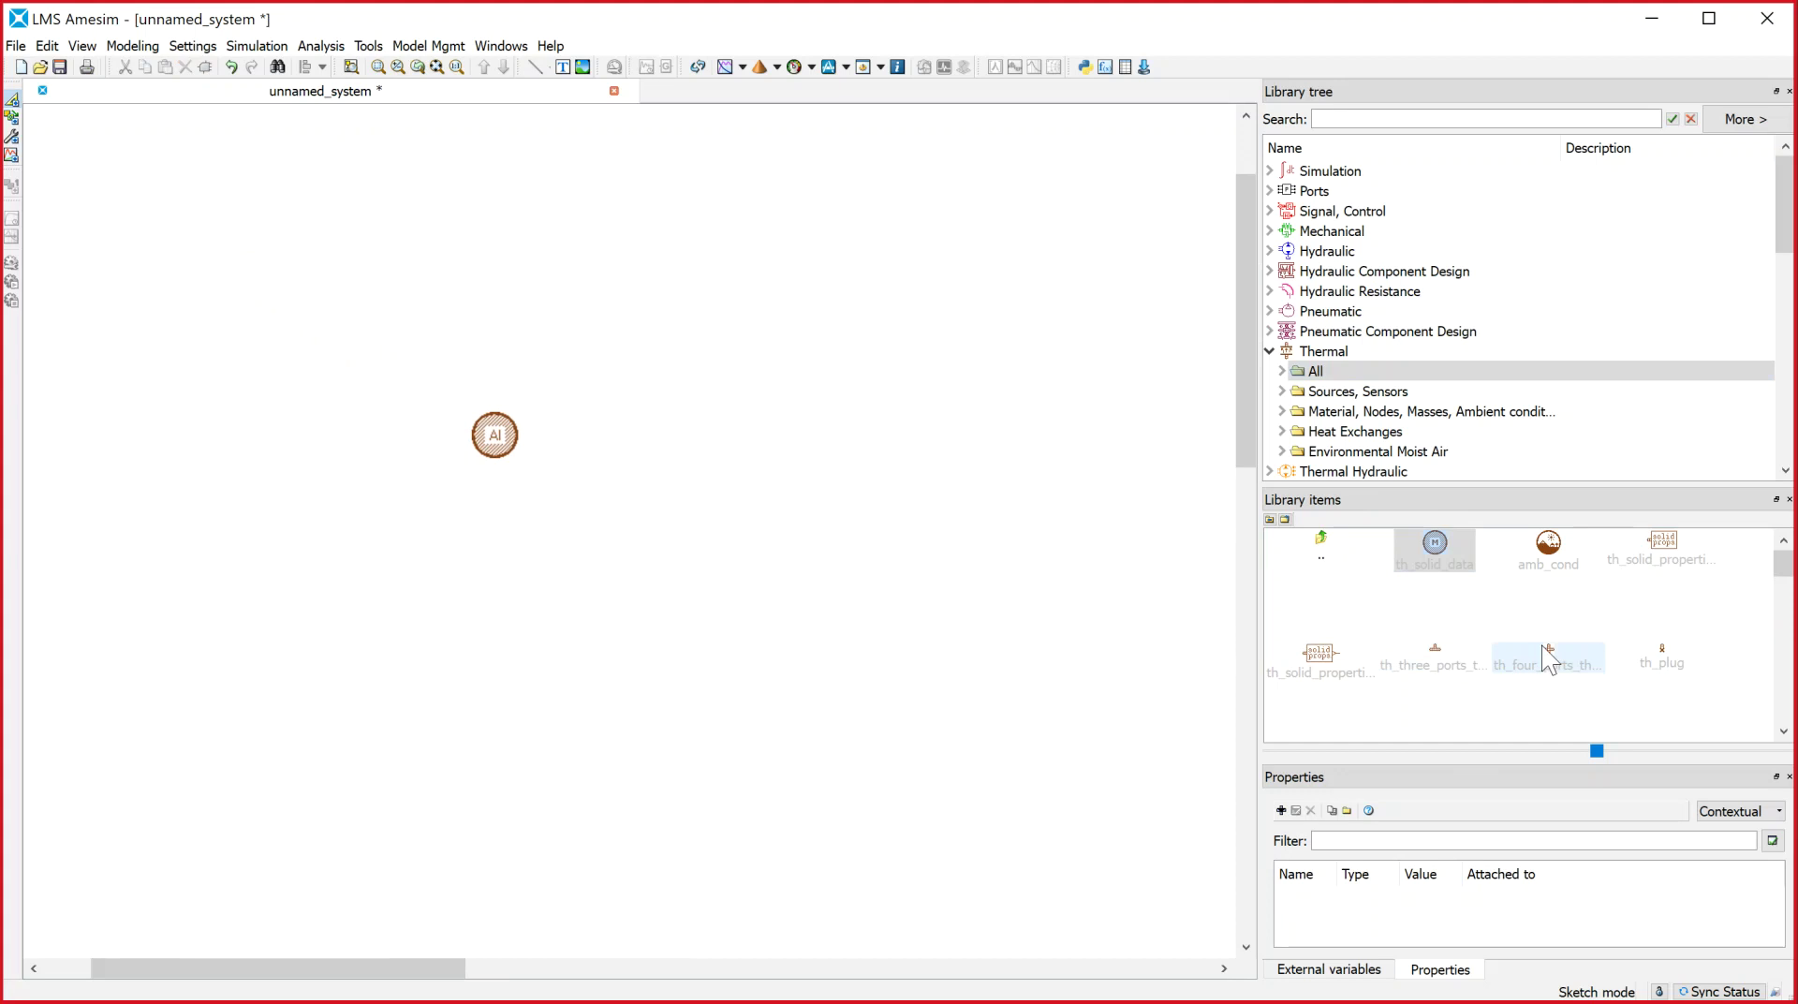
left_click(1442, 542)
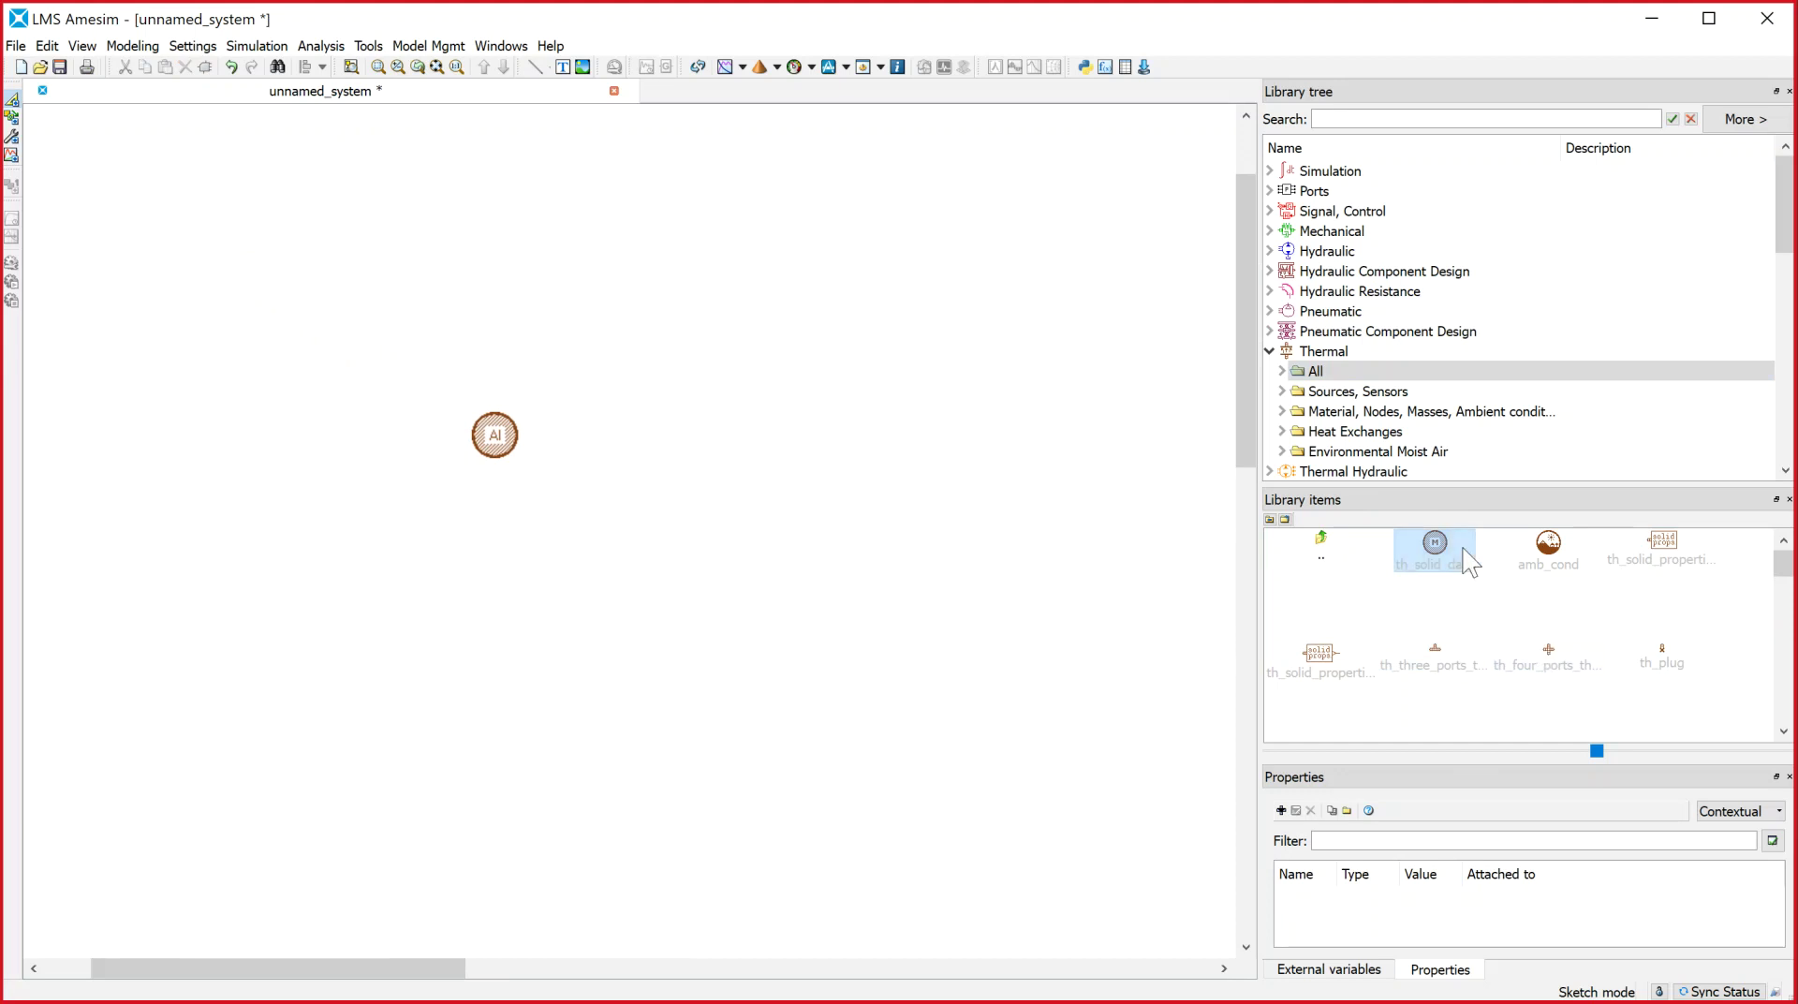
left_click_drag(1442, 542, 487, 588)
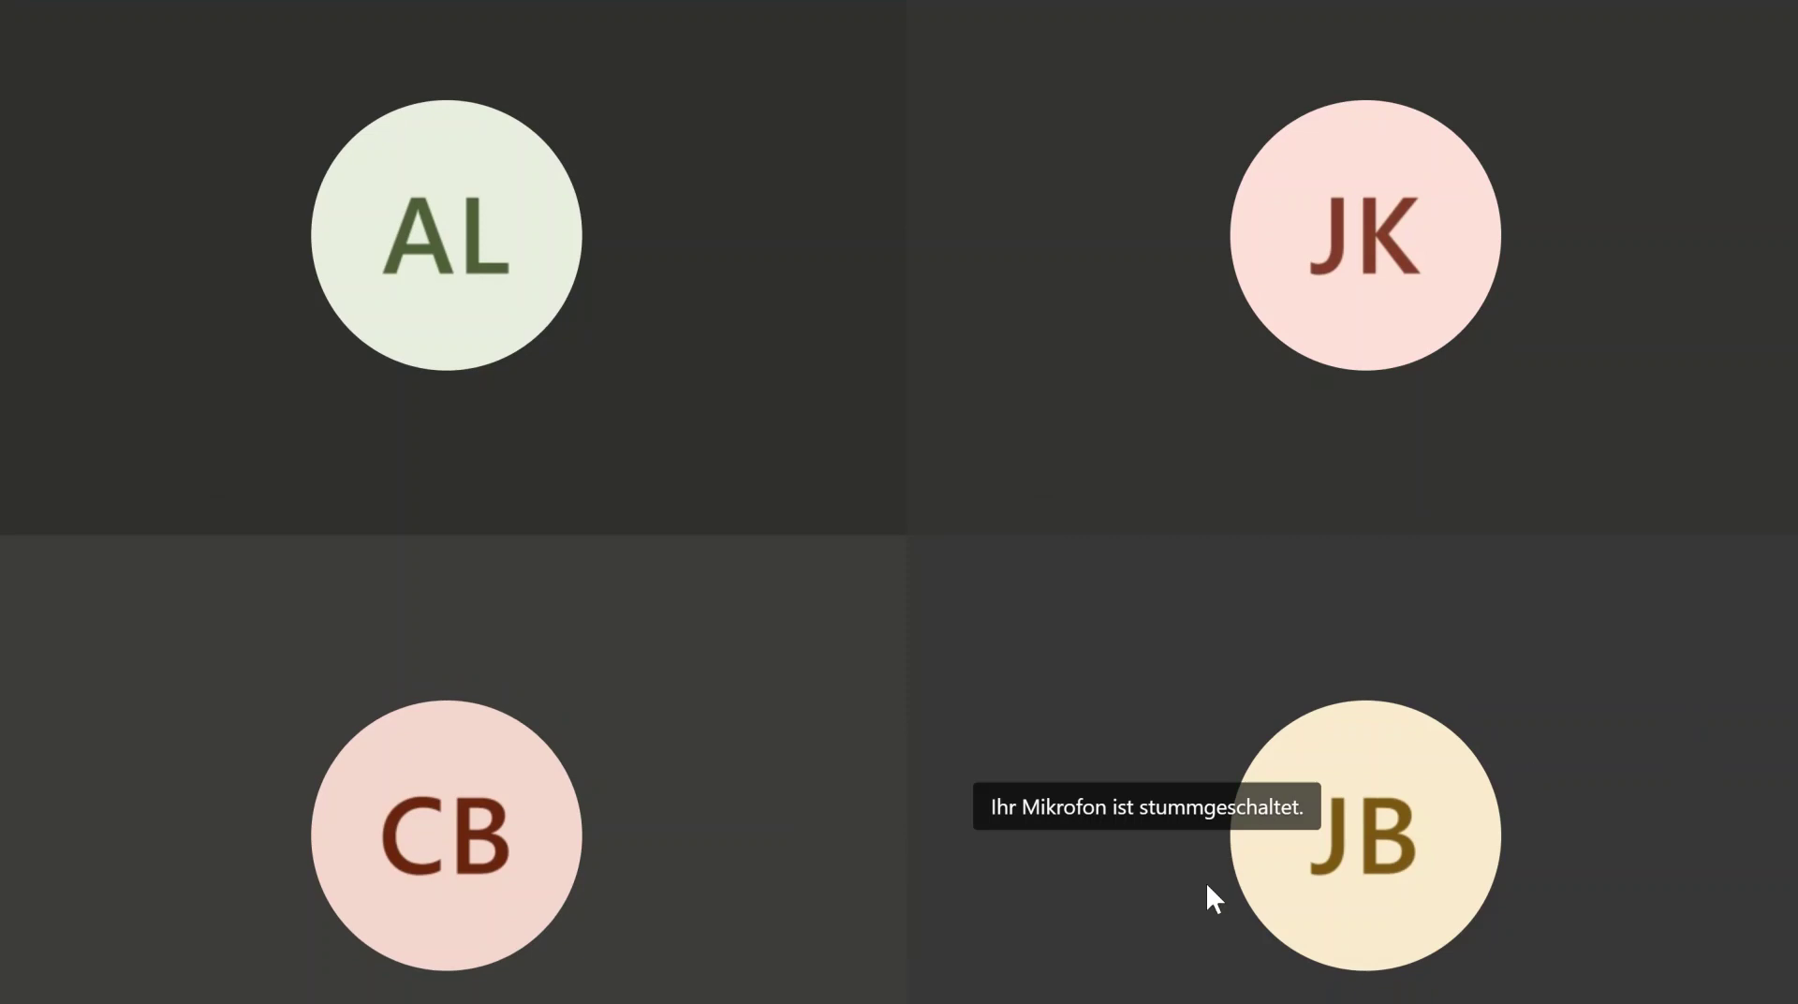
Unmute the microphone in the online meeting and switch back to LMS Amesim
left_click(1058, 906)
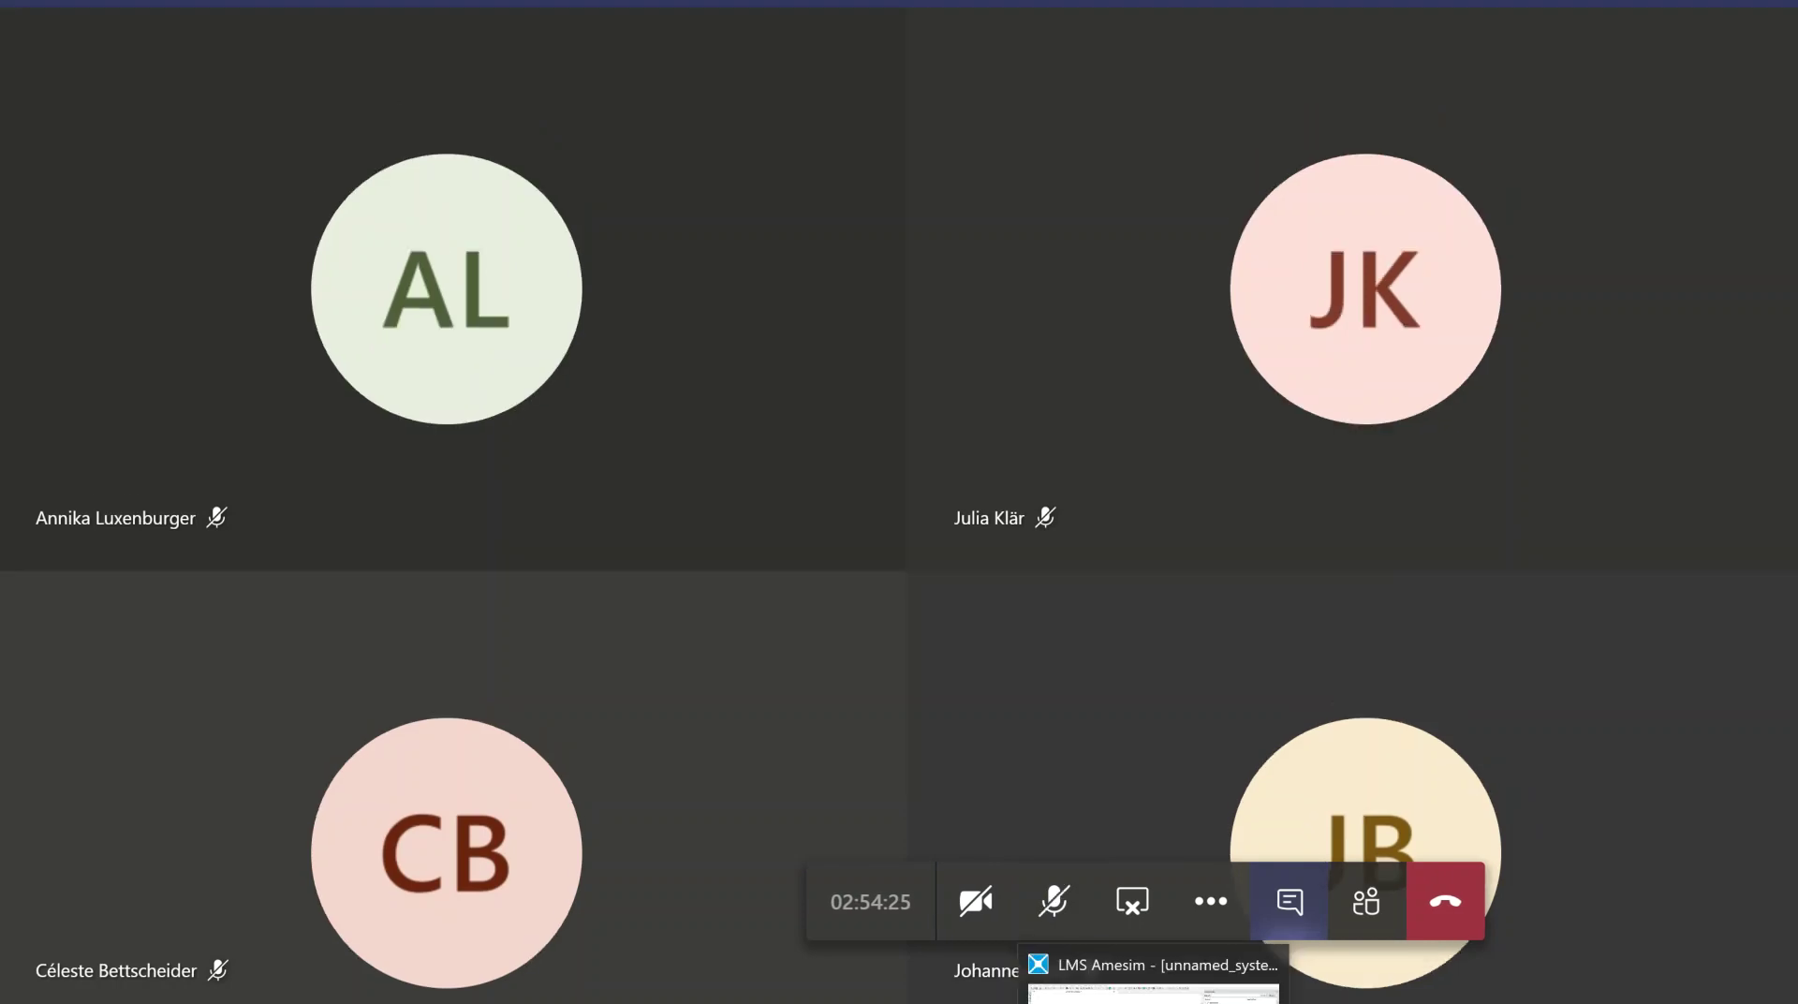
left_click(1154, 993)
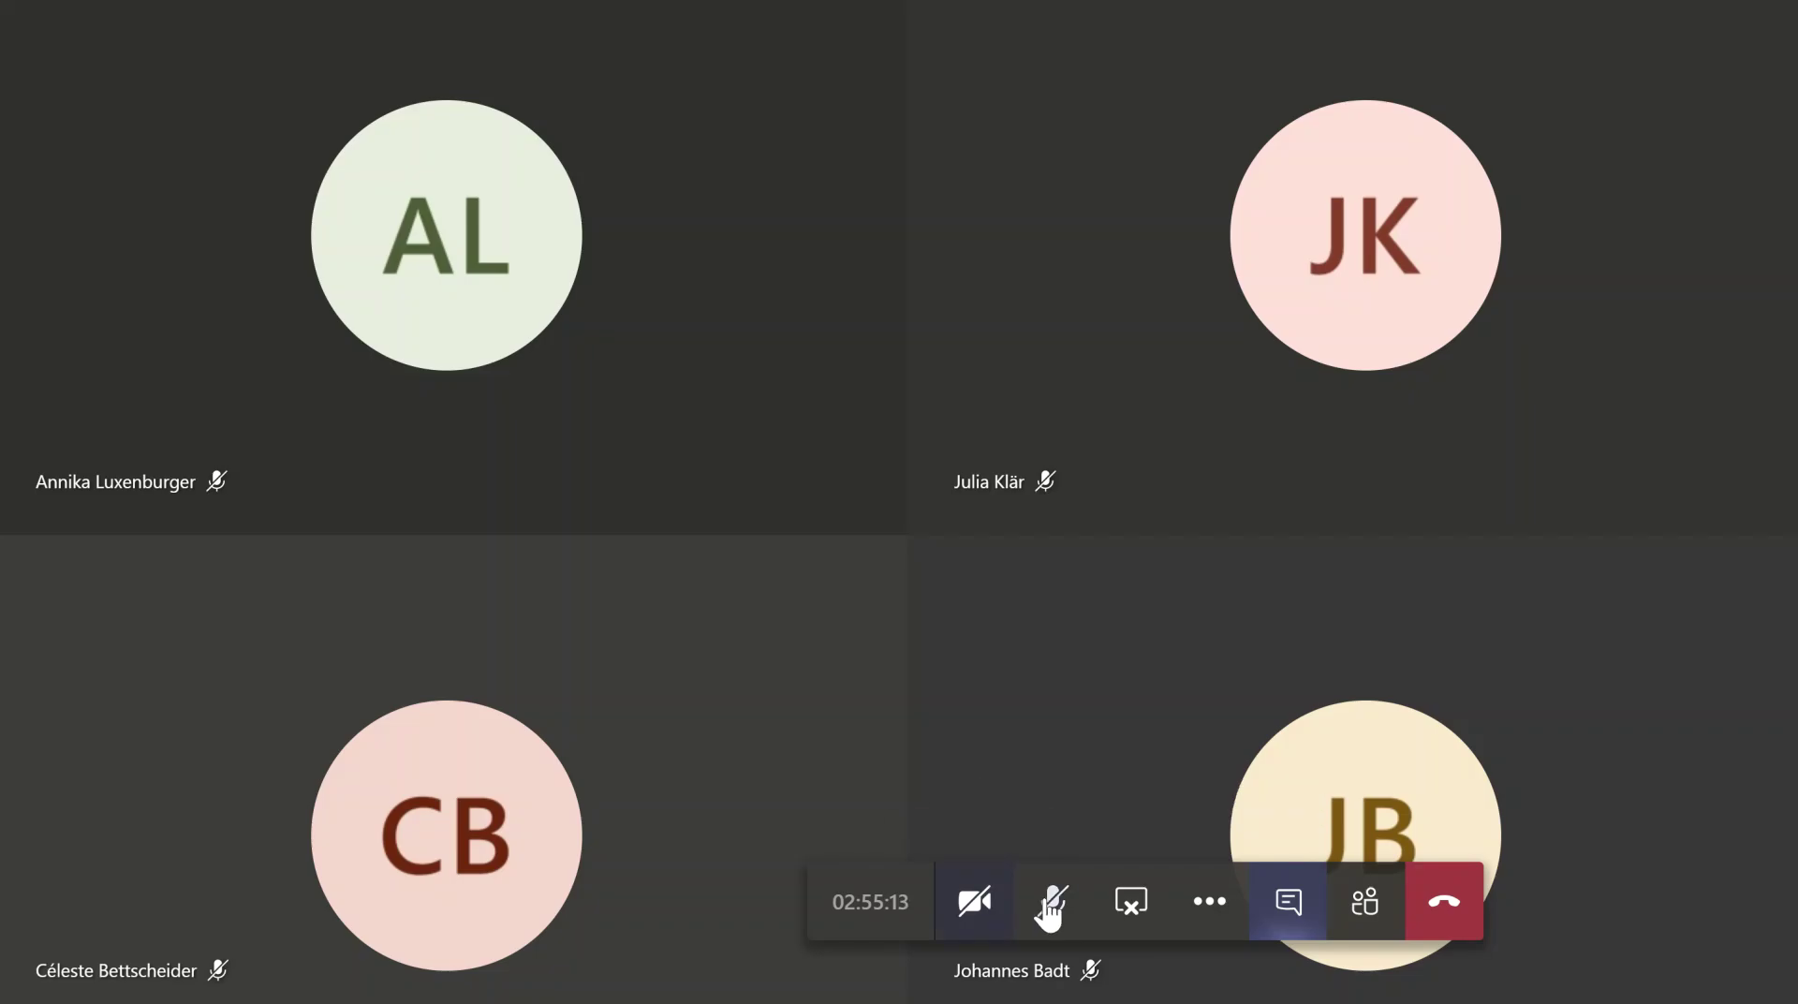
left_click(1073, 913)
mouse_move(1530, 357)
mouse_move(1154, 1003)
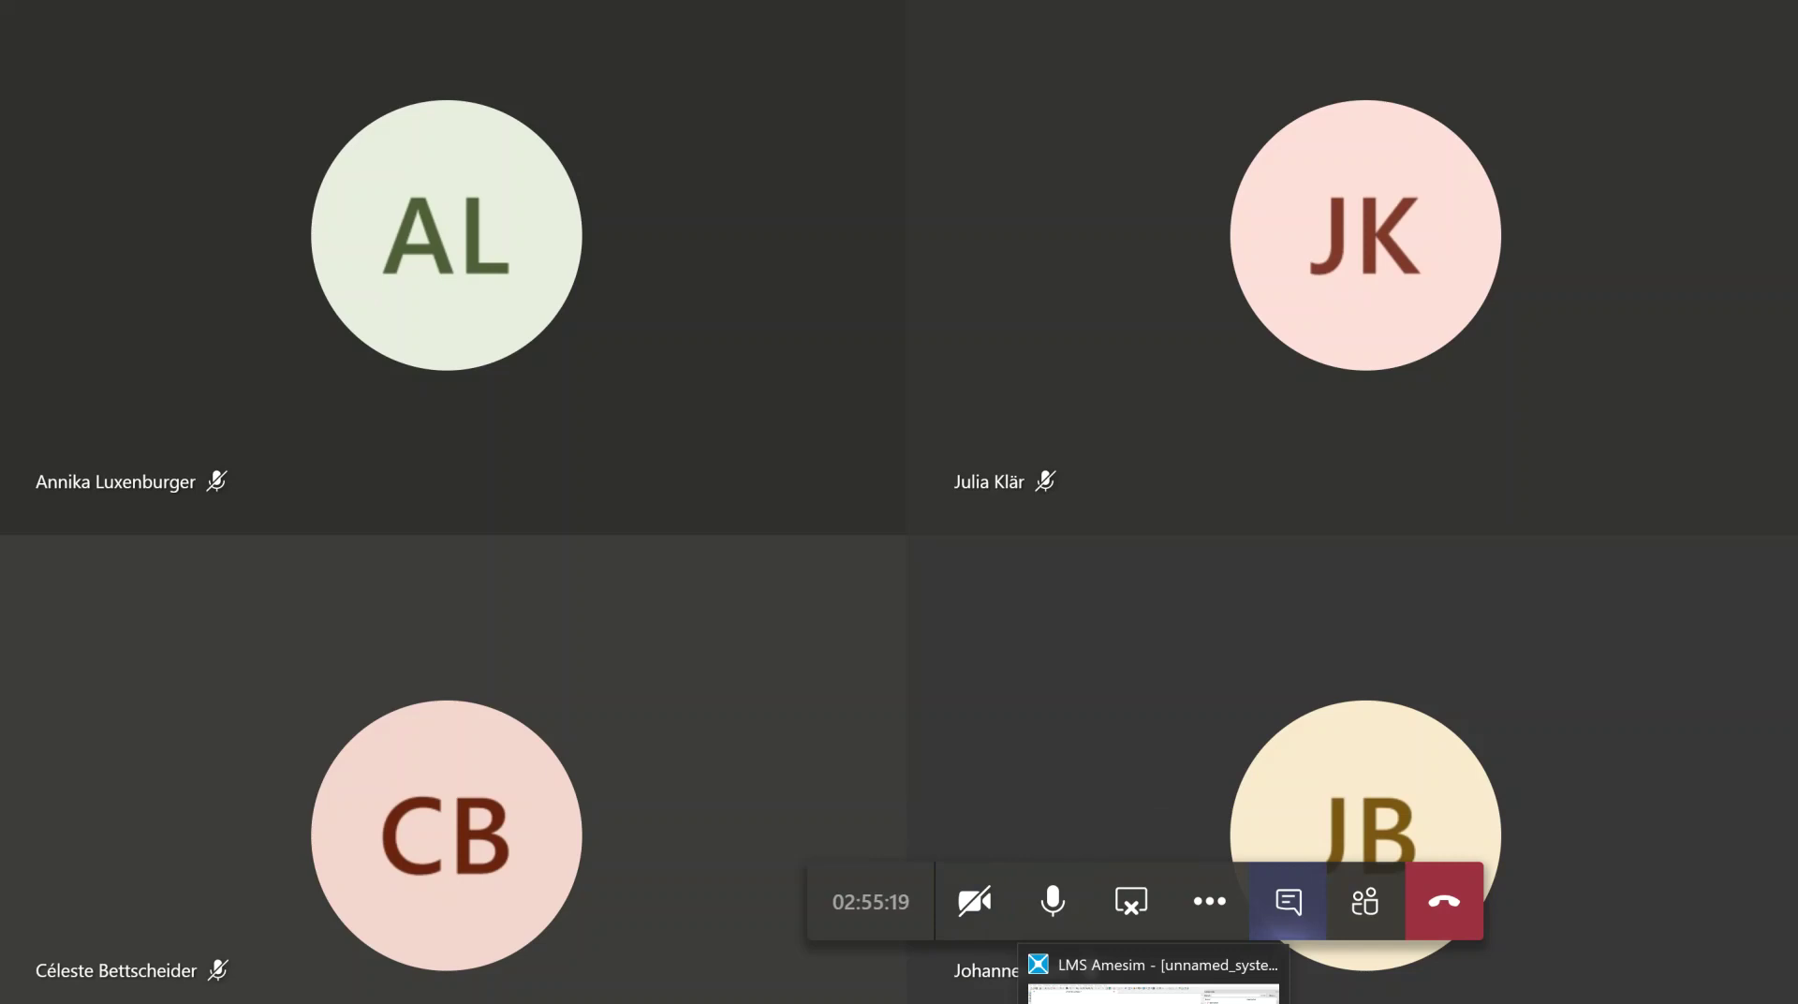
left_click(1154, 978)
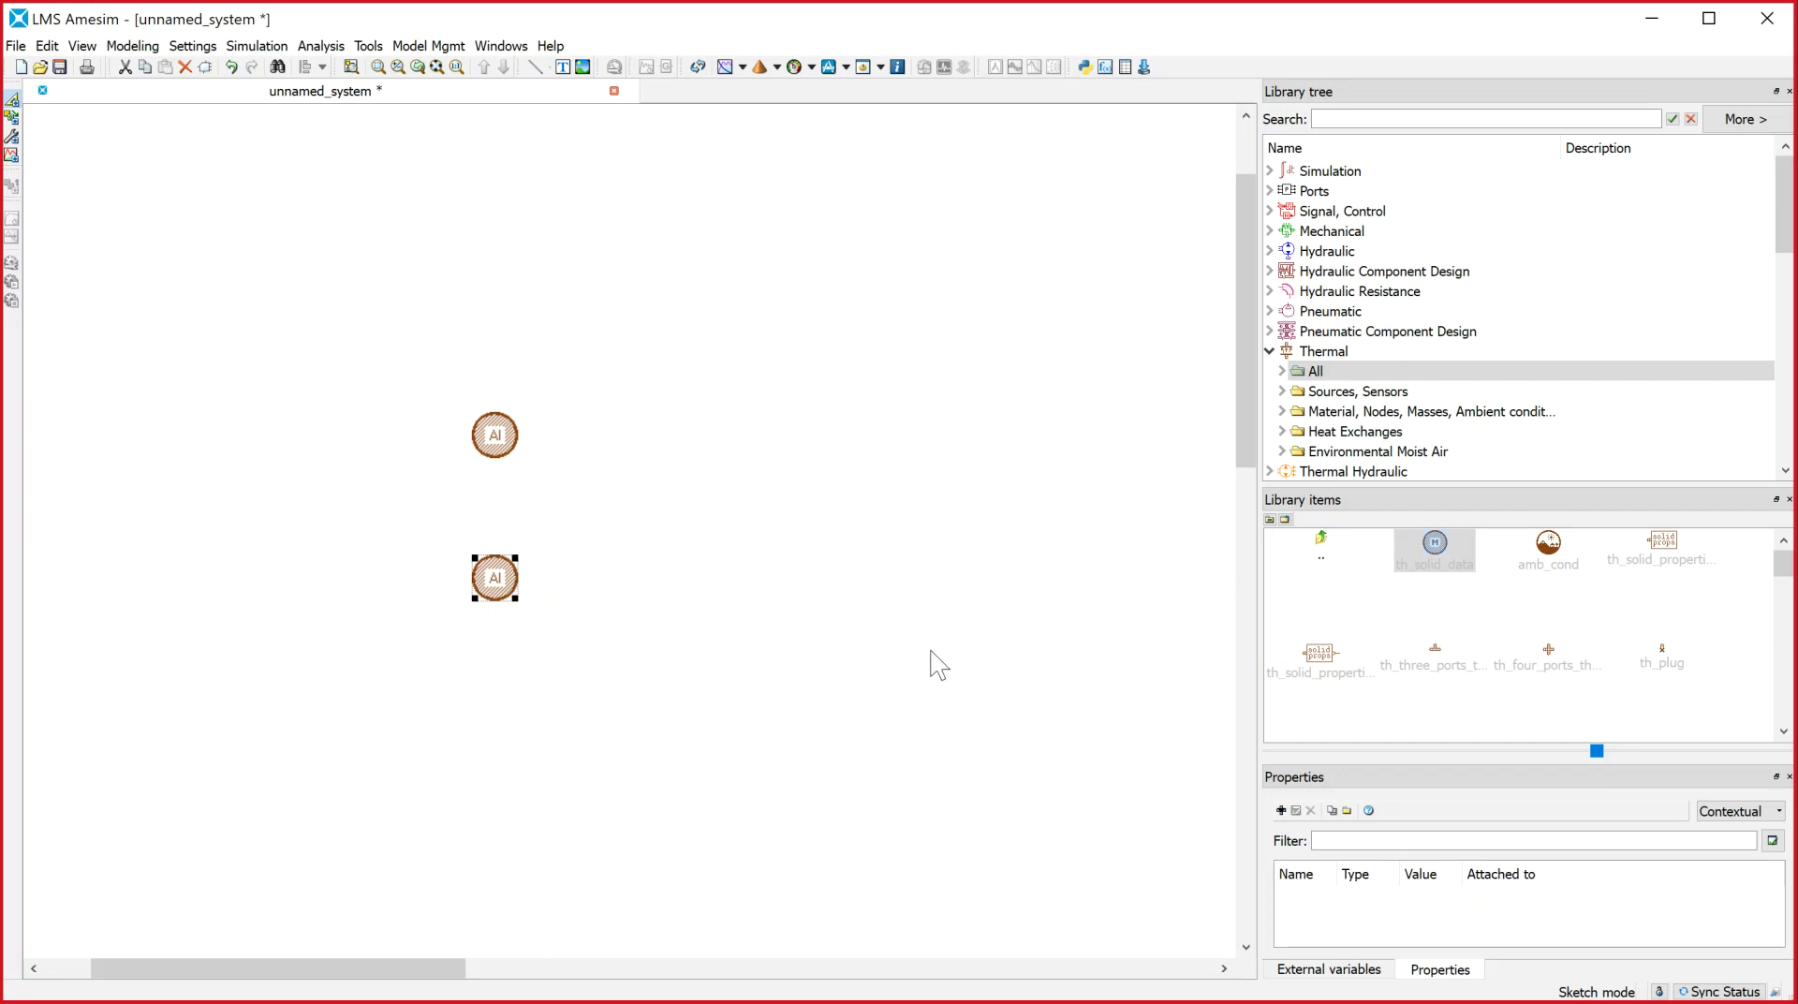
Place three thermal mass components (th_c) in a spaced row to the right of the lower solid data component
left_click(911, 590)
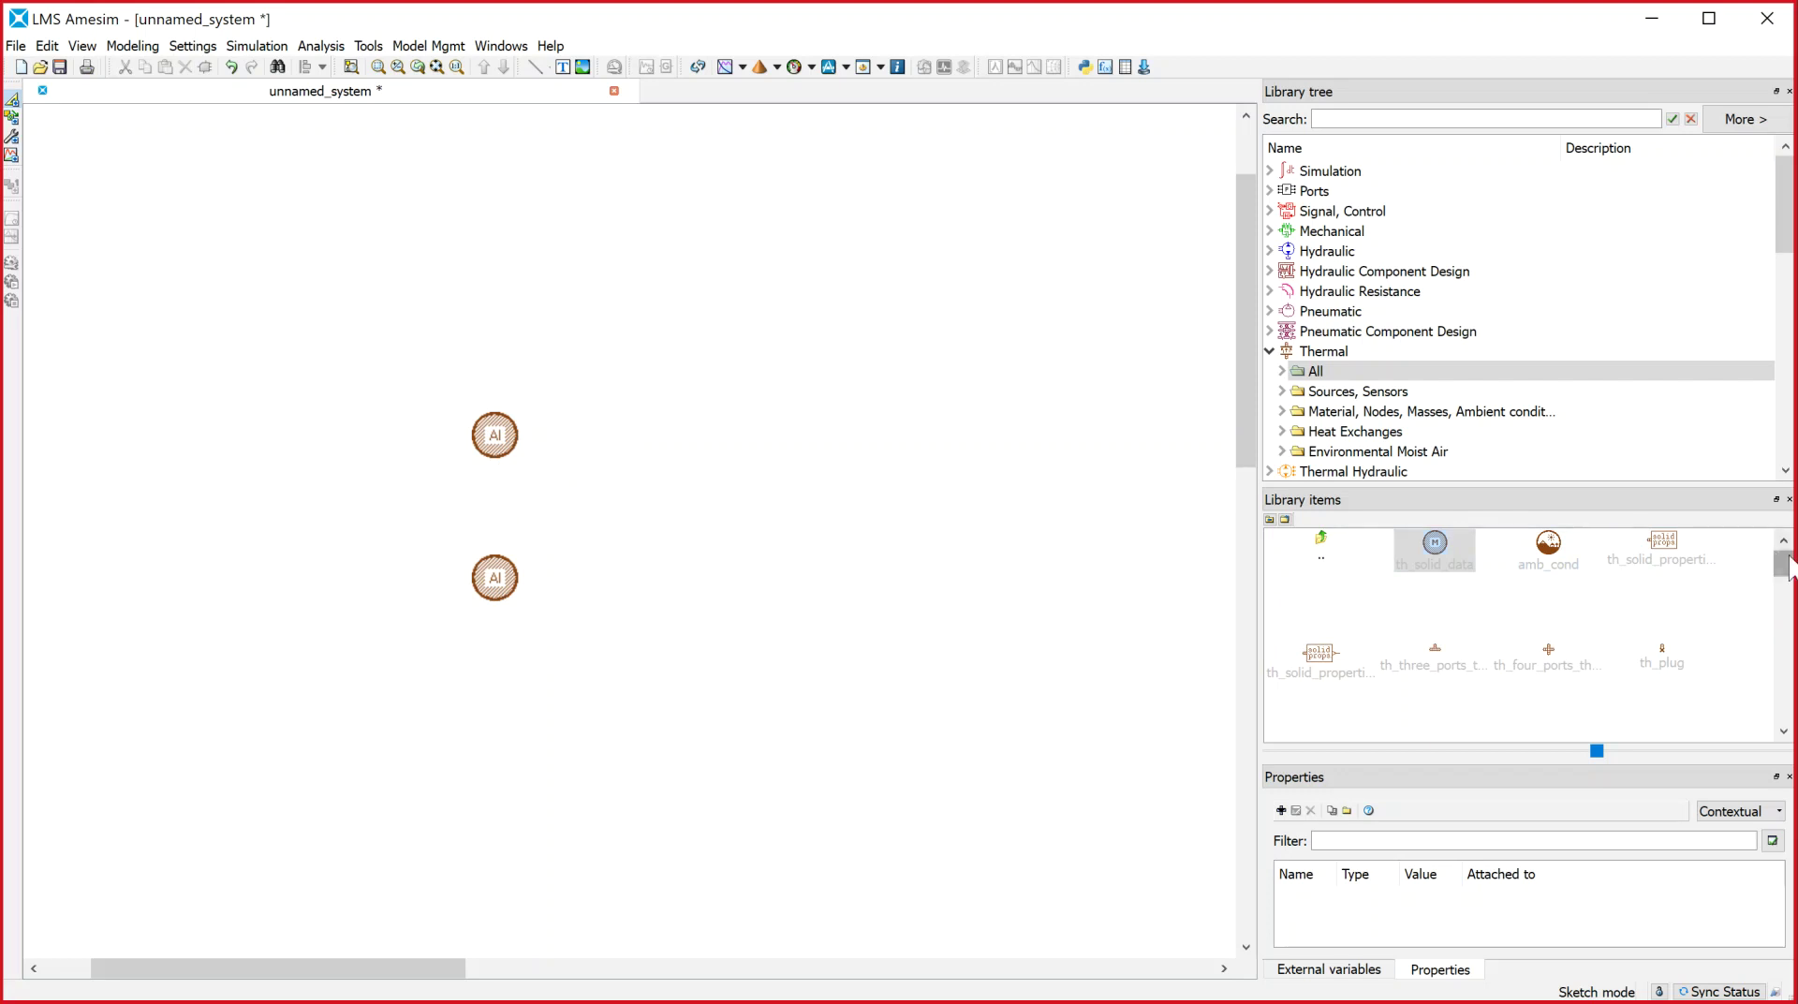
left_click_drag(1789, 567, 1789, 655)
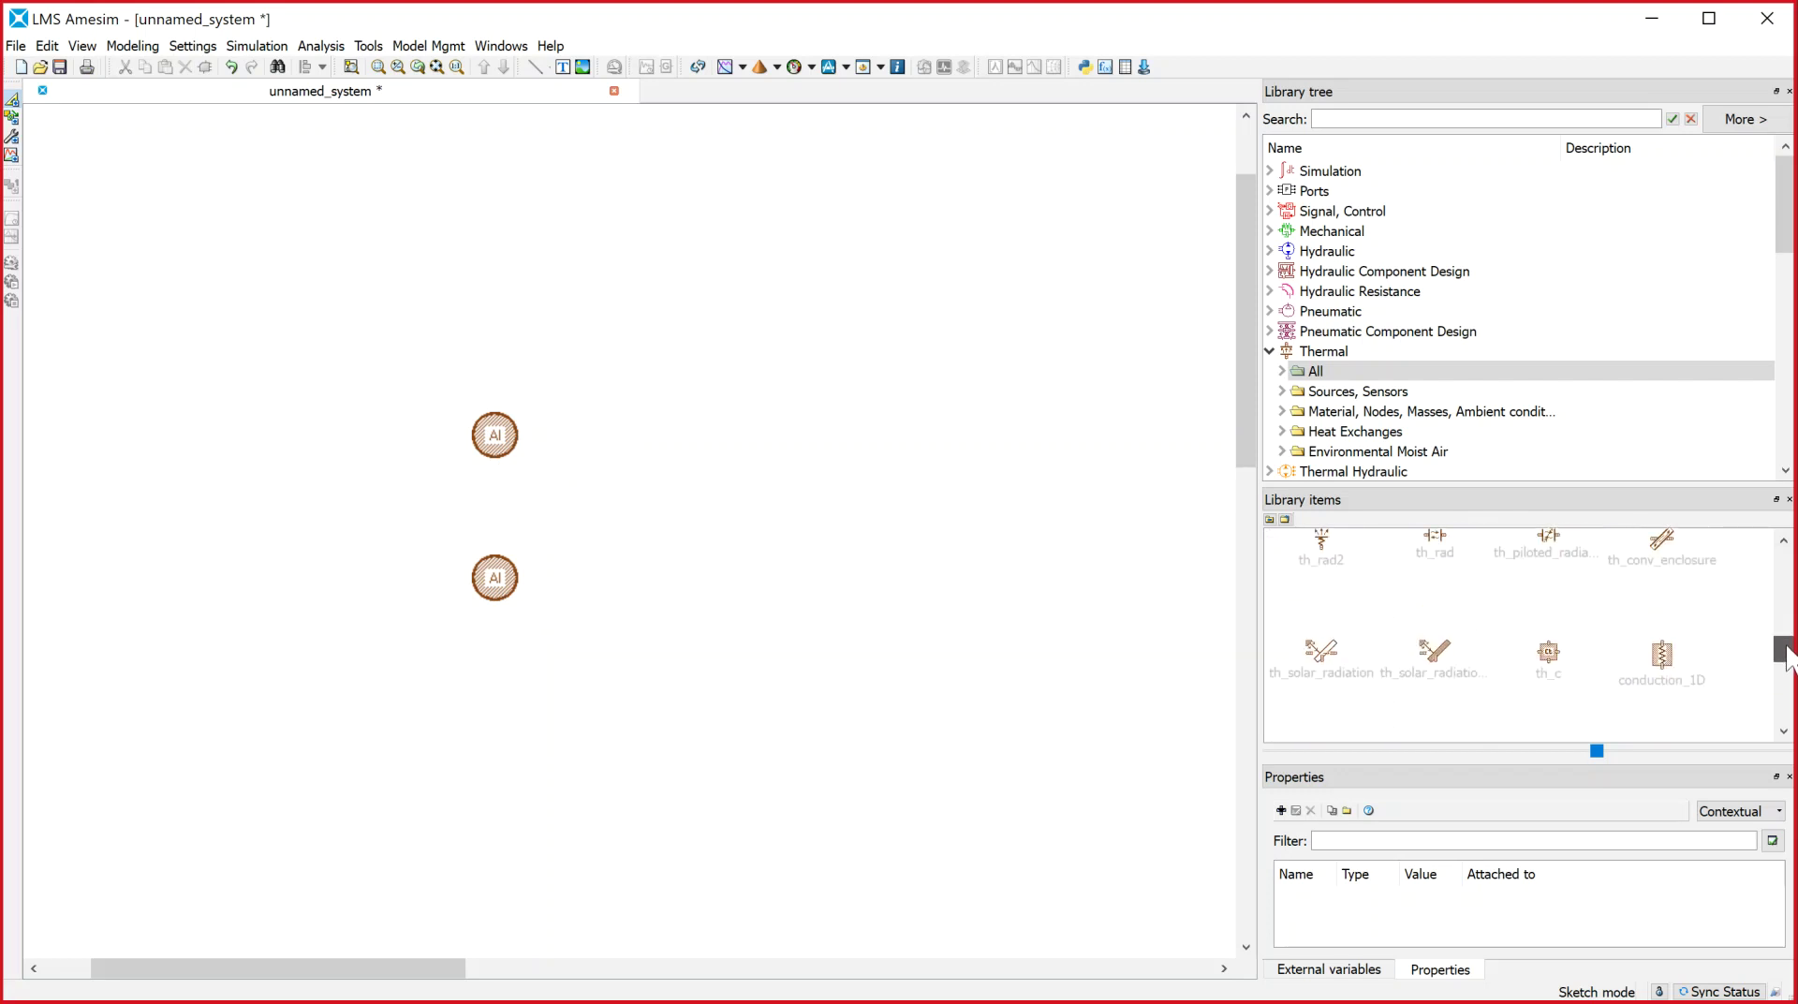
mouse_move(1553, 661)
left_mouse_down()
mouse_move(983, 555)
mouse_move(683, 590)
mouse_move(698, 600)
mouse_move(646, 579)
left_mouse_up()
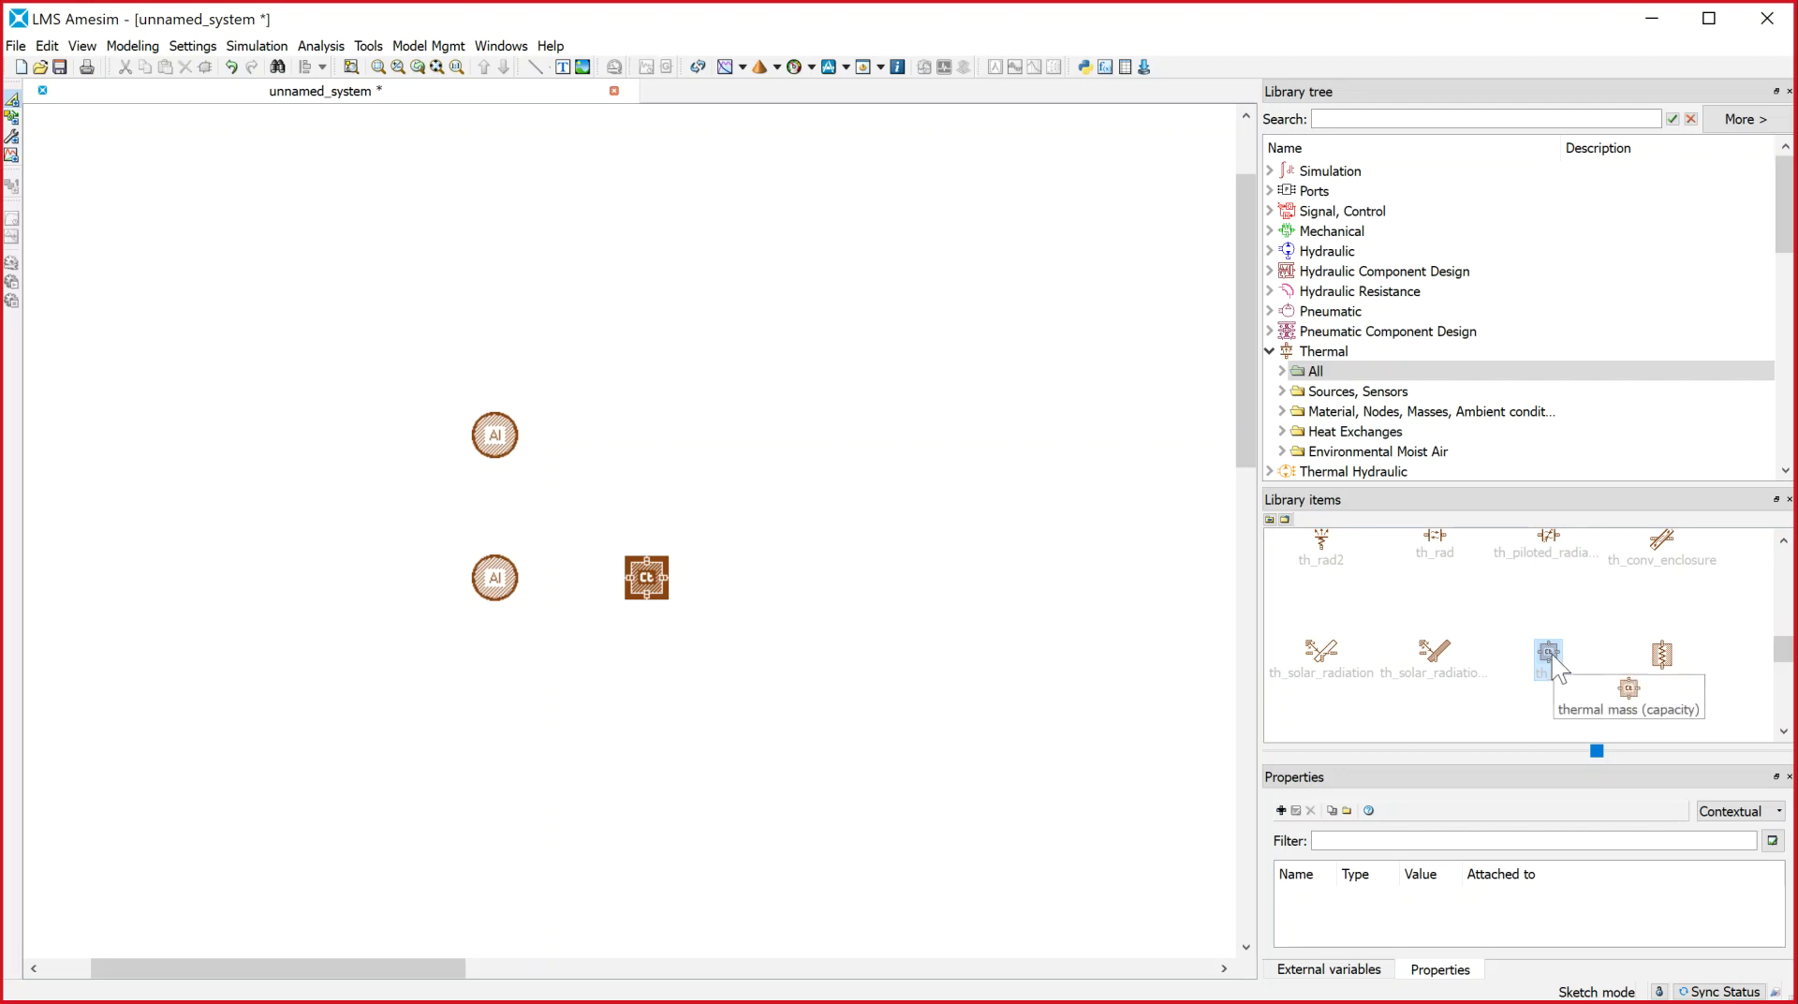
left_click_drag(1547, 652, 799, 581)
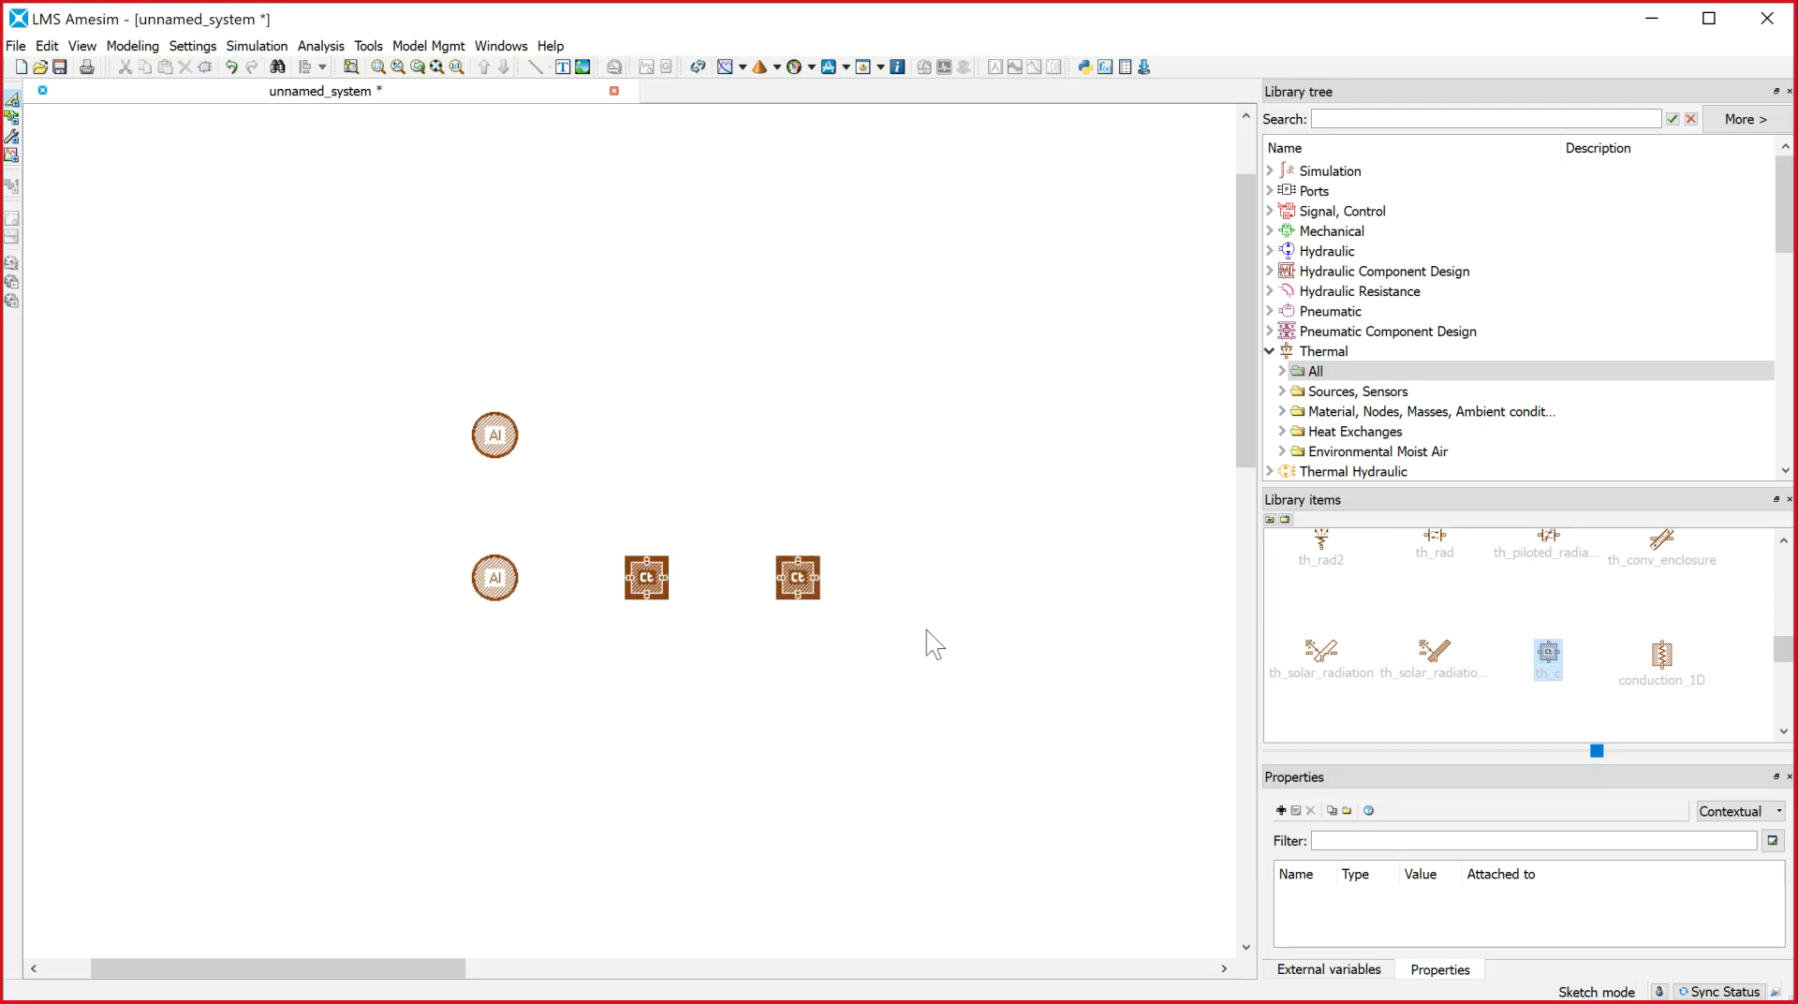
left_click_drag(1543, 661, 956, 600)
left_click(1096, 745)
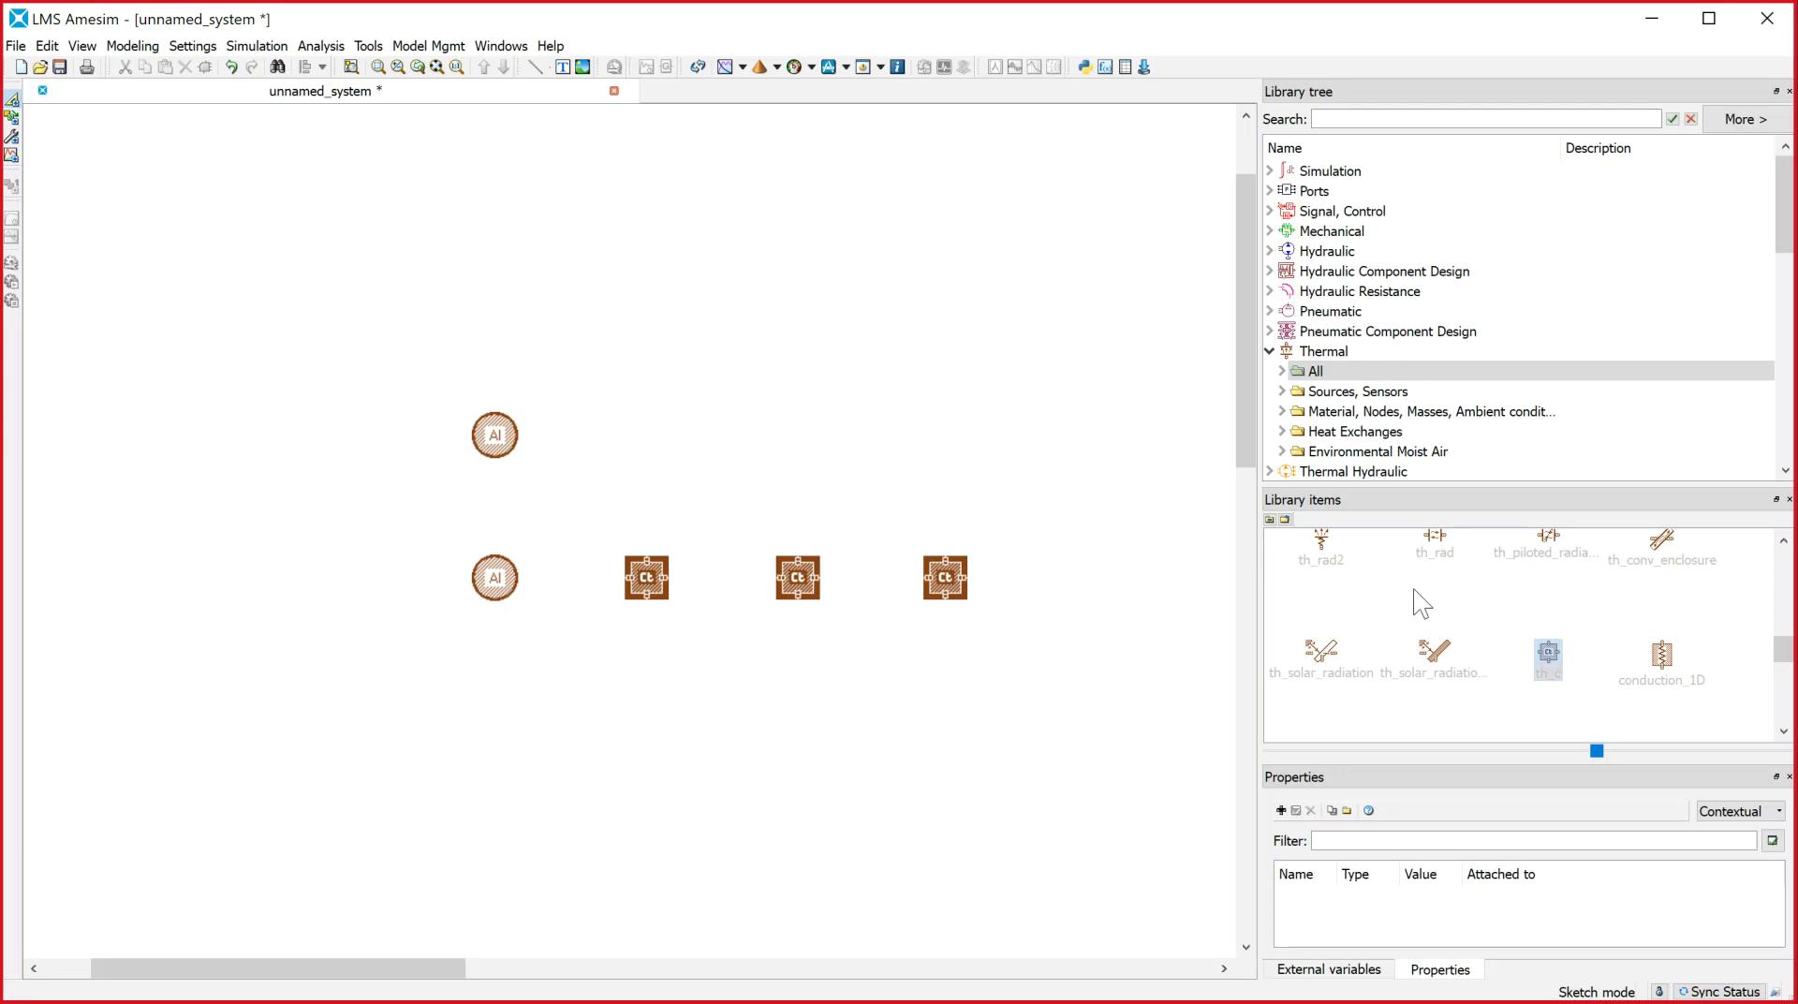
Place three thermal masses (th_c) in a matching row beside the upper solid data component
left_click_drag(1557, 646, 668, 465)
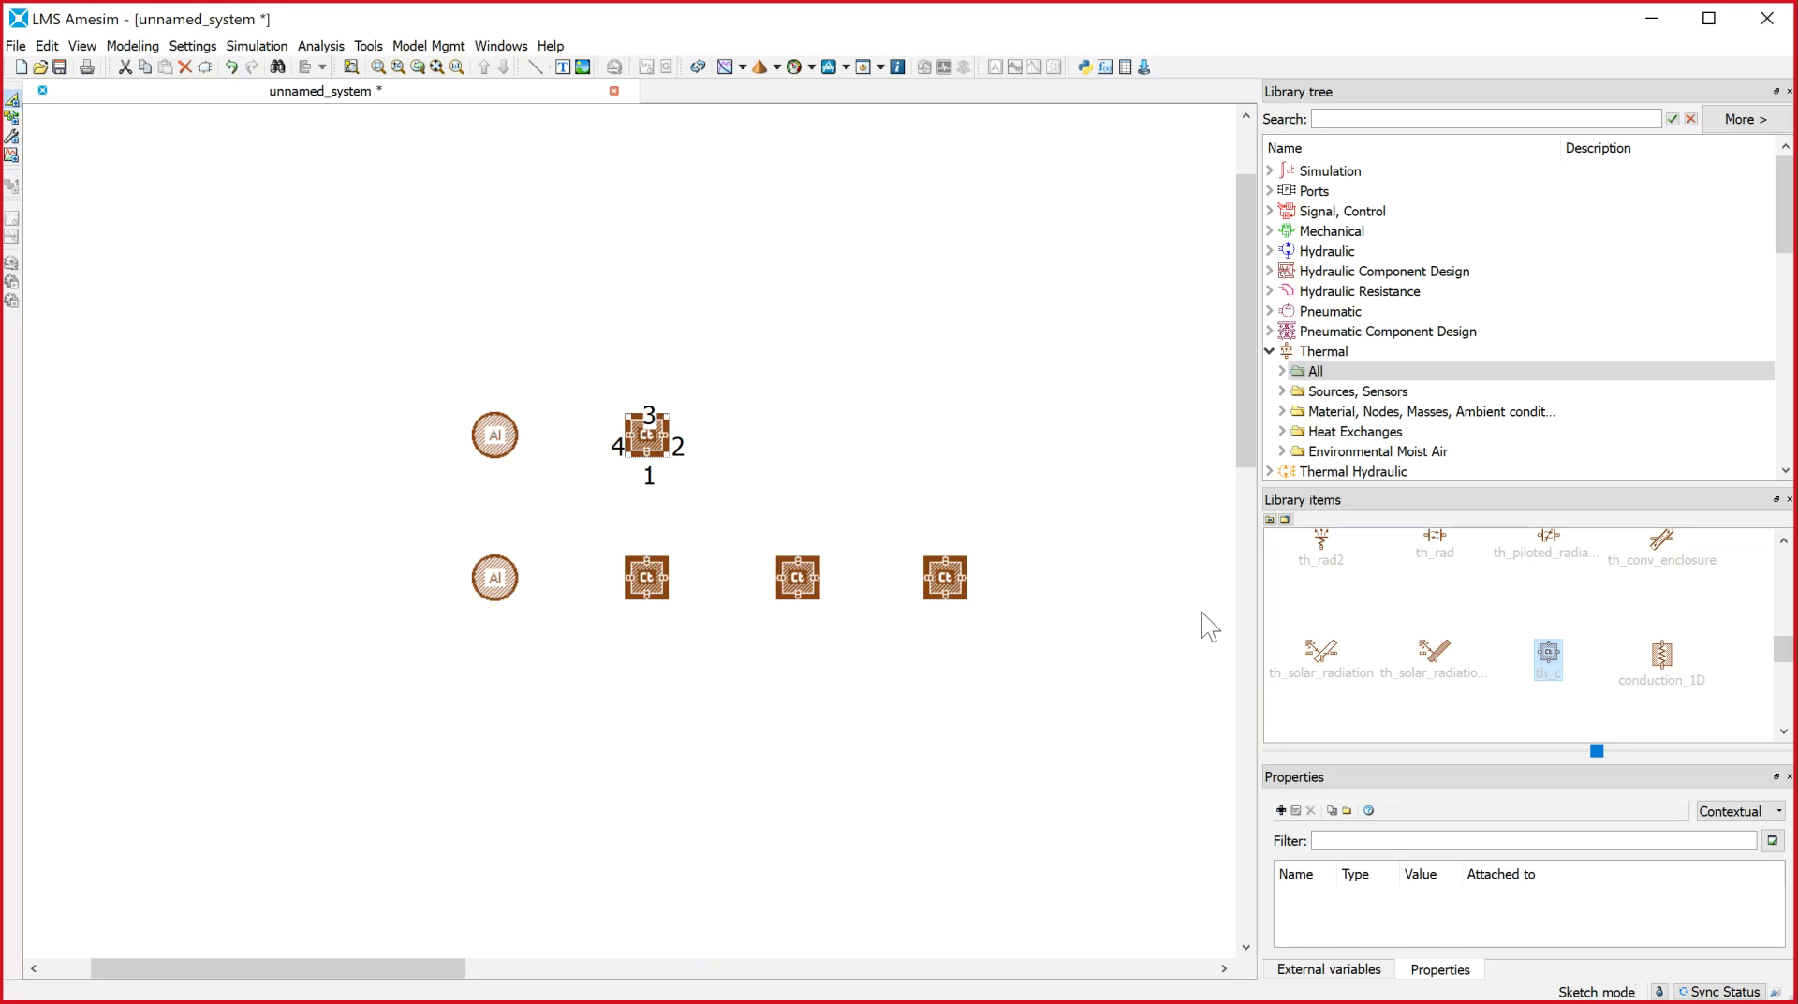
left_click_drag(1550, 669, 798, 446)
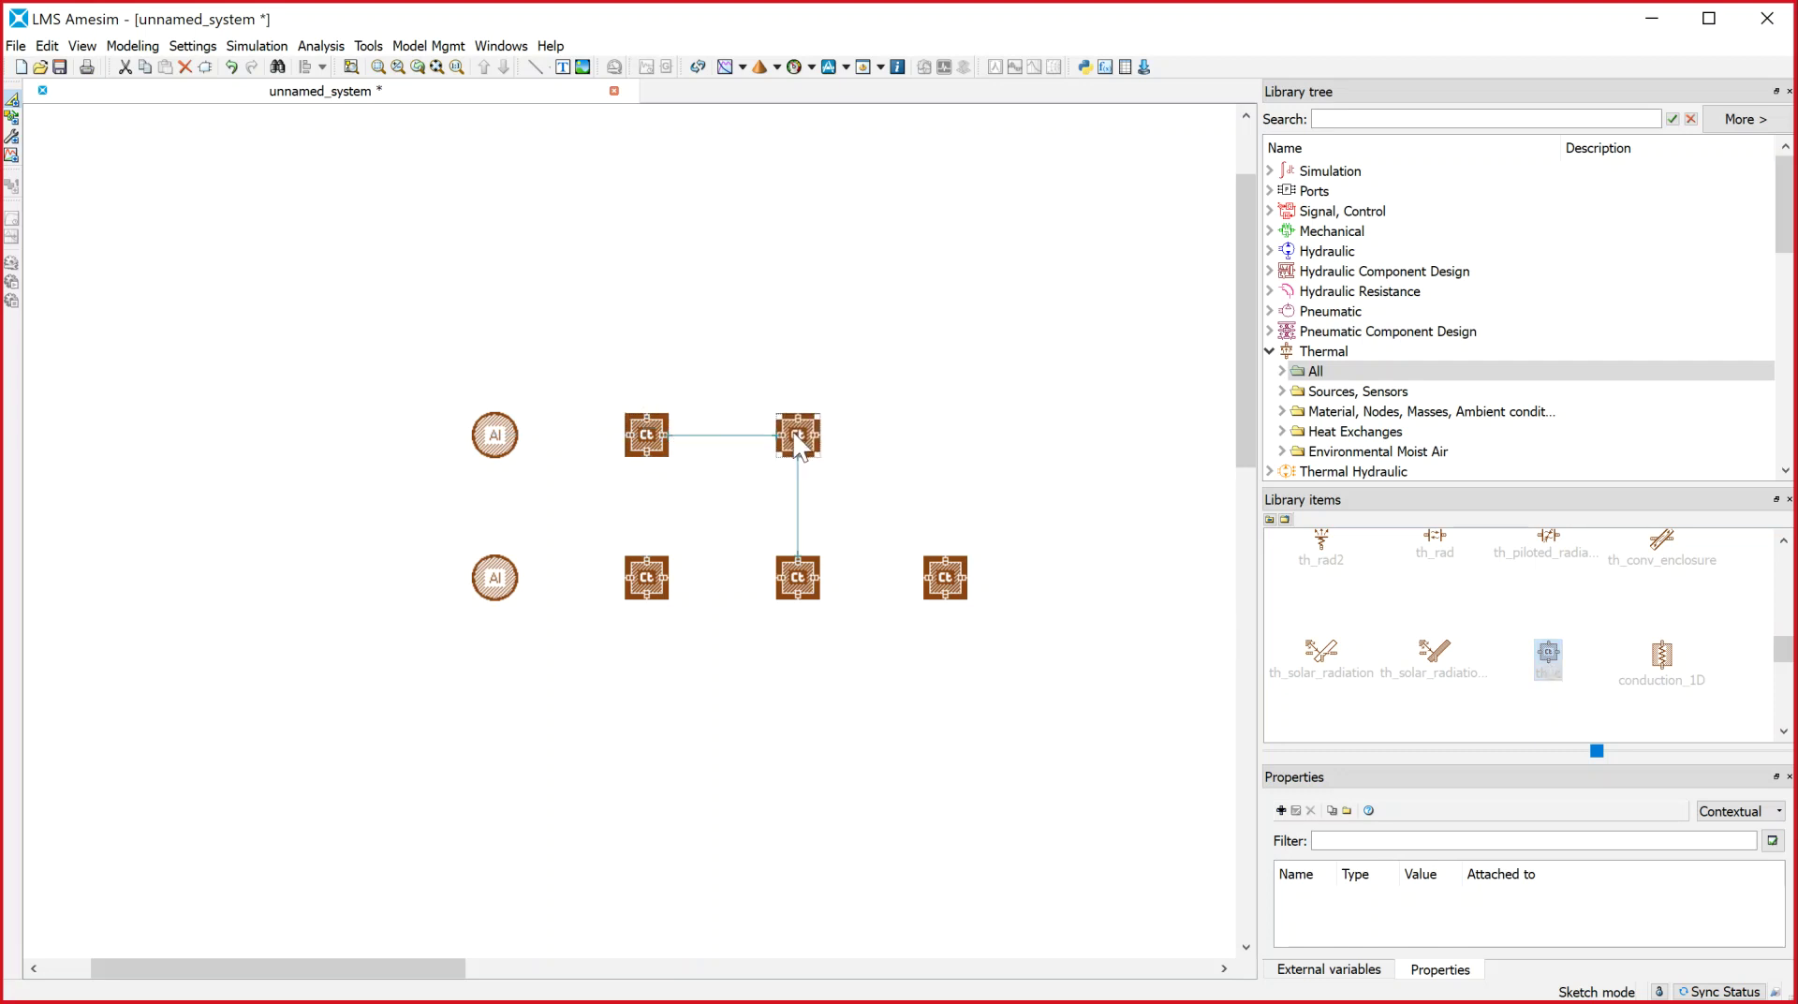
left_click_drag(1548, 669, 943, 430)
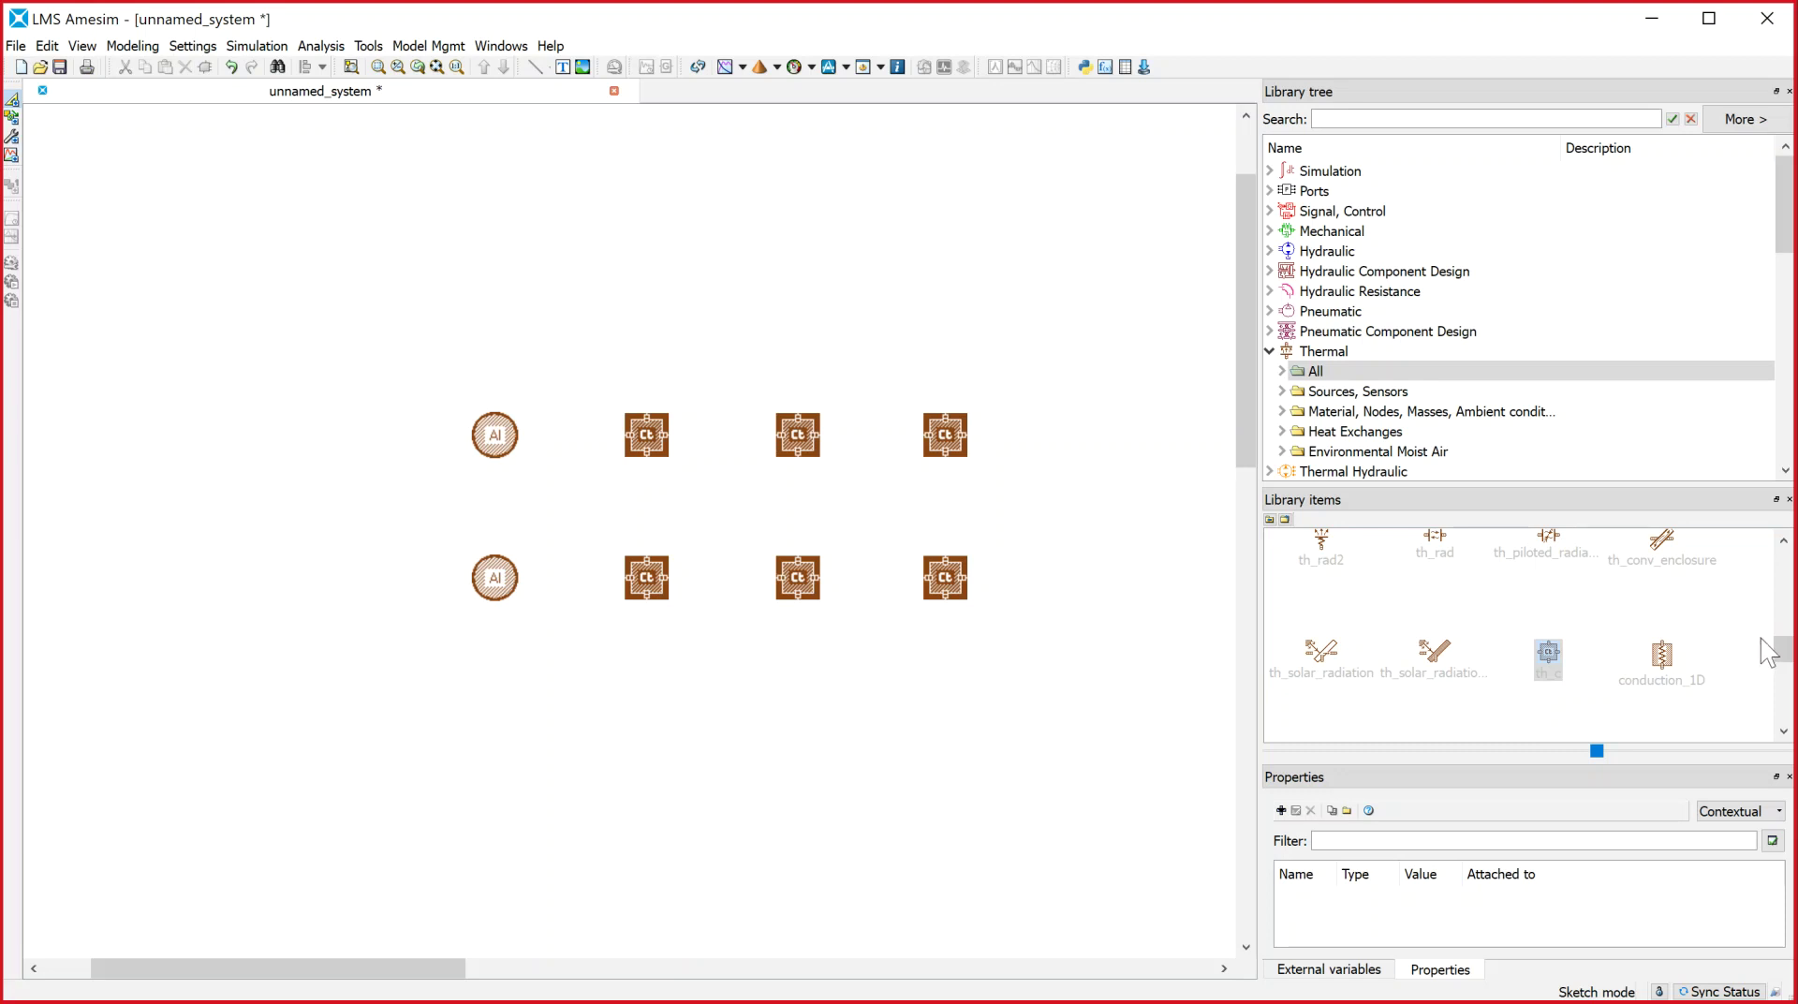
Delete the three thermal masses in the upper row
left_click_drag(1789, 667, 1785, 634)
left_click(1551, 632)
scroll(1555, 623, "down", 1)
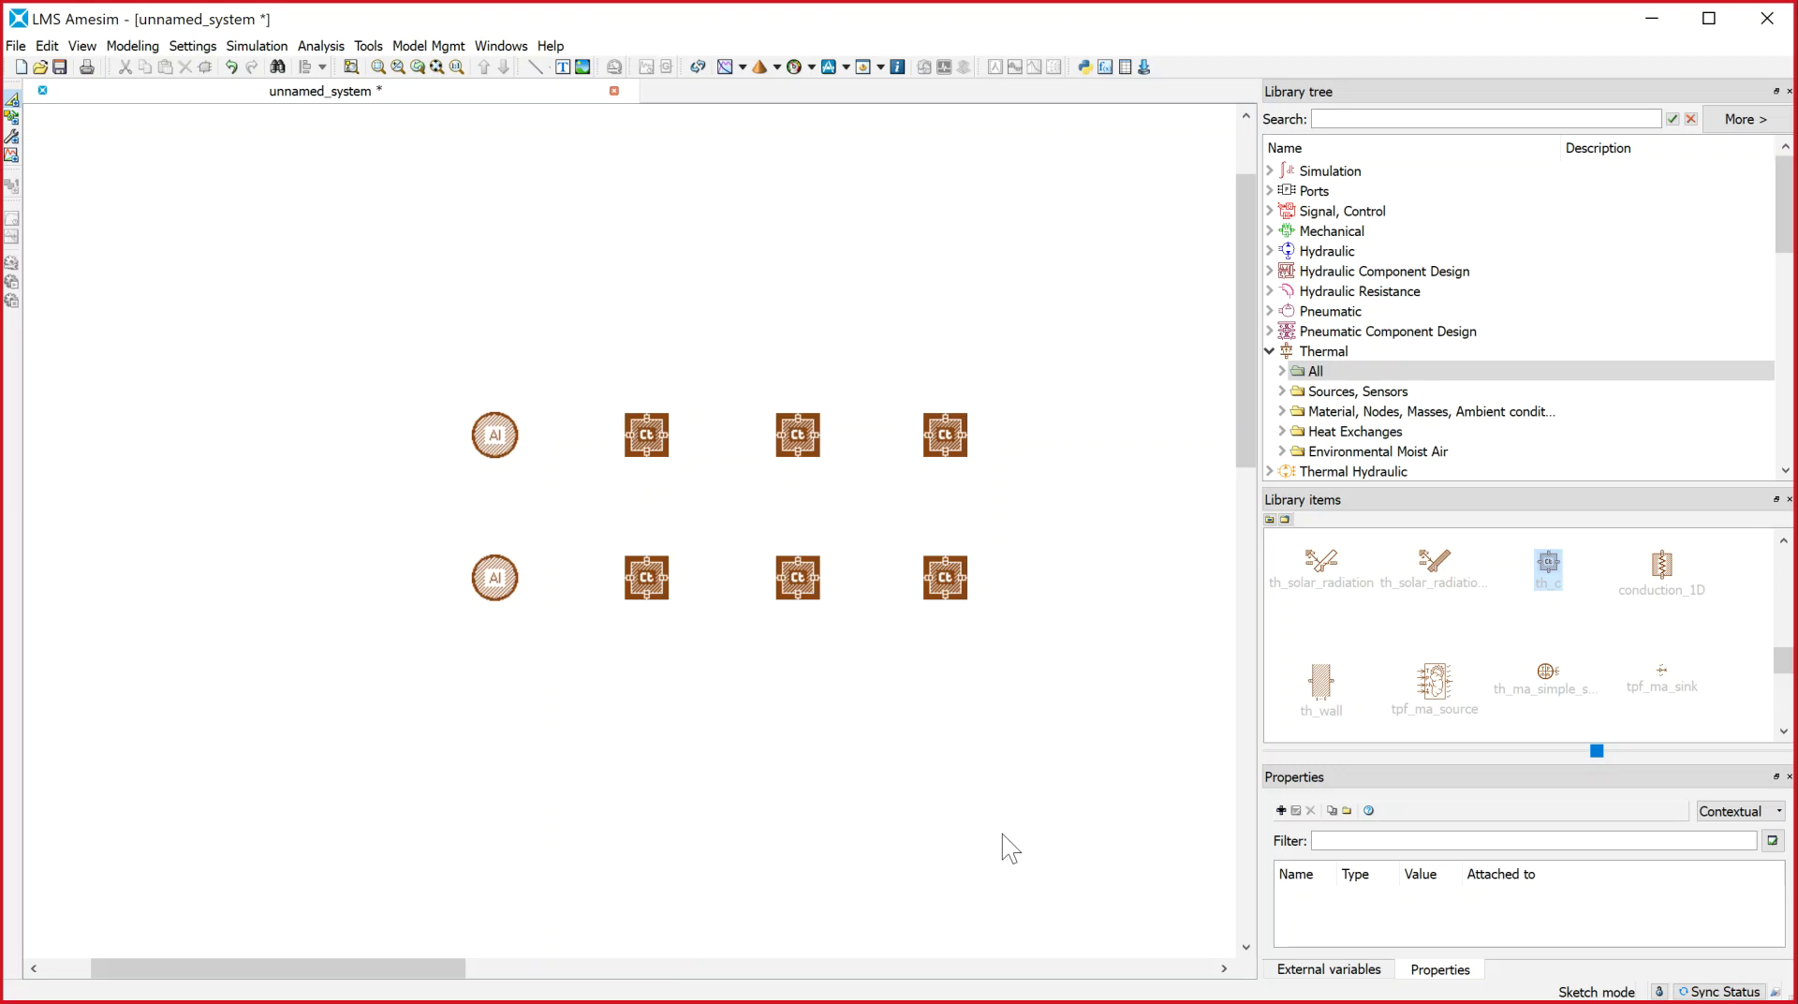
left_click(653, 435)
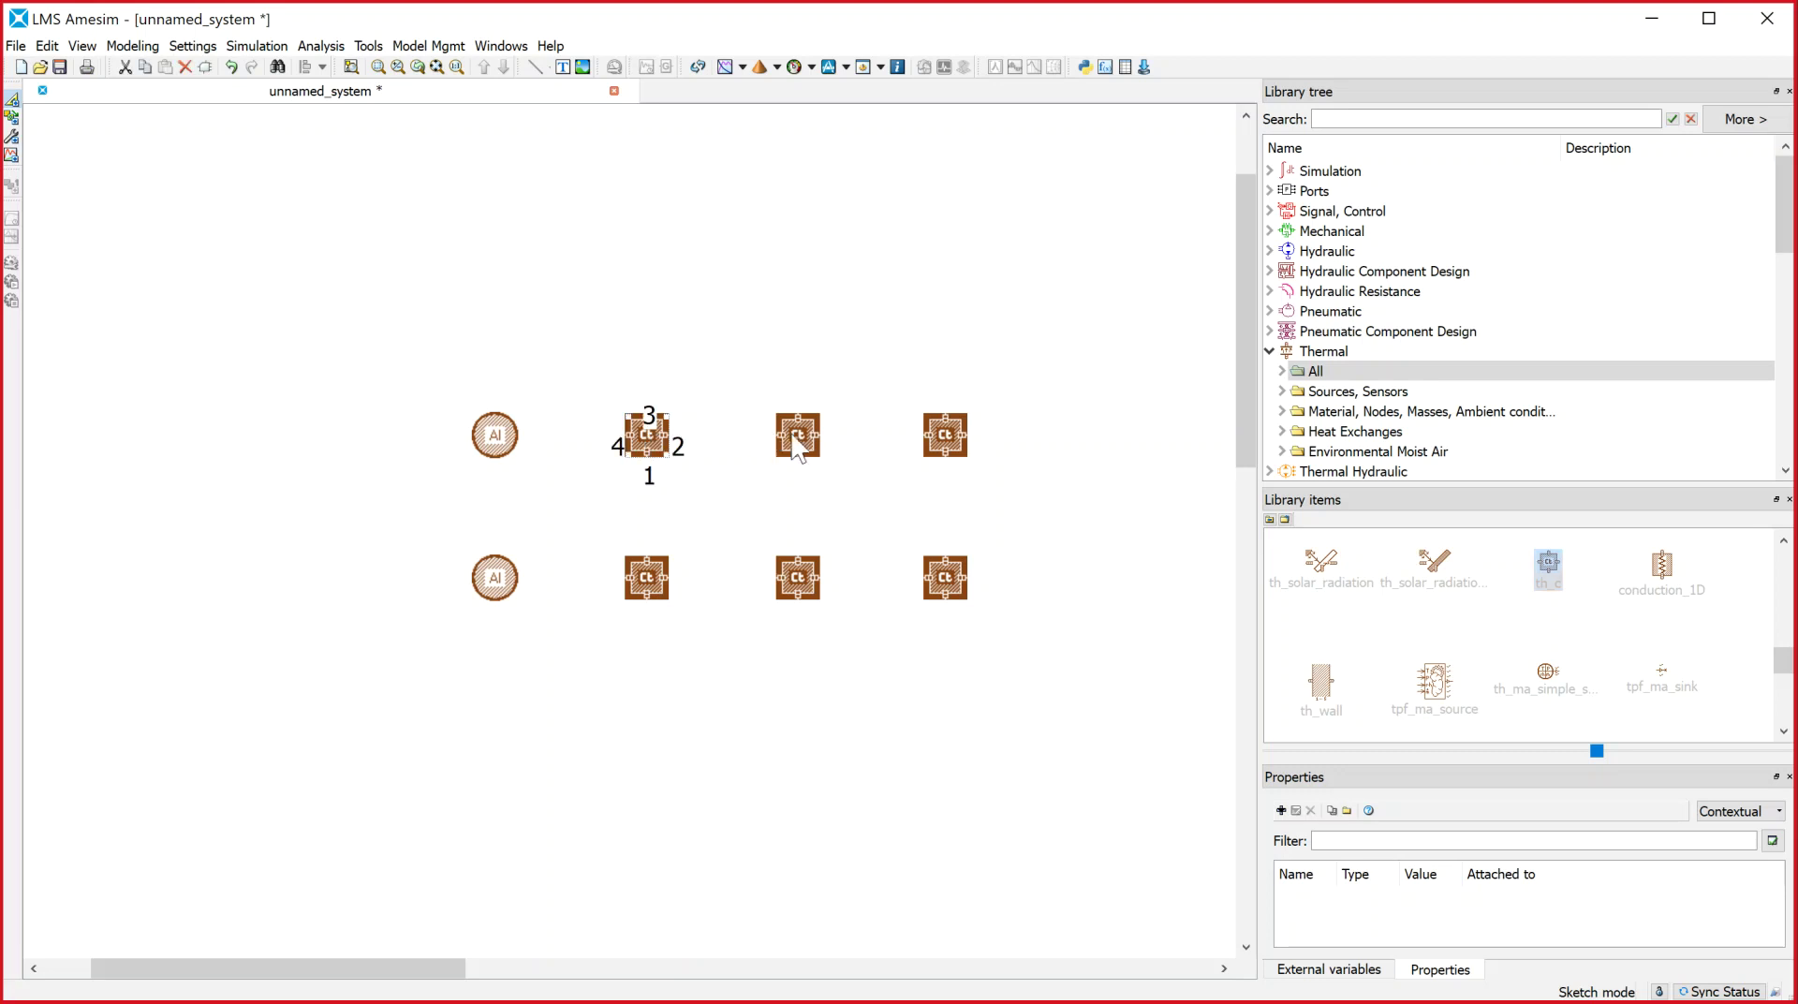
left_click(801, 441)
left_click(952, 446)
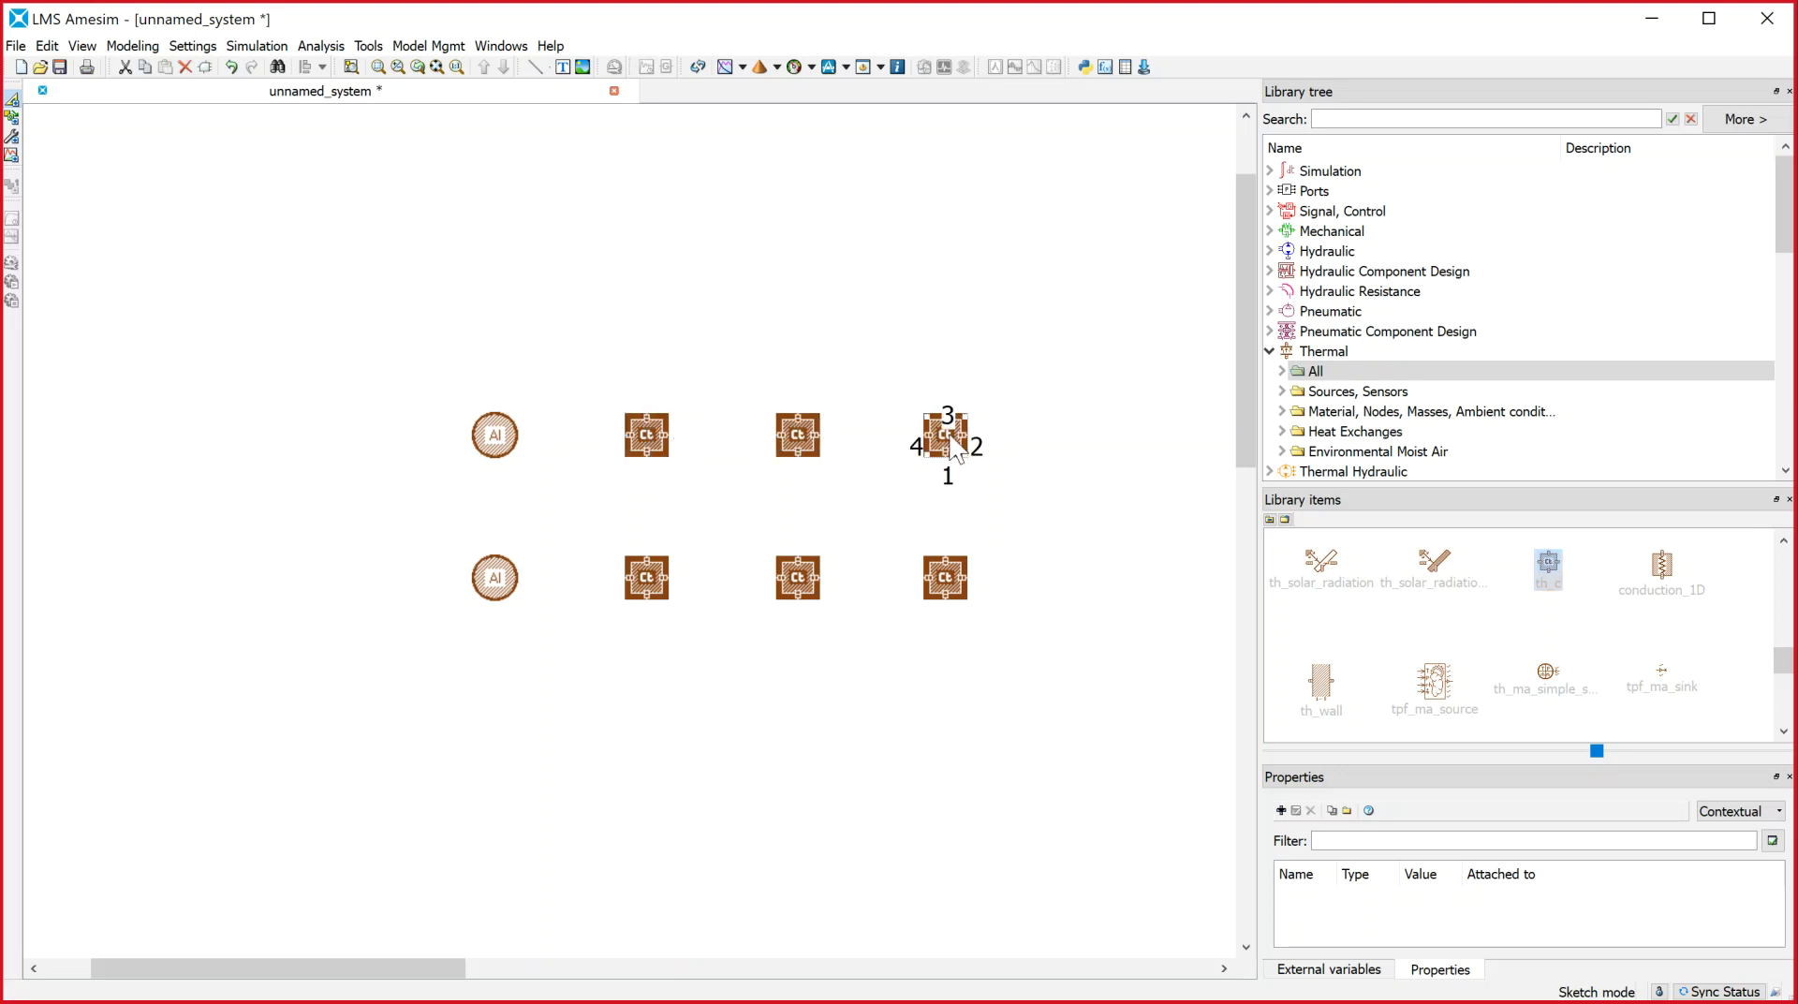
left_click(1028, 506)
left_click(803, 446)
left_click_drag(614, 370, 1064, 516)
key("Delete")
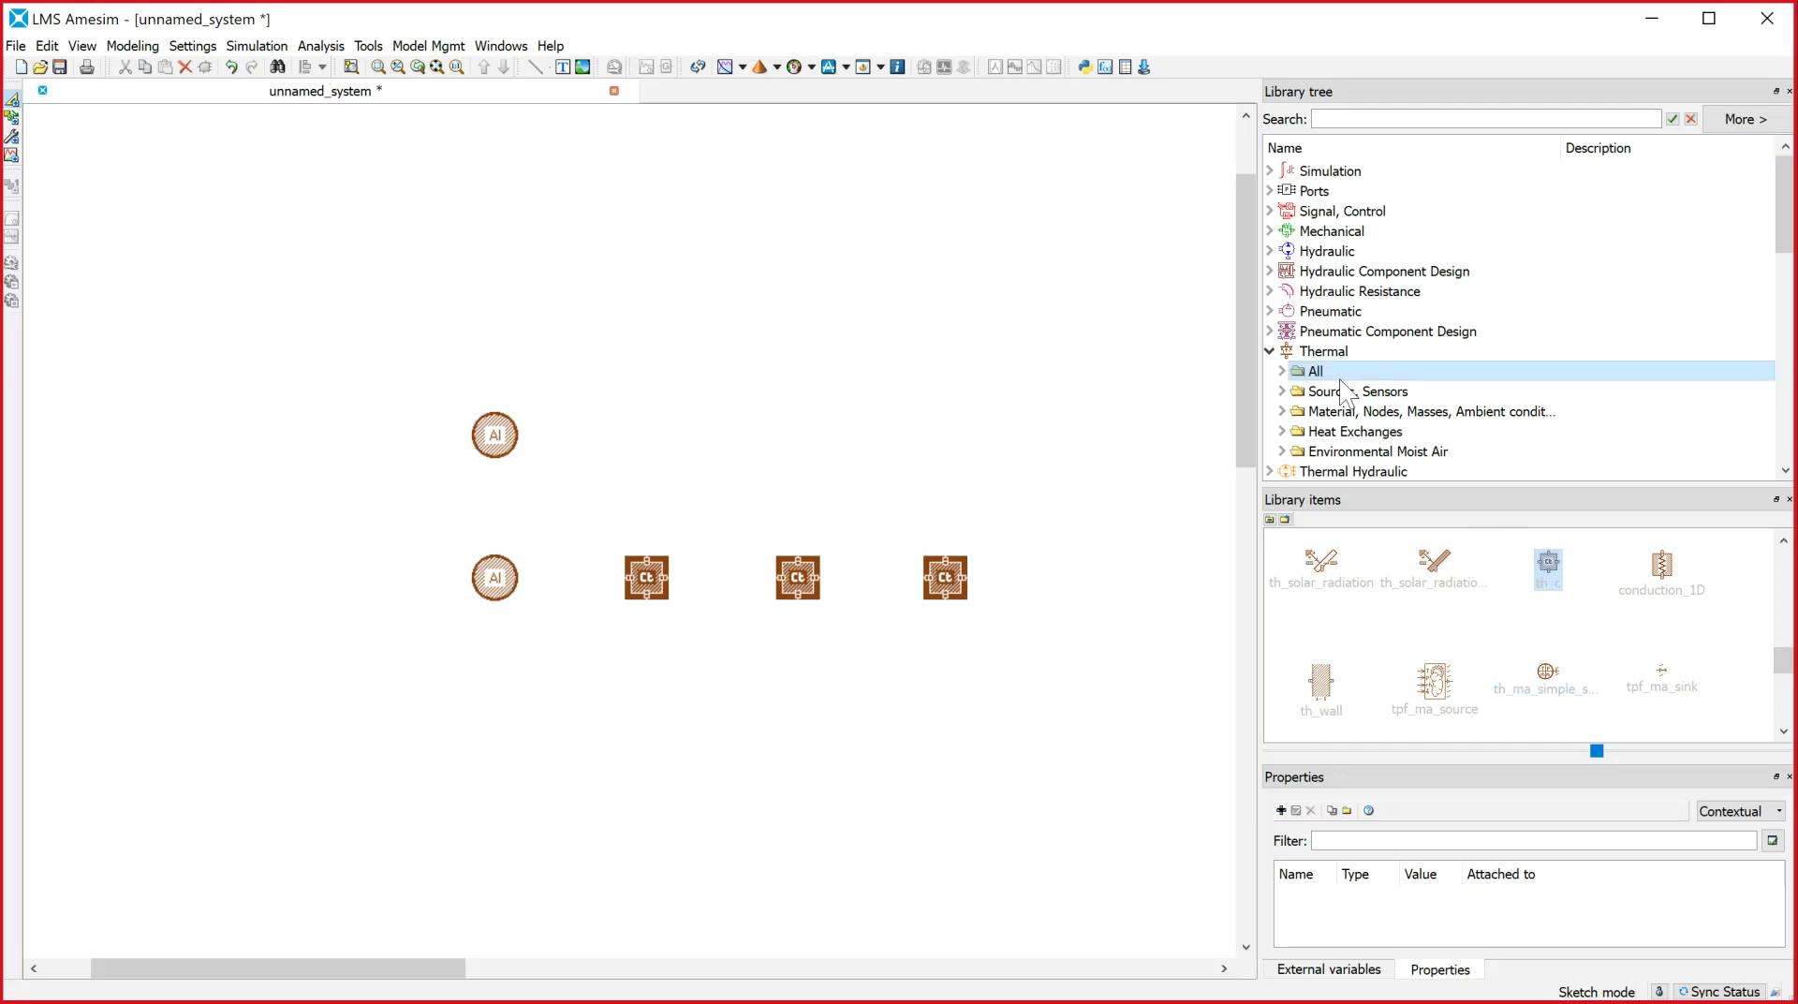
Expand the Thermal library's All category in the library tree and browse its component names and descriptions
left_click(1282, 371)
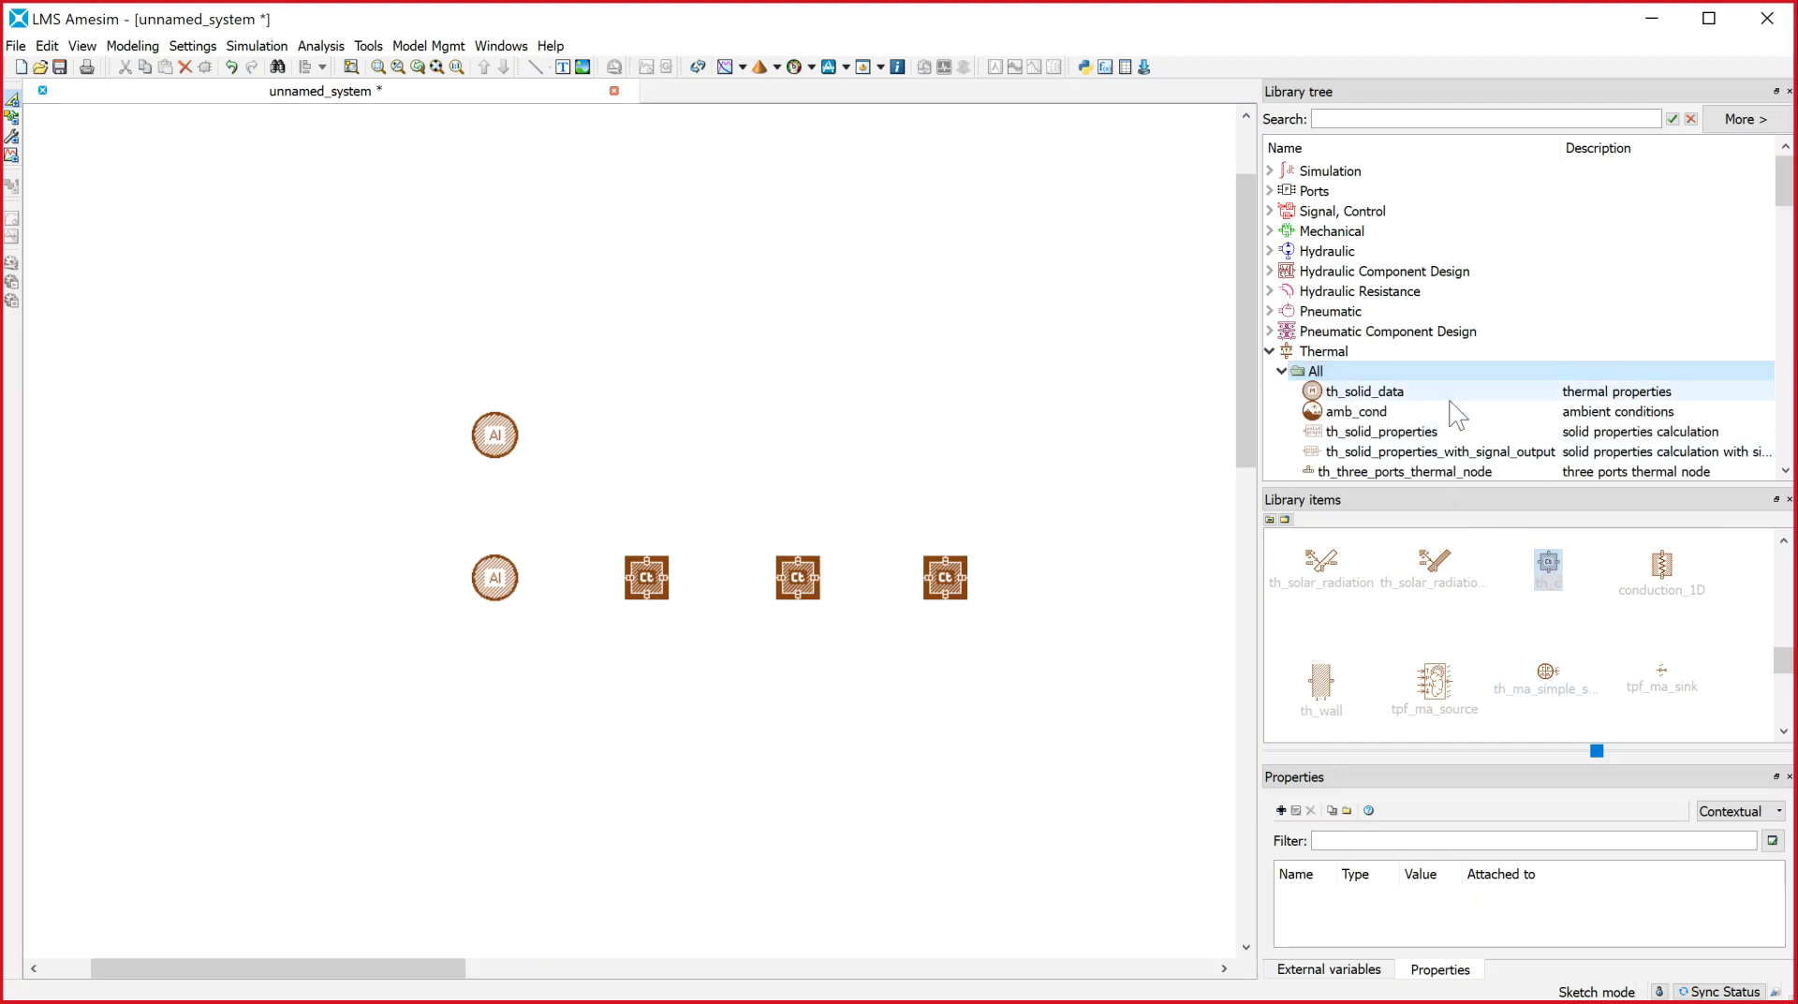
scroll(1456, 412, "down", 3)
scroll(1466, 428, "down", 3)
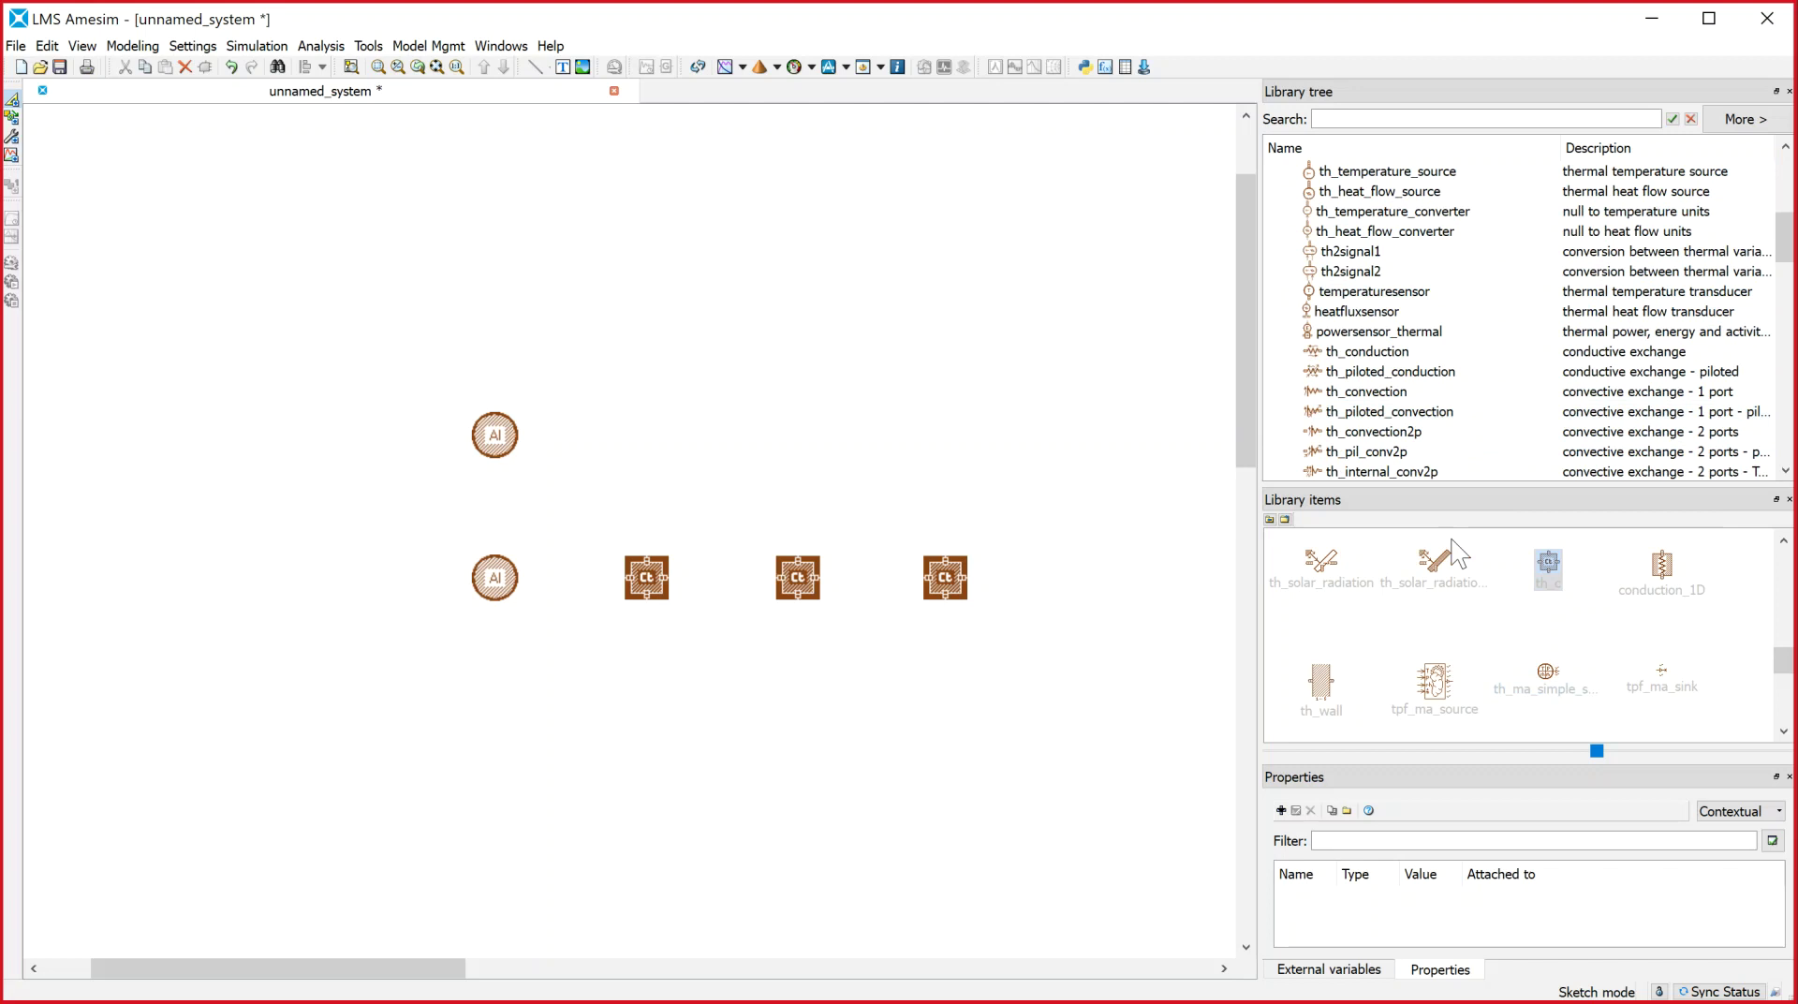
left_click(1428, 560)
Try placing three thermal masses individually beside the upper solid data component and delete them again
left_click_drag(1547, 564, 640, 442)
left_click_drag(1548, 565, 811, 440)
left_click_drag(1549, 562, 1000, 445)
left_click_drag(579, 372, 1137, 530)
key("Delete")
Copy the three thermal masses of the lower row and paste them as a row beside the upper solid data component
left_click_drag(585, 527, 1058, 684)
key("ctrl+c")
key("ctrl+v")
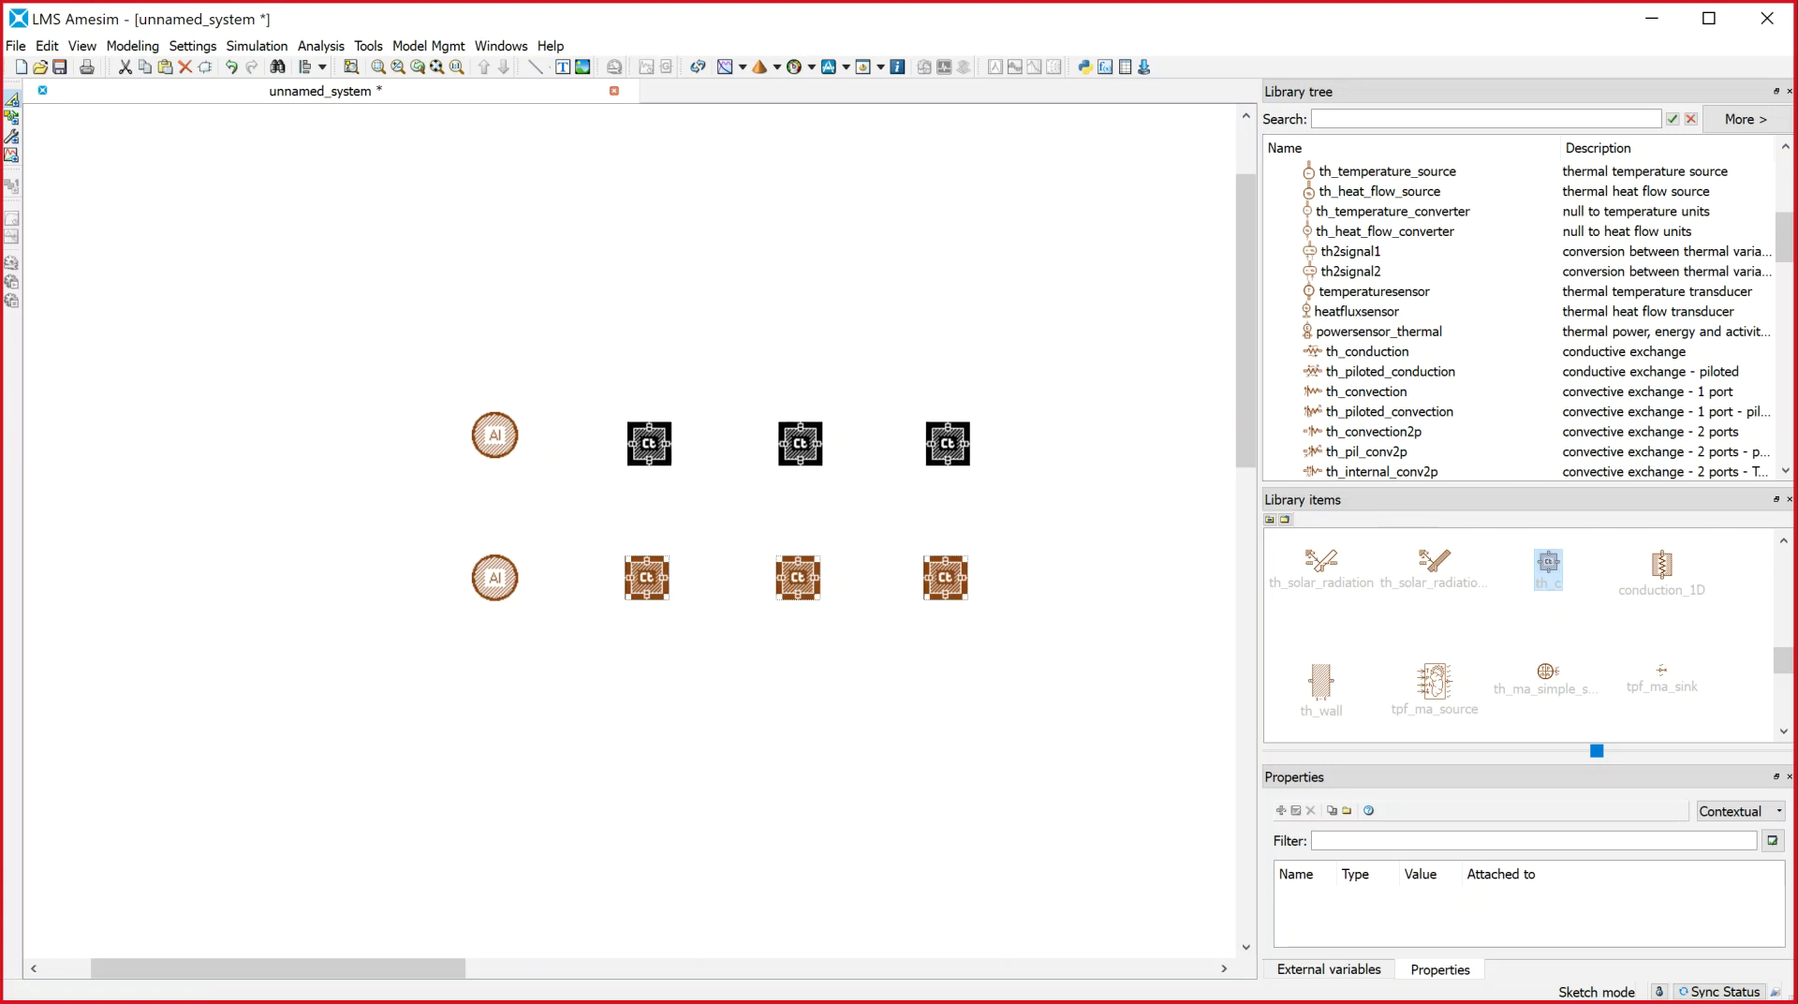
left_click(911, 566)
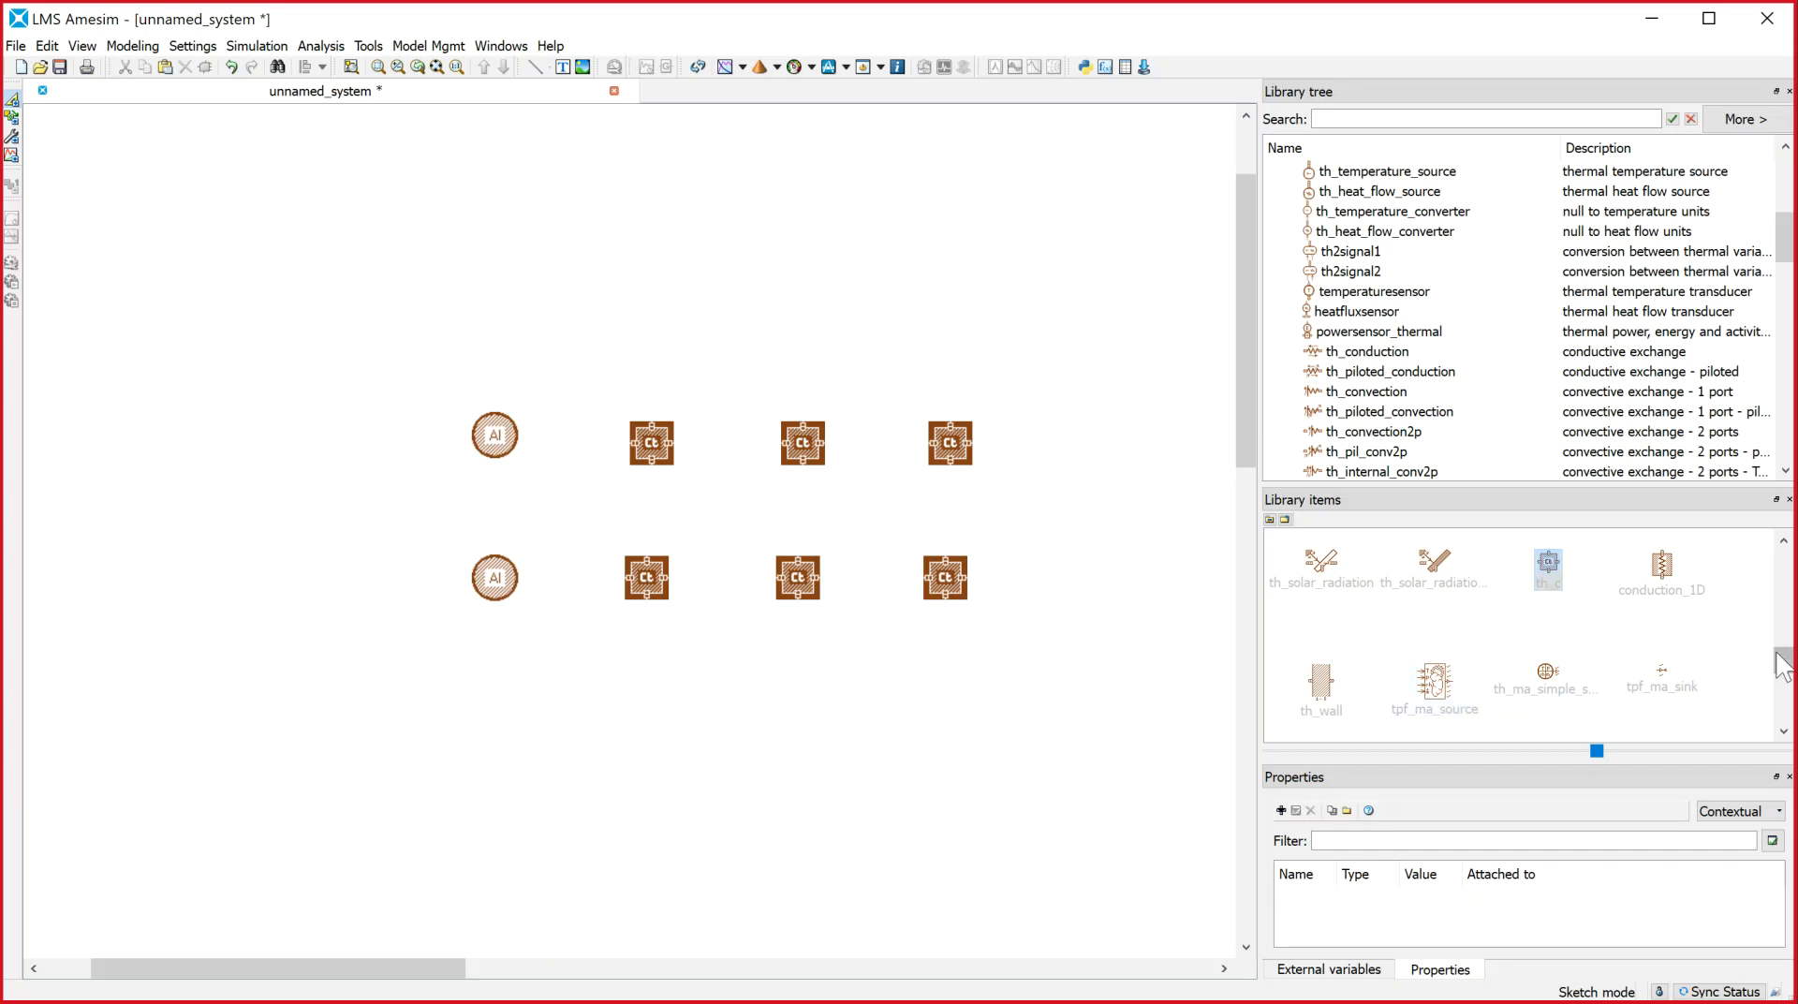
Place a th_conduction component between the lower row's first two thermal masses and paste a copy between the second and third
left_click_drag(1783, 667, 1773, 601)
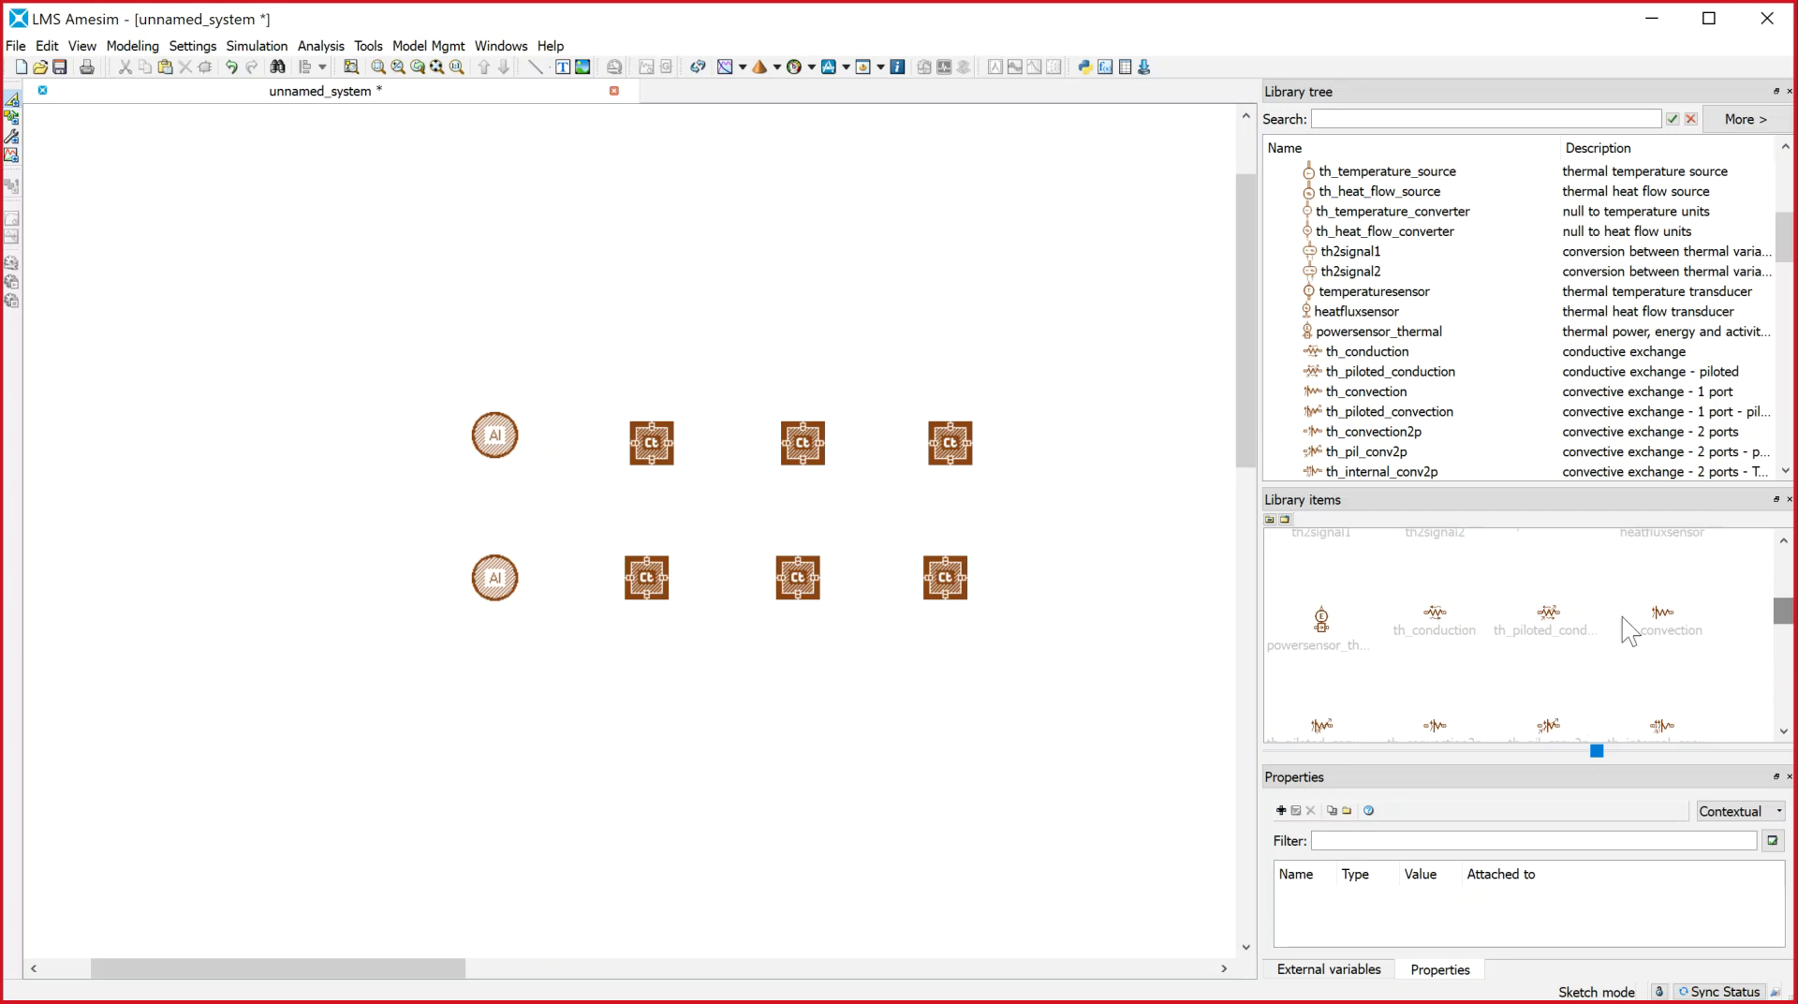
left_click_drag(1435, 614, 719, 581)
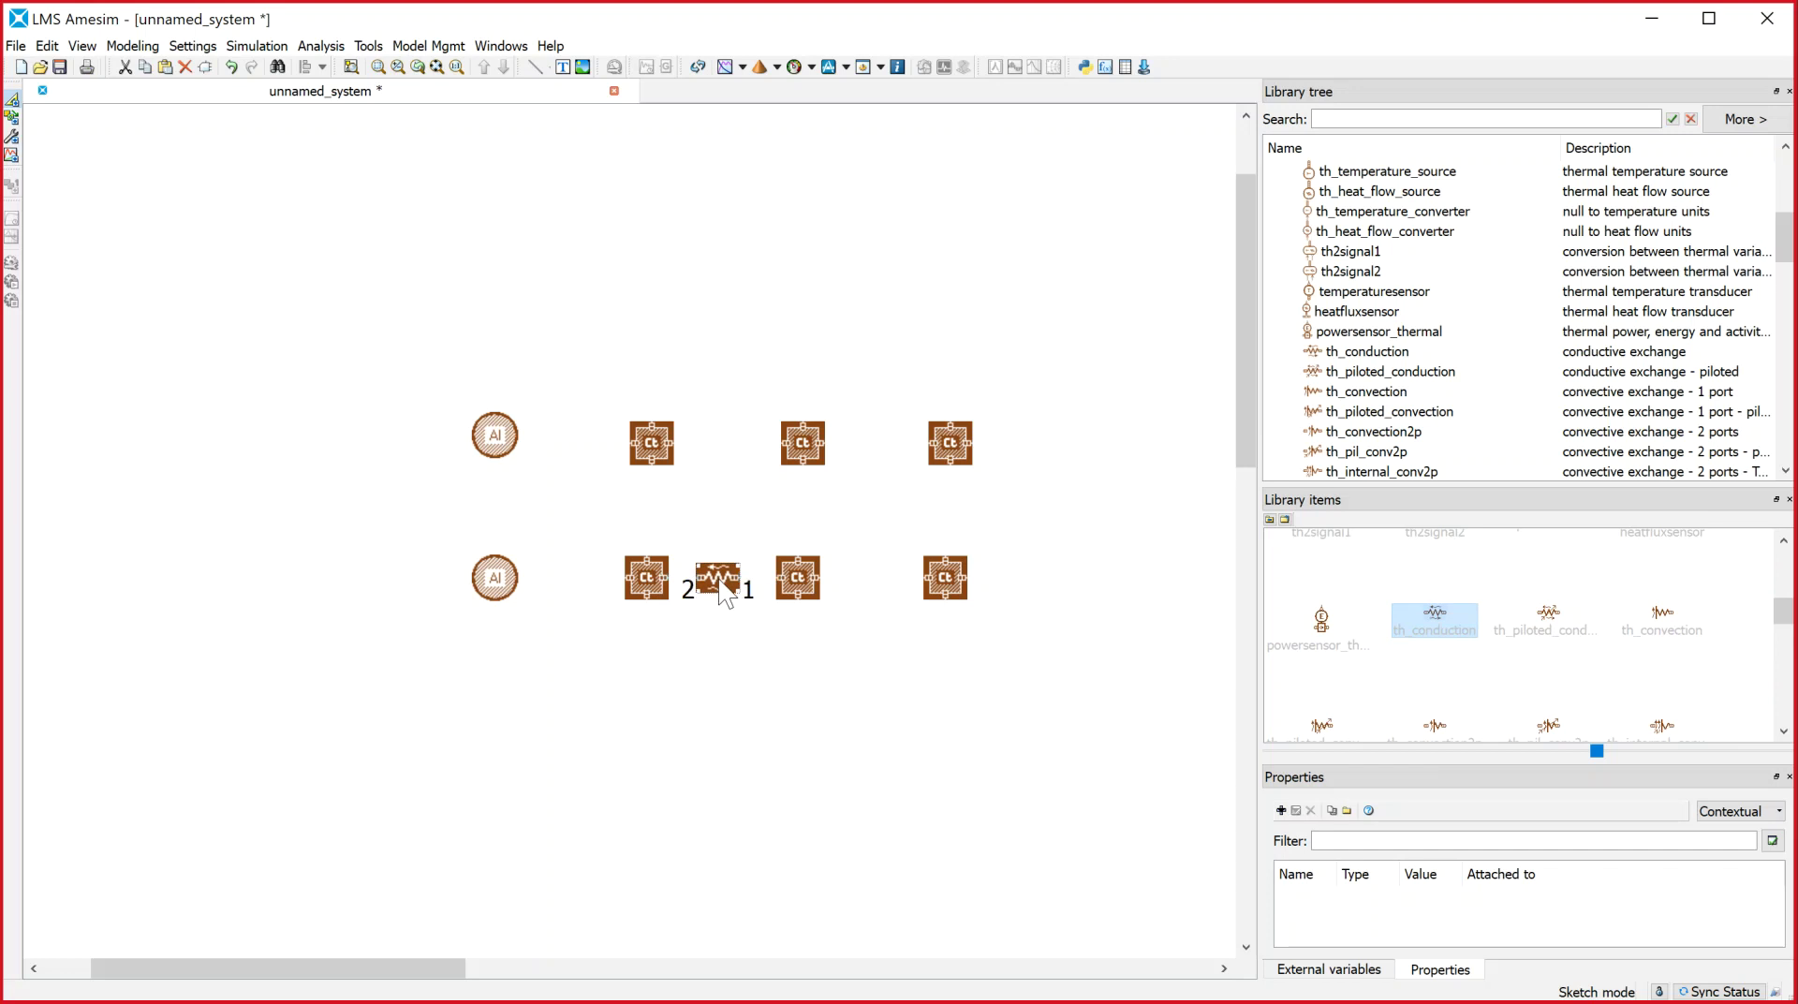
right_click(720, 581)
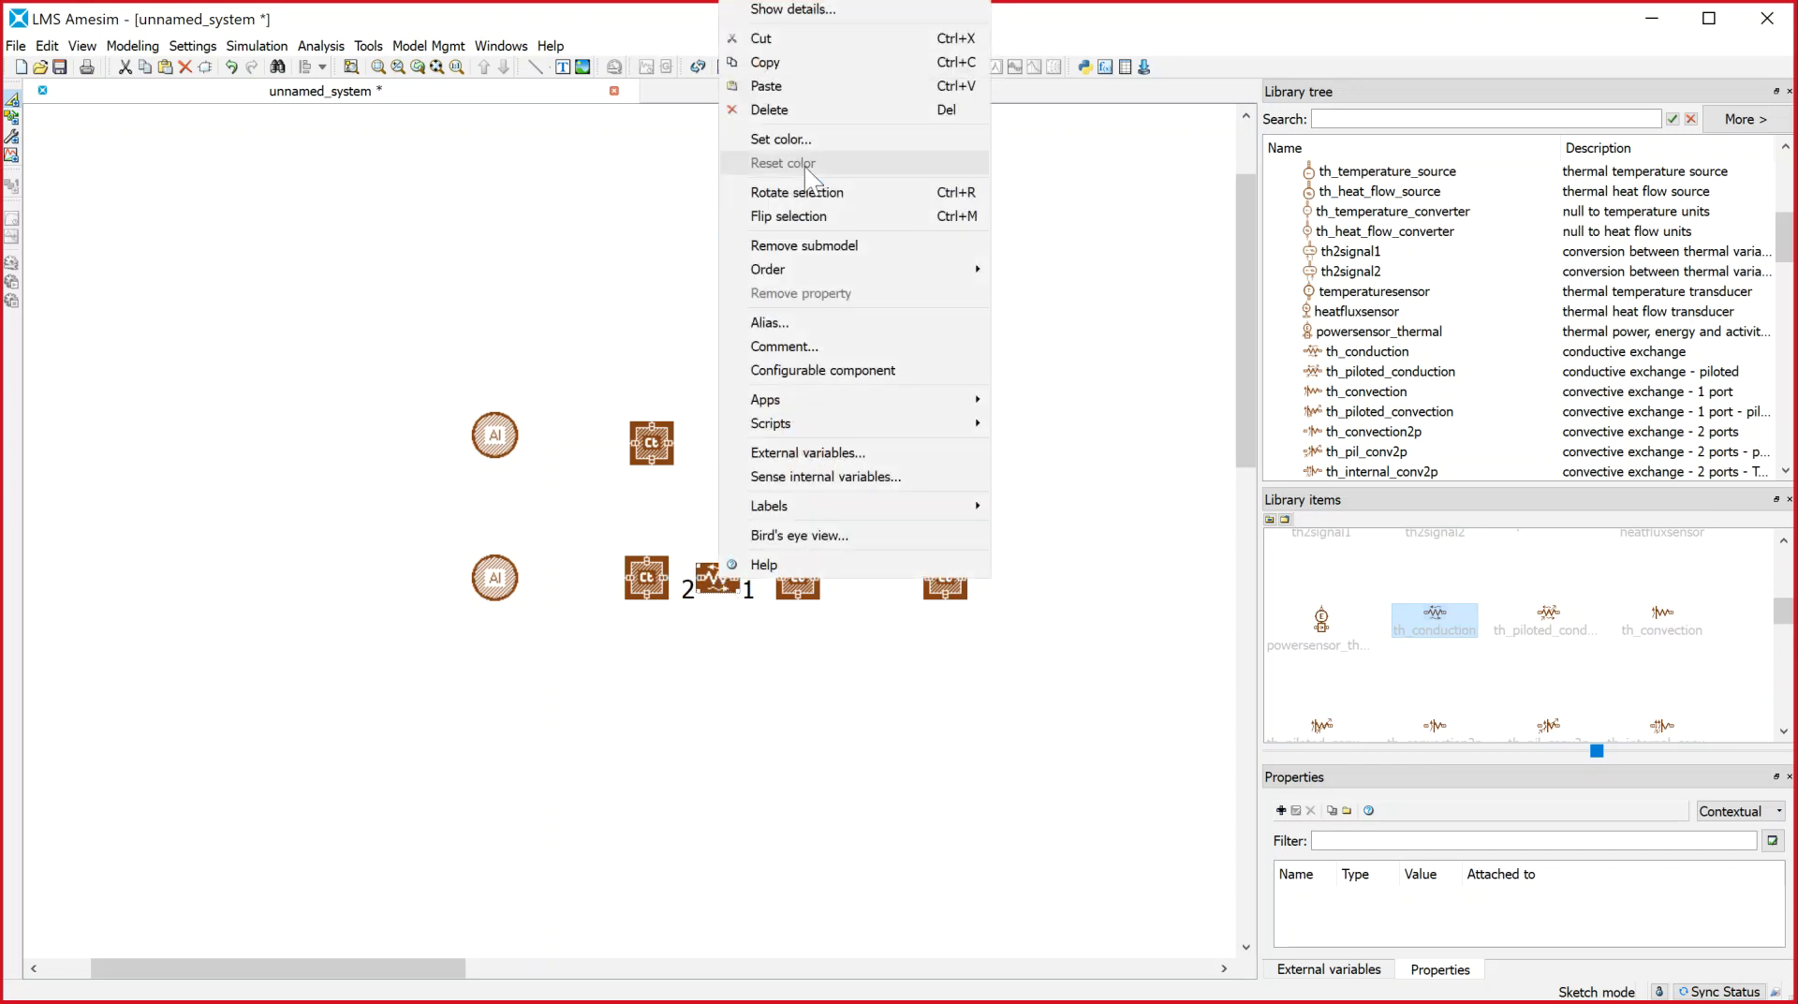
left_click(801, 63)
right_click(791, 743)
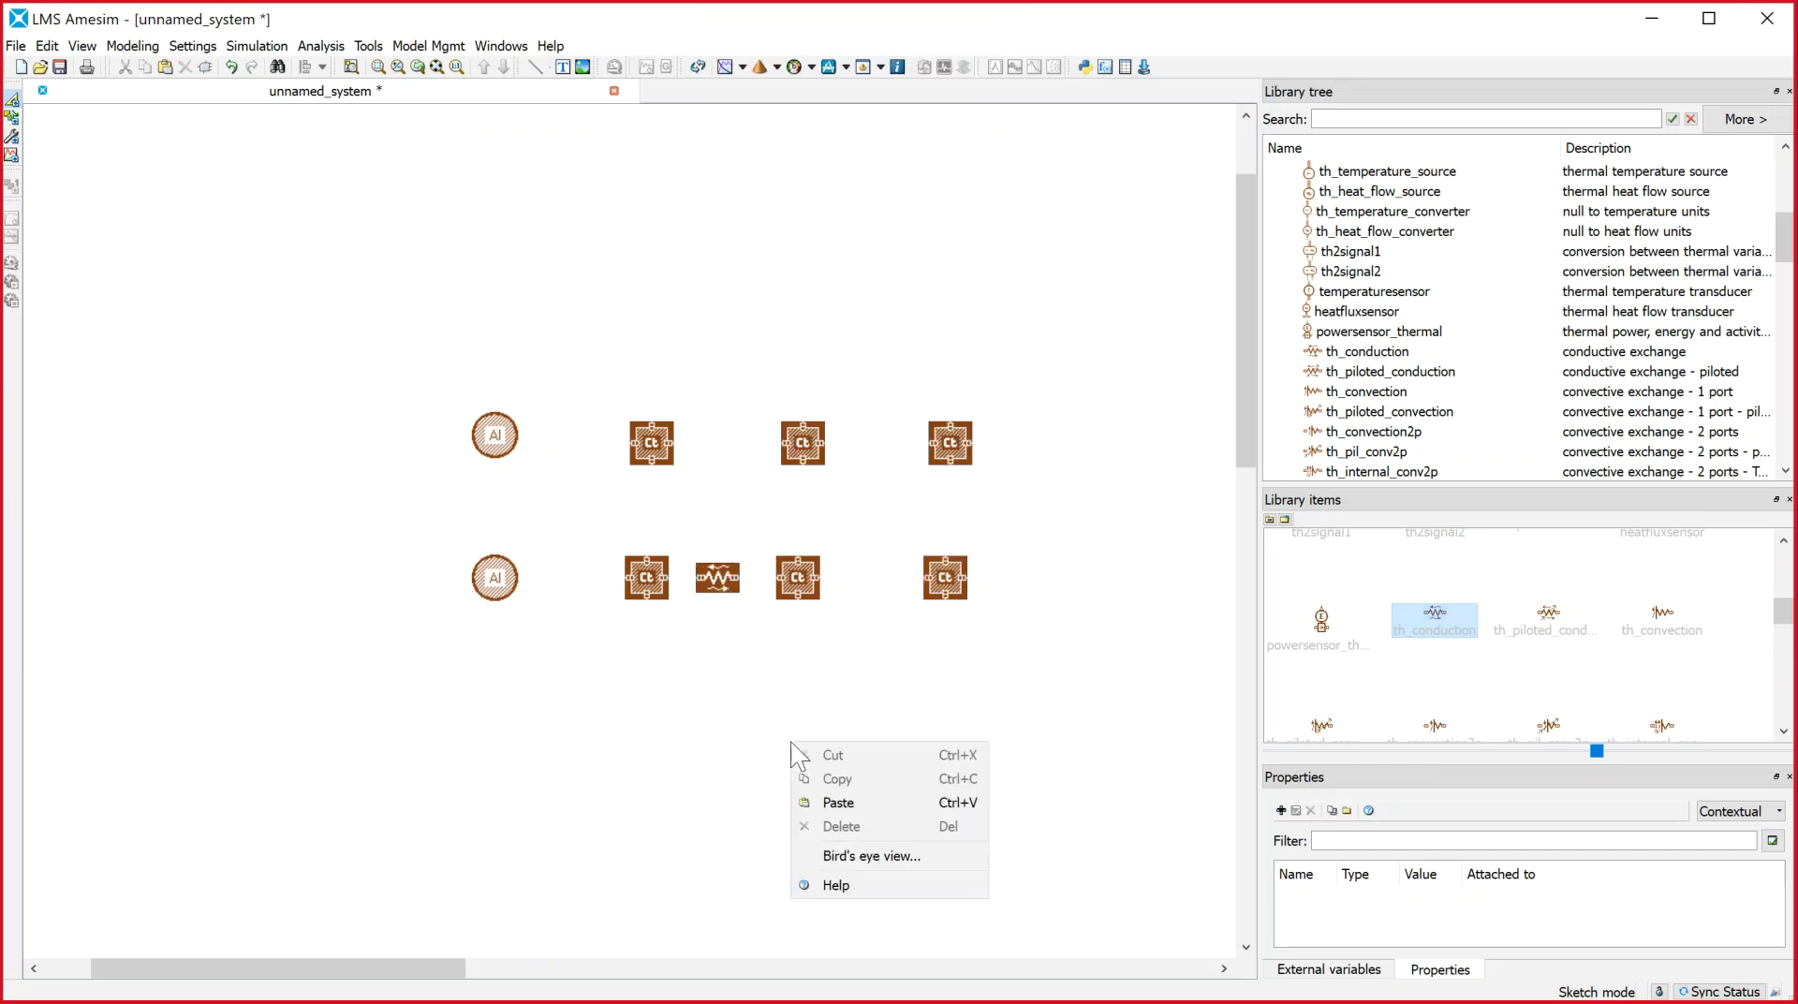
left_click(839, 802)
left_click(864, 578)
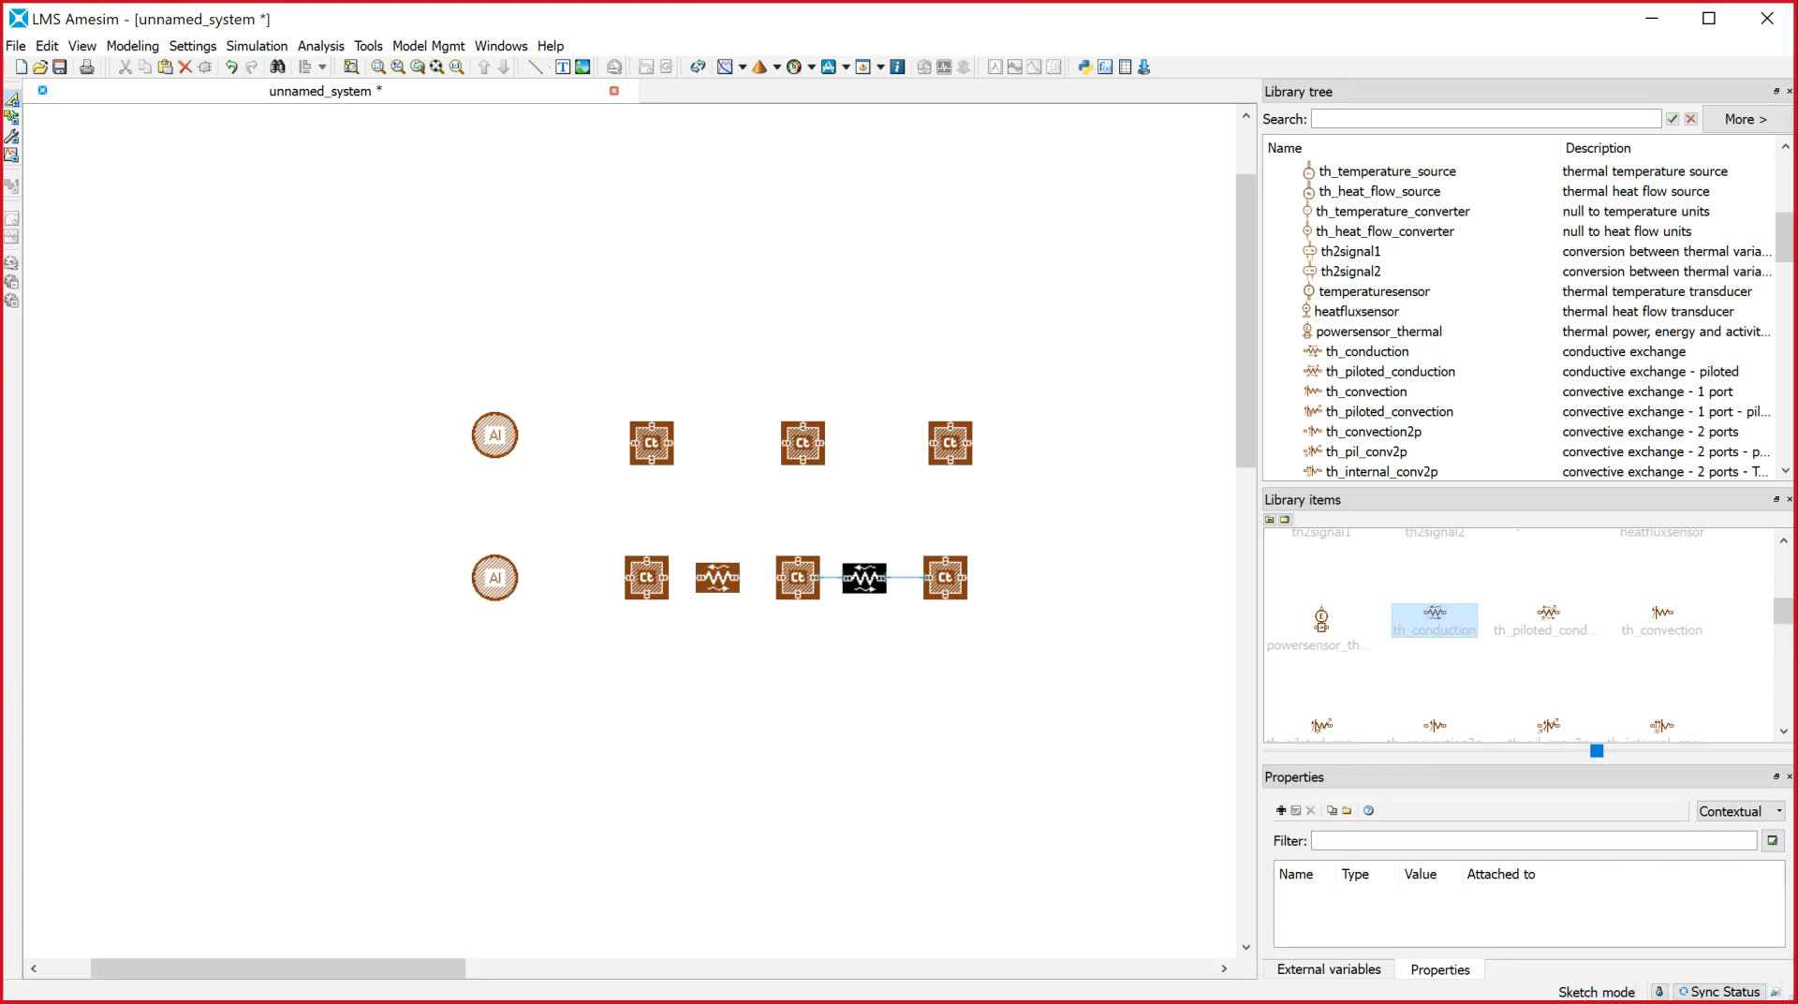
right_click(882, 718)
left_click(930, 777)
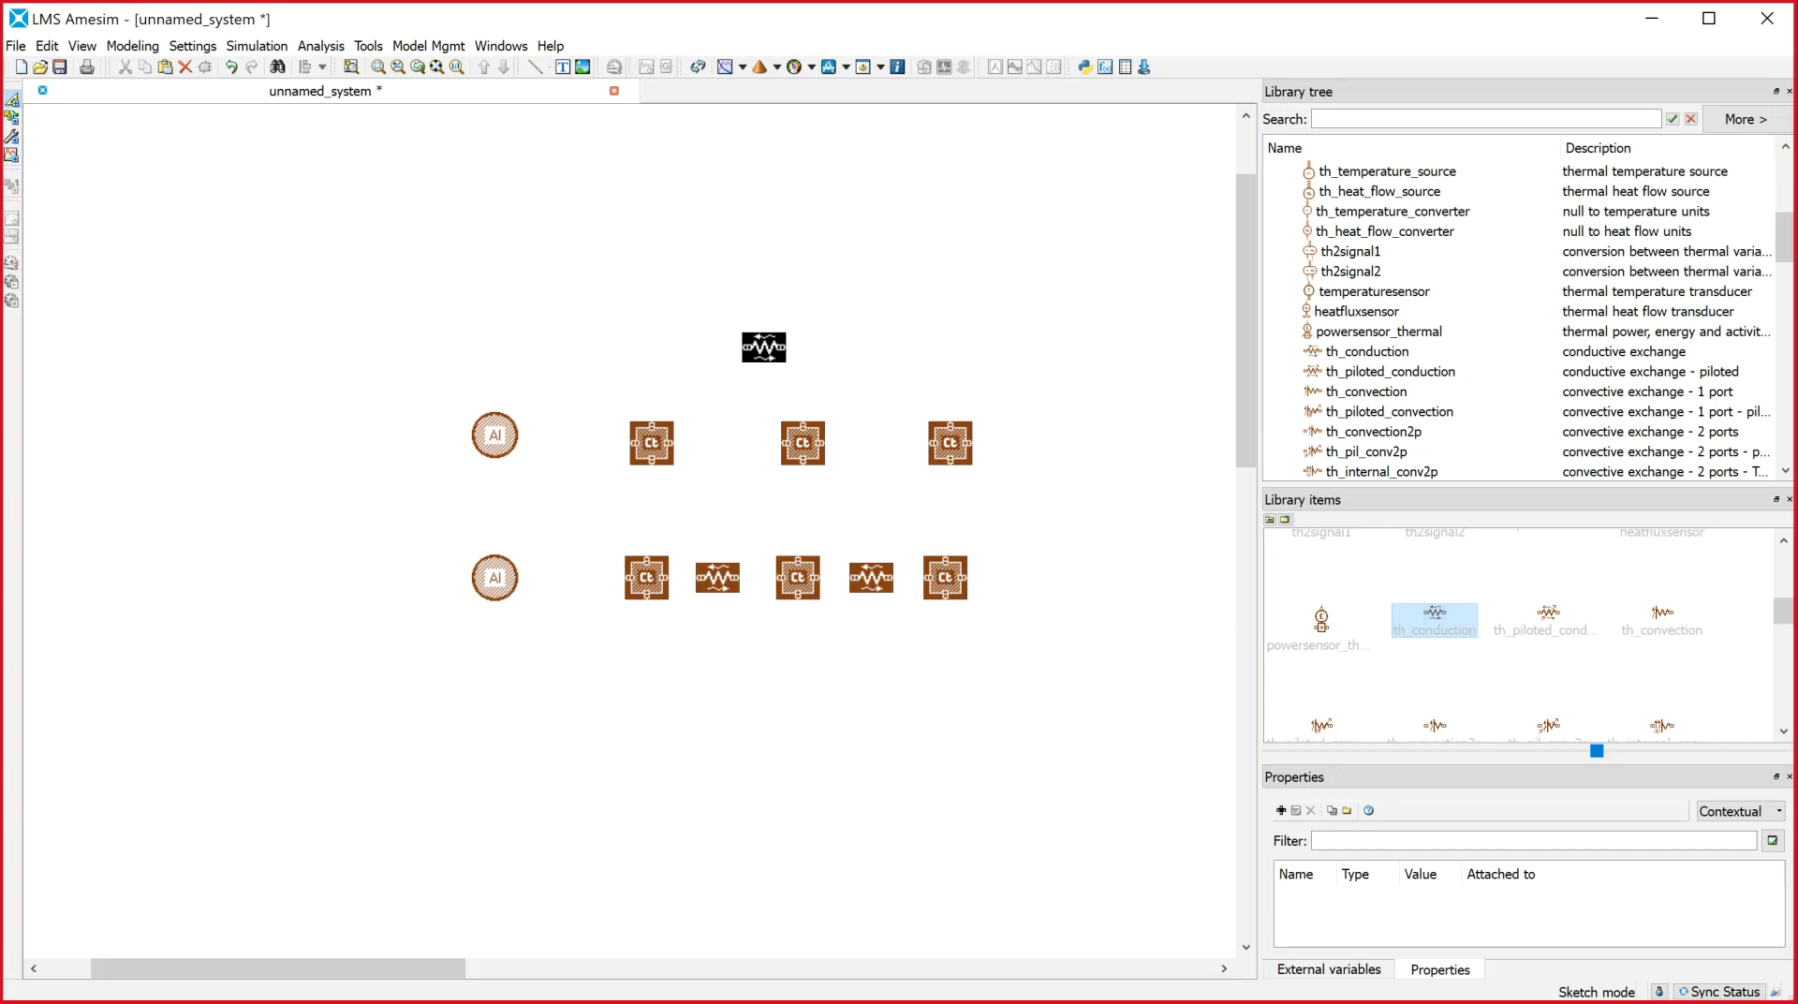
key("ctrl+m")
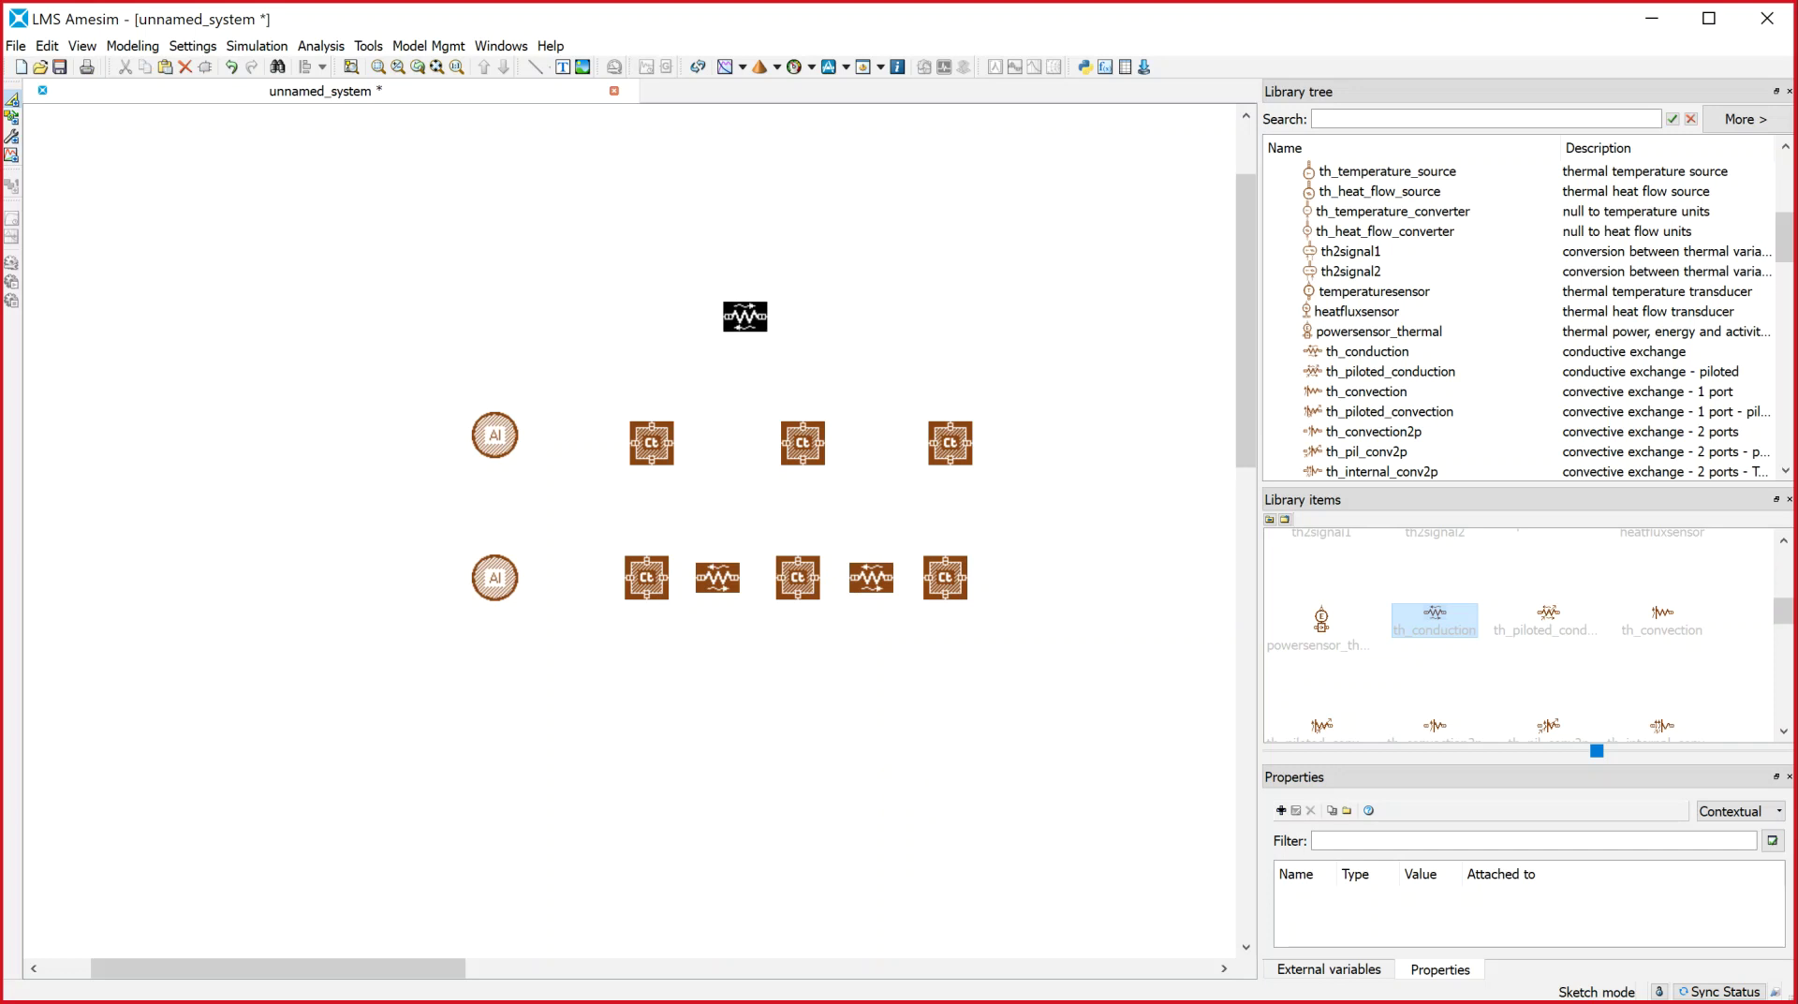
key("ctrl+m")
left_click(759, 333)
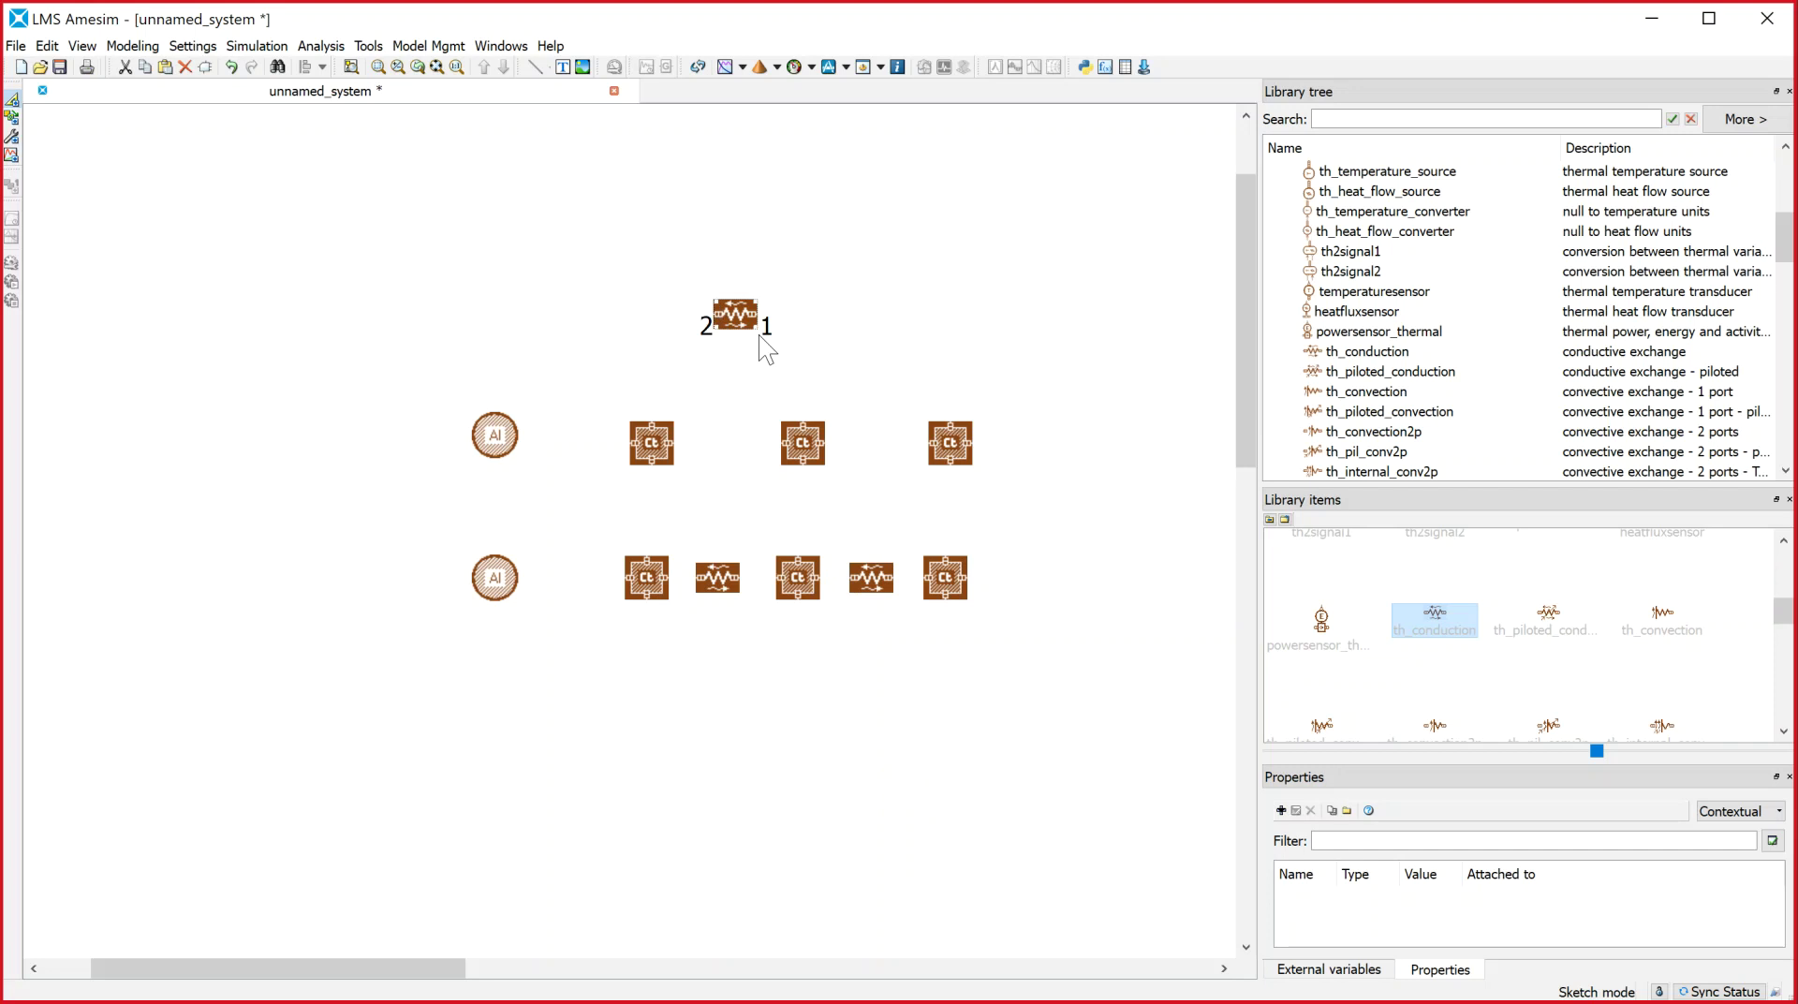
right_click(749, 332)
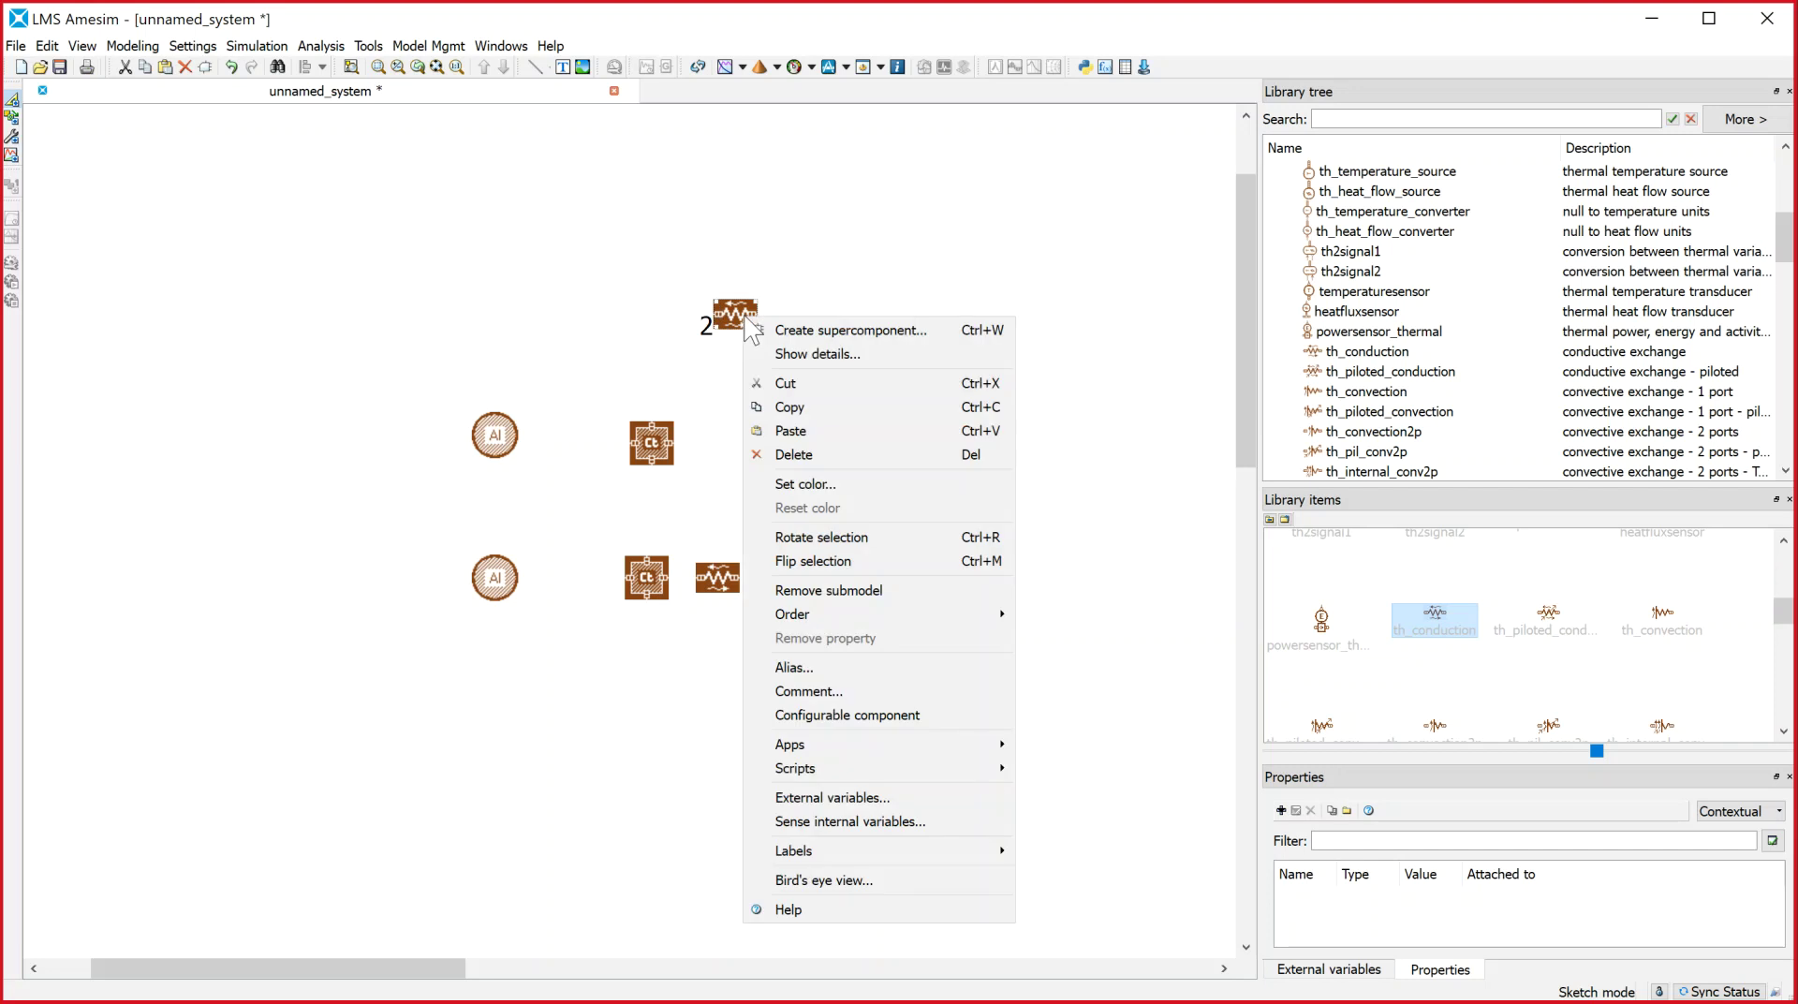
left_click(835, 250)
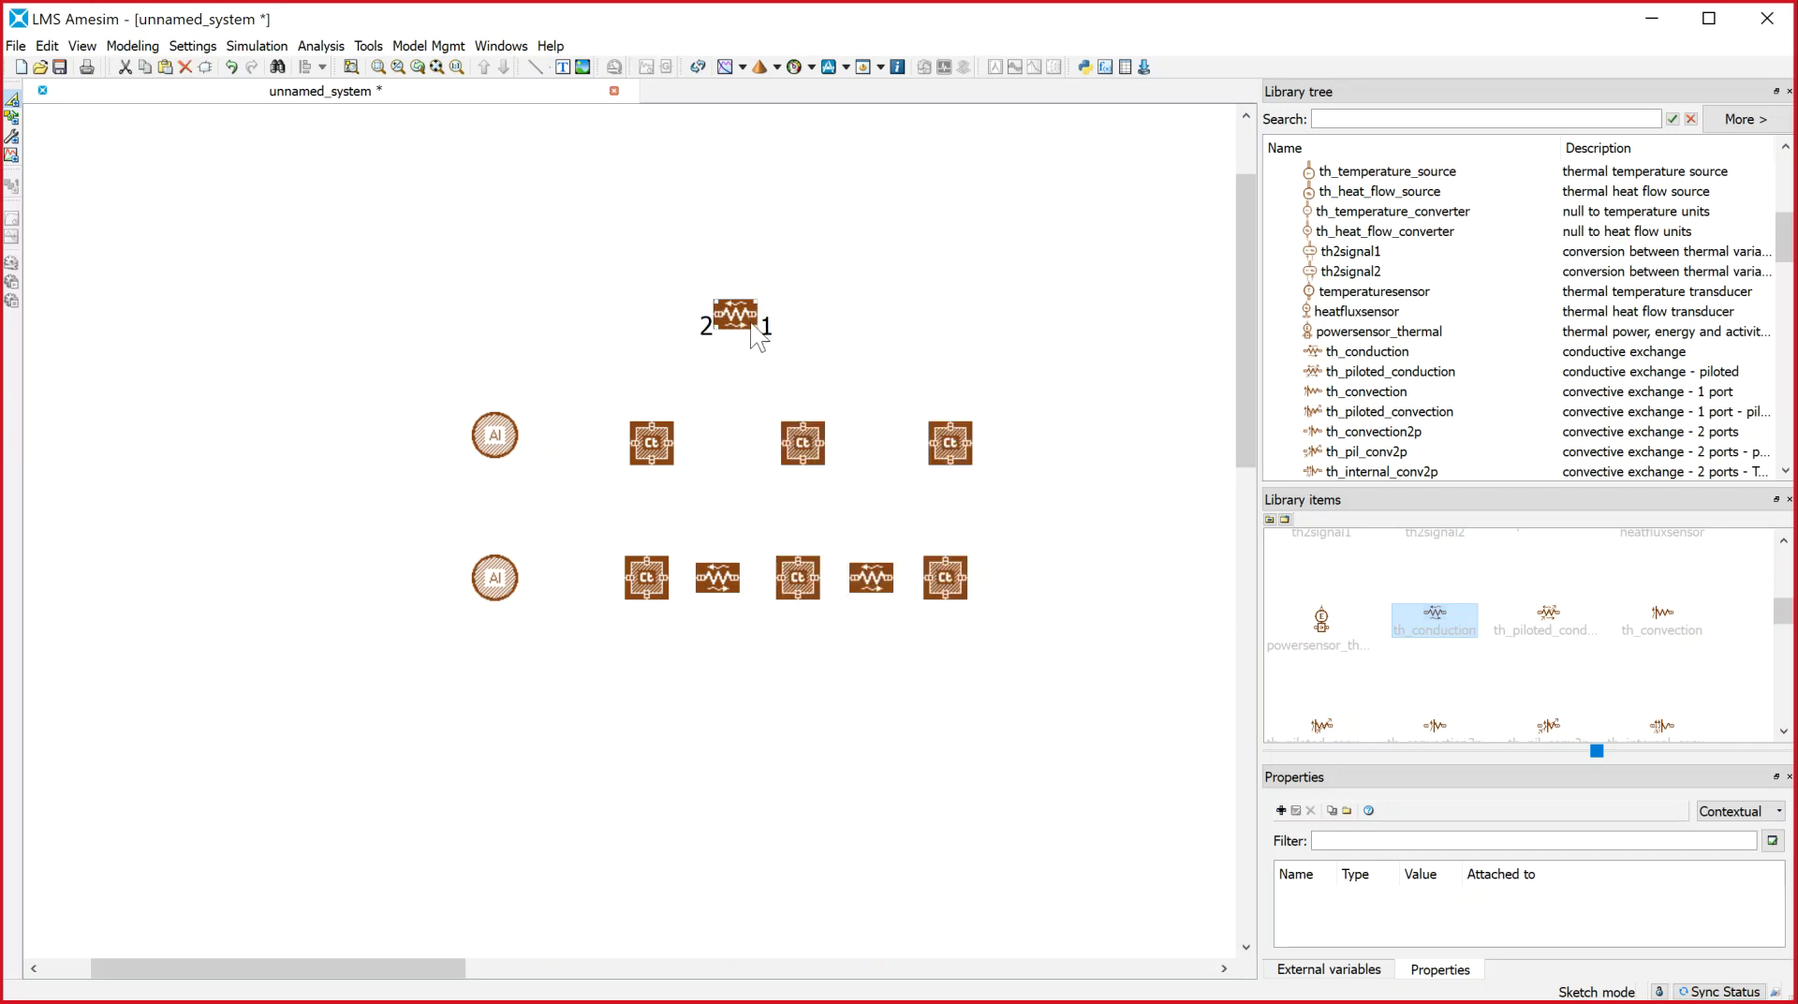
right_click(751, 323)
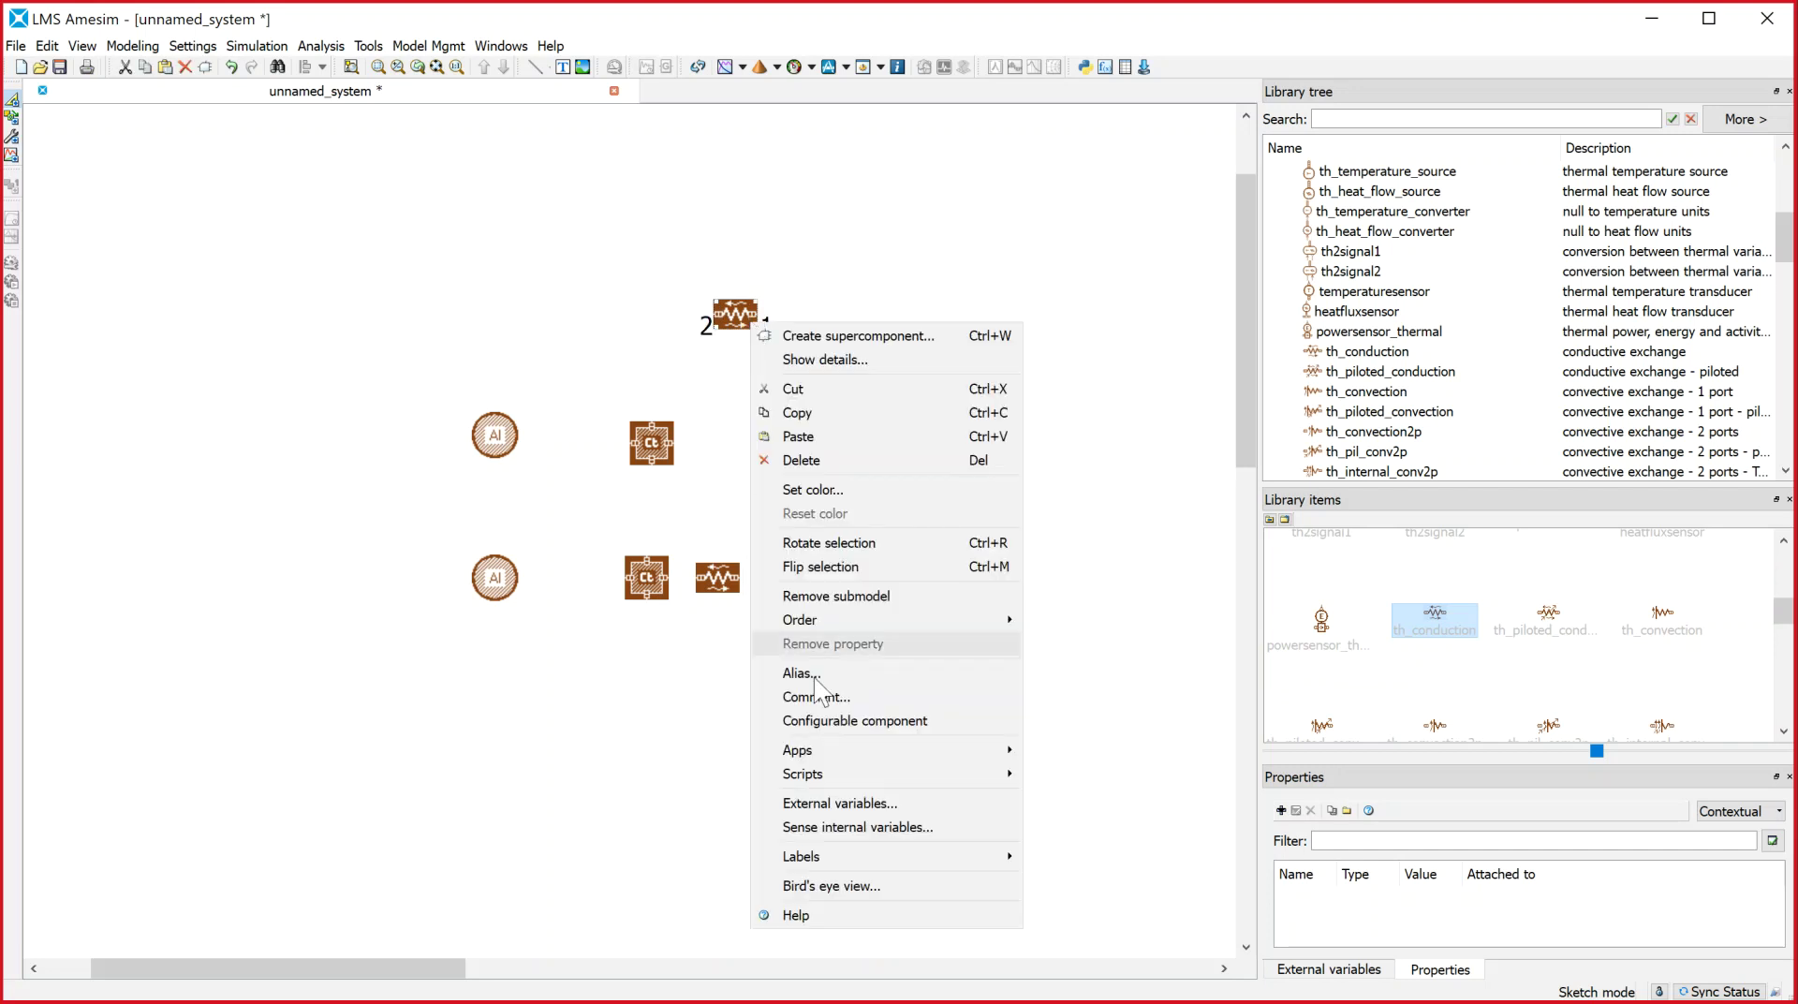
left_click(835, 439)
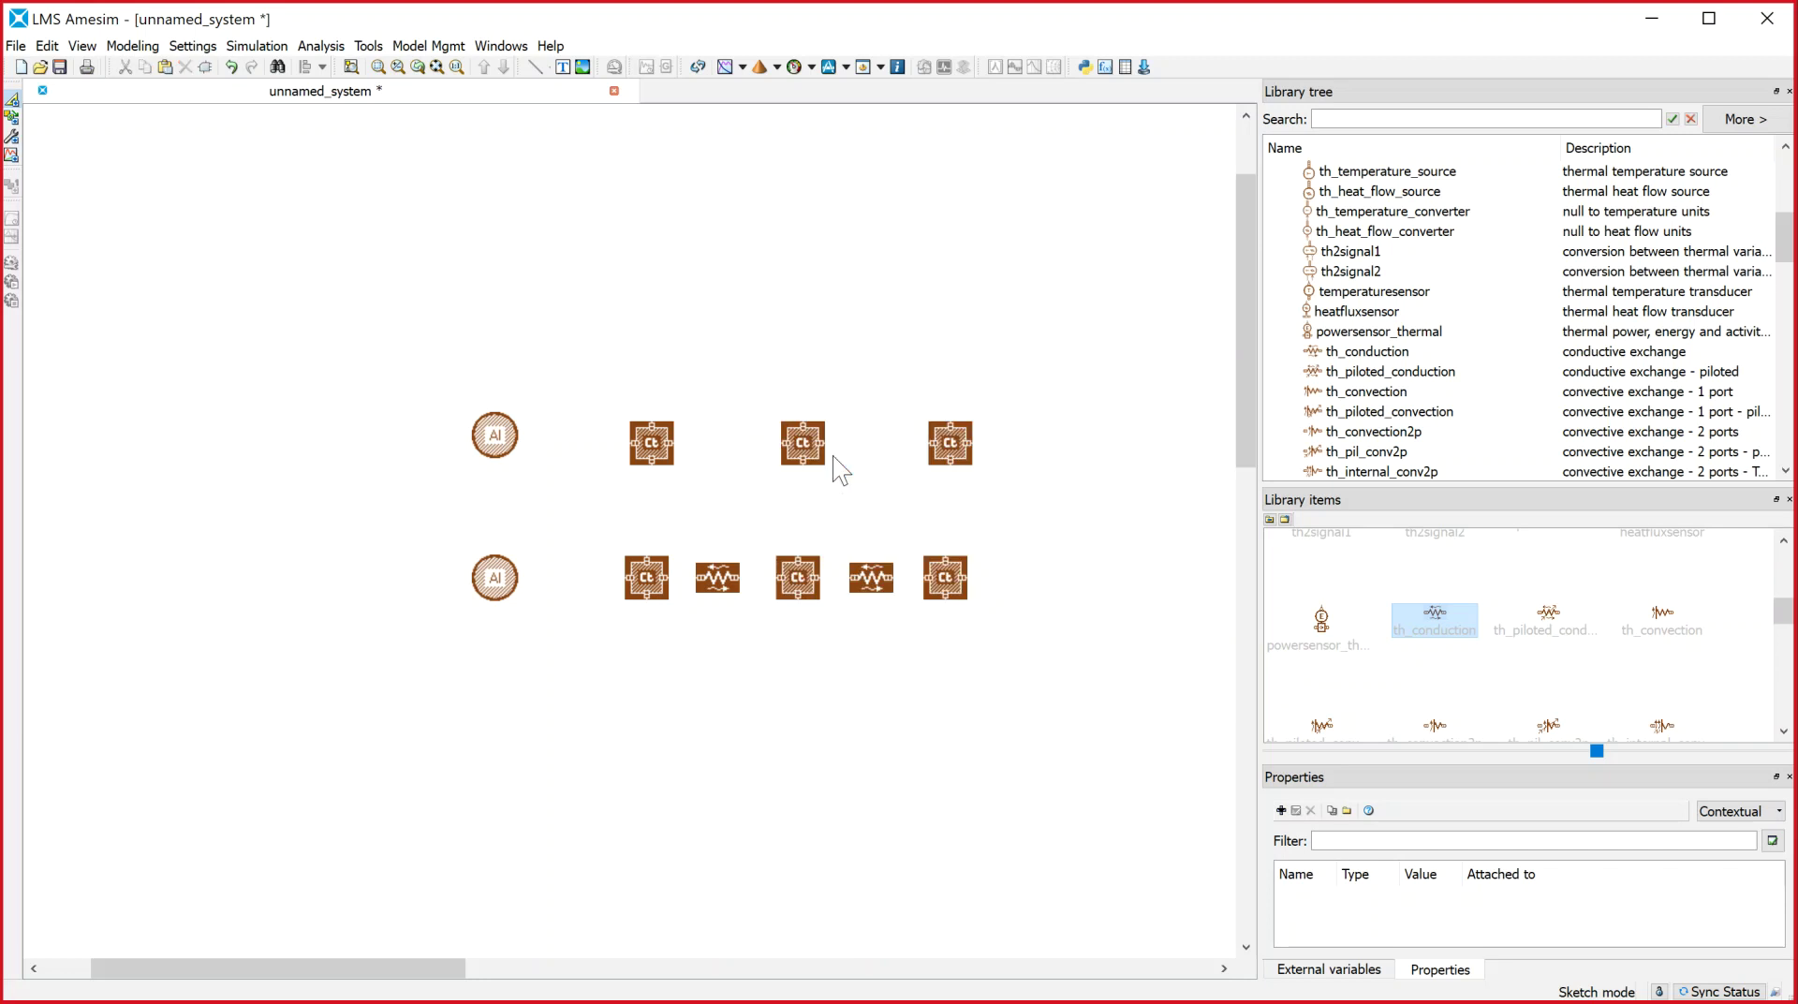
Copy a conductive exchange, paste it, rotate it to vertical and place it between the first thermal masses of both rows
right_click(719, 570)
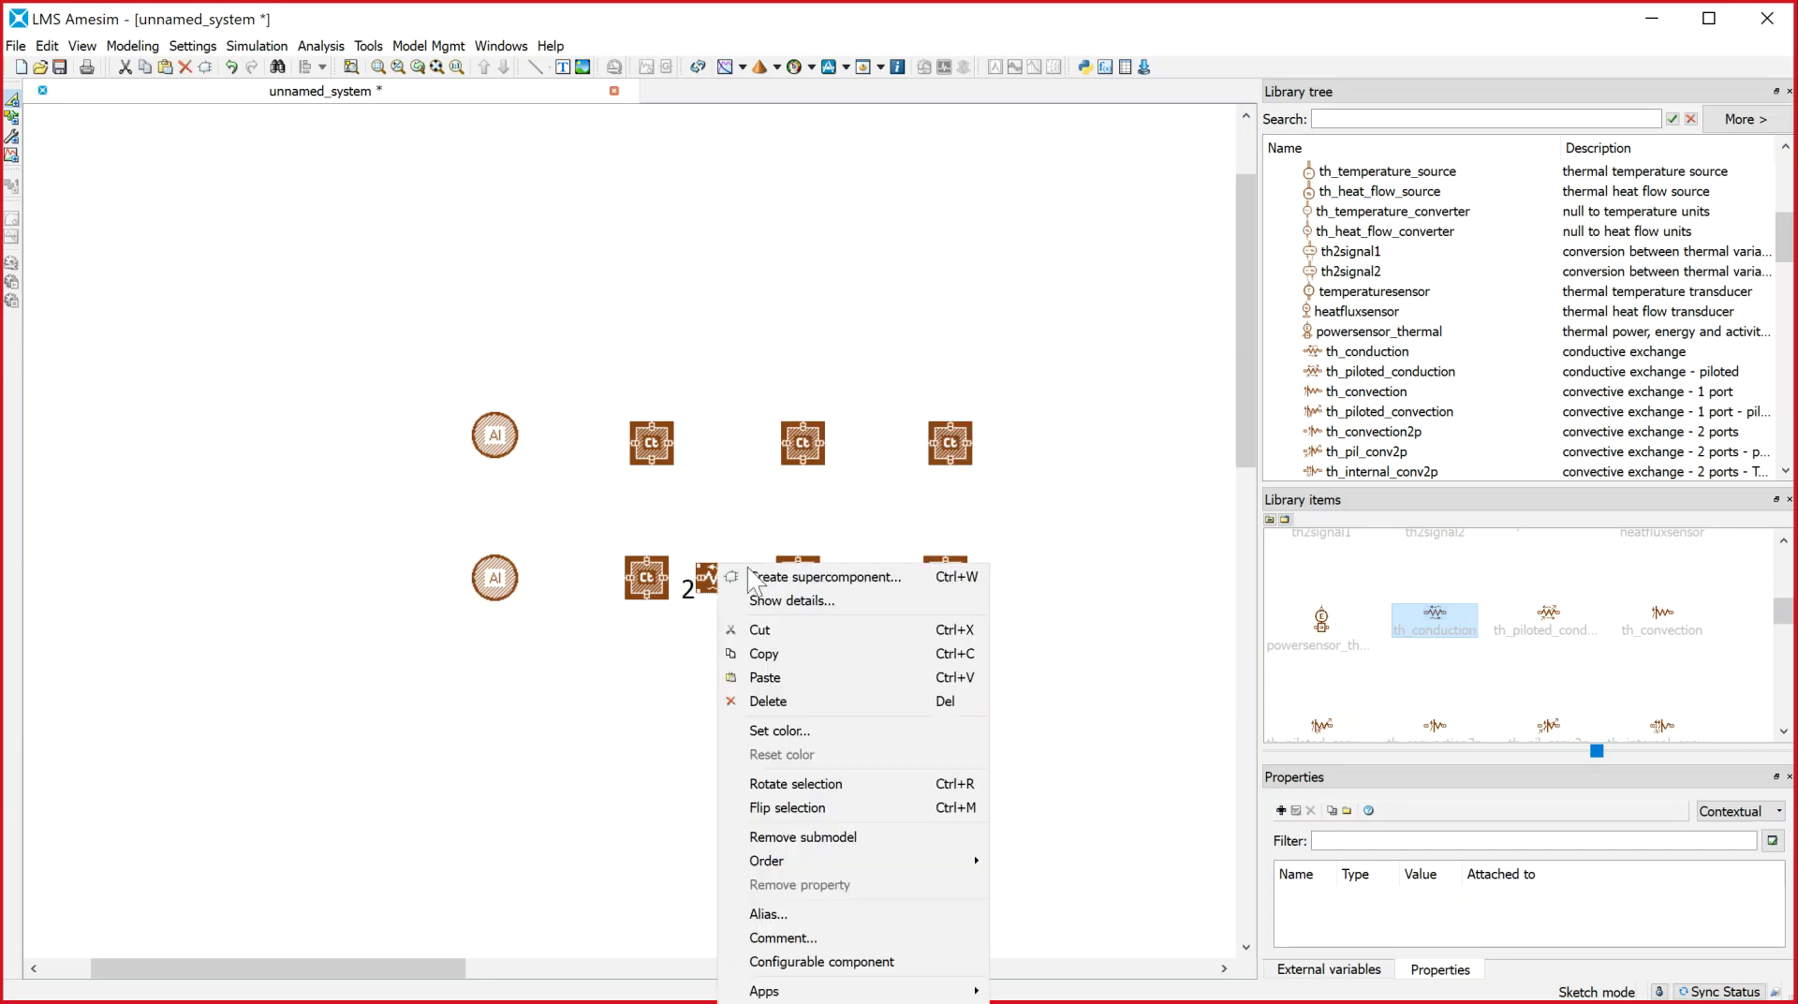
left_click(789, 653)
right_click(801, 319)
left_click(860, 378)
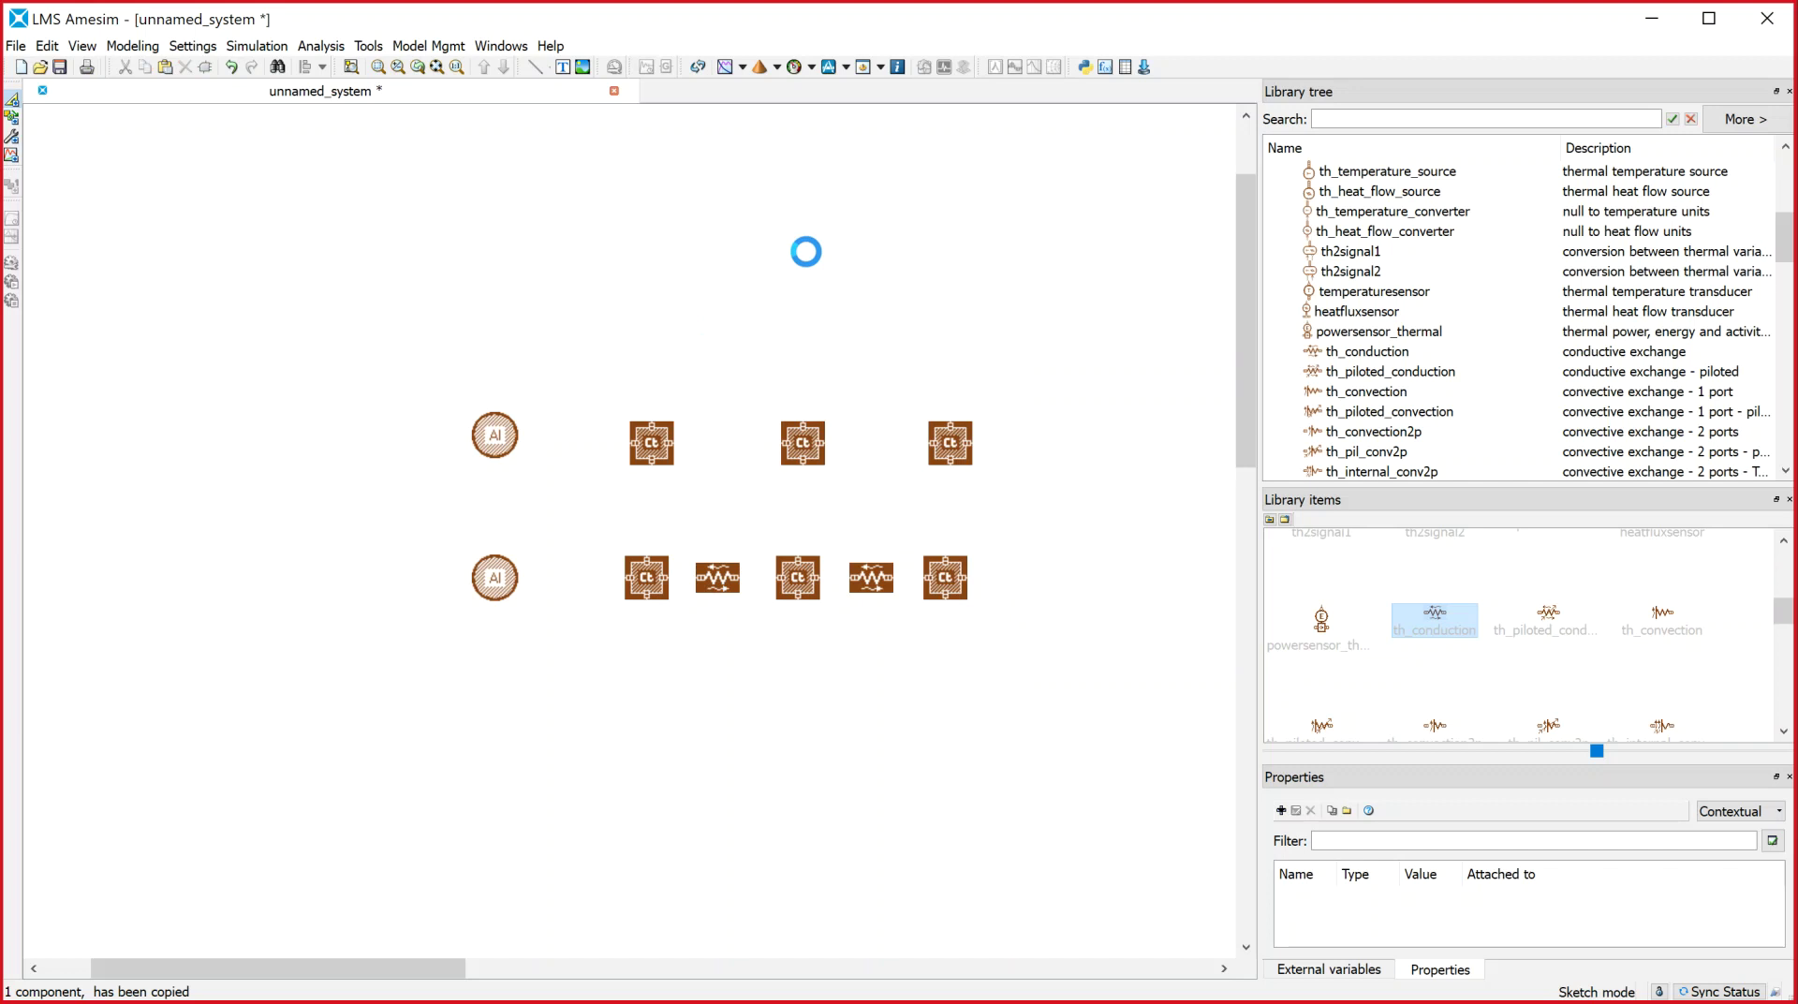
right_click(837, 265)
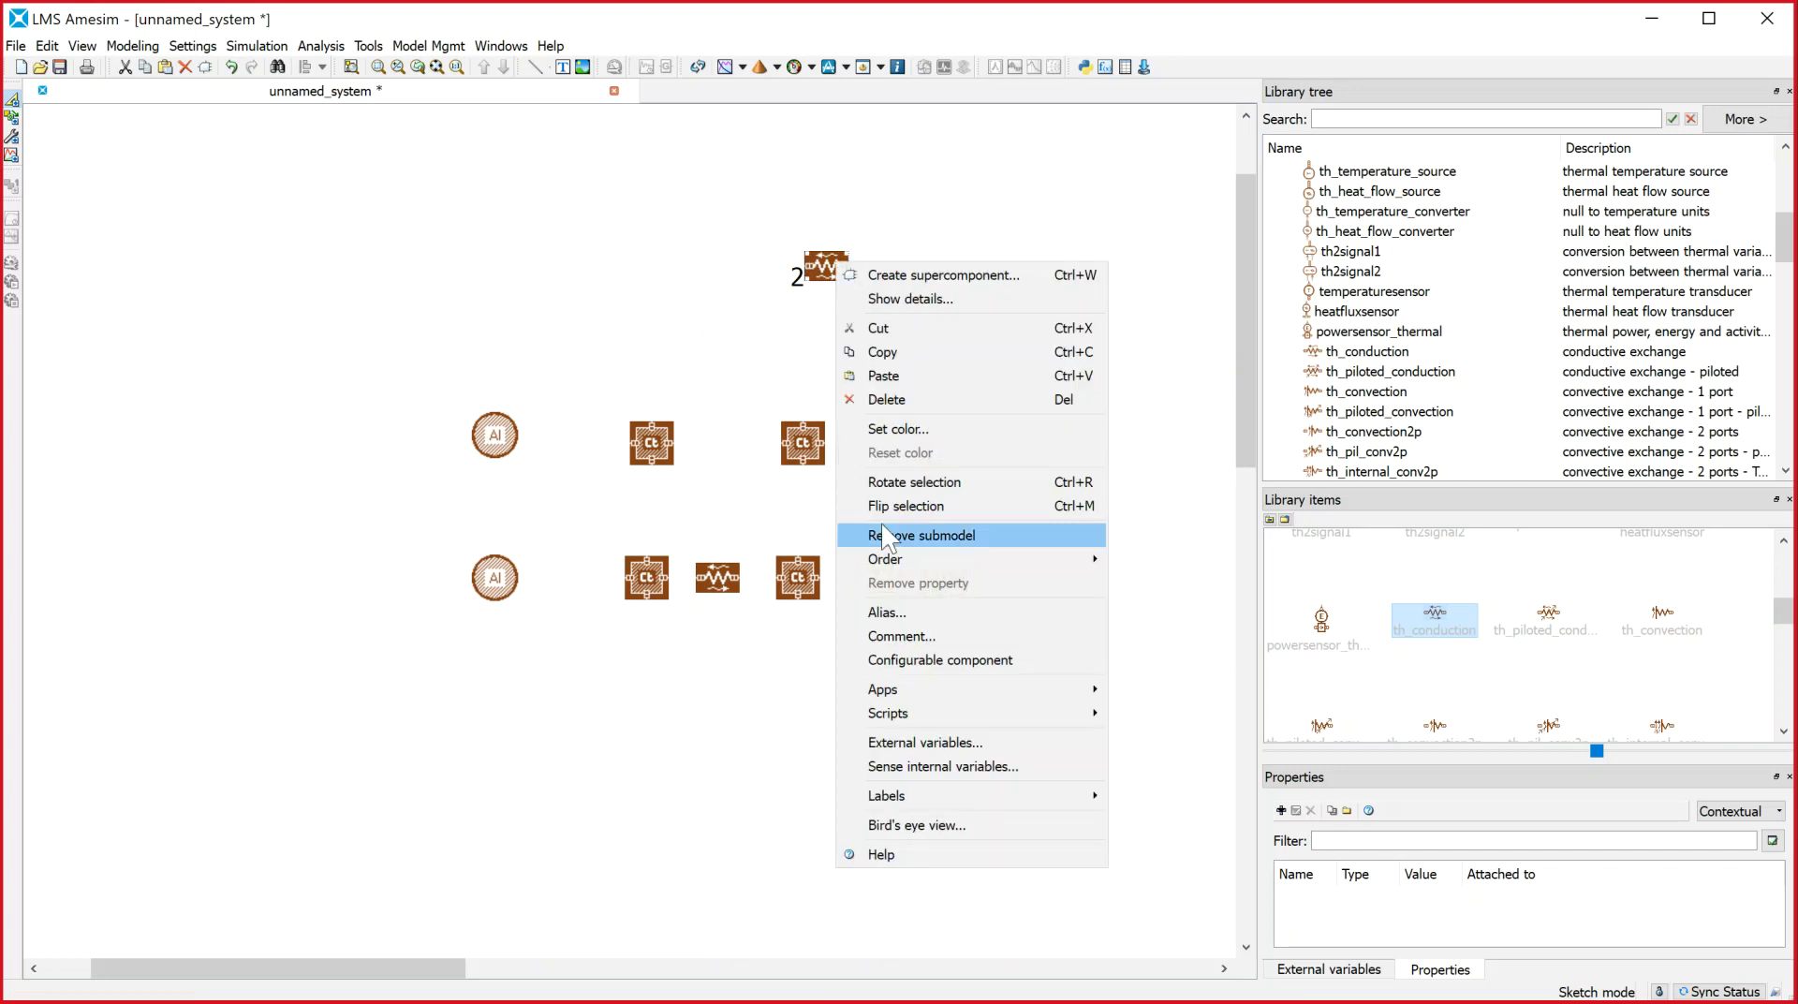
left_click(895, 482)
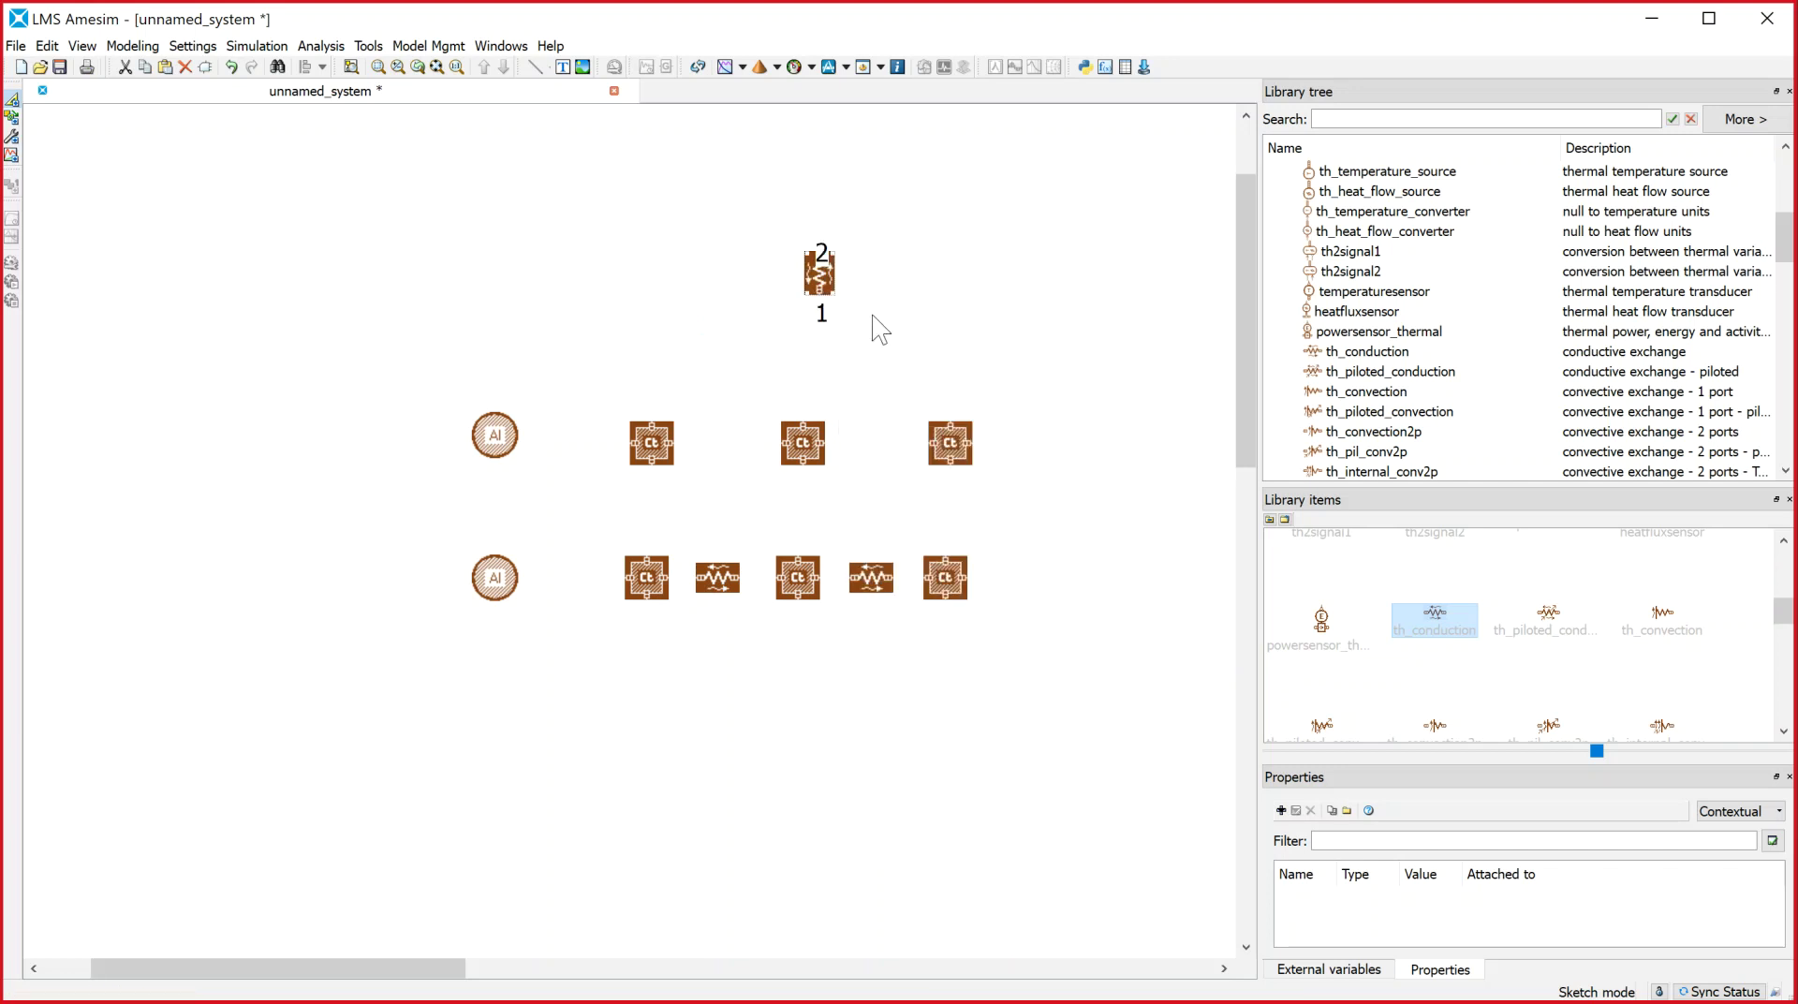
left_click_drag(824, 281, 659, 513)
Copy the vertical conductive exchange and paste it between the rows in the second and third columns of thermal masses
right_click(656, 509)
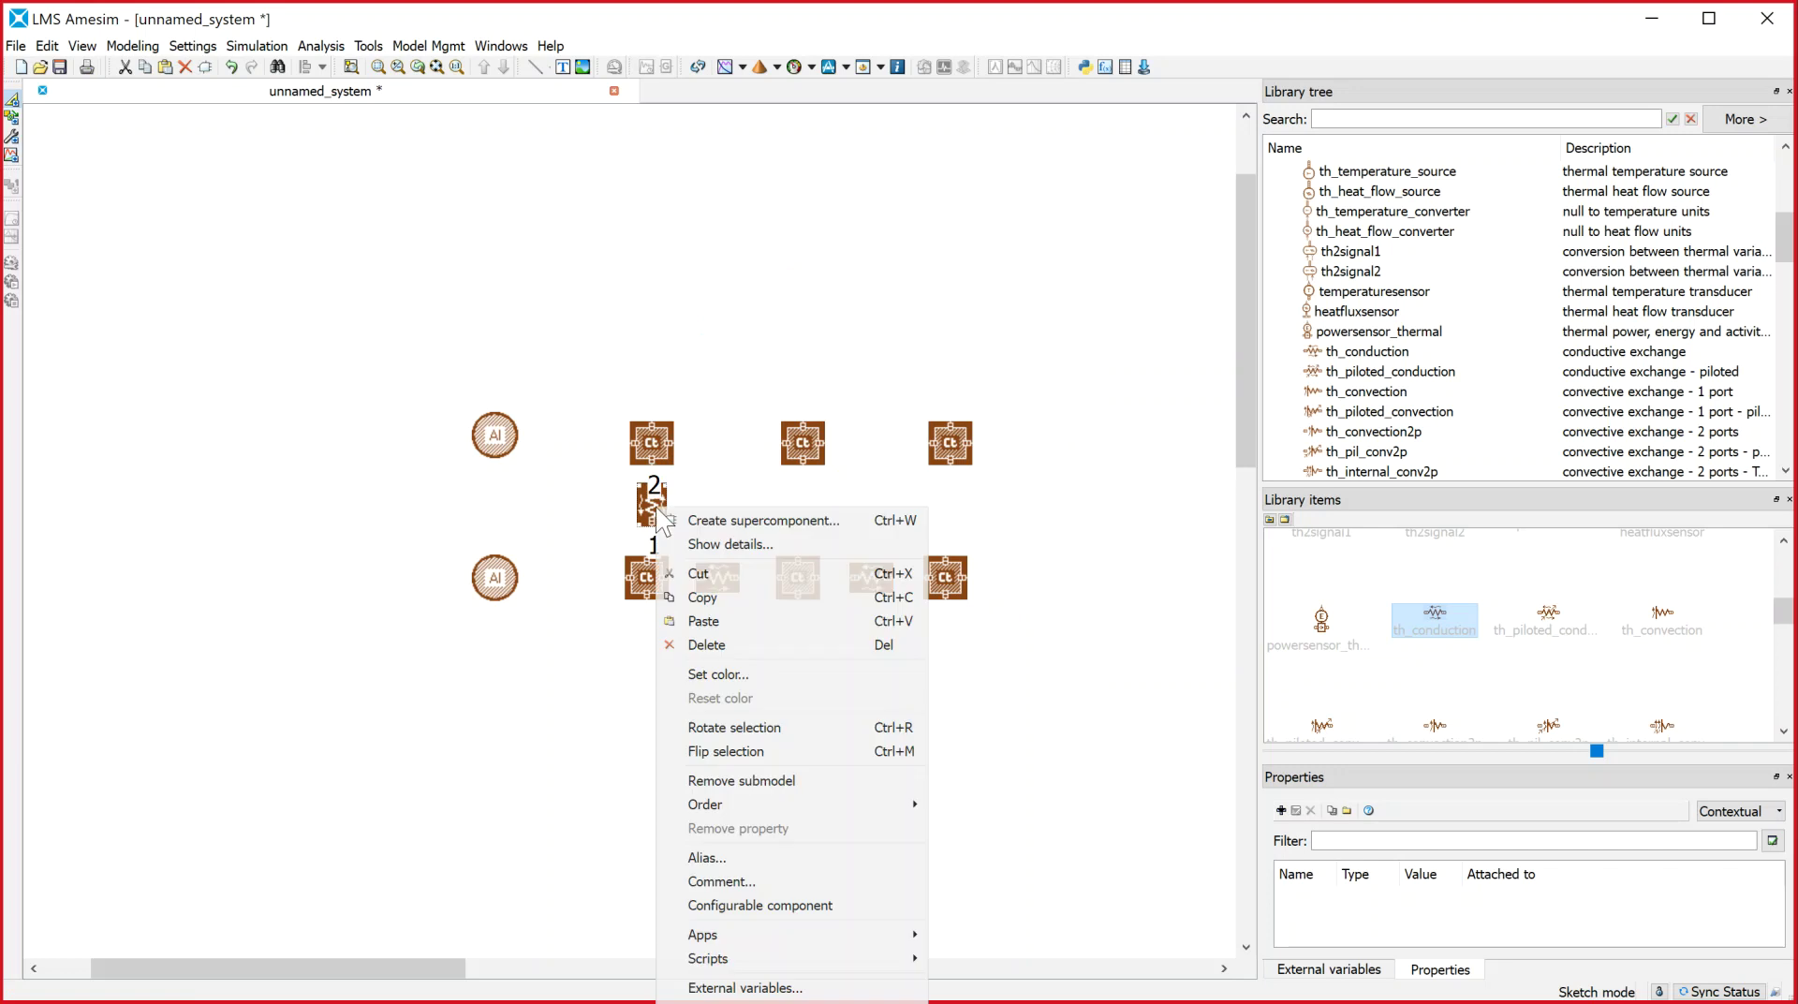
left_click(755, 599)
right_click(821, 298)
left_click(886, 355)
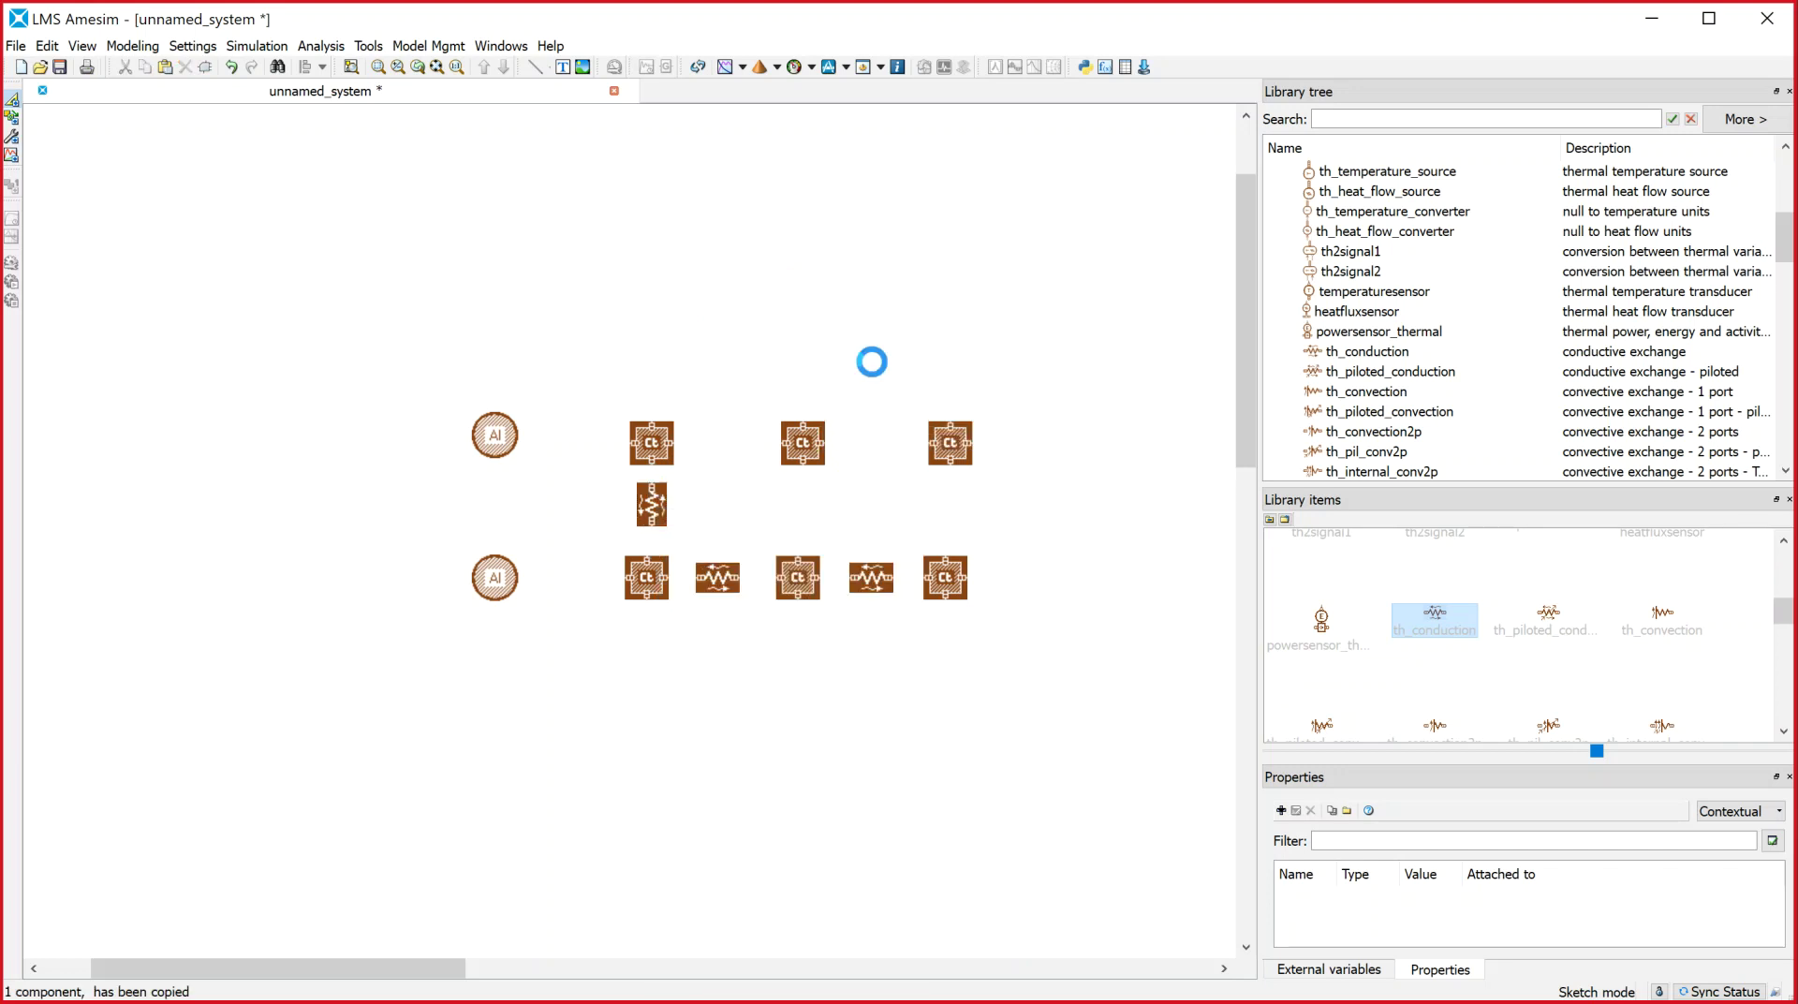
left_click_drag(845, 511, 803, 507)
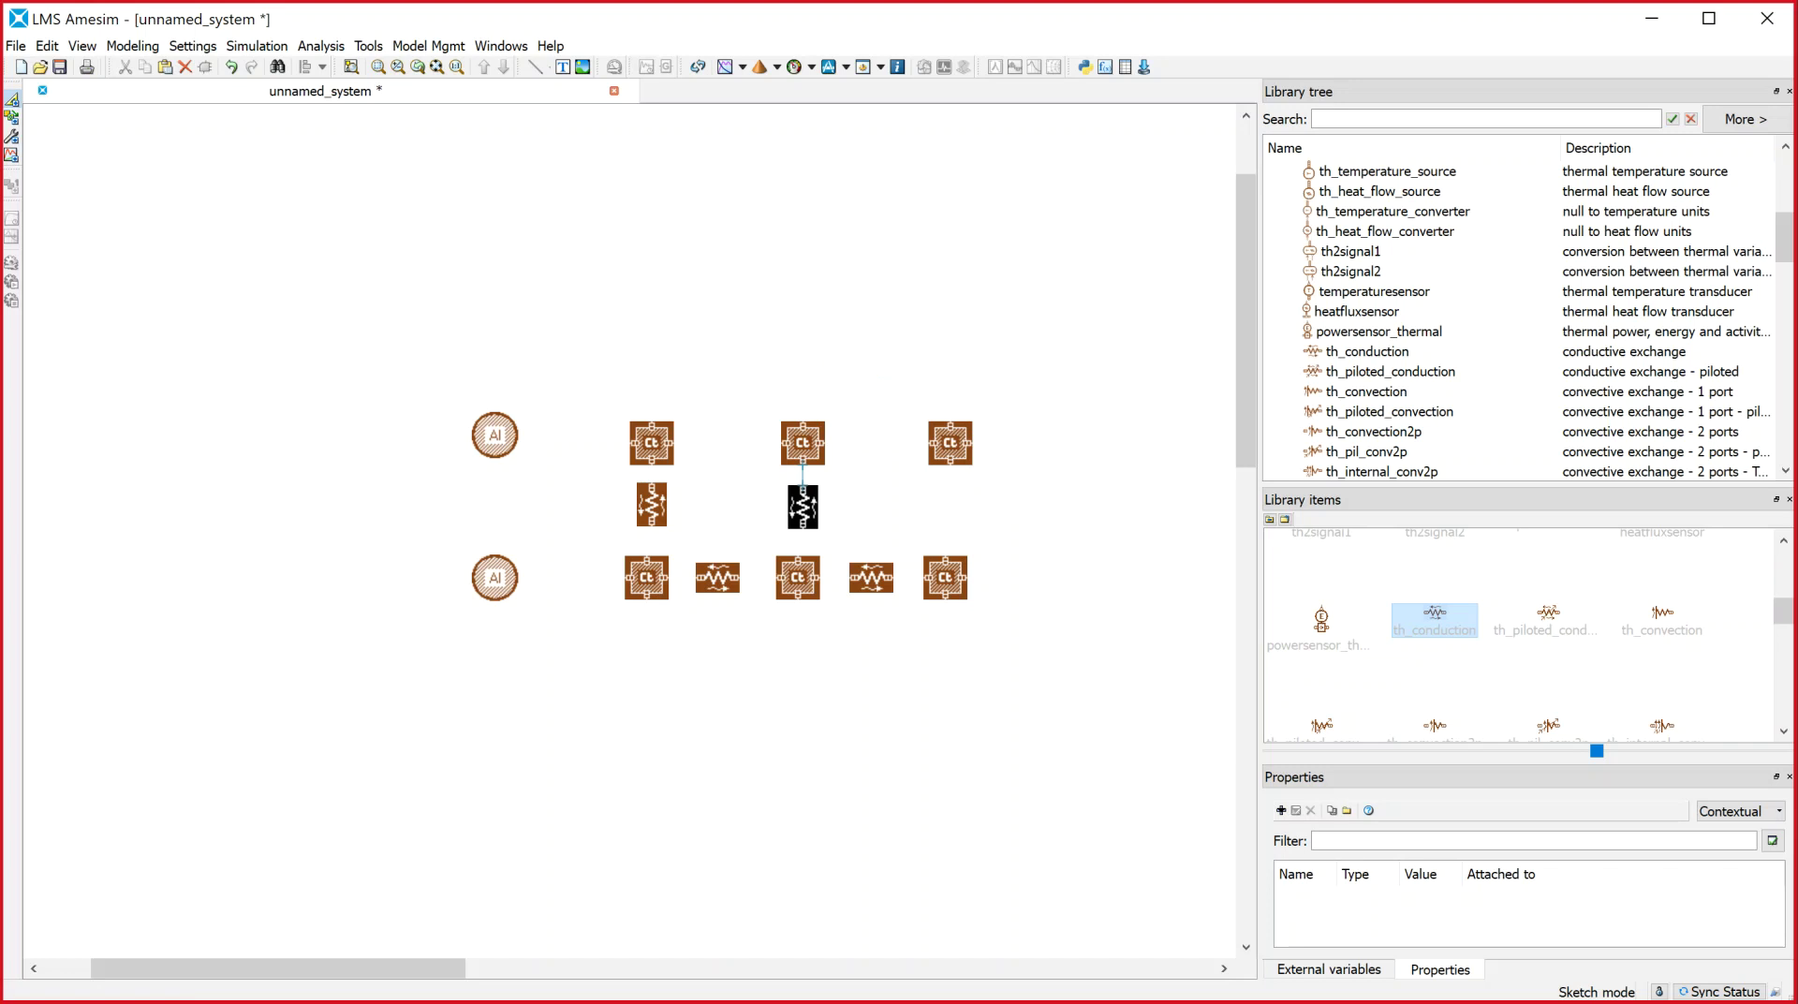
right_click(958, 286)
left_click(1027, 341)
mouse_move(963, 502)
left_mouse_down()
mouse_move(944, 504)
mouse_move(958, 514)
left_mouse_up()
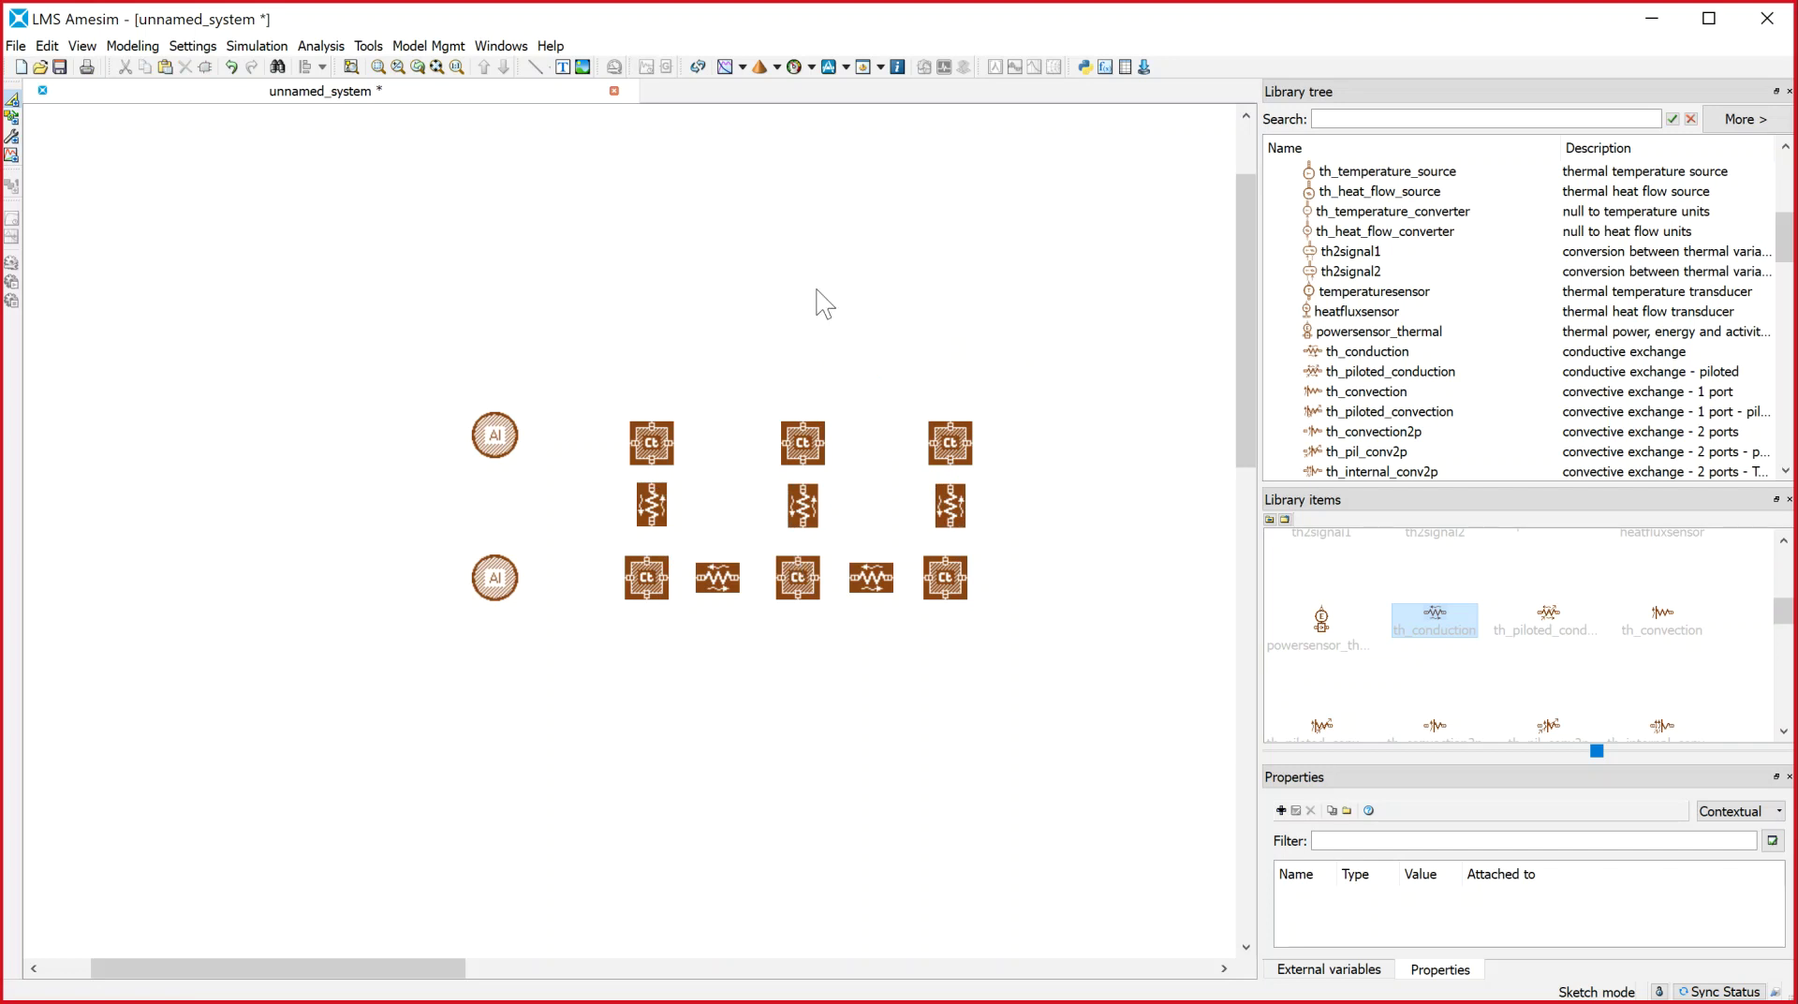
Connect the three vertical conductive exchanges to the thermal masses directly above and below them
scroll(894, 333, "up", 3)
left_click_drag(1250, 238, 1255, 323)
left_click_drag(380, 970, 362, 970)
left_click(510, 357)
left_click(509, 398)
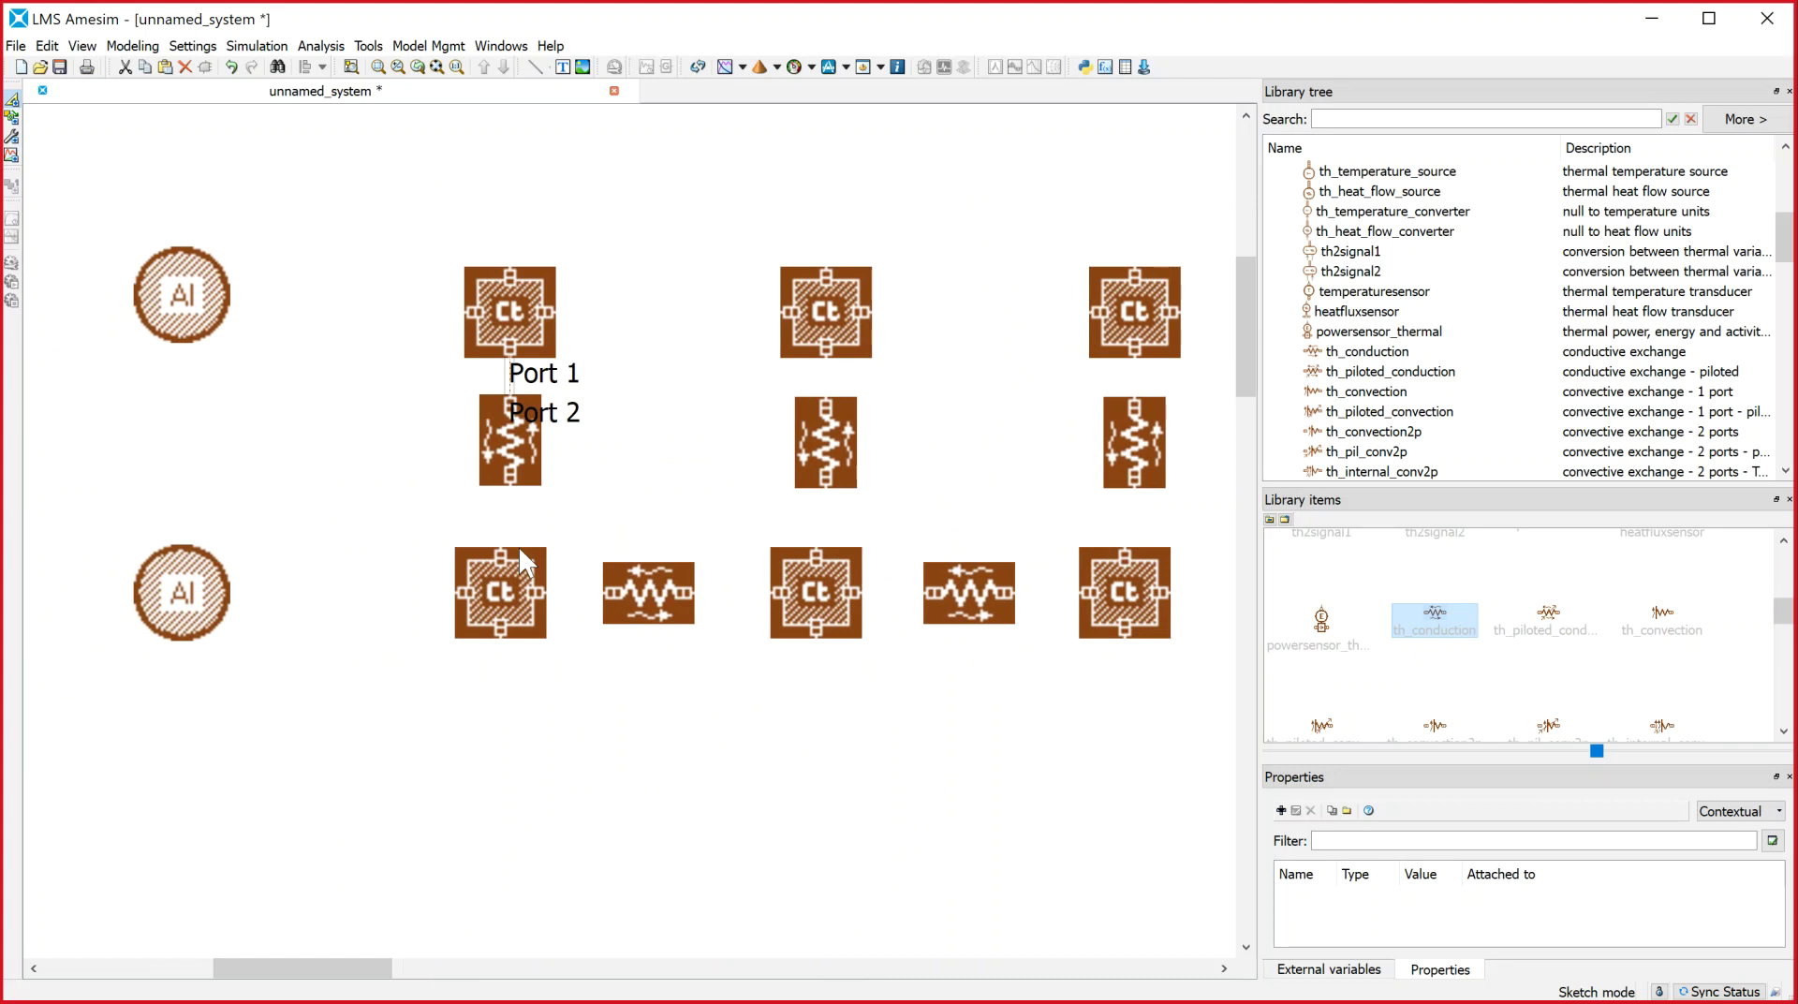
left_click(510, 481)
left_click(500, 551)
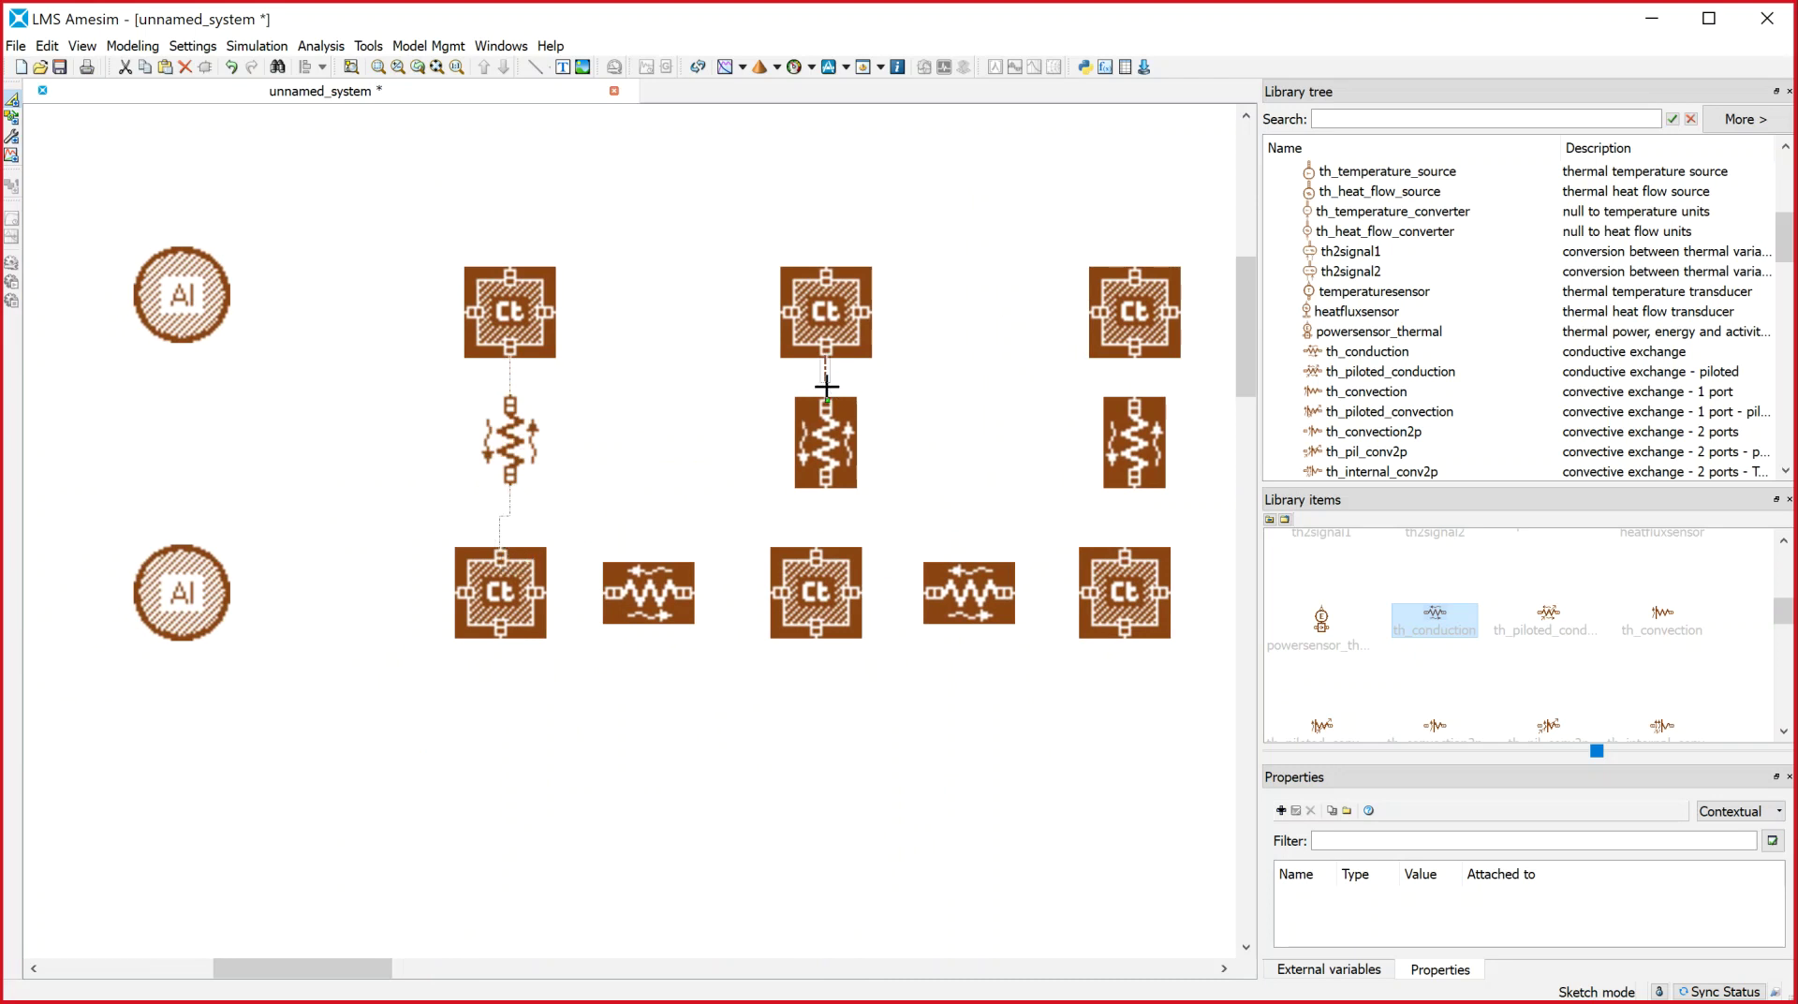
left_click(824, 391)
left_click(816, 554)
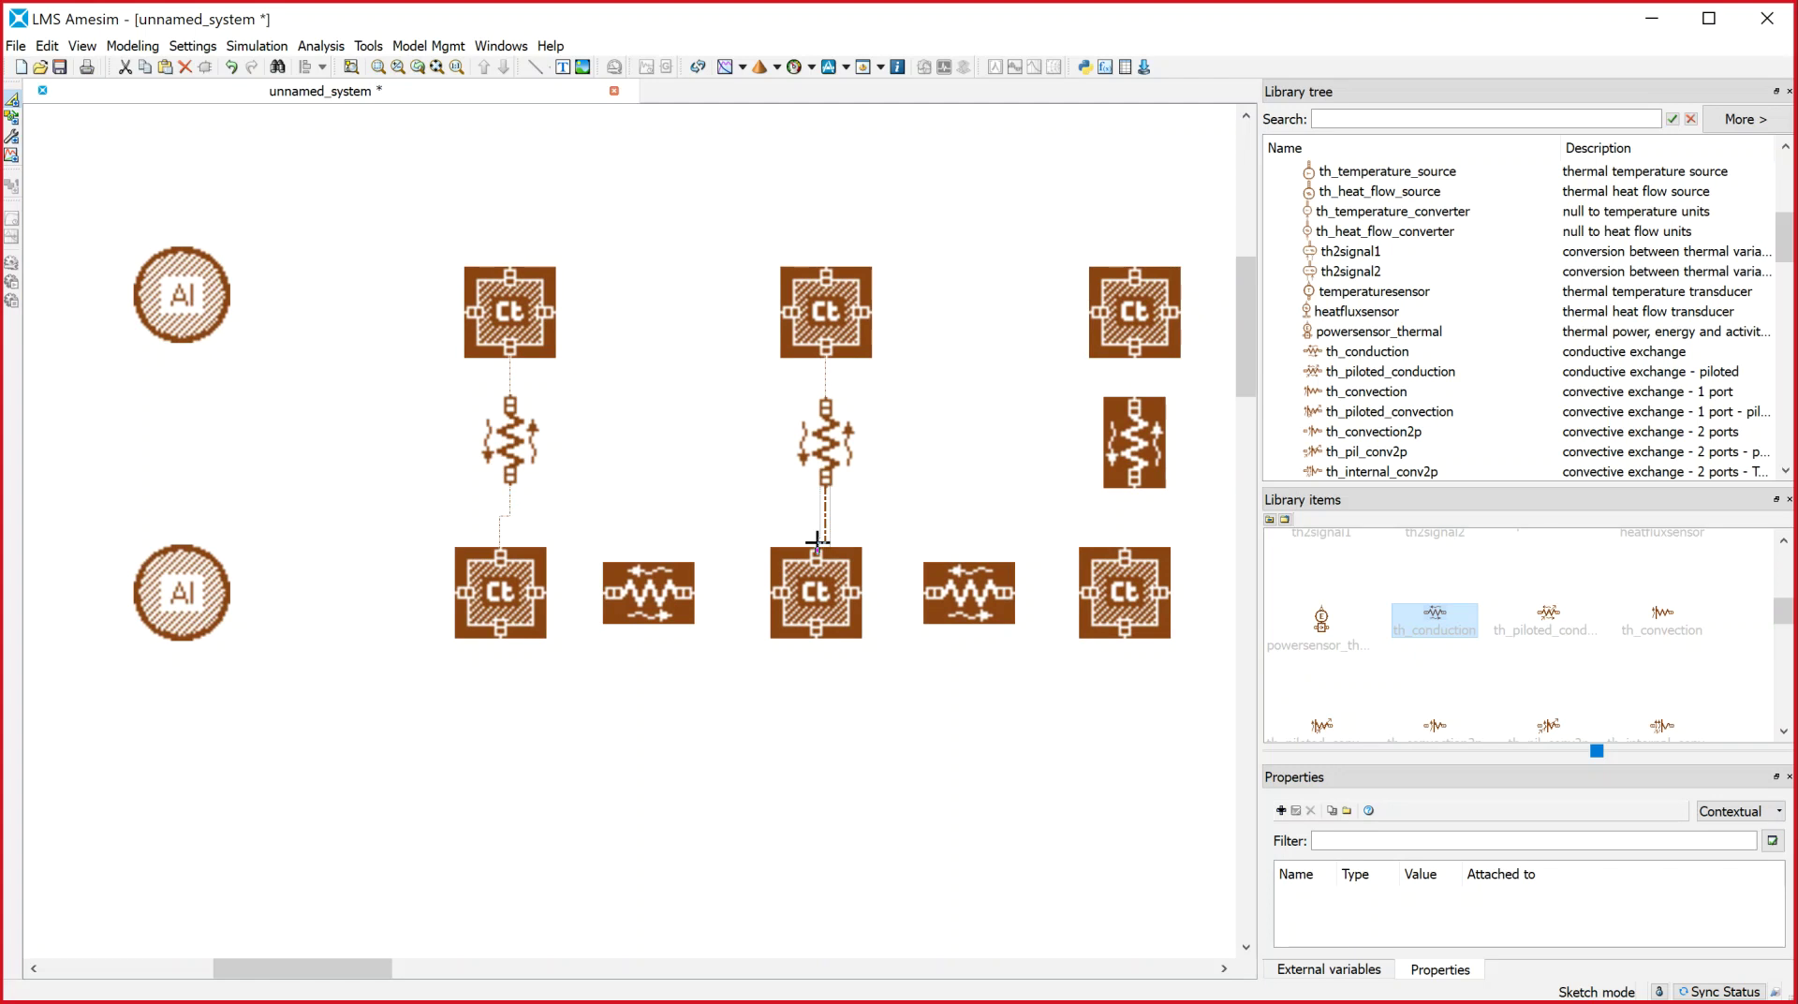
left_click(1139, 375)
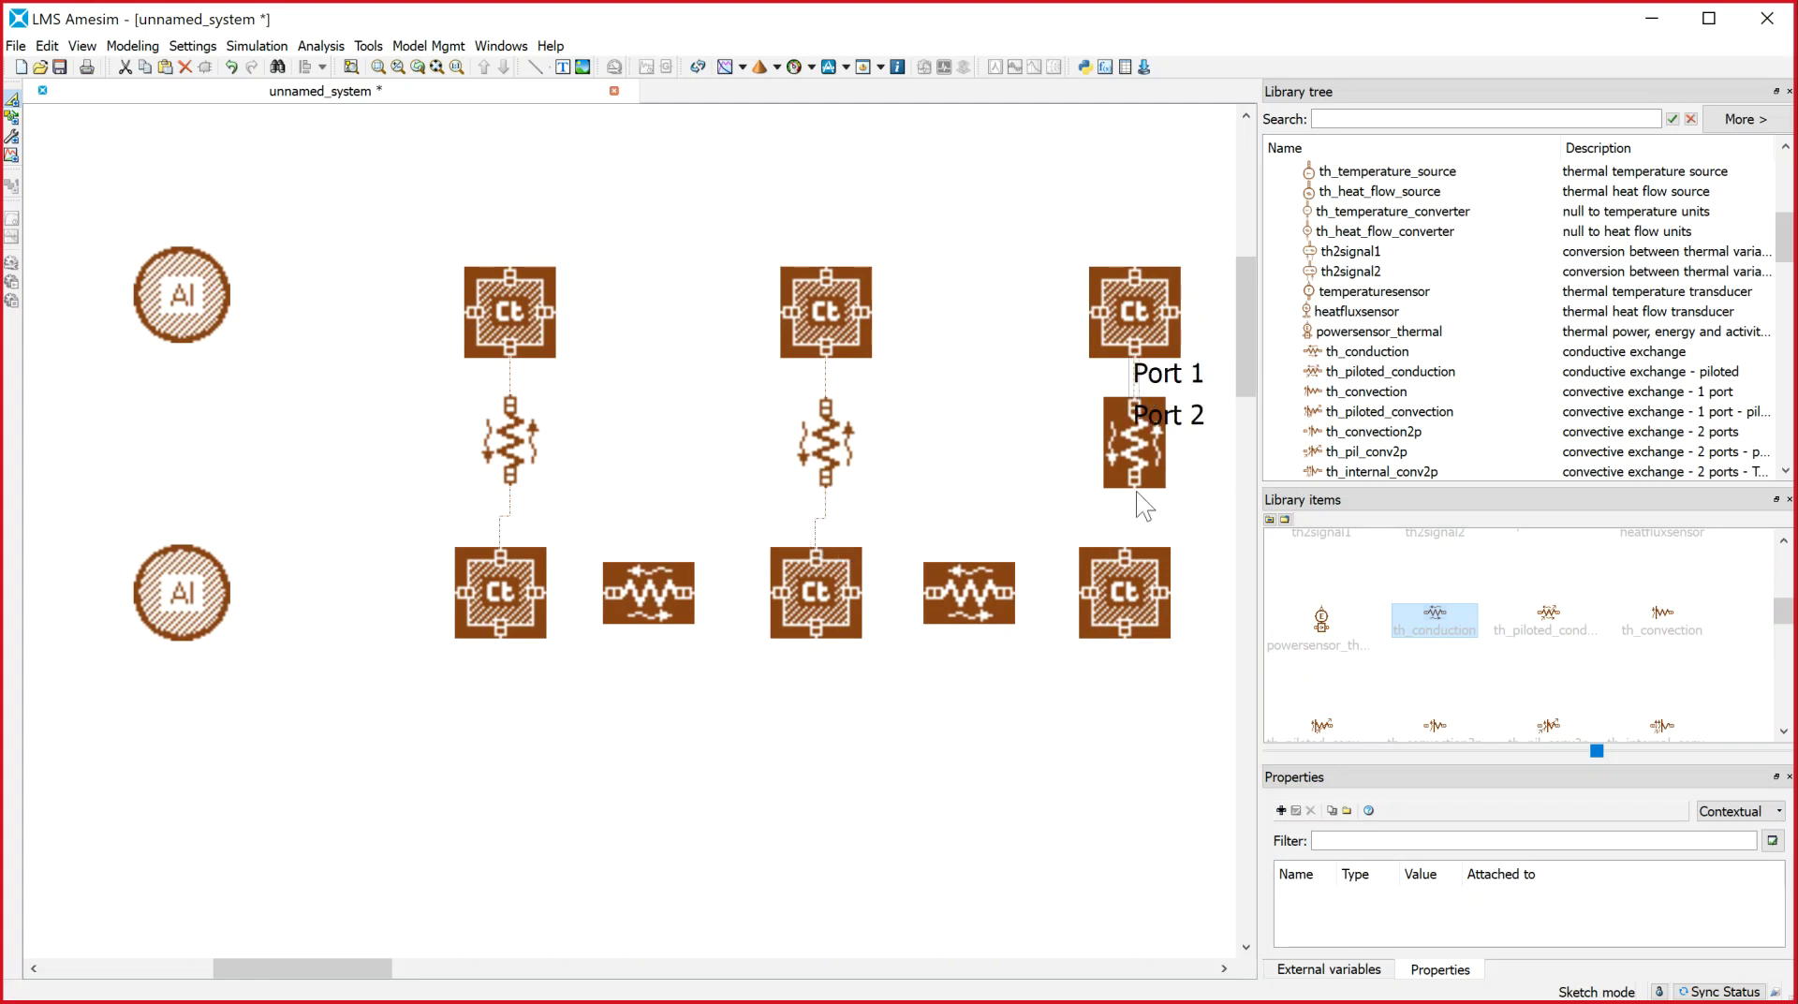
left_click(1125, 554)
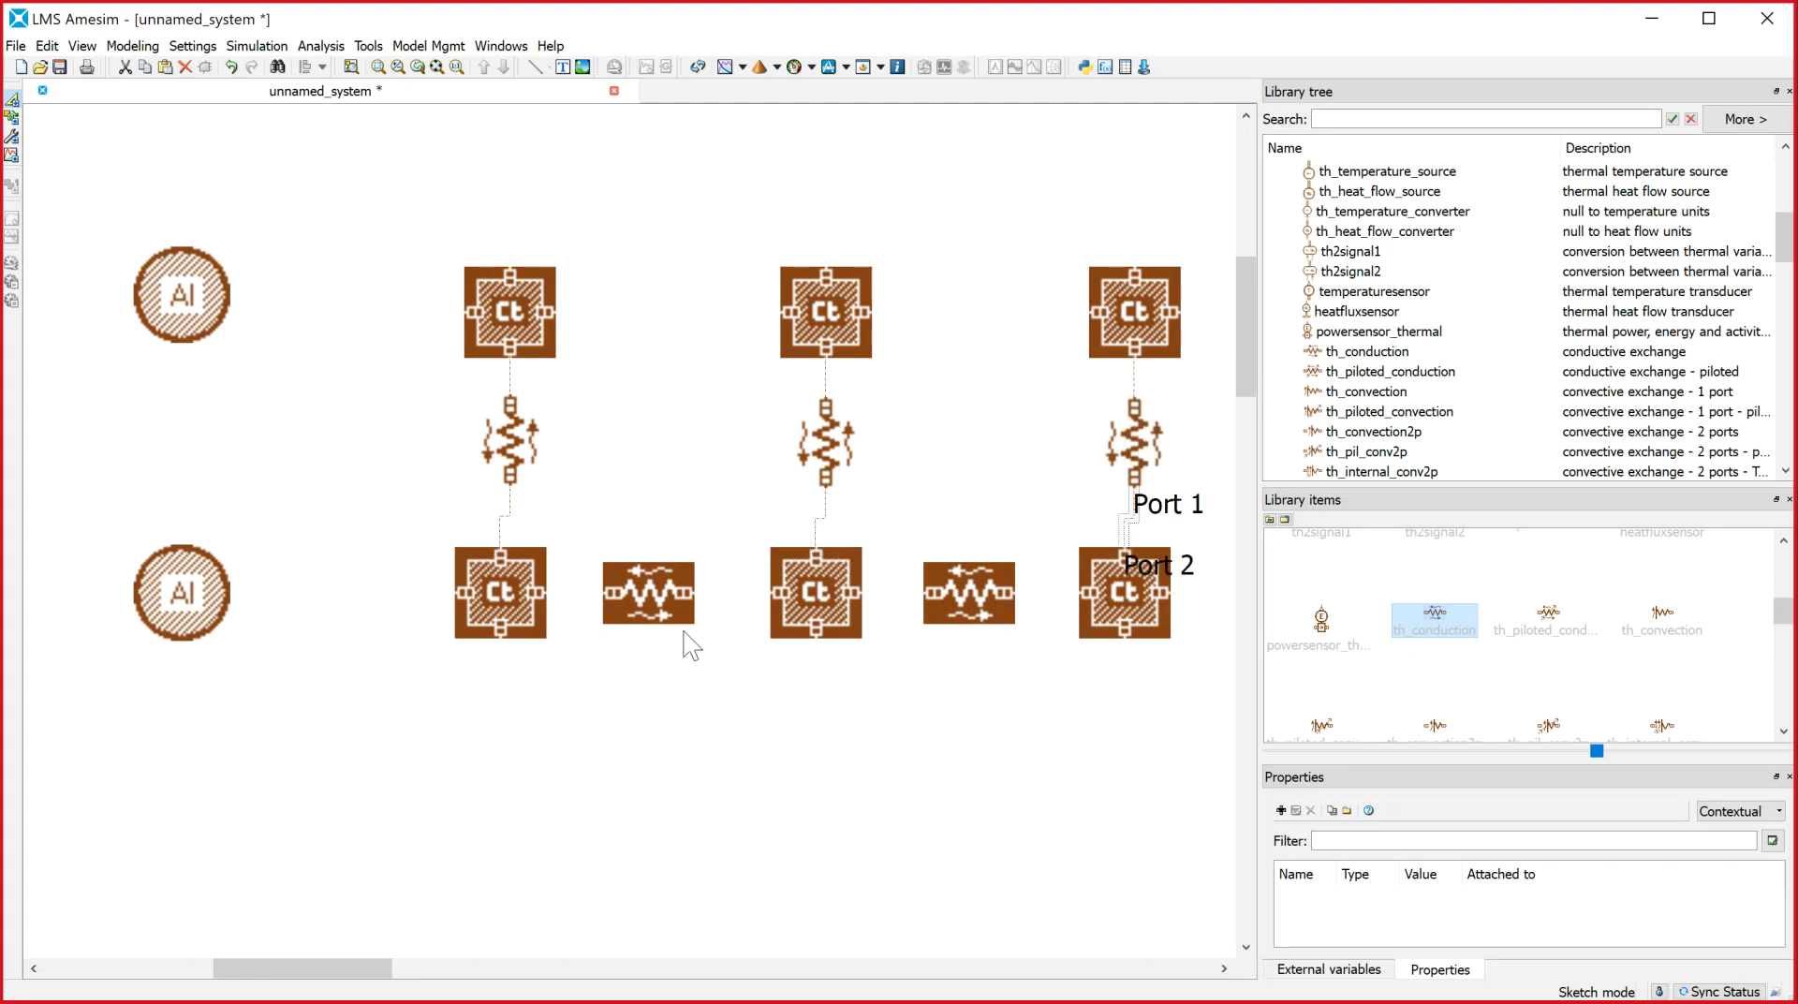
Connect the lower row's three thermal masses in series through the two horizontal conductive exchanges
left_click(542, 592)
left_click(607, 591)
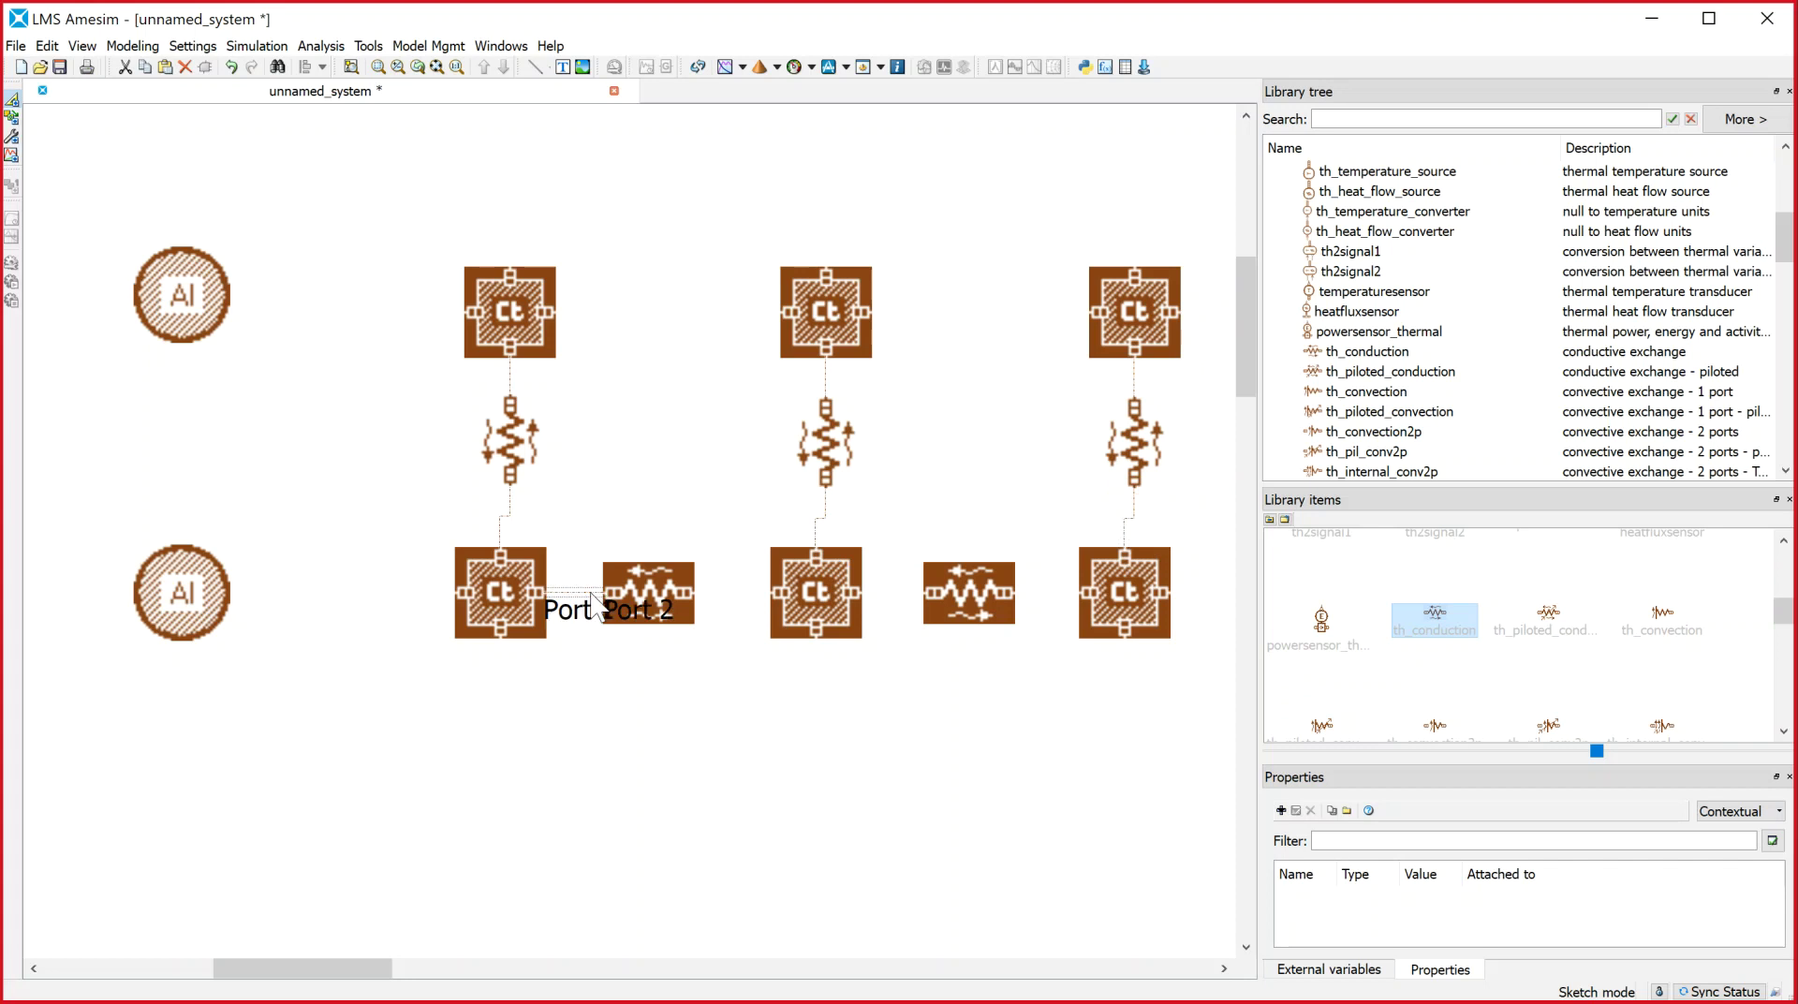
left_click(691, 592)
left_click(775, 592)
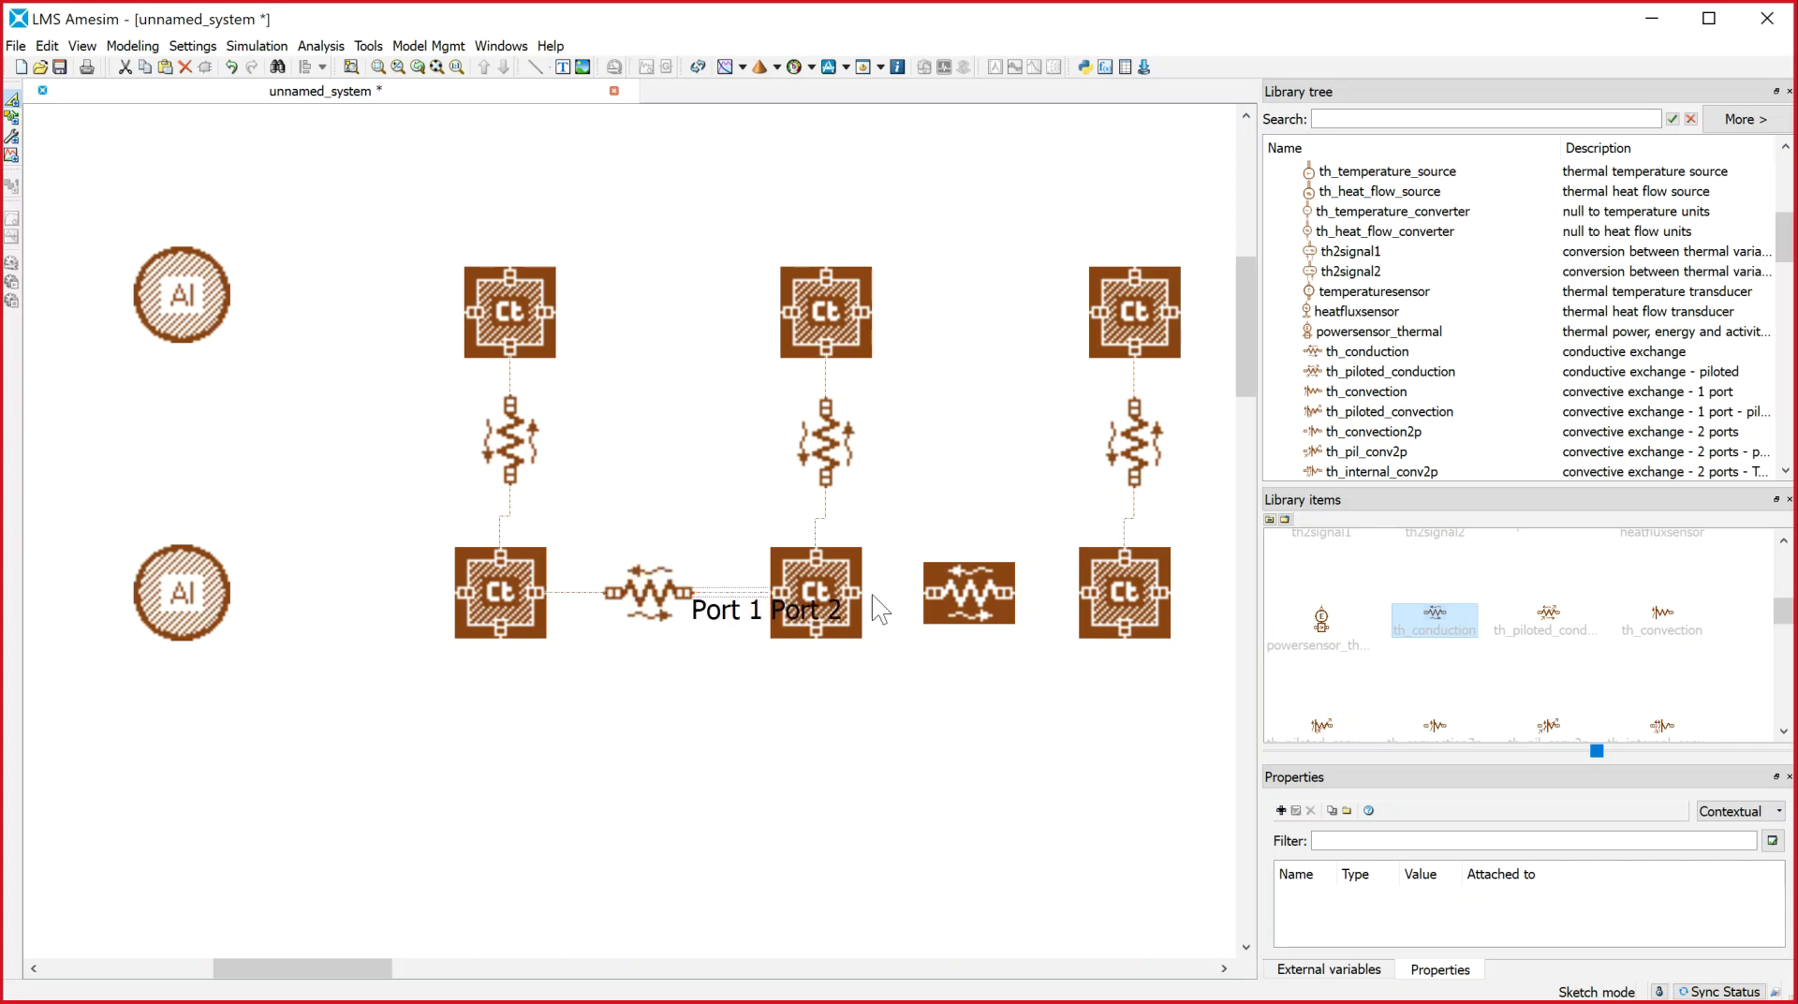
left_click(907, 592)
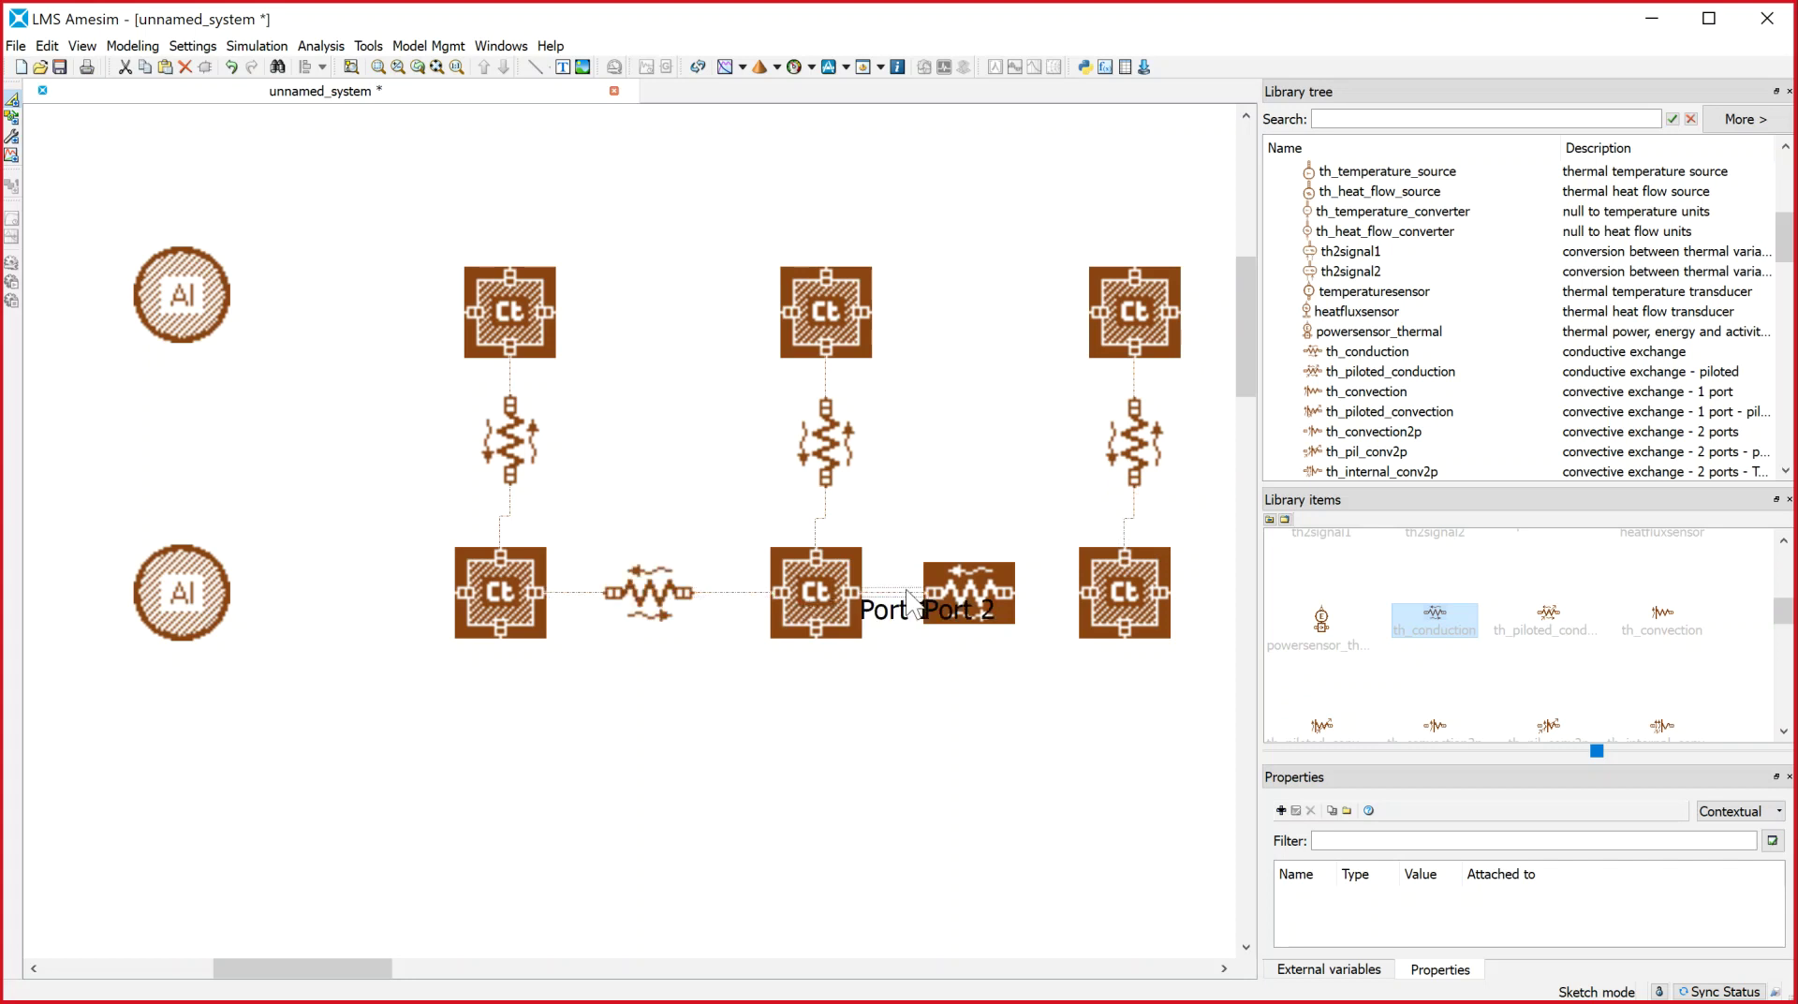
left_click(1011, 592)
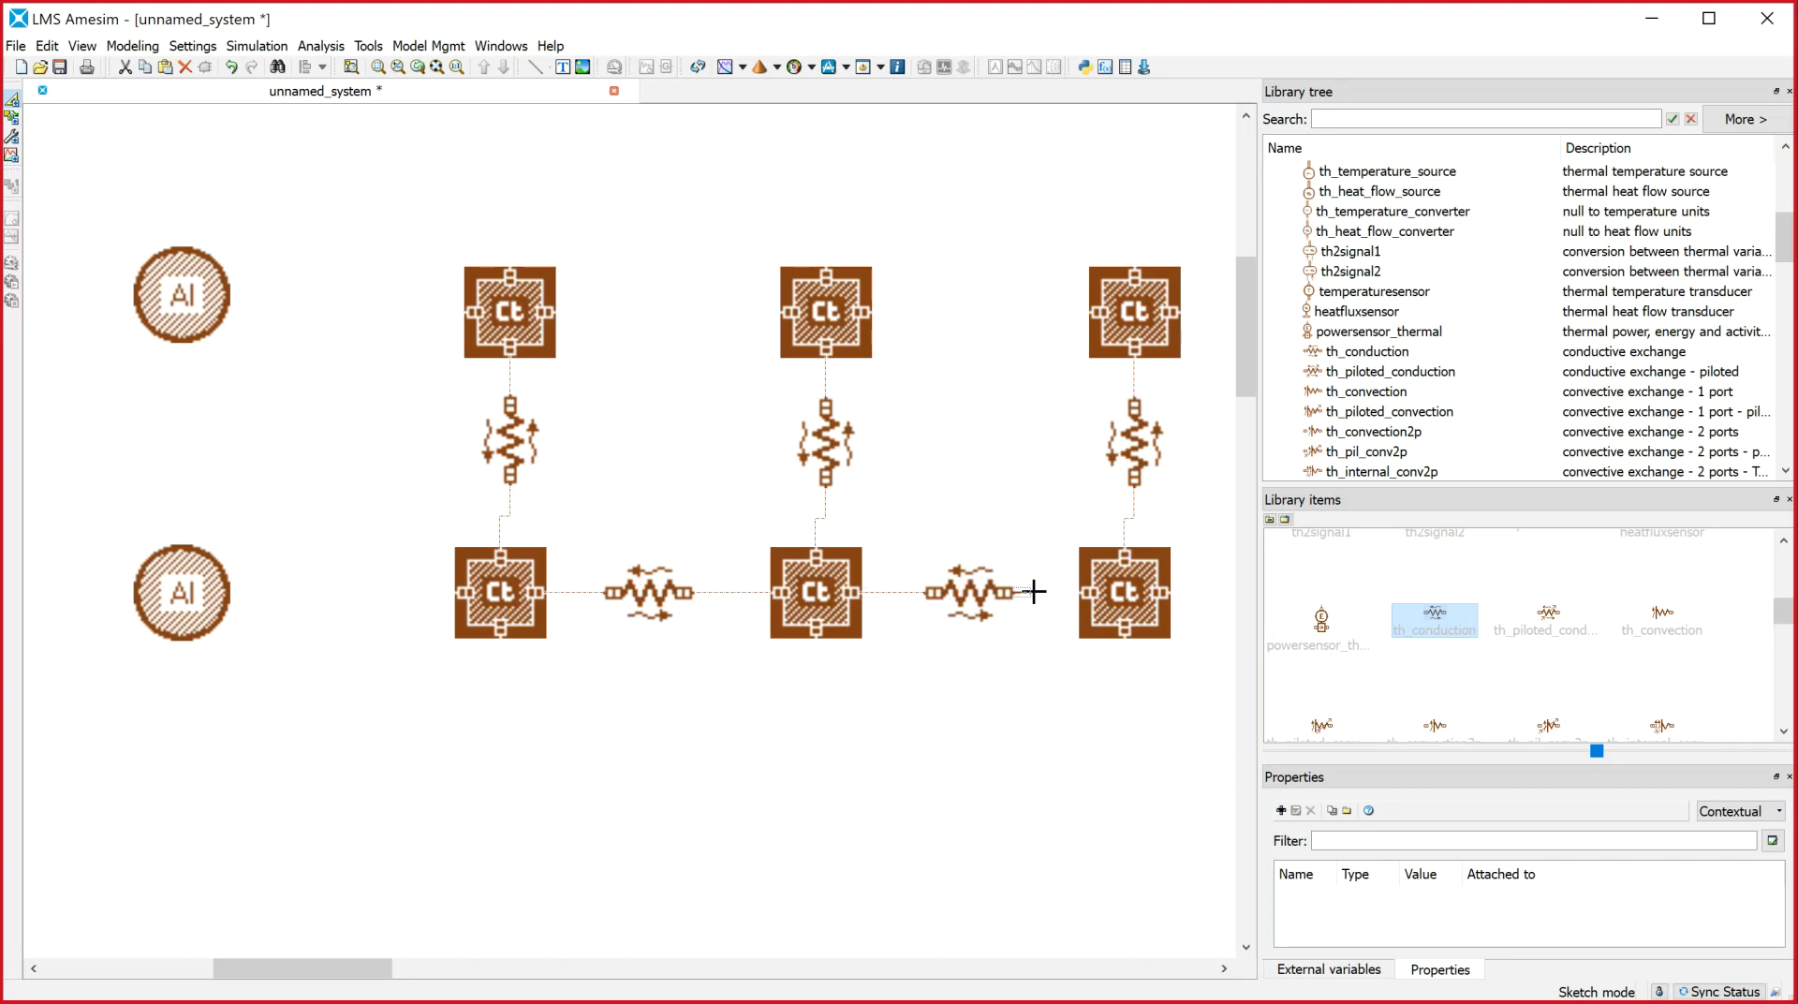
left_click(1072, 593)
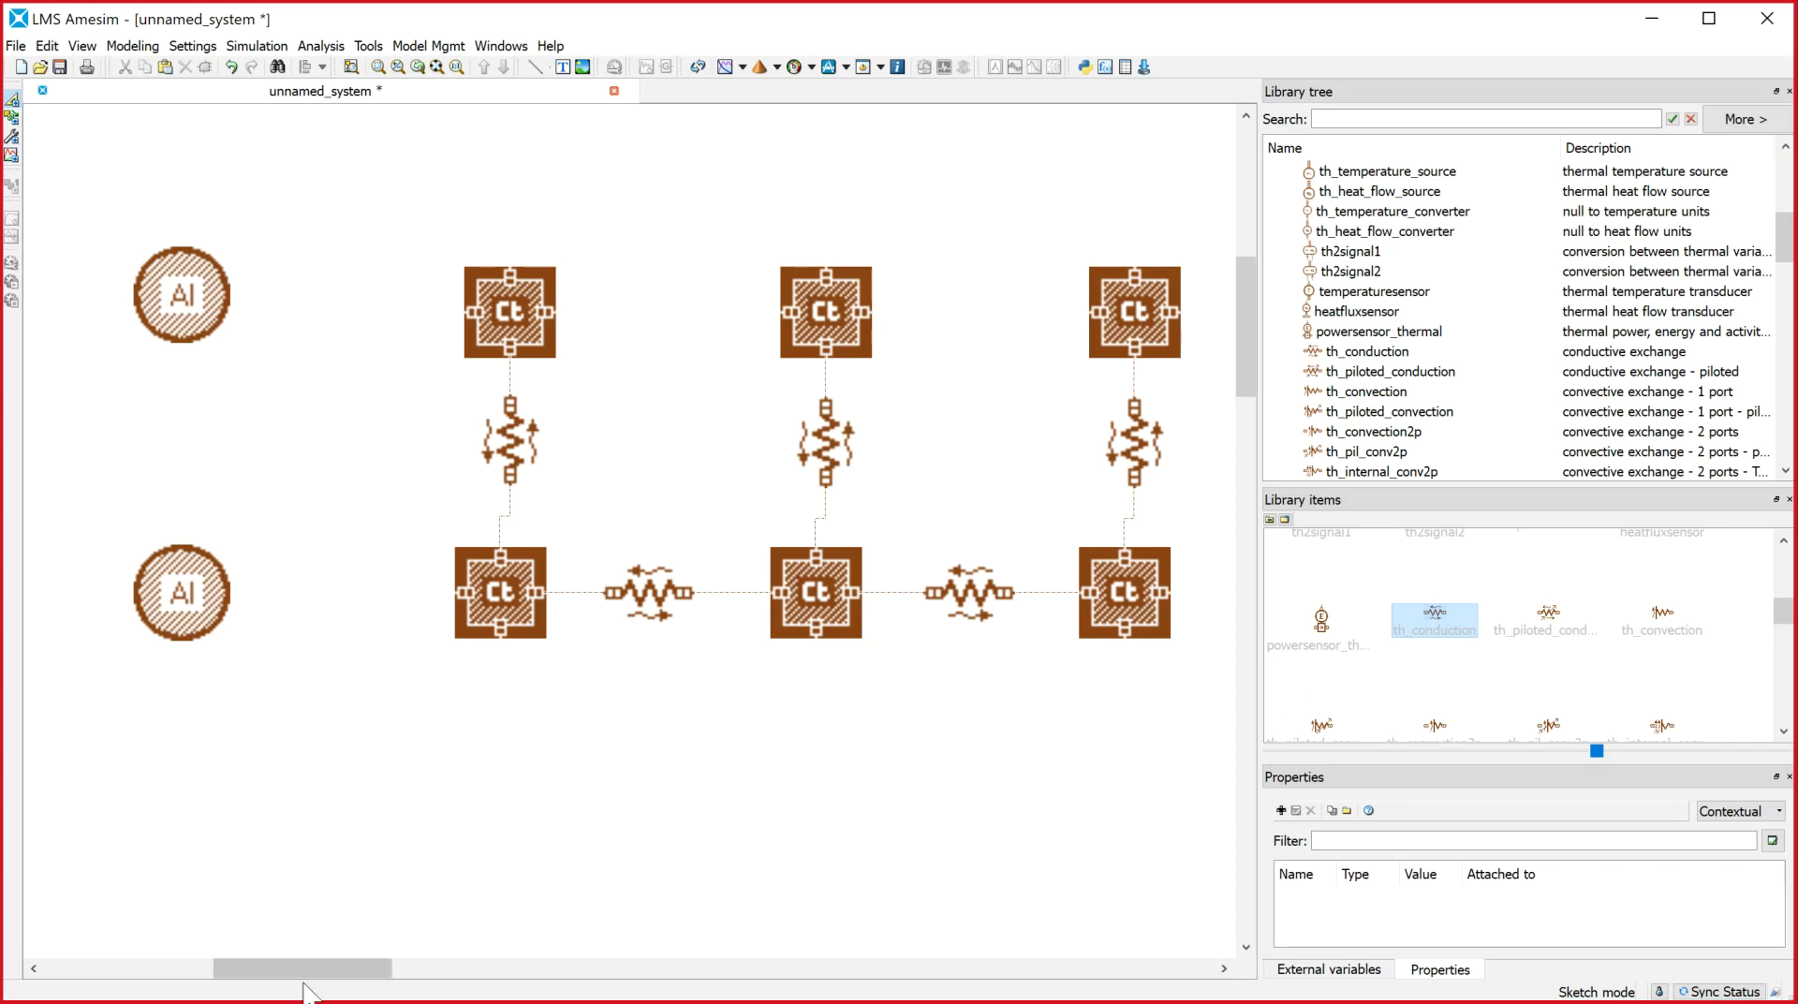
Add a one-port convective exchange, rotate it to vertical and attach it above the upper row's first thermal mass
left_click_drag(293, 979, 300, 979)
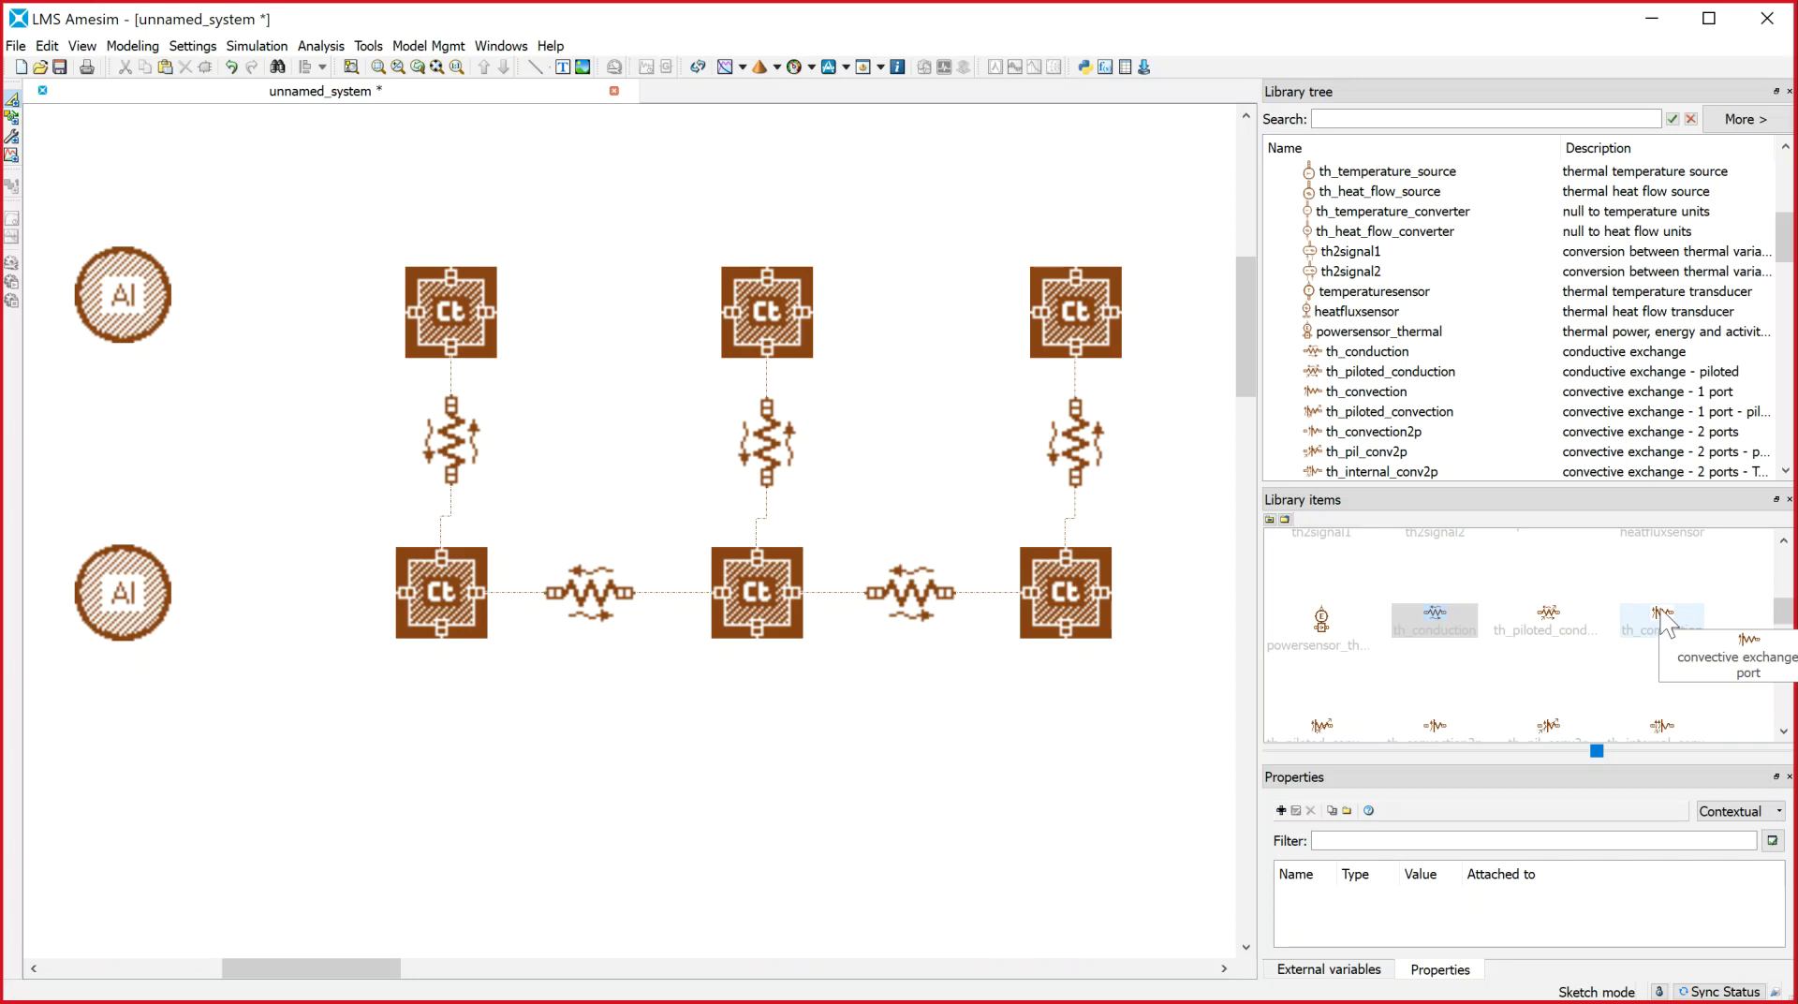
scroll(1666, 623, "down", 1)
scroll(1665, 622, "up", 2)
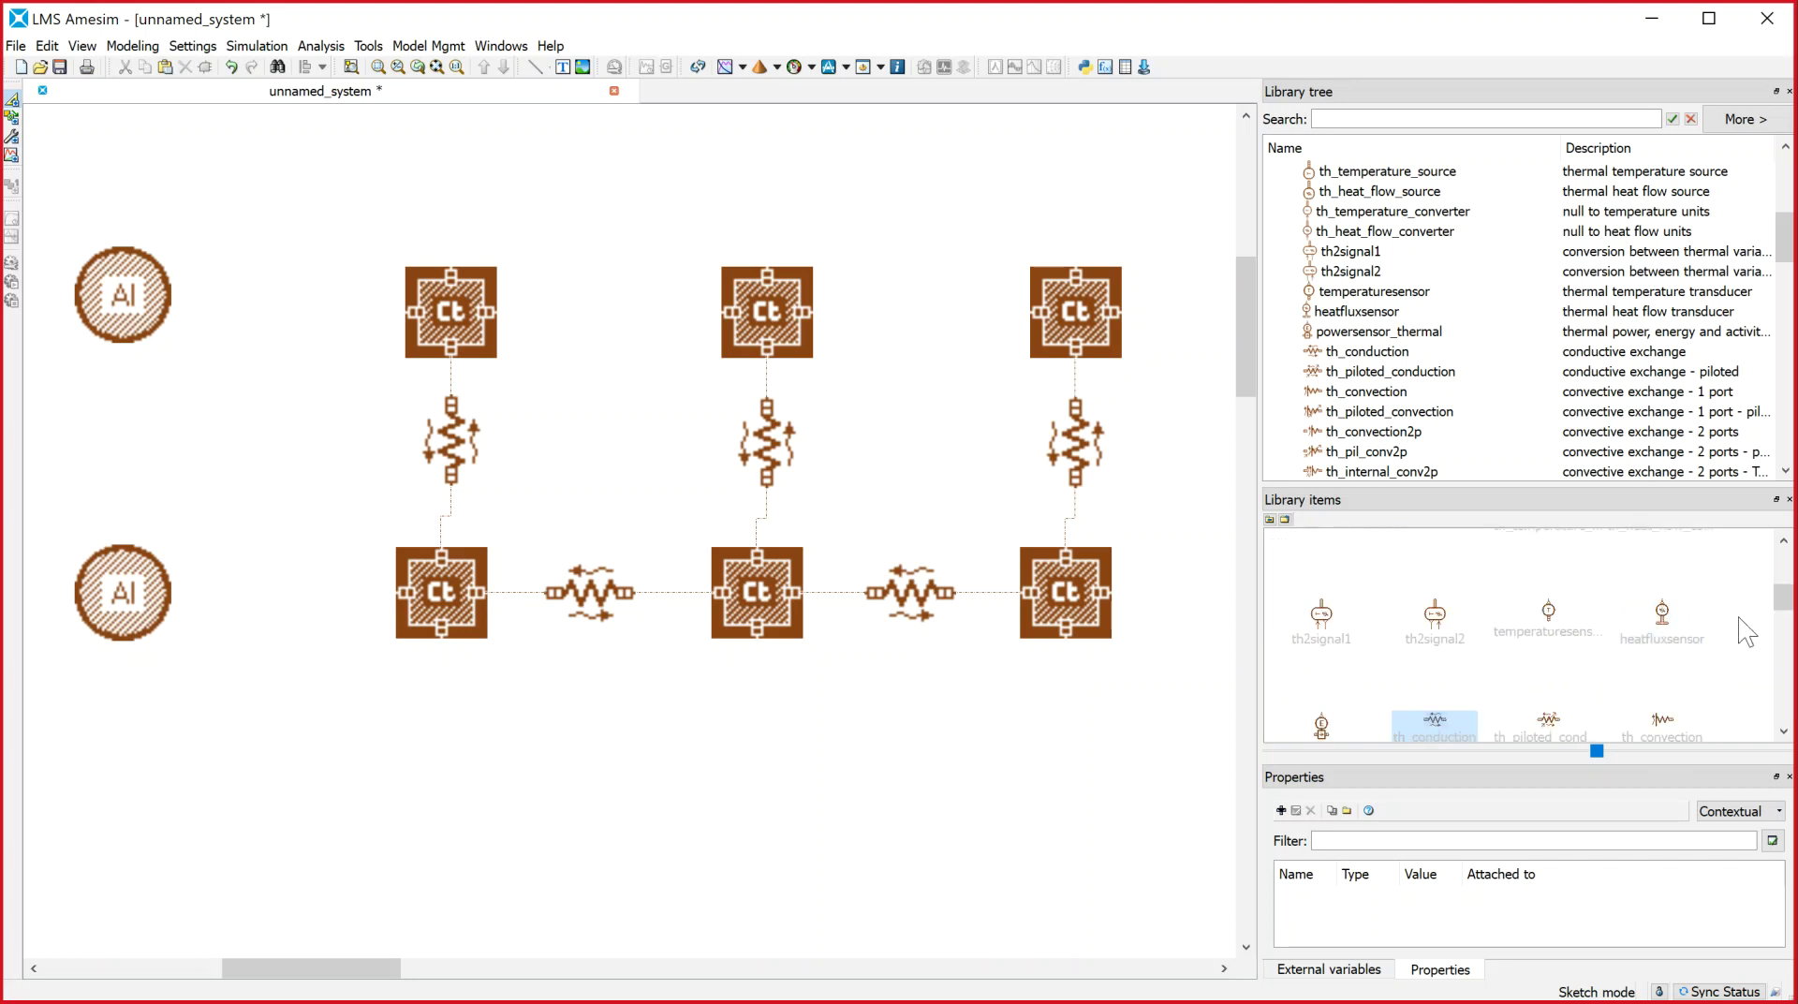
left_click(1784, 543)
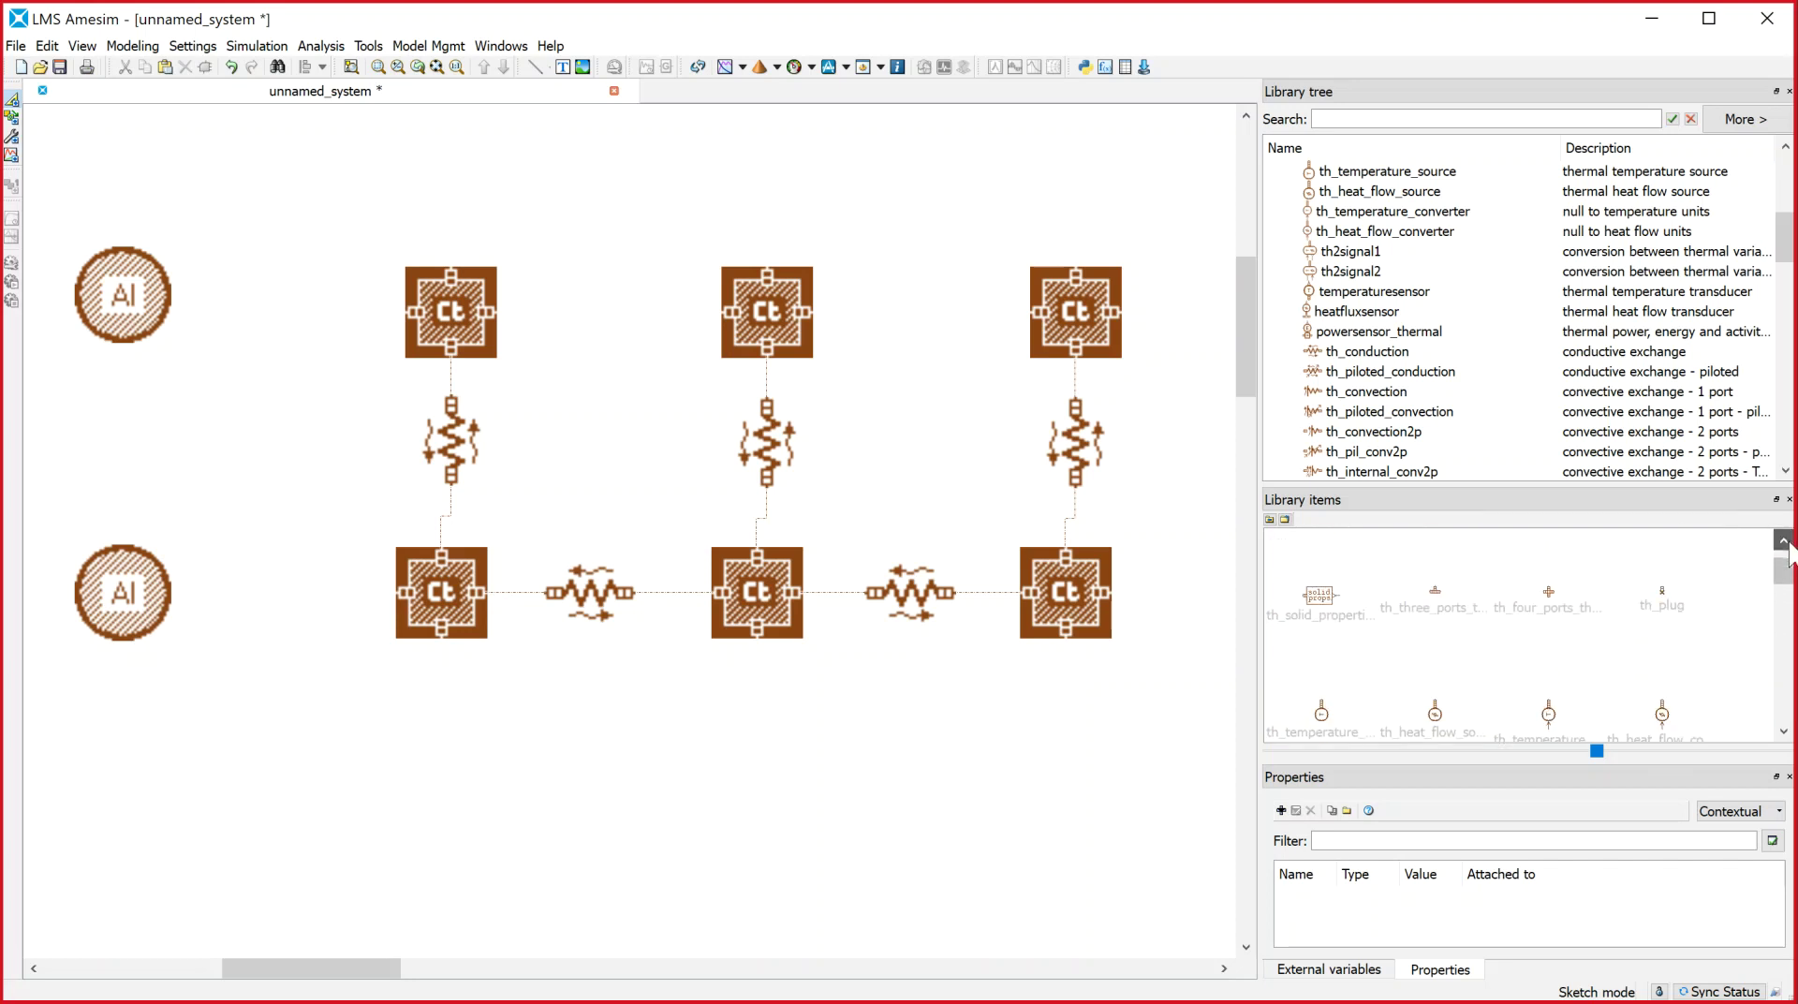
left_click(1784, 730)
left_click_drag(1785, 730, 1785, 729)
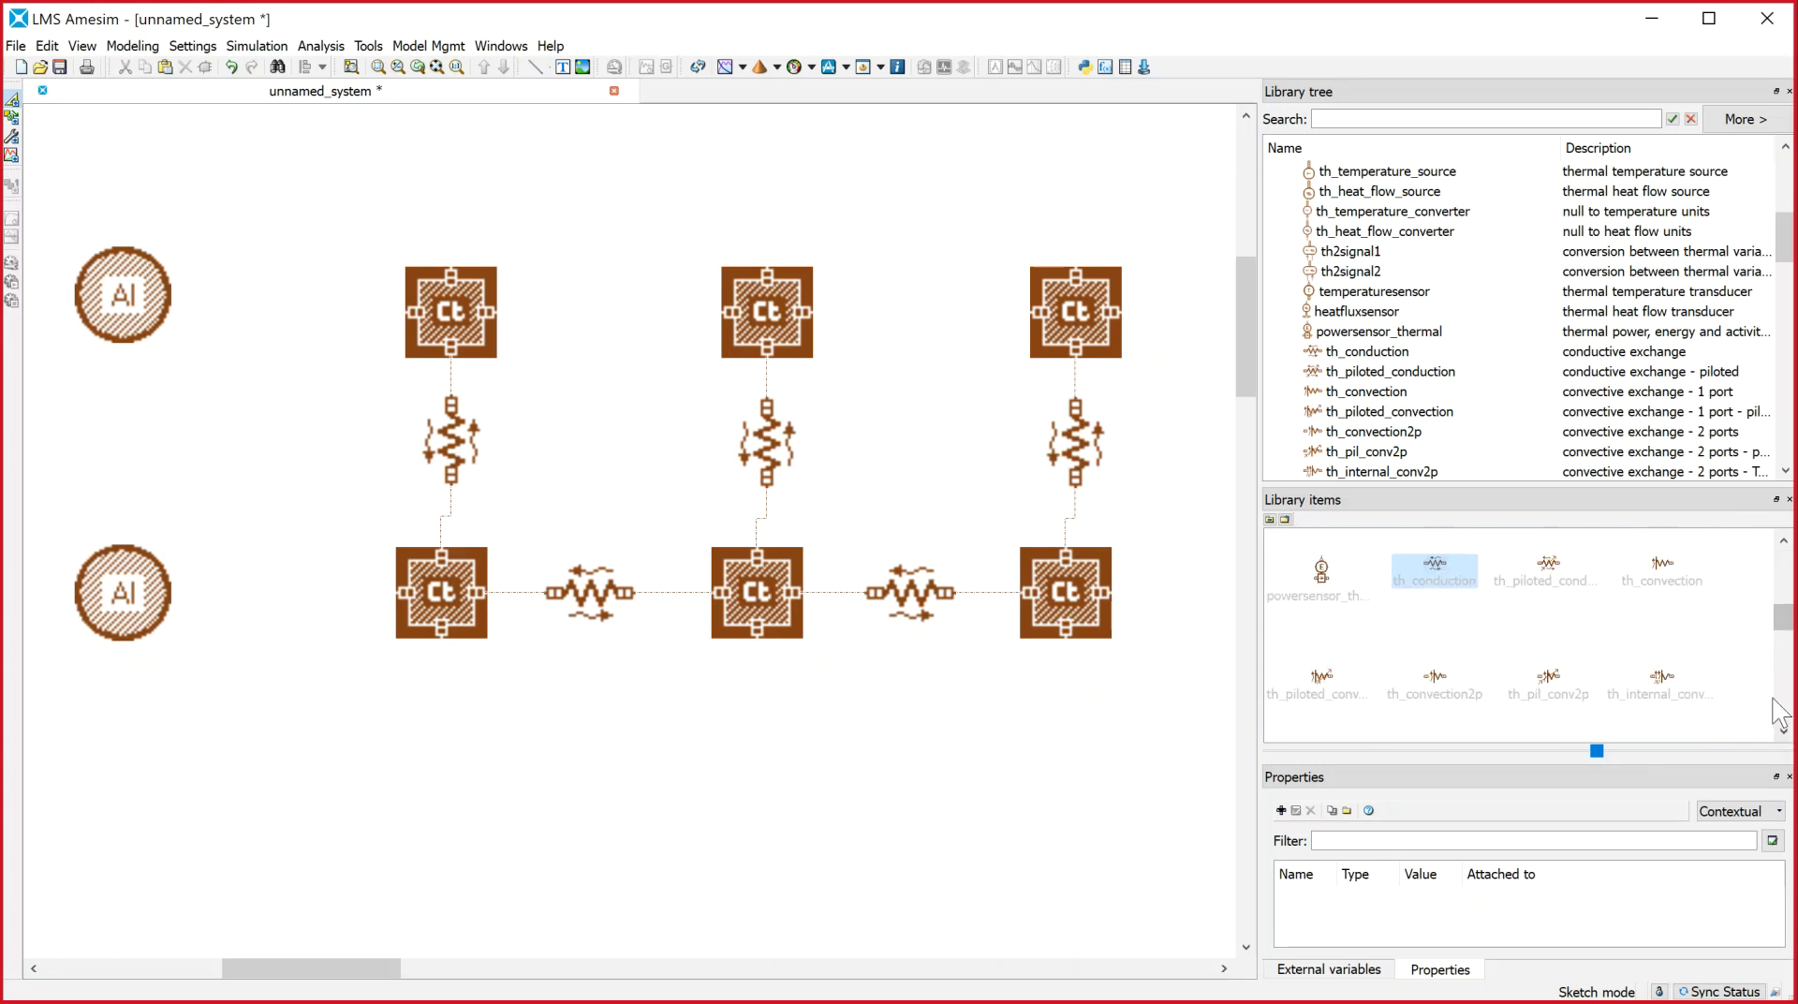
left_click_drag(1663, 567, 452, 158)
right_click(500, 169)
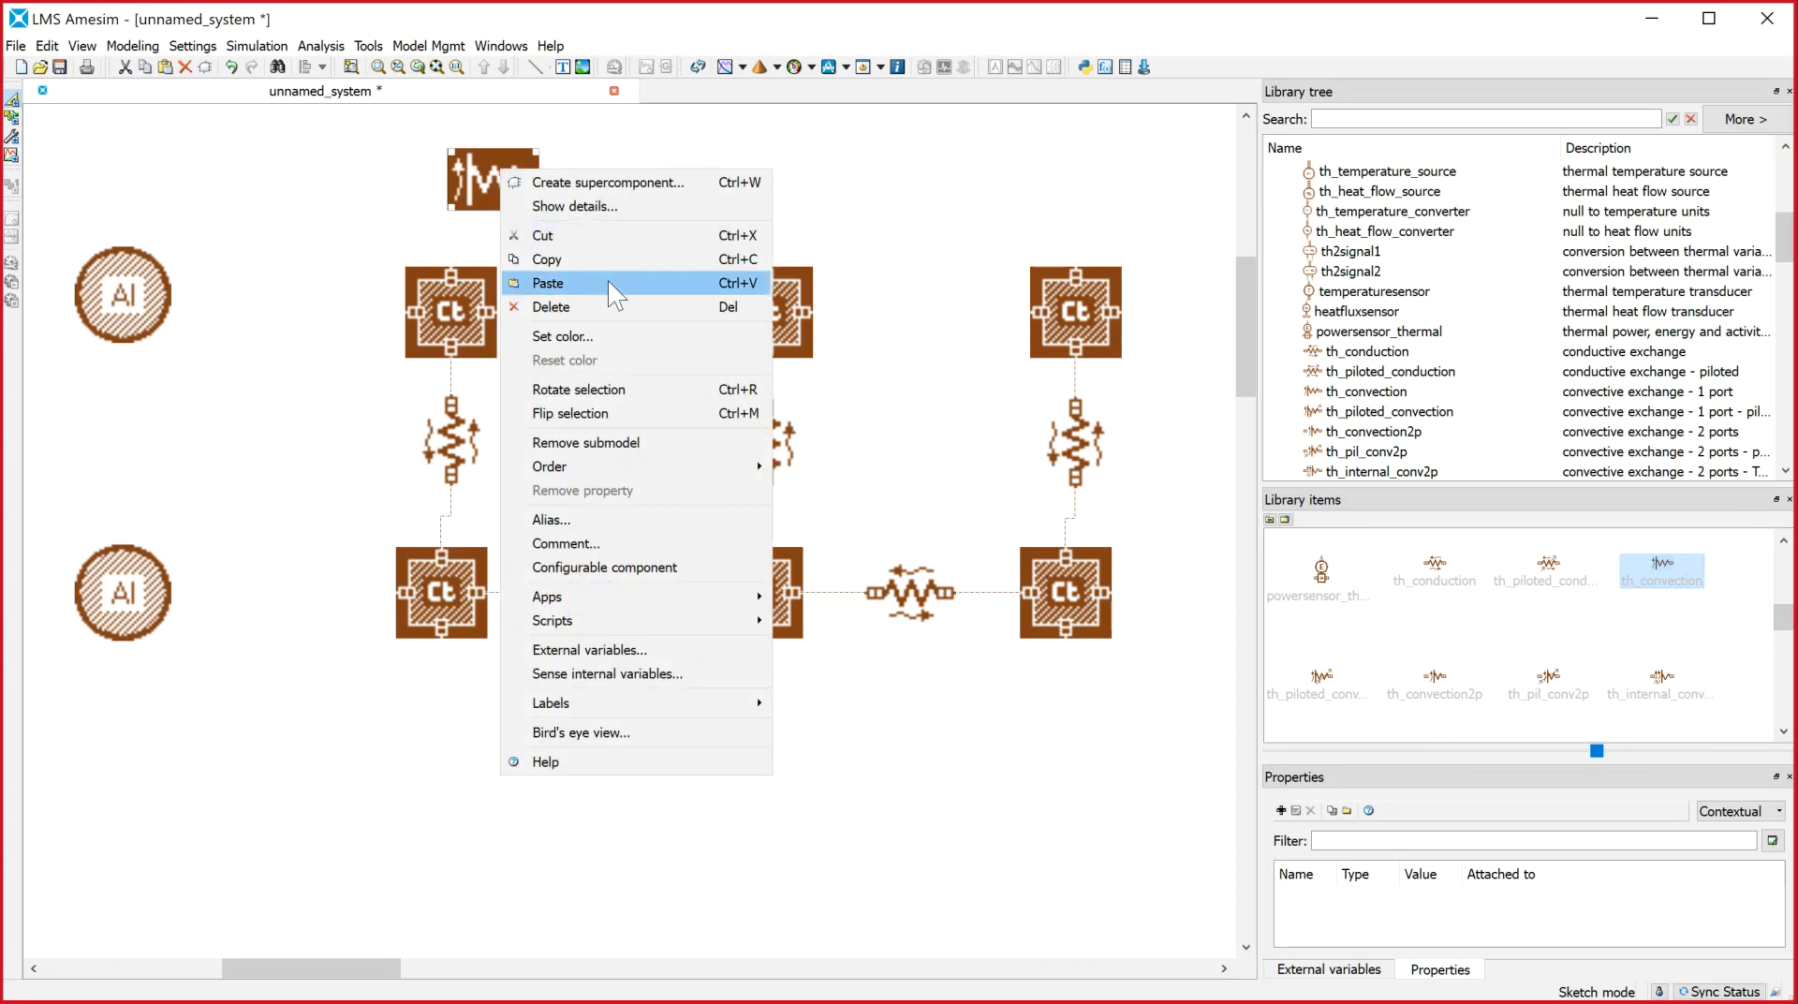
left_click(735, 390)
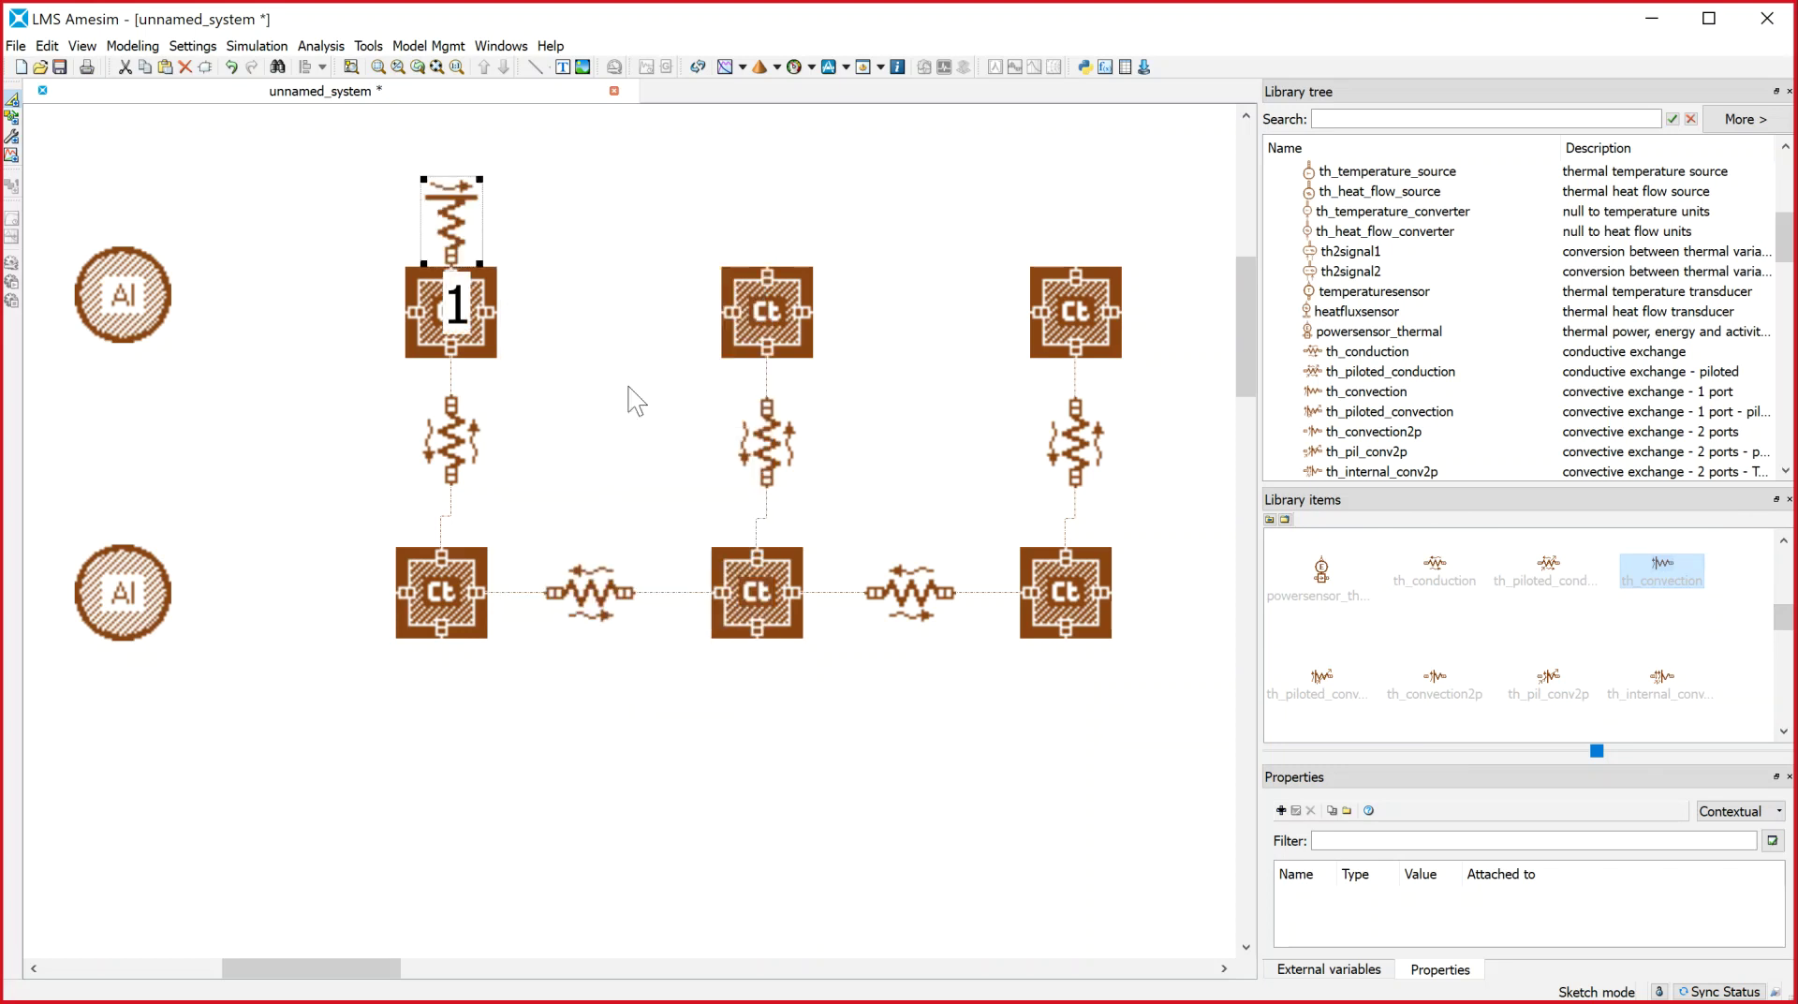
Copy the vertical convective exchange and paste it onto the upper ports of the upper row's second and third thermal masses
right_click(456, 225)
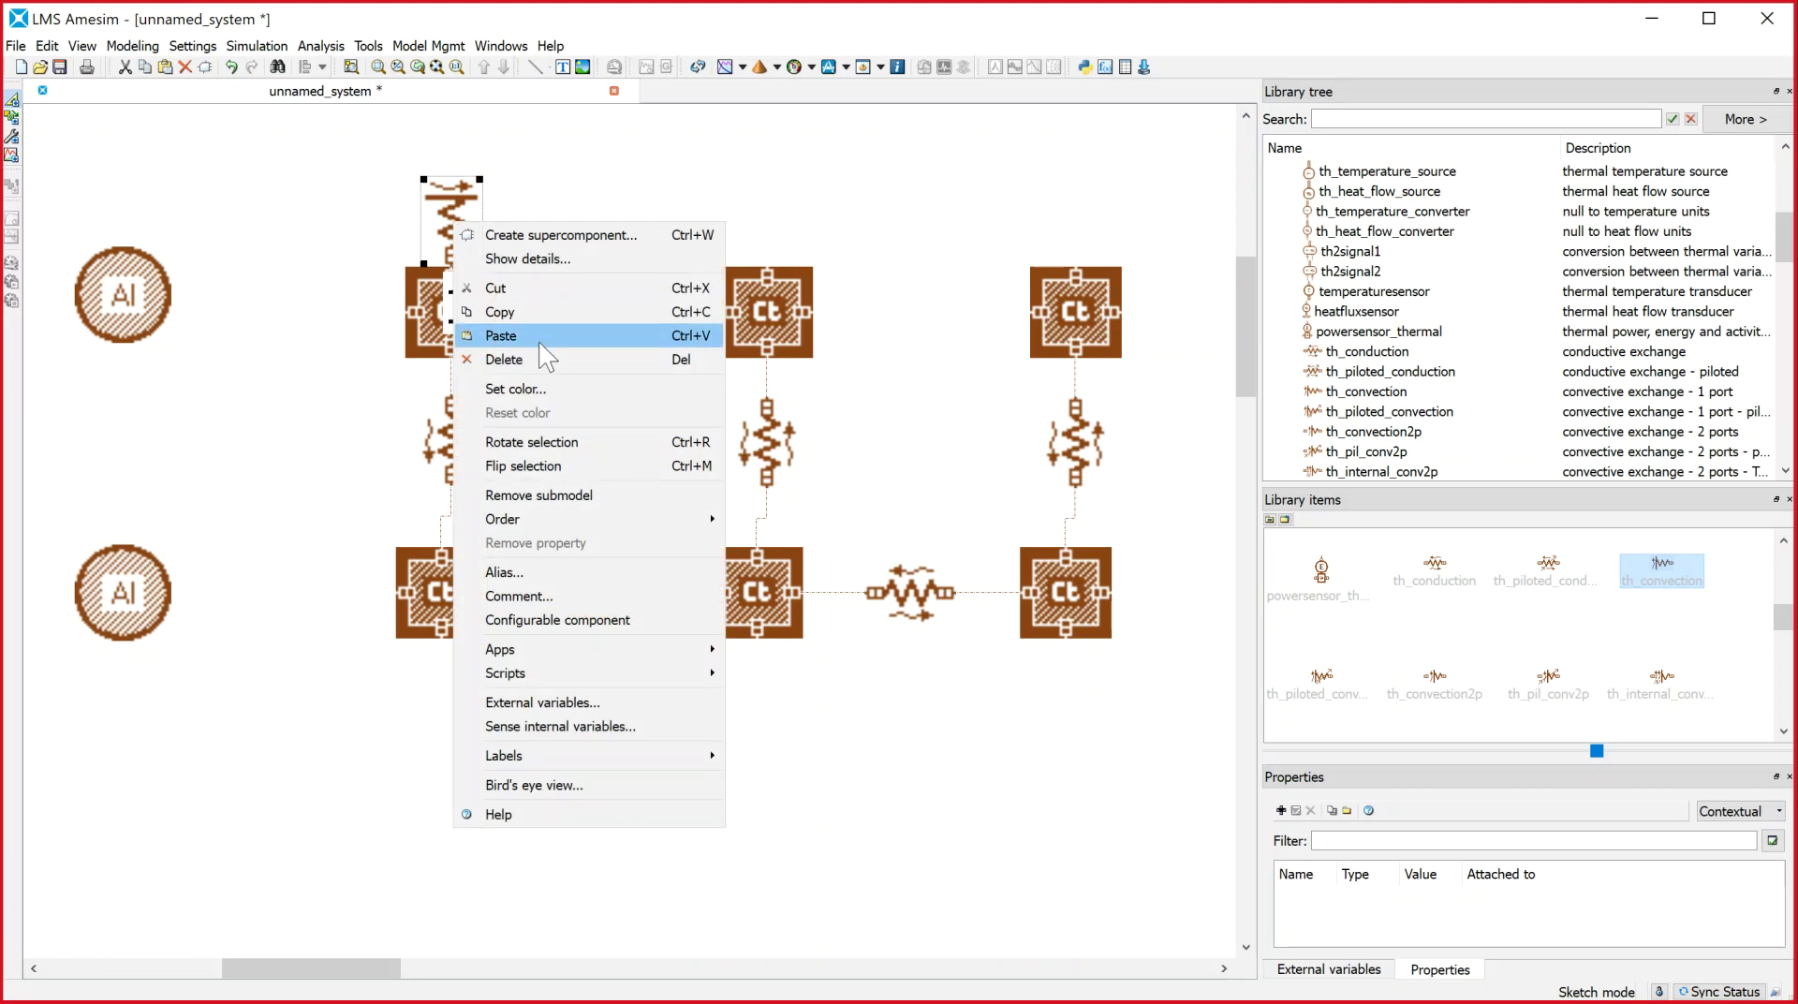
left_click(537, 326)
left_click(618, 183)
right_click(624, 178)
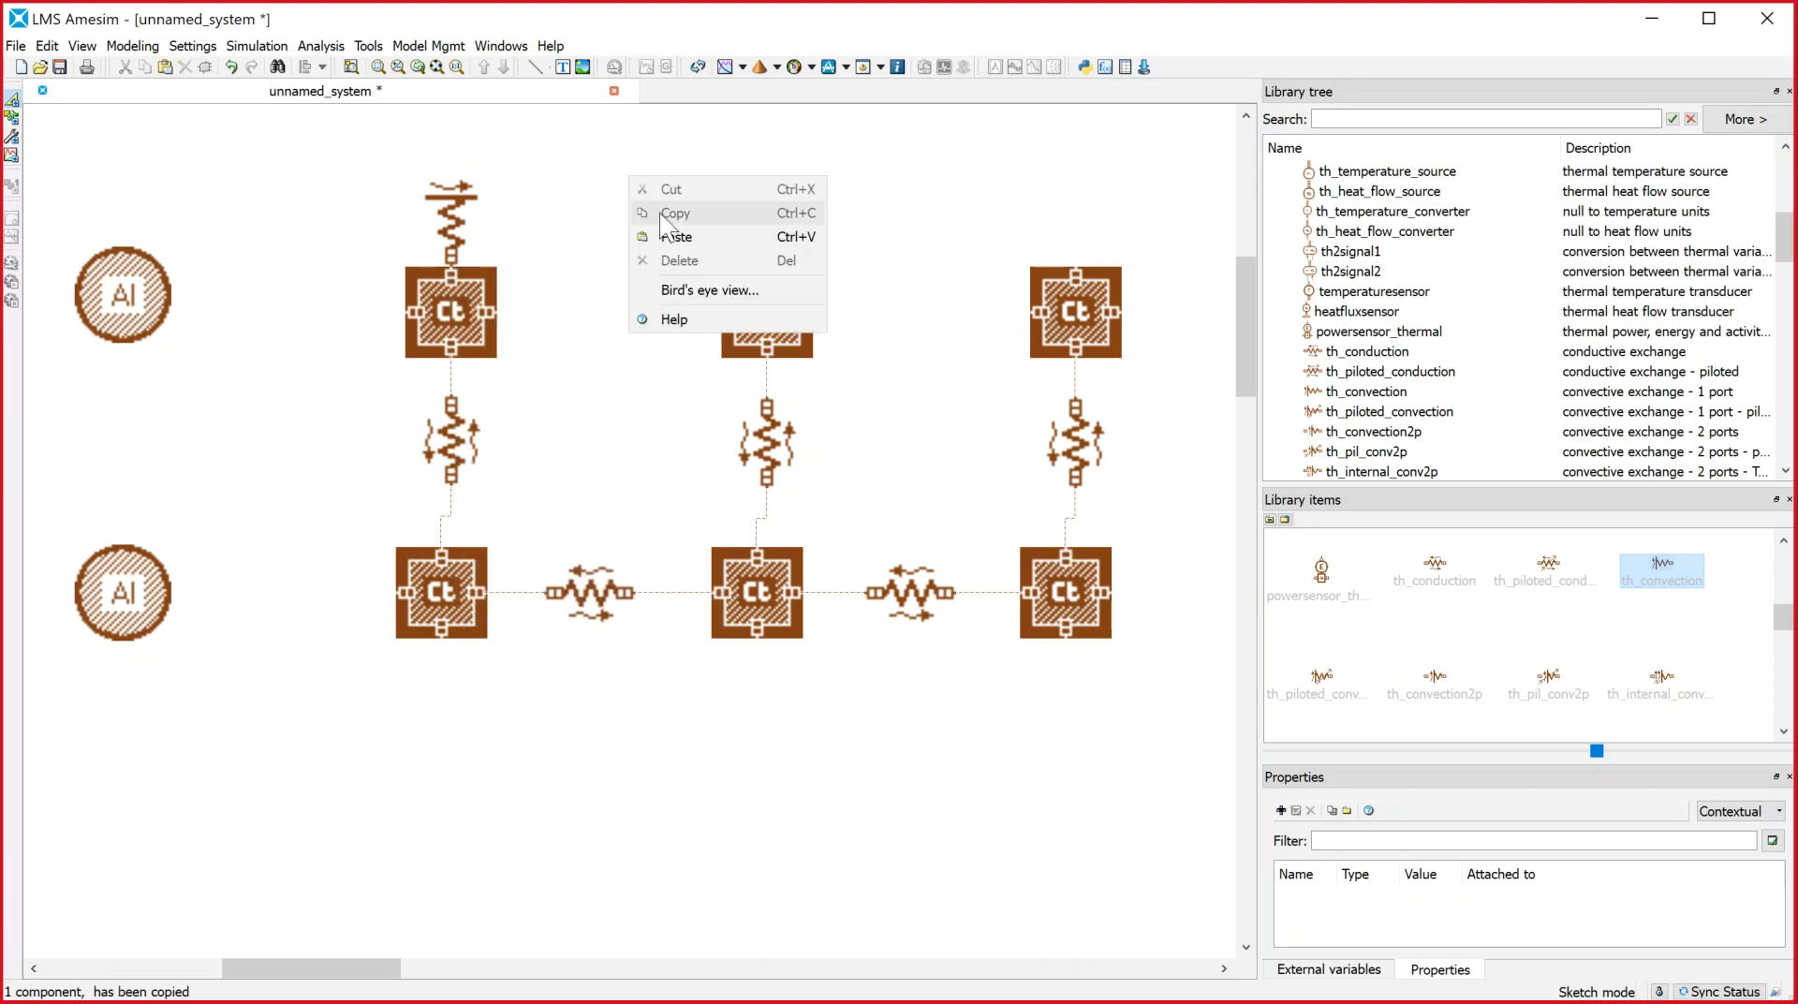
left_click(687, 225)
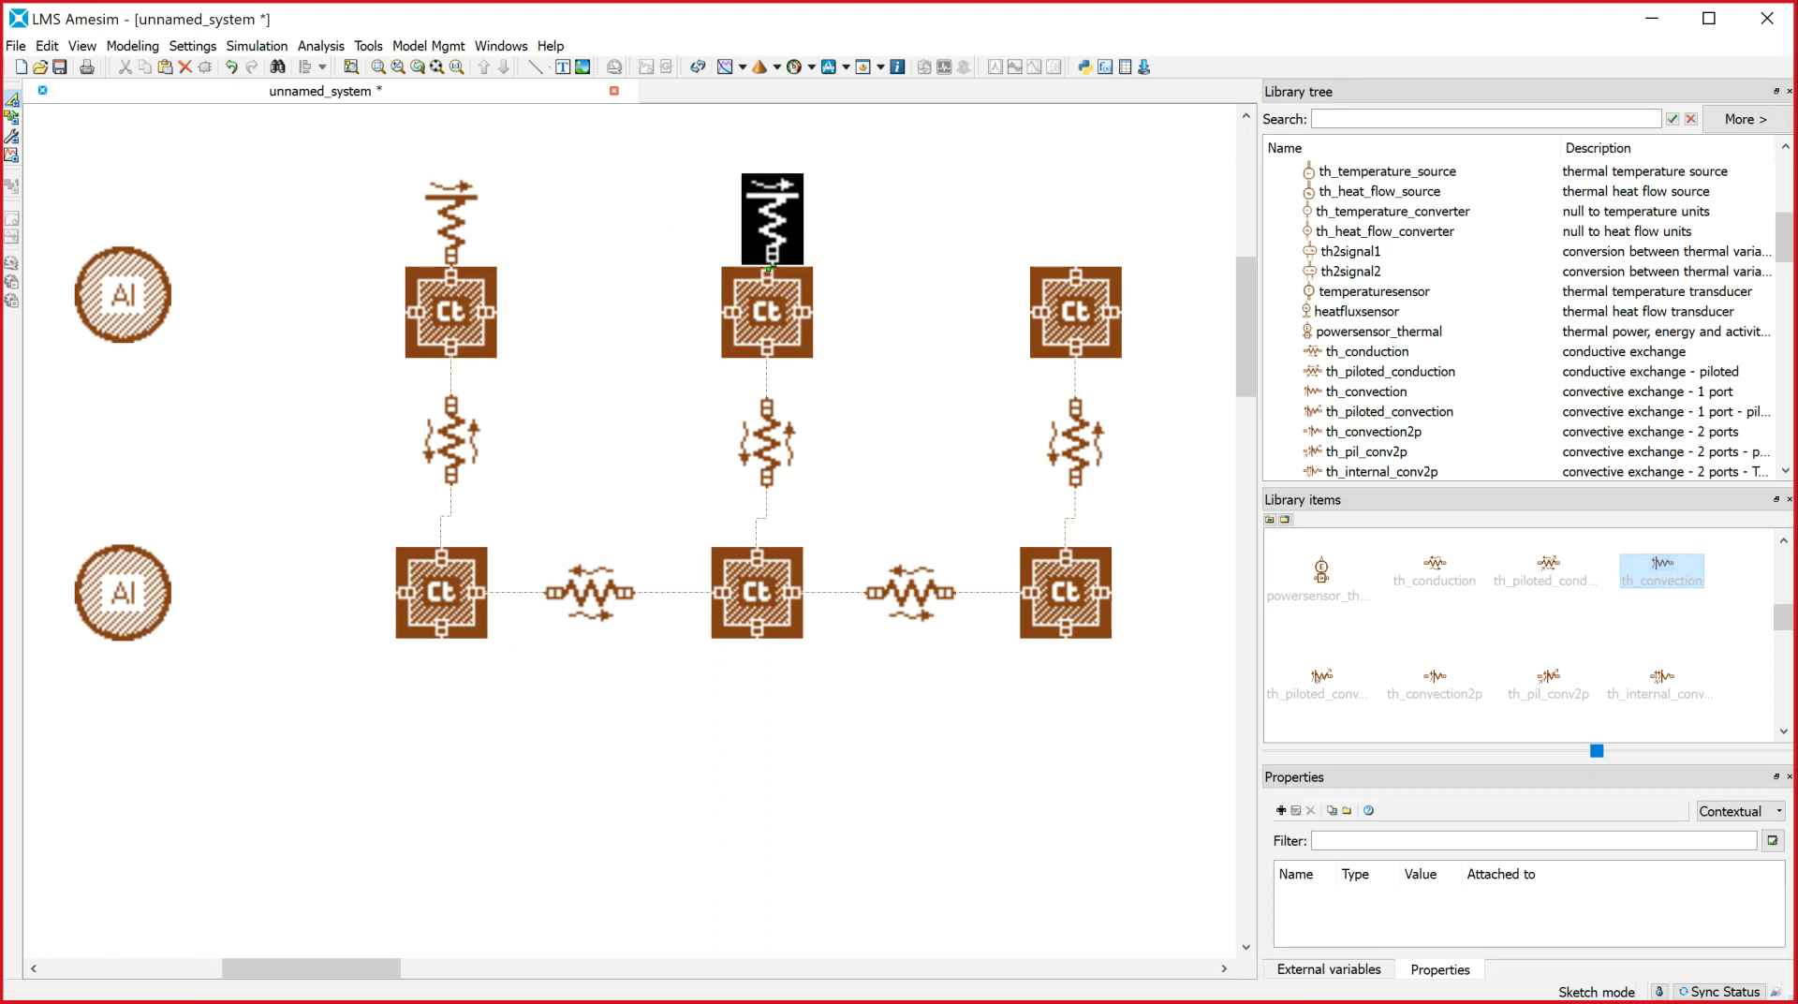
left_click(767, 218)
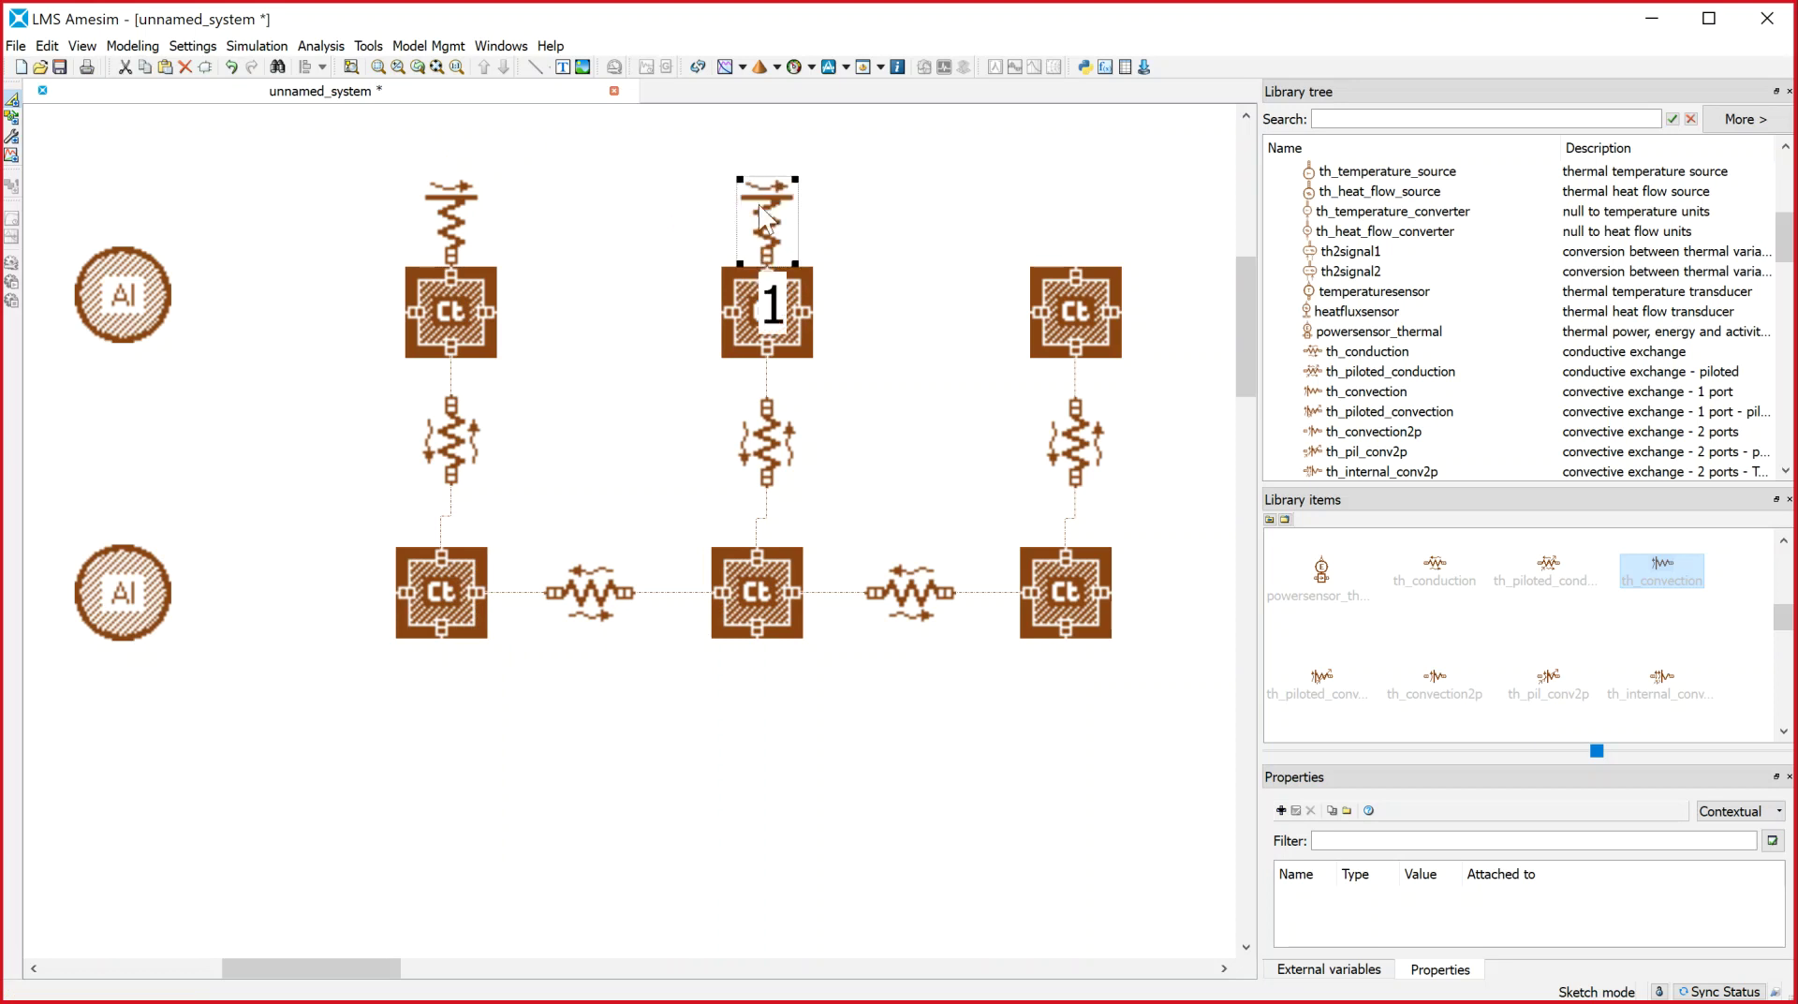
right_click(899, 197)
left_click(952, 249)
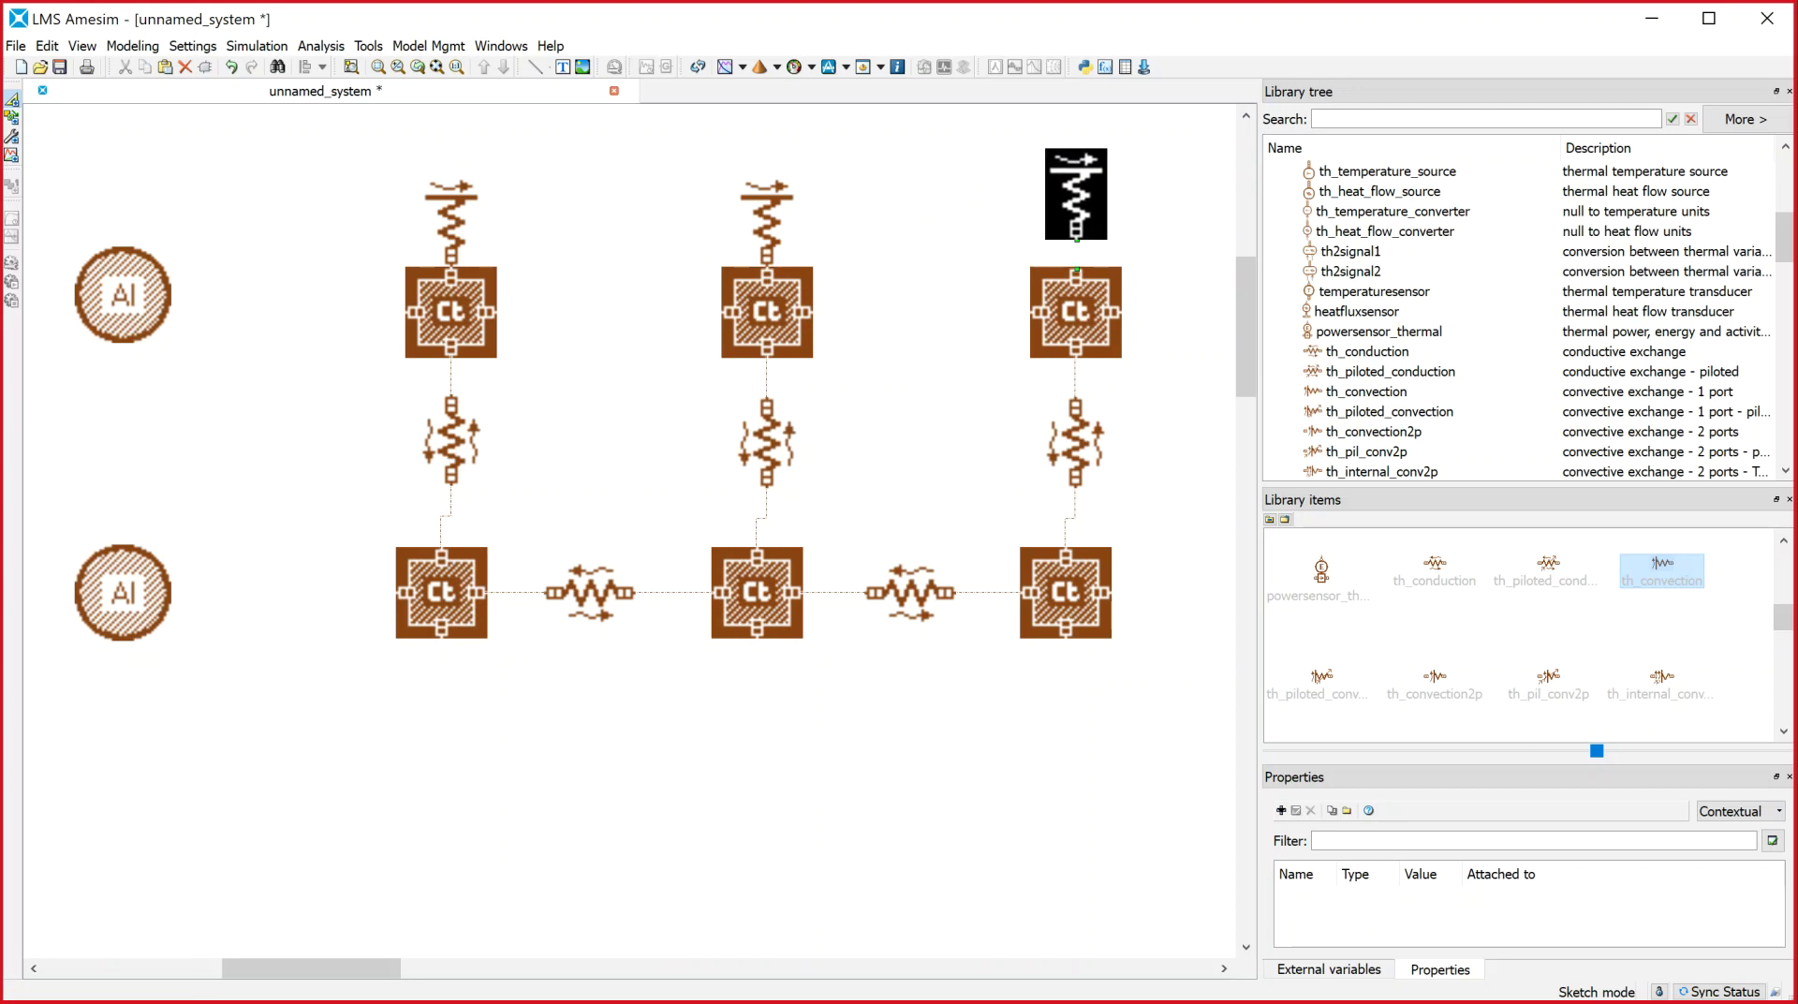
left_click(1042, 159)
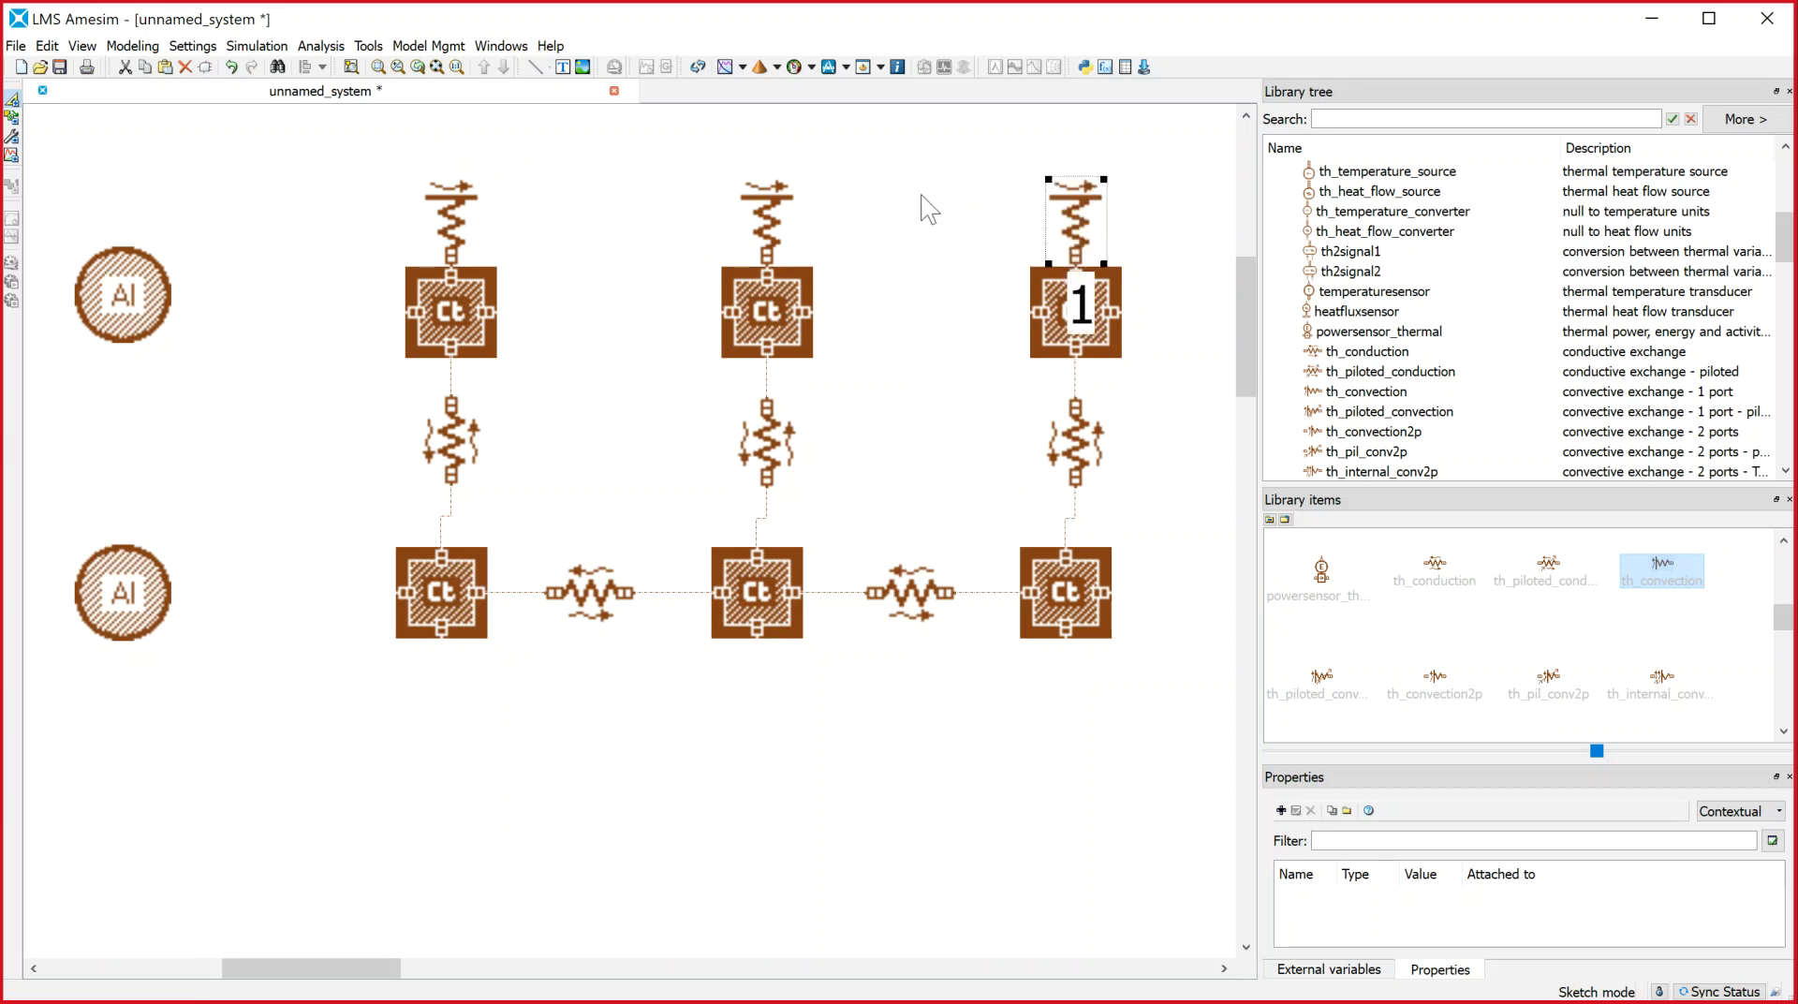
left_click(924, 194)
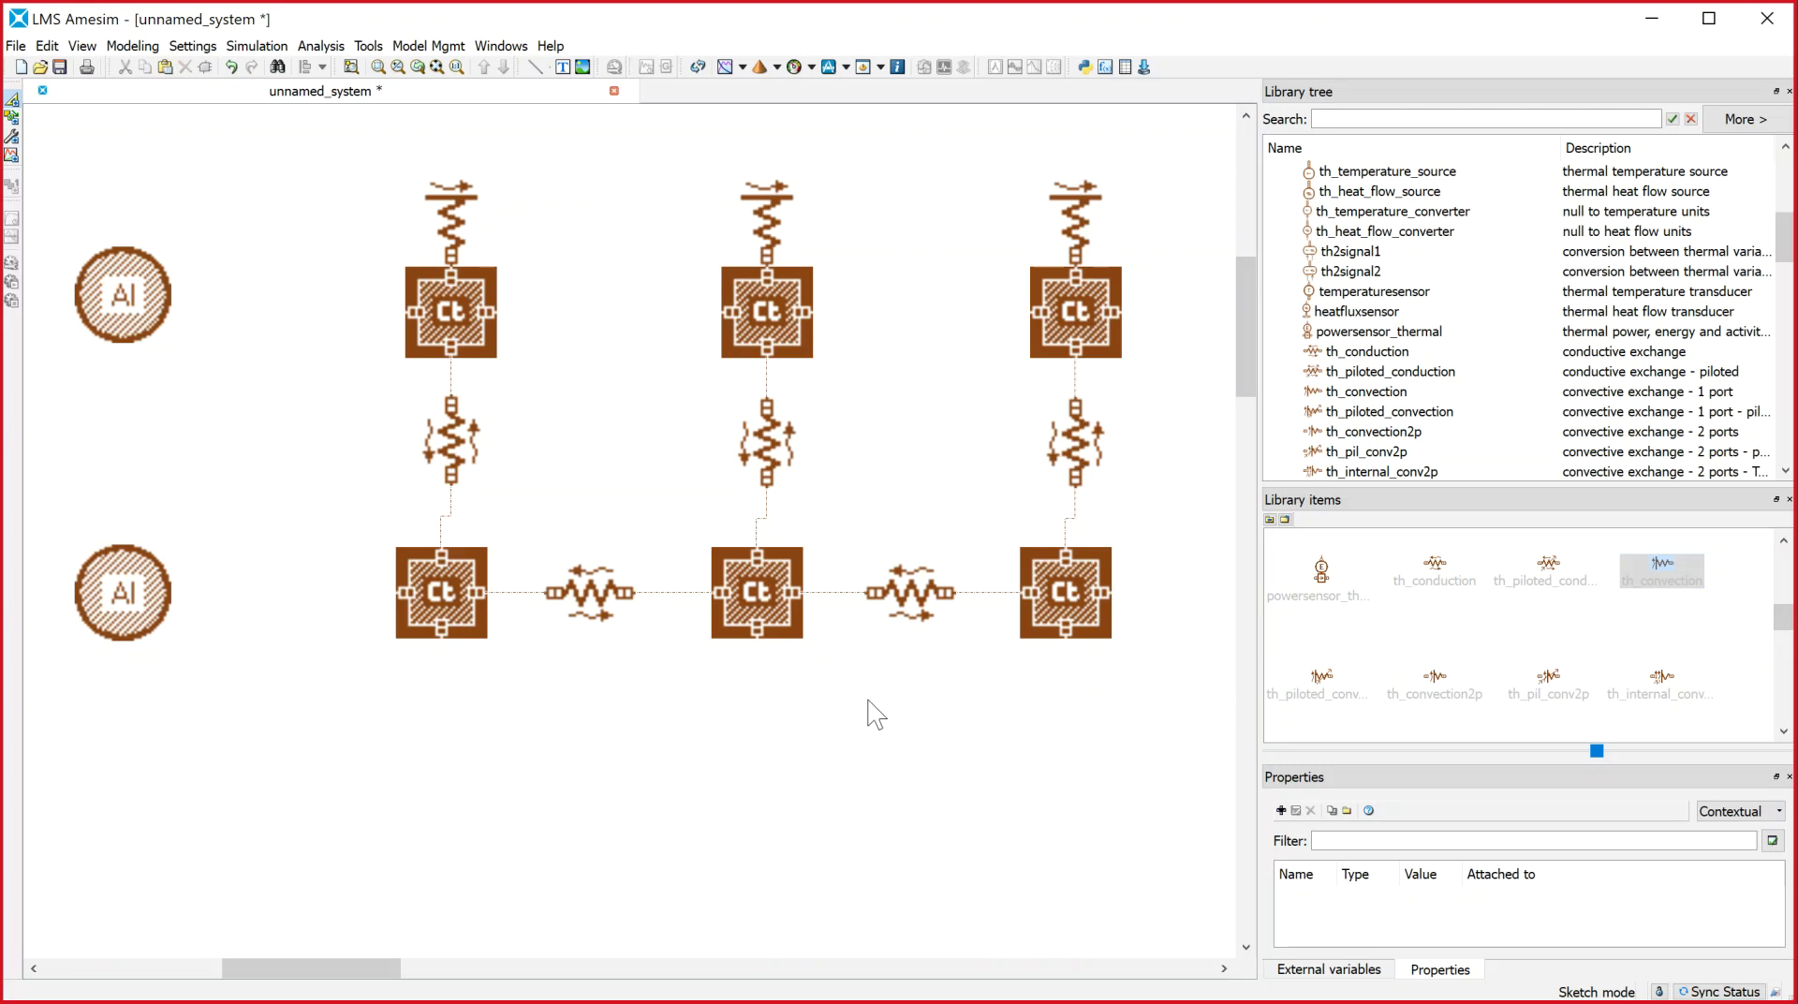
Add a thermal heat flow source below the lower row's middle thermal mass and connect it to that mass's lower port
left_click_drag(1785, 617, 1782, 586)
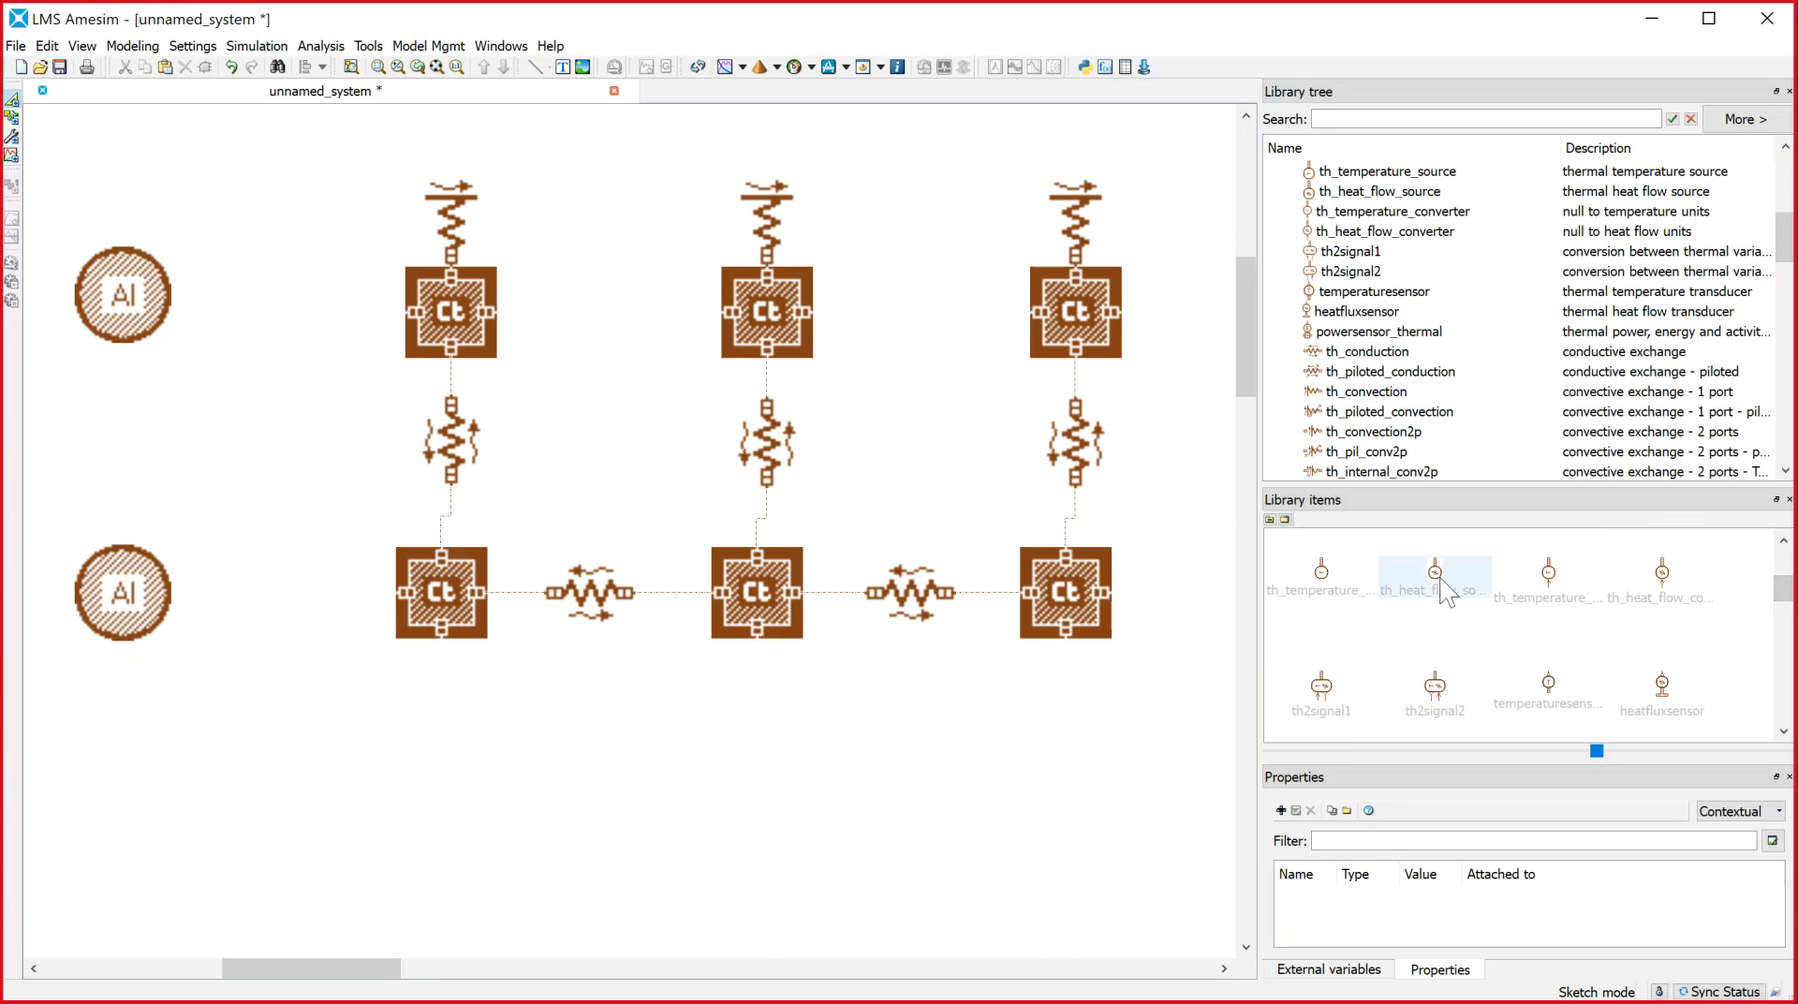
left_click_drag(1440, 592, 853, 740)
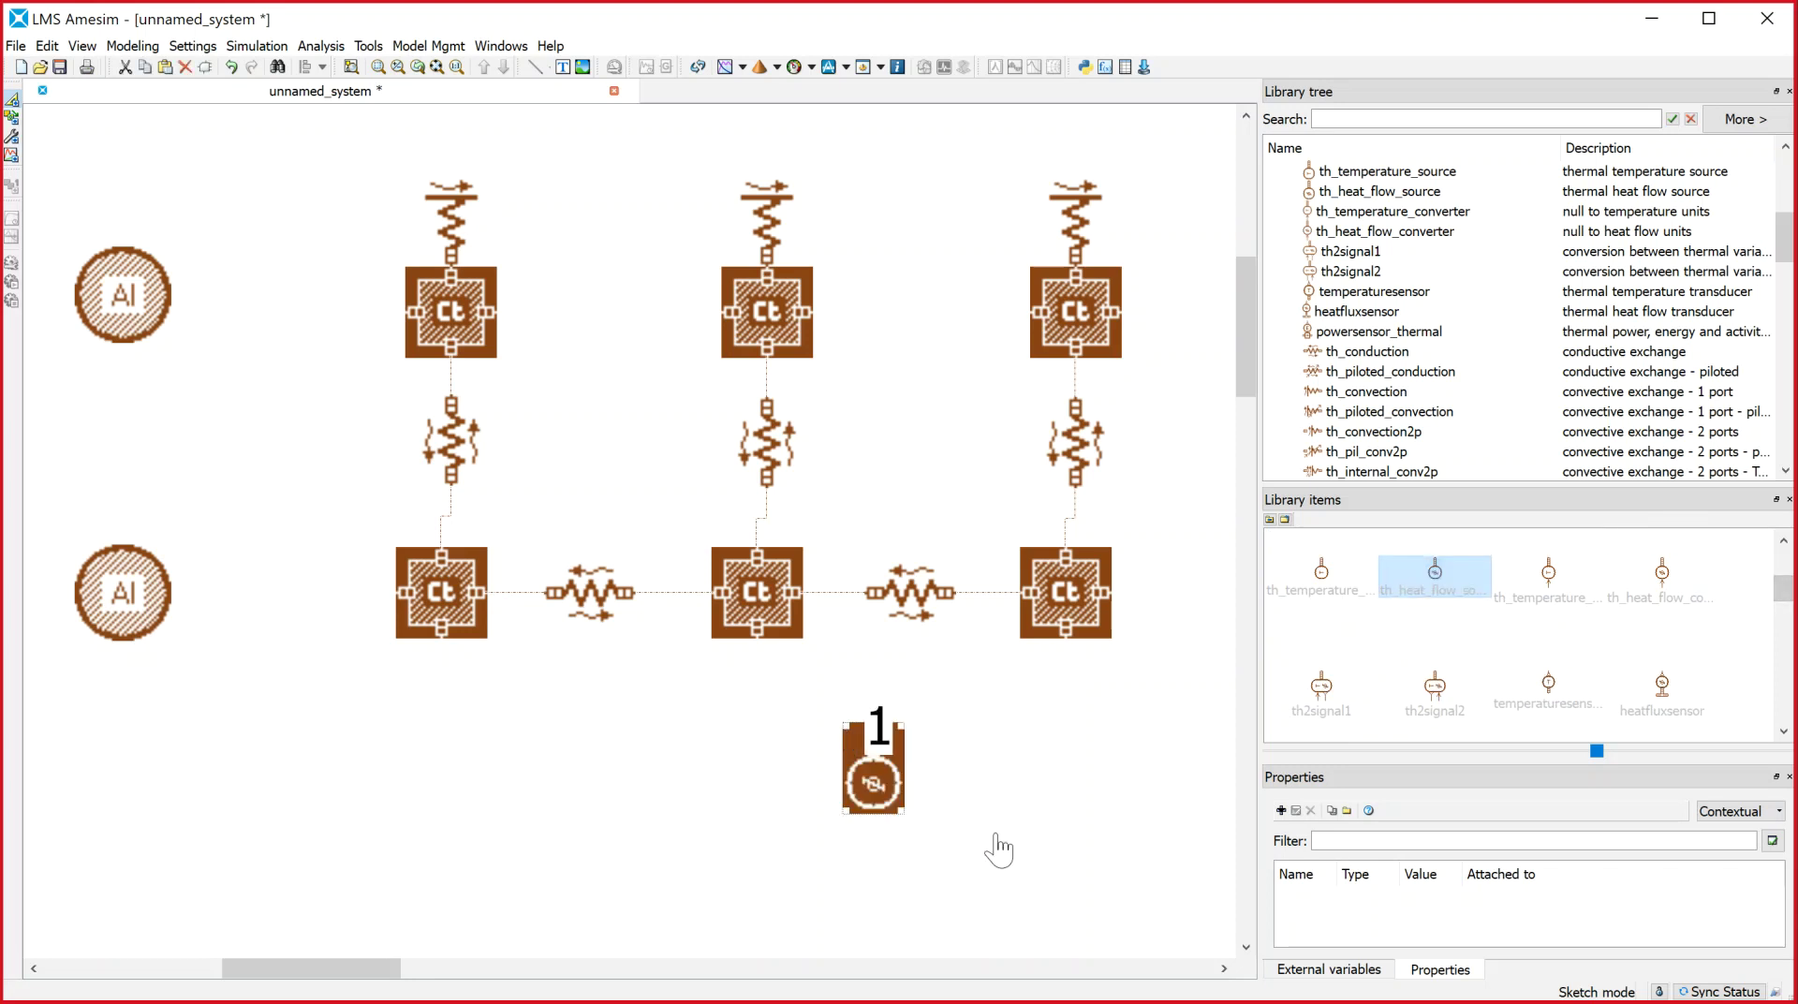
left_click_drag(872, 796, 759, 810)
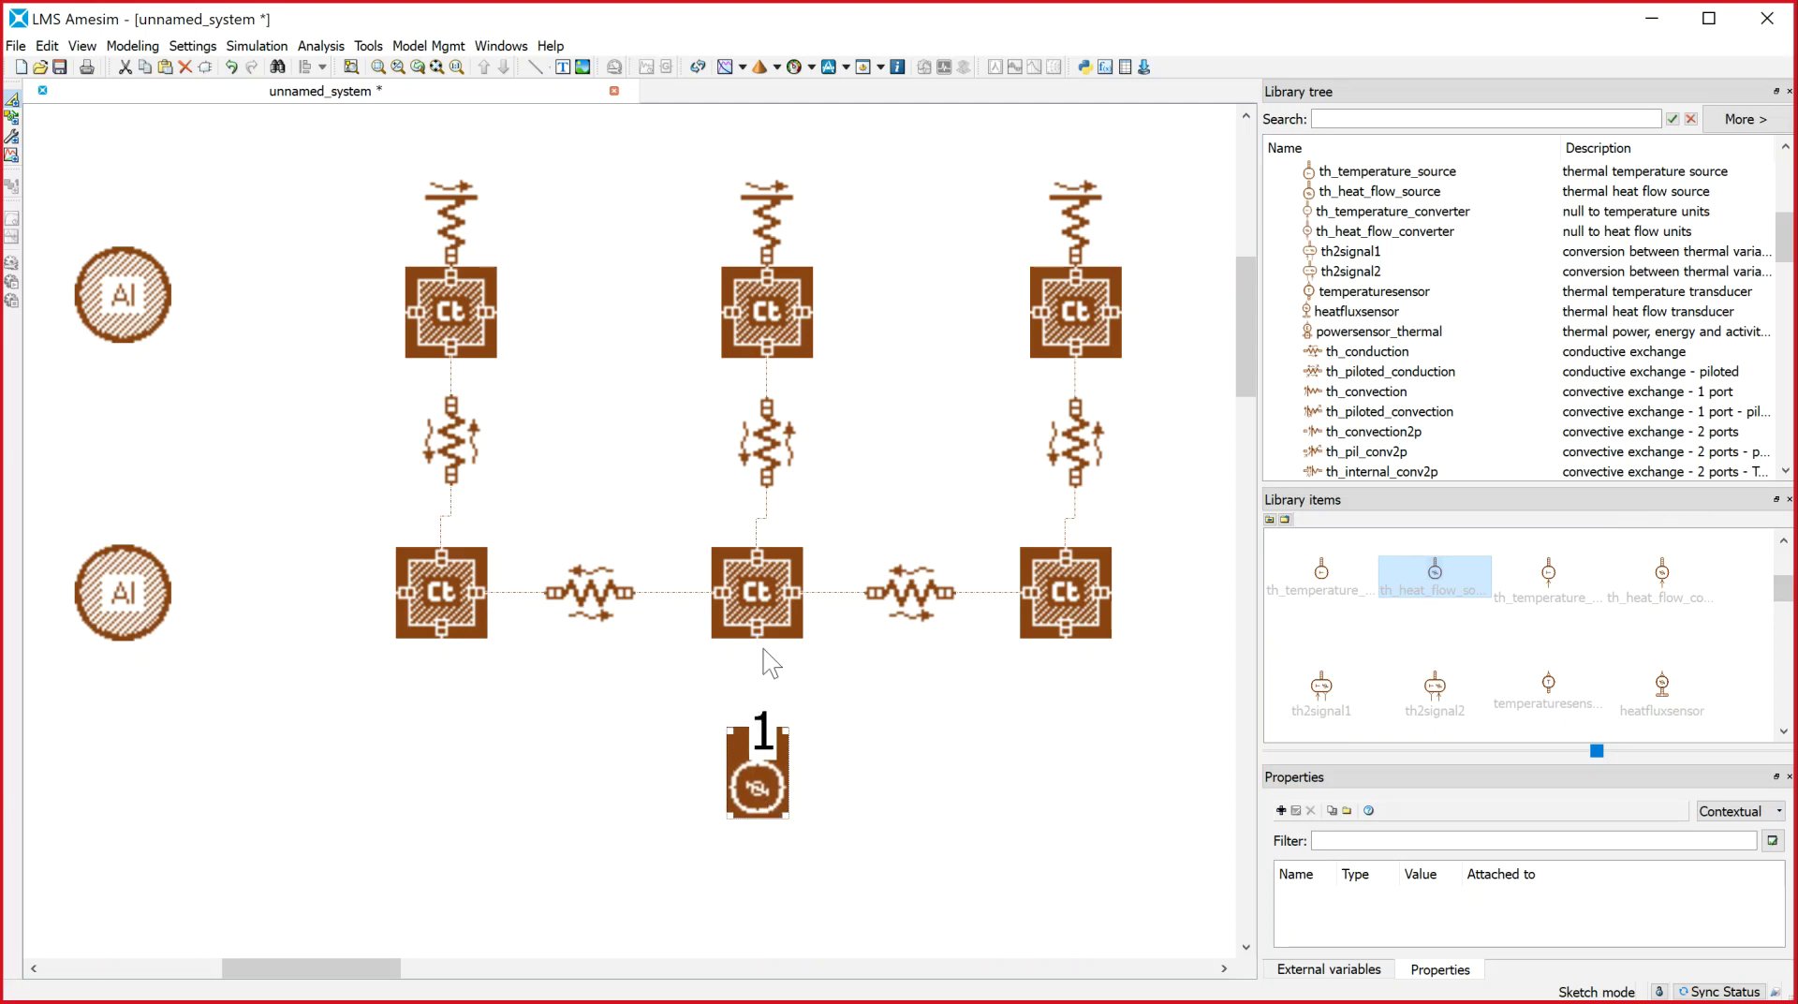
left_click_drag(760, 656, 758, 723)
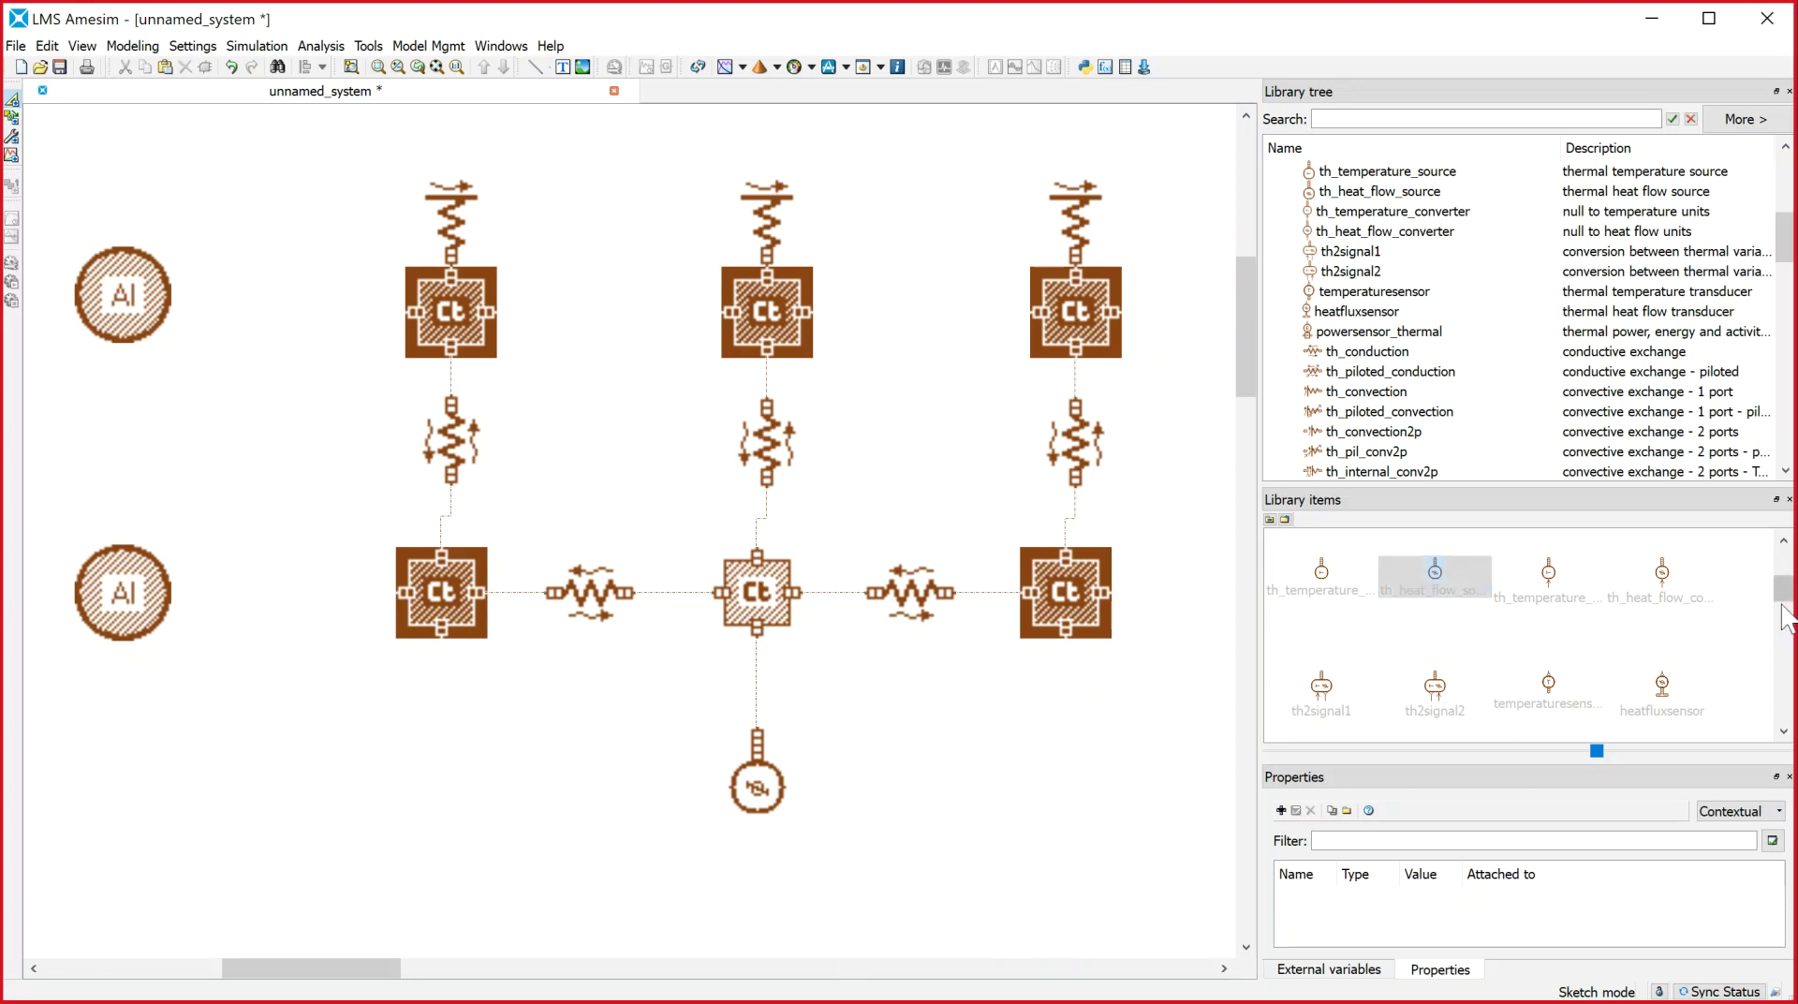
Attach a thermal plug to the lower port of the lower row's first thermal mass and paste a copy onto the third mass's lower port
left_click_drag(1784, 599, 1784, 576)
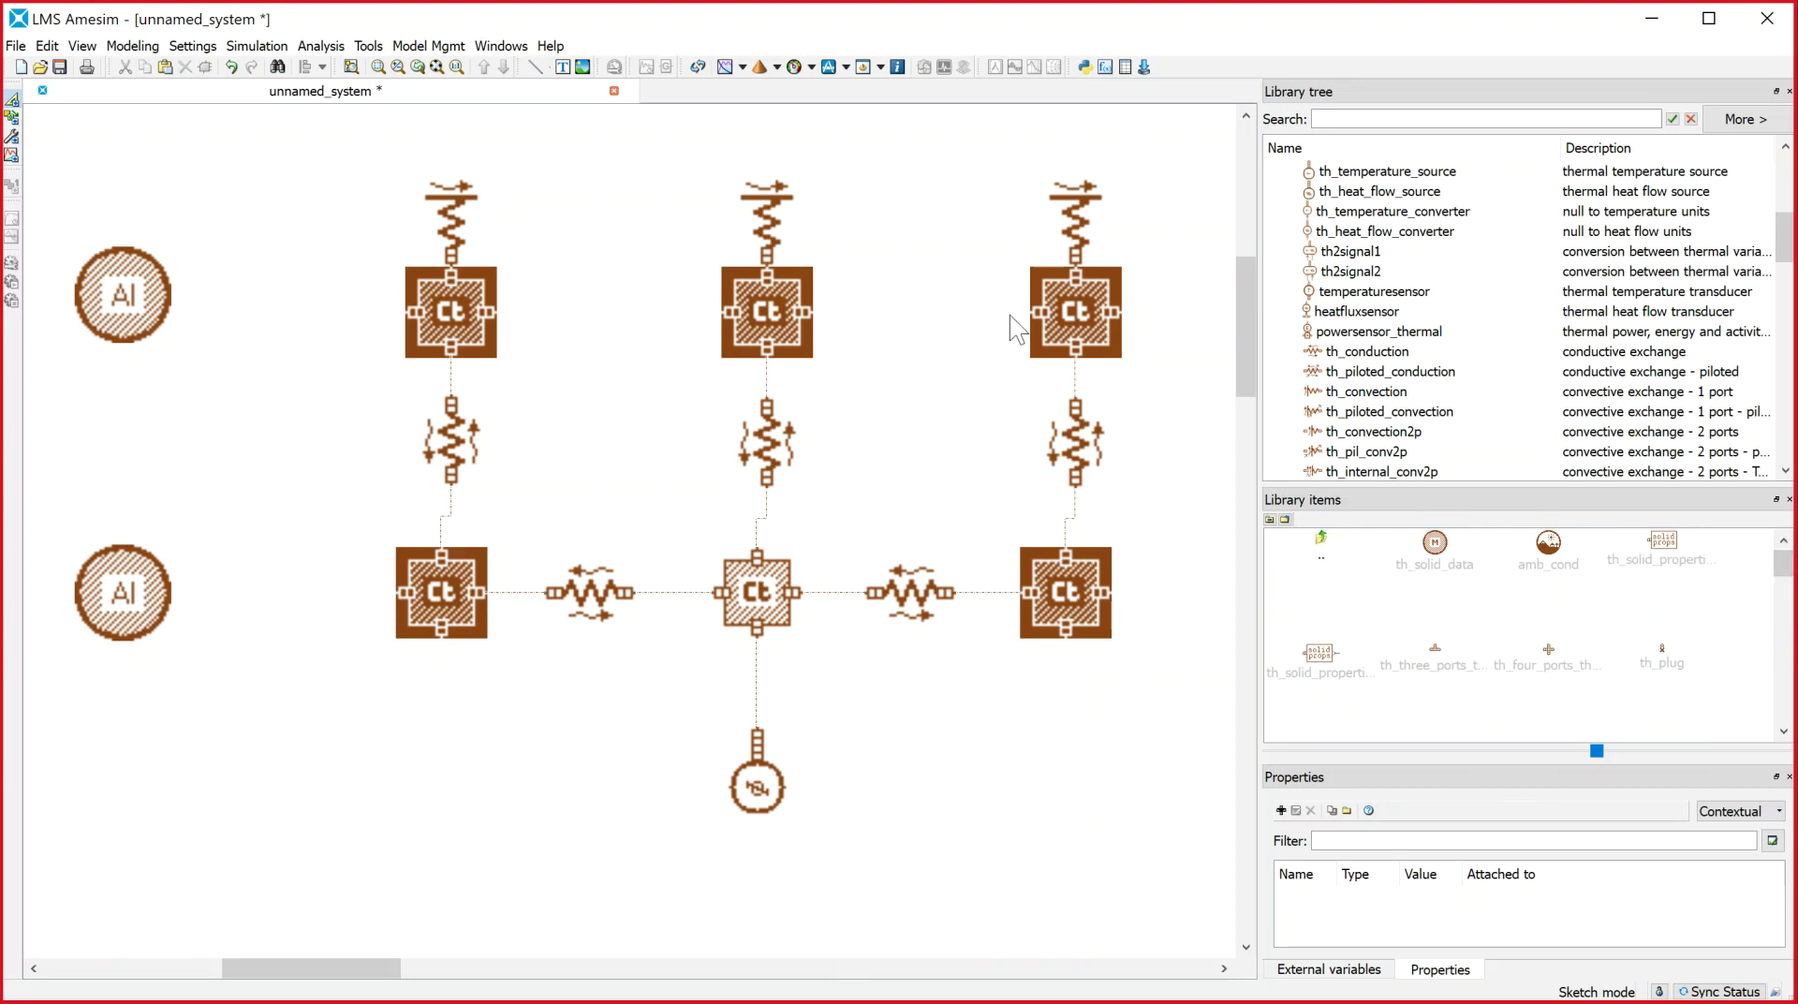
left_click_drag(1670, 639, 449, 667)
right_click(446, 663)
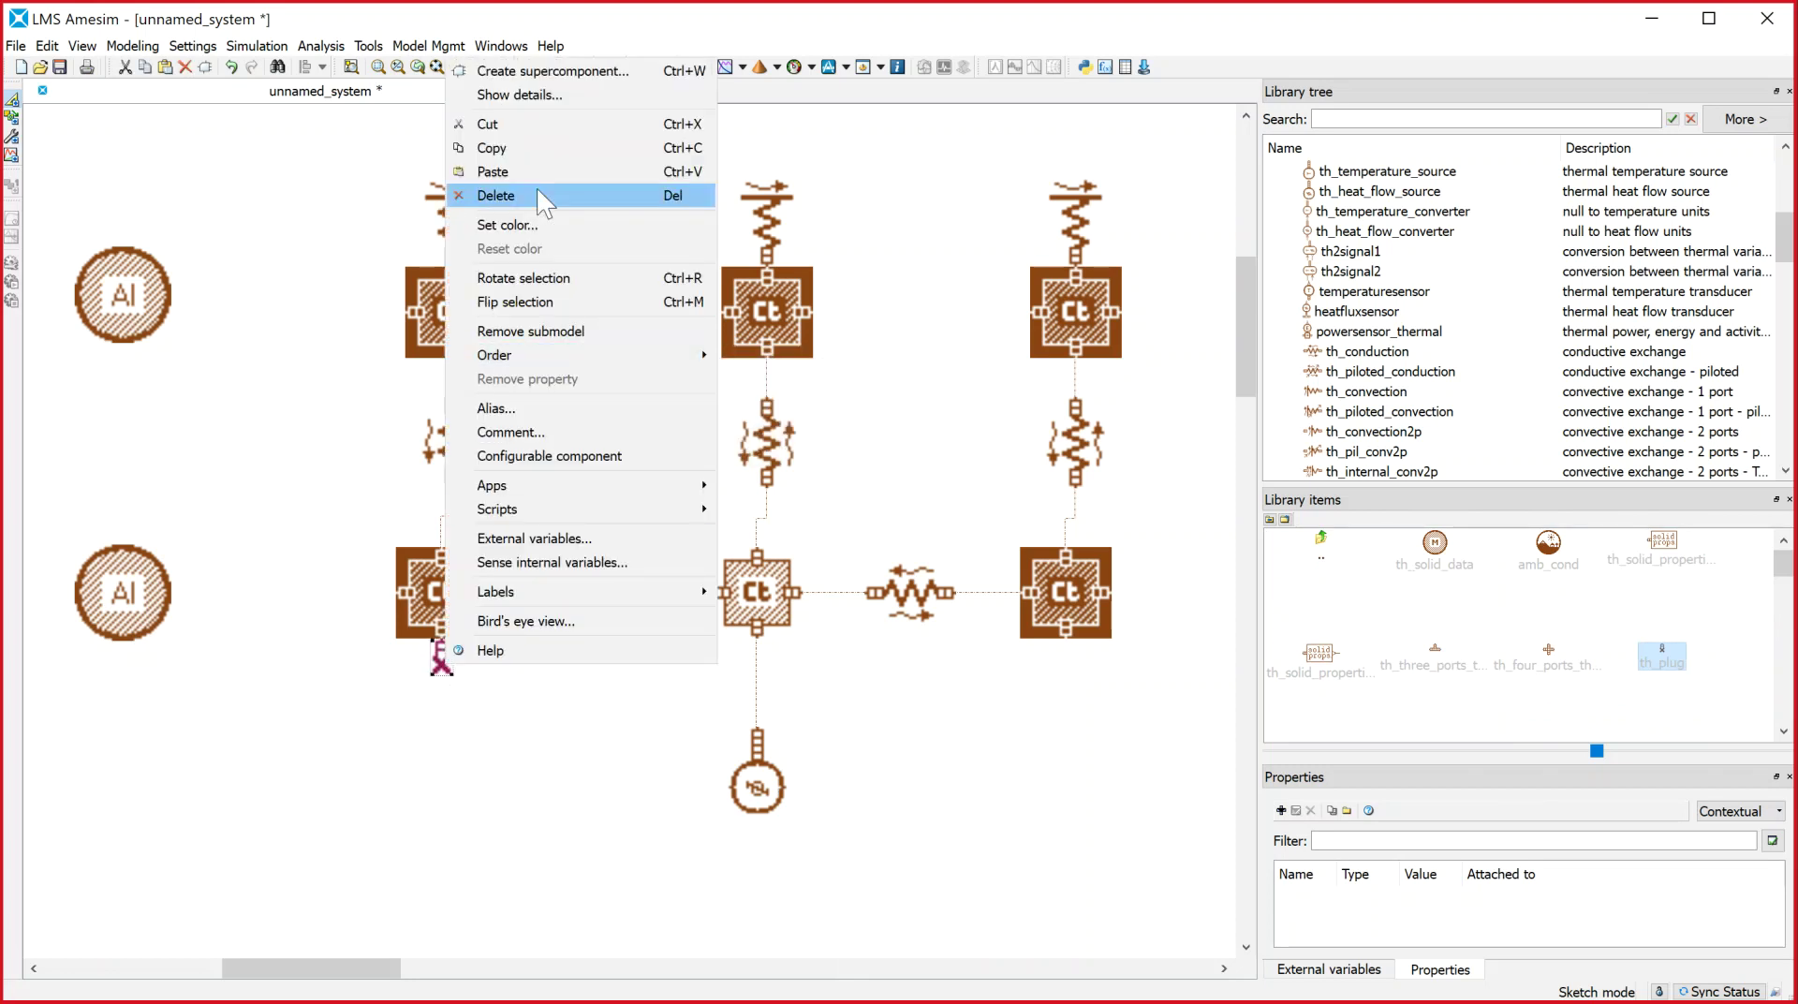
left_click(536, 144)
left_click(562, 710)
right_click(560, 705)
left_click(647, 765)
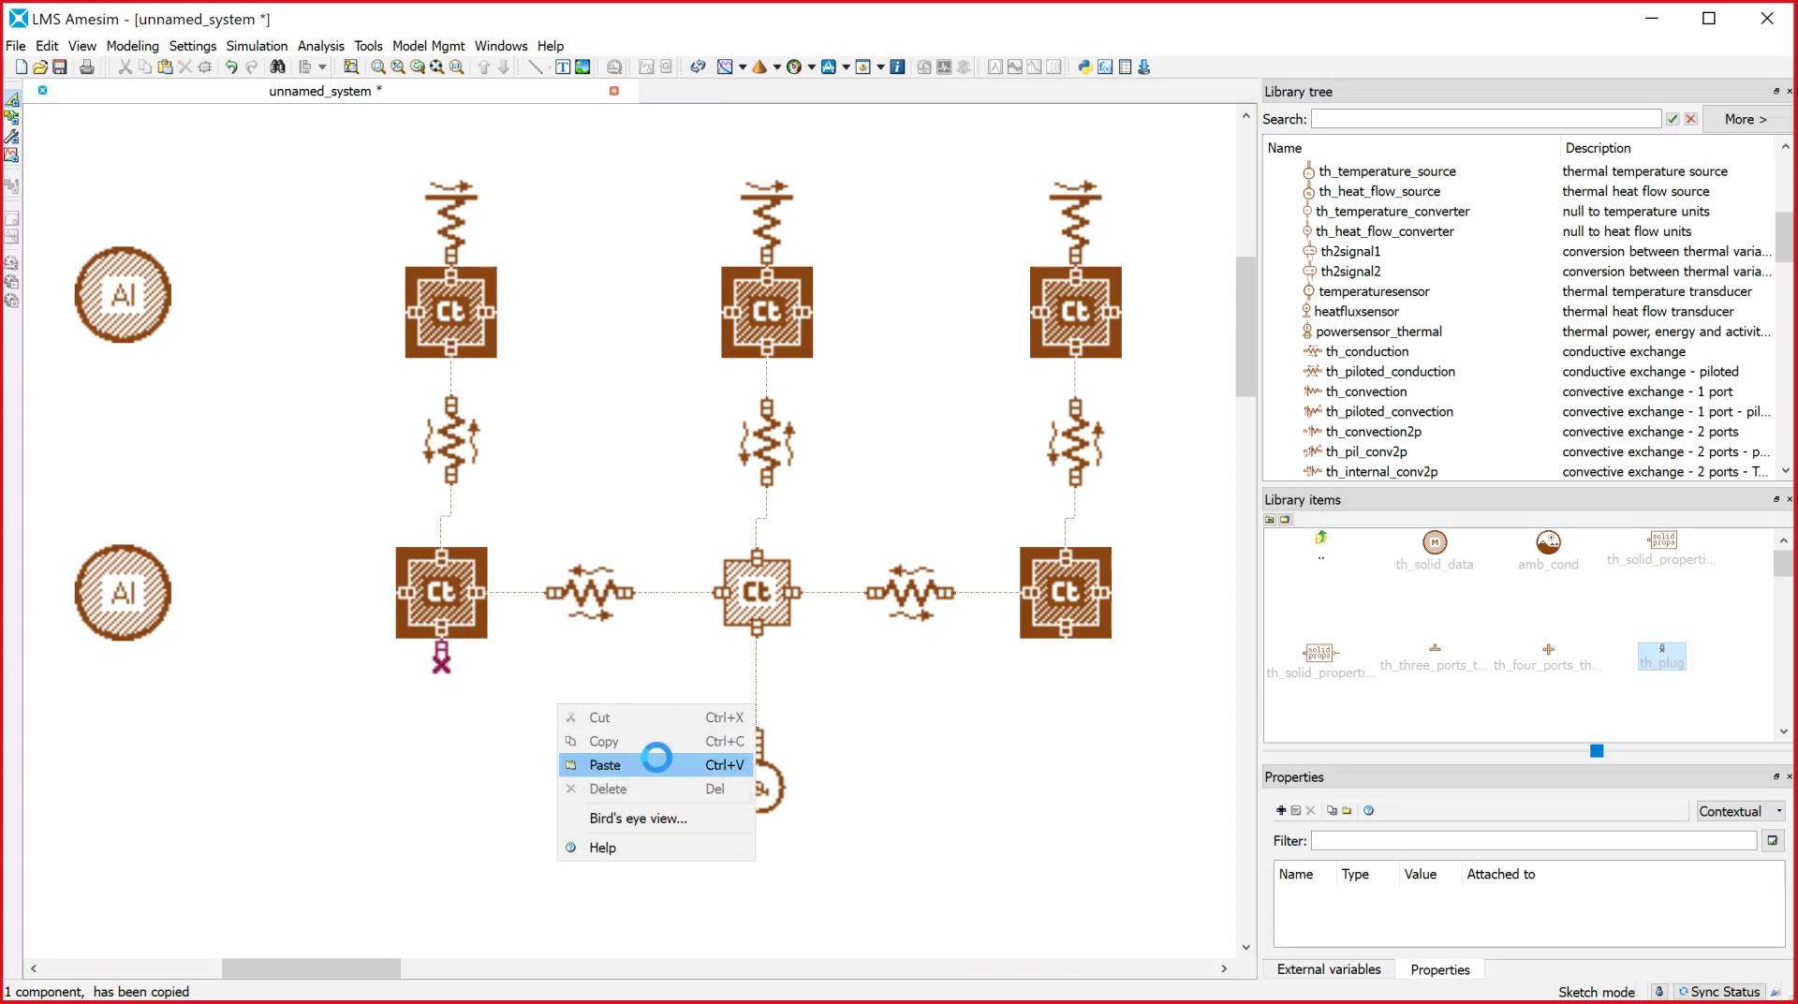
left_click(1068, 656)
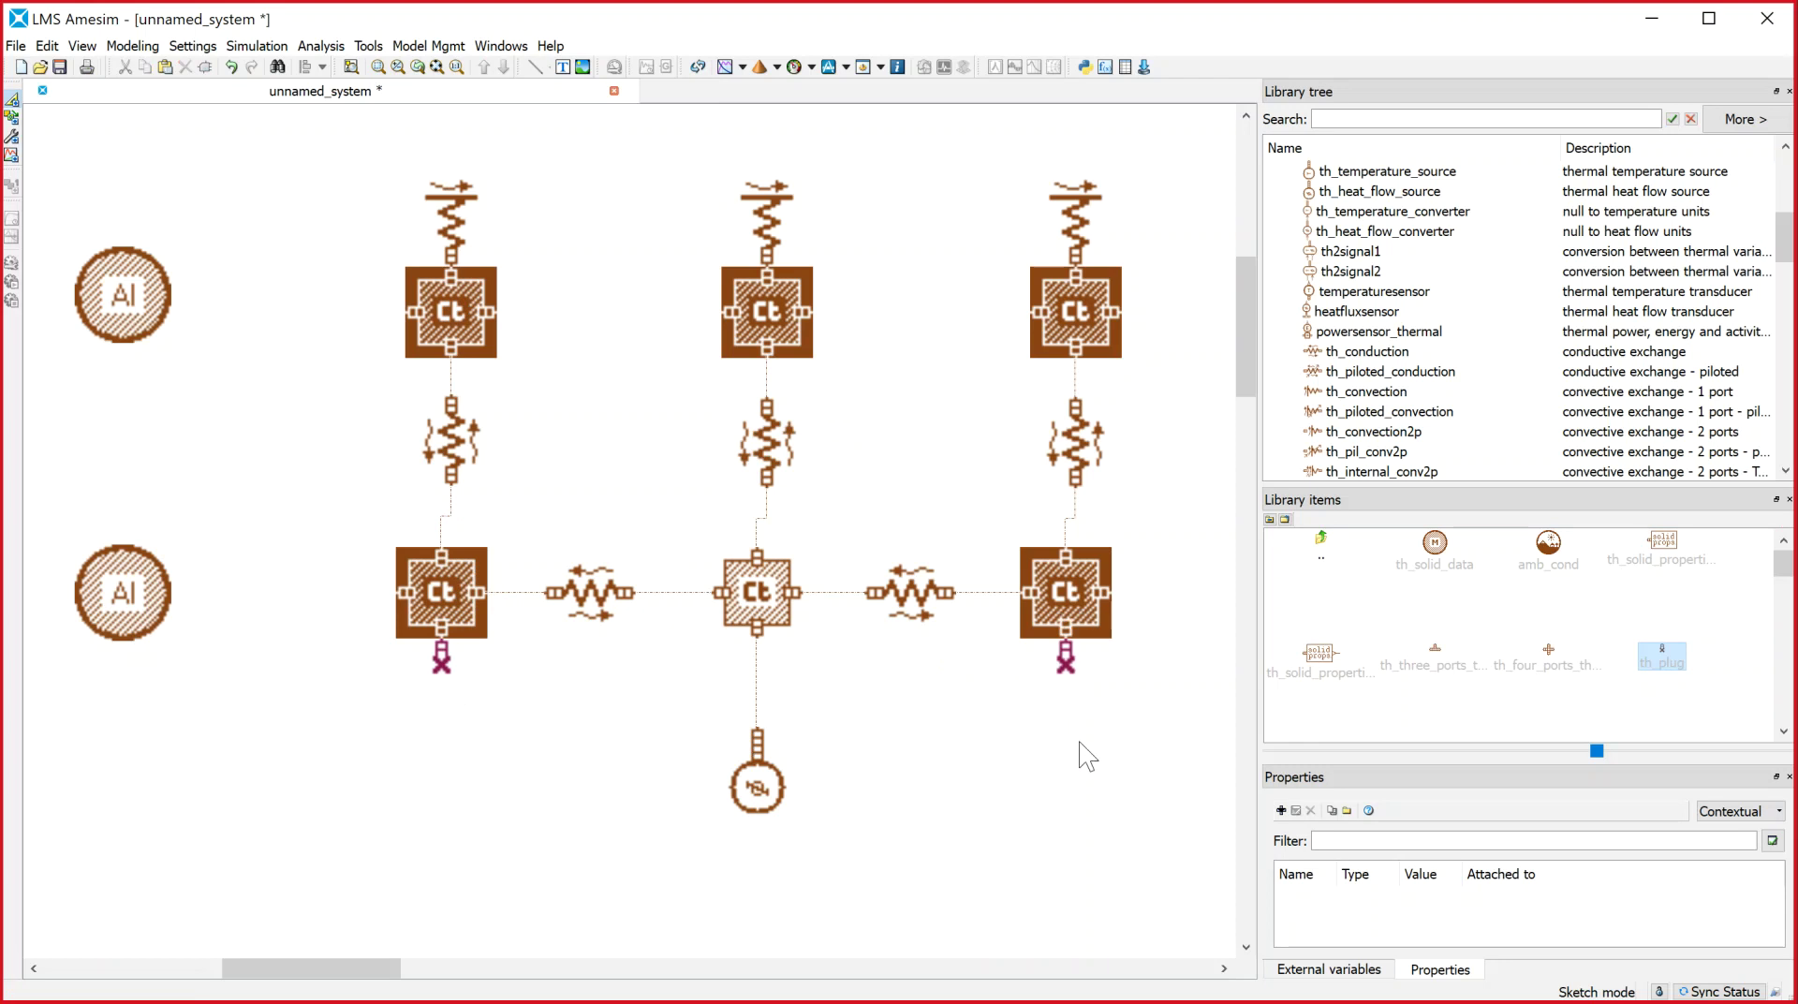
Paste another thermal plug into the free area beside the heat flow source and rotate it to horizontal
right_click(943, 766)
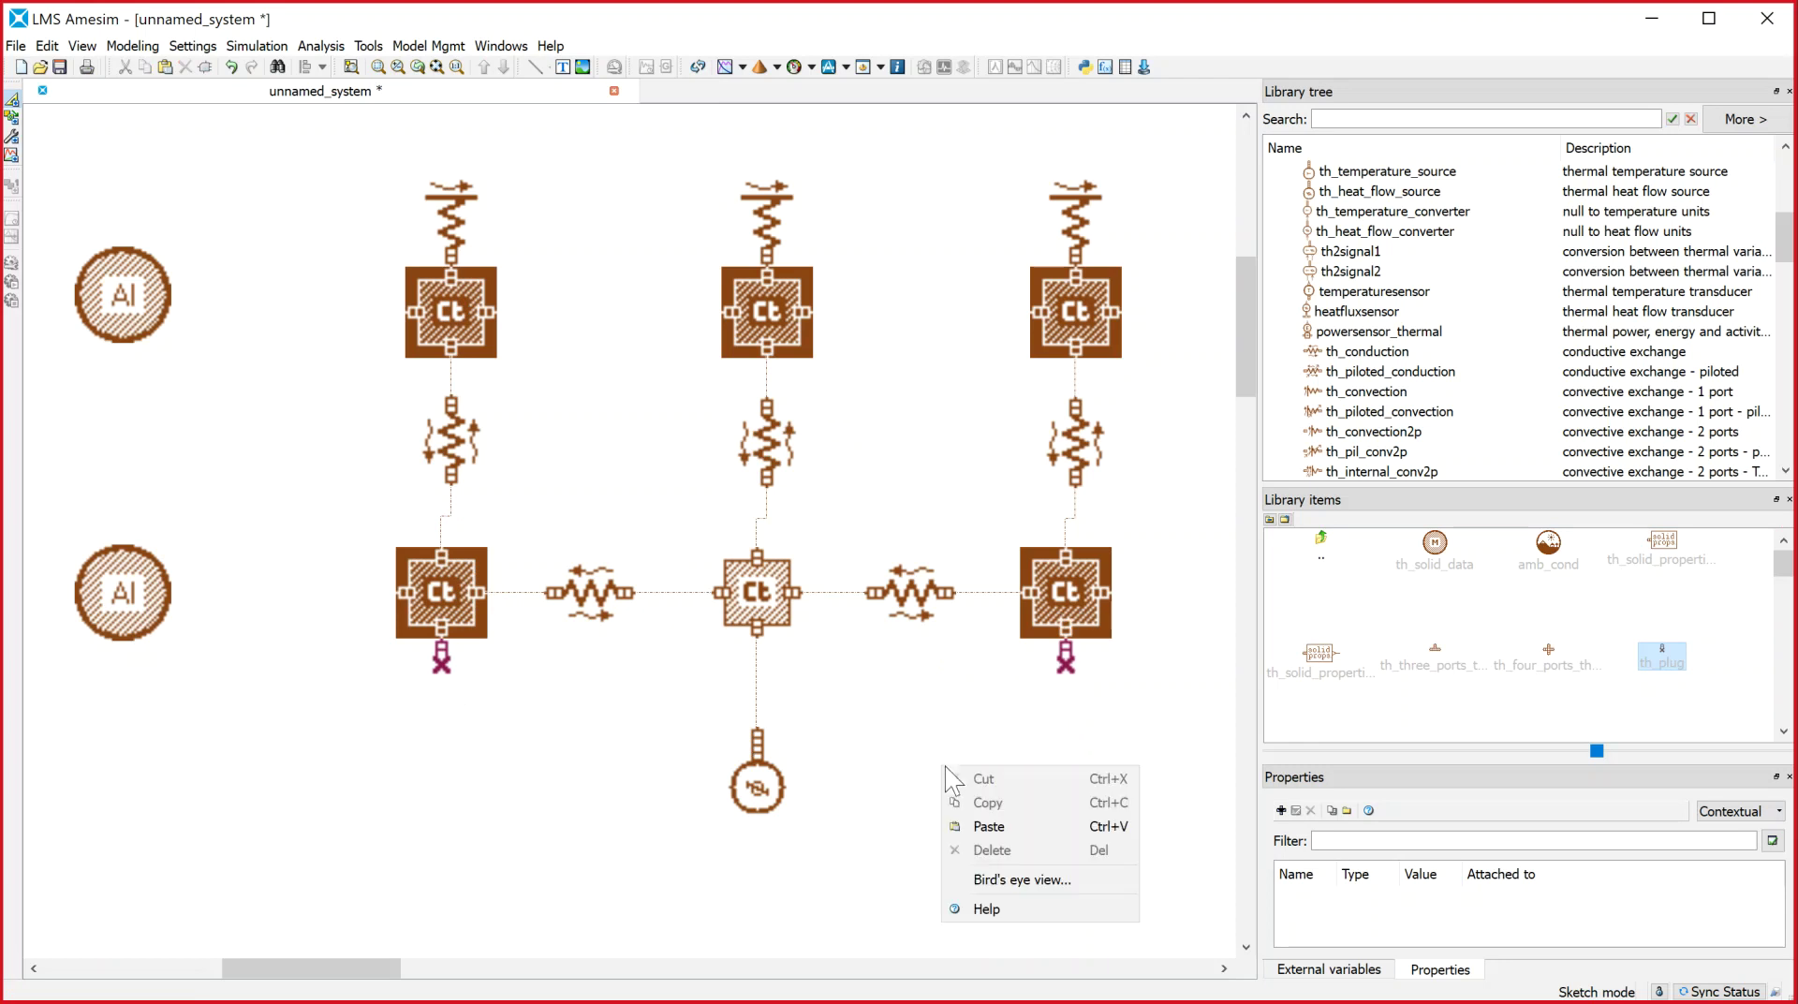
left_click(974, 822)
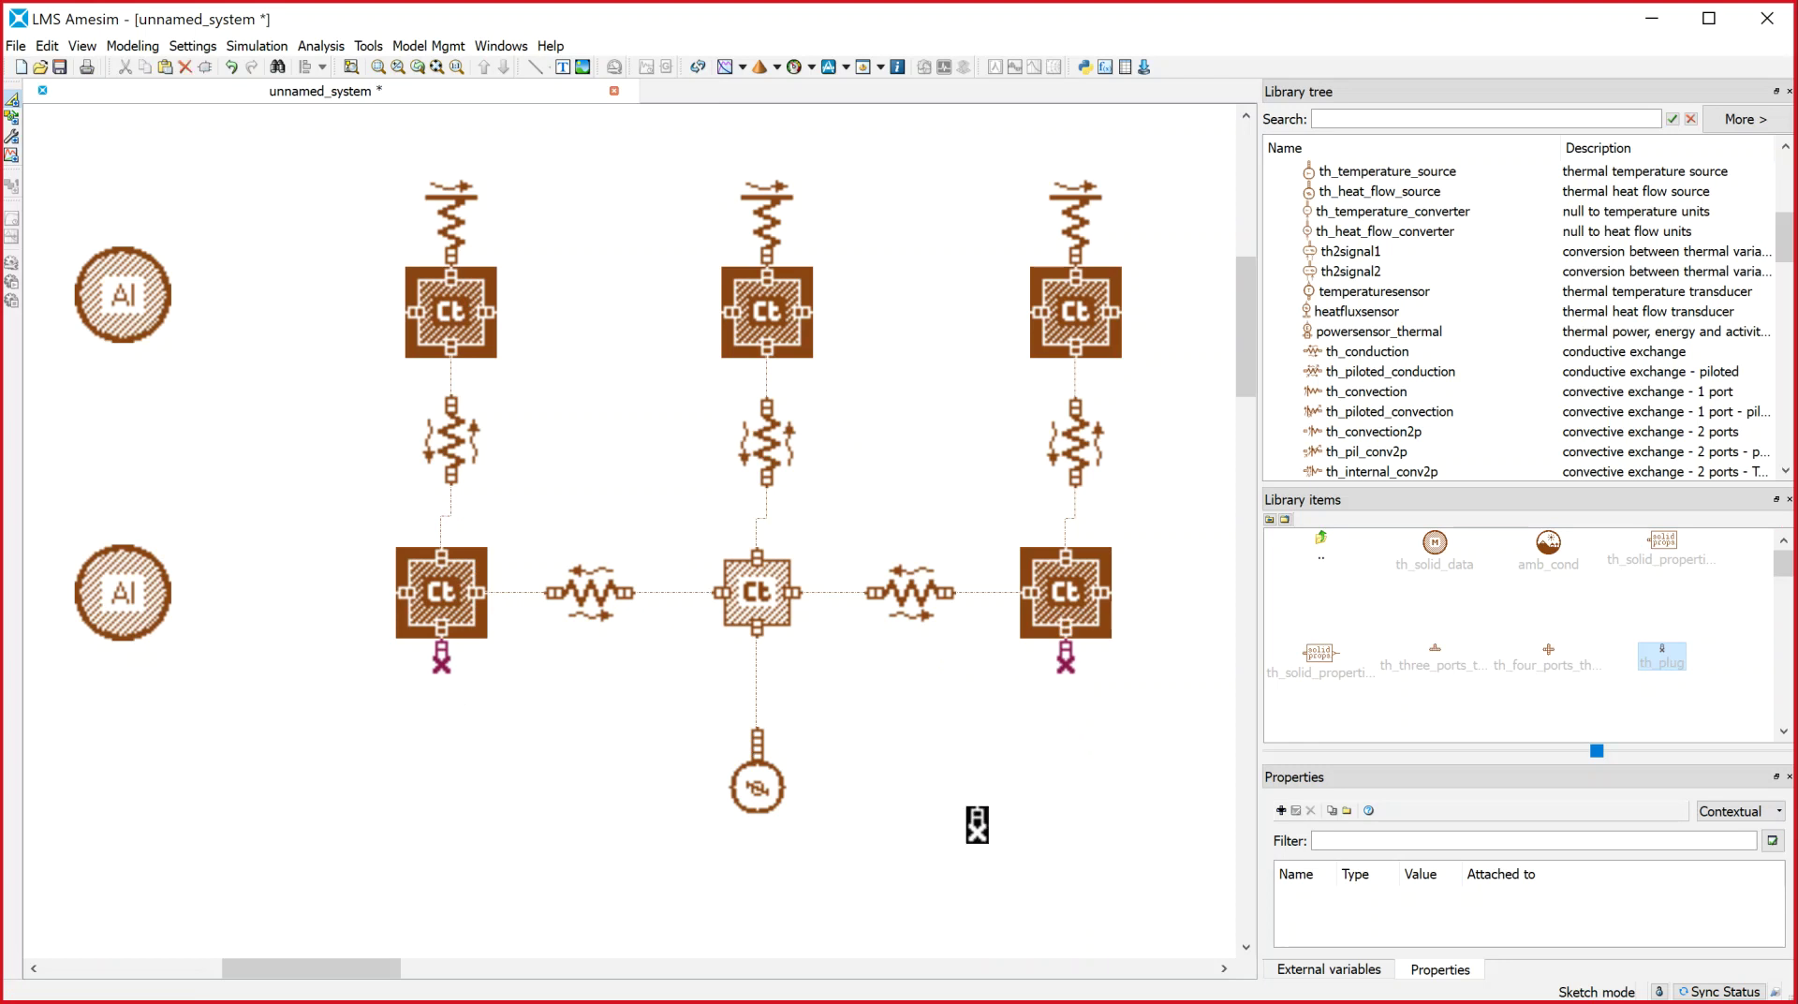
right_click(984, 835)
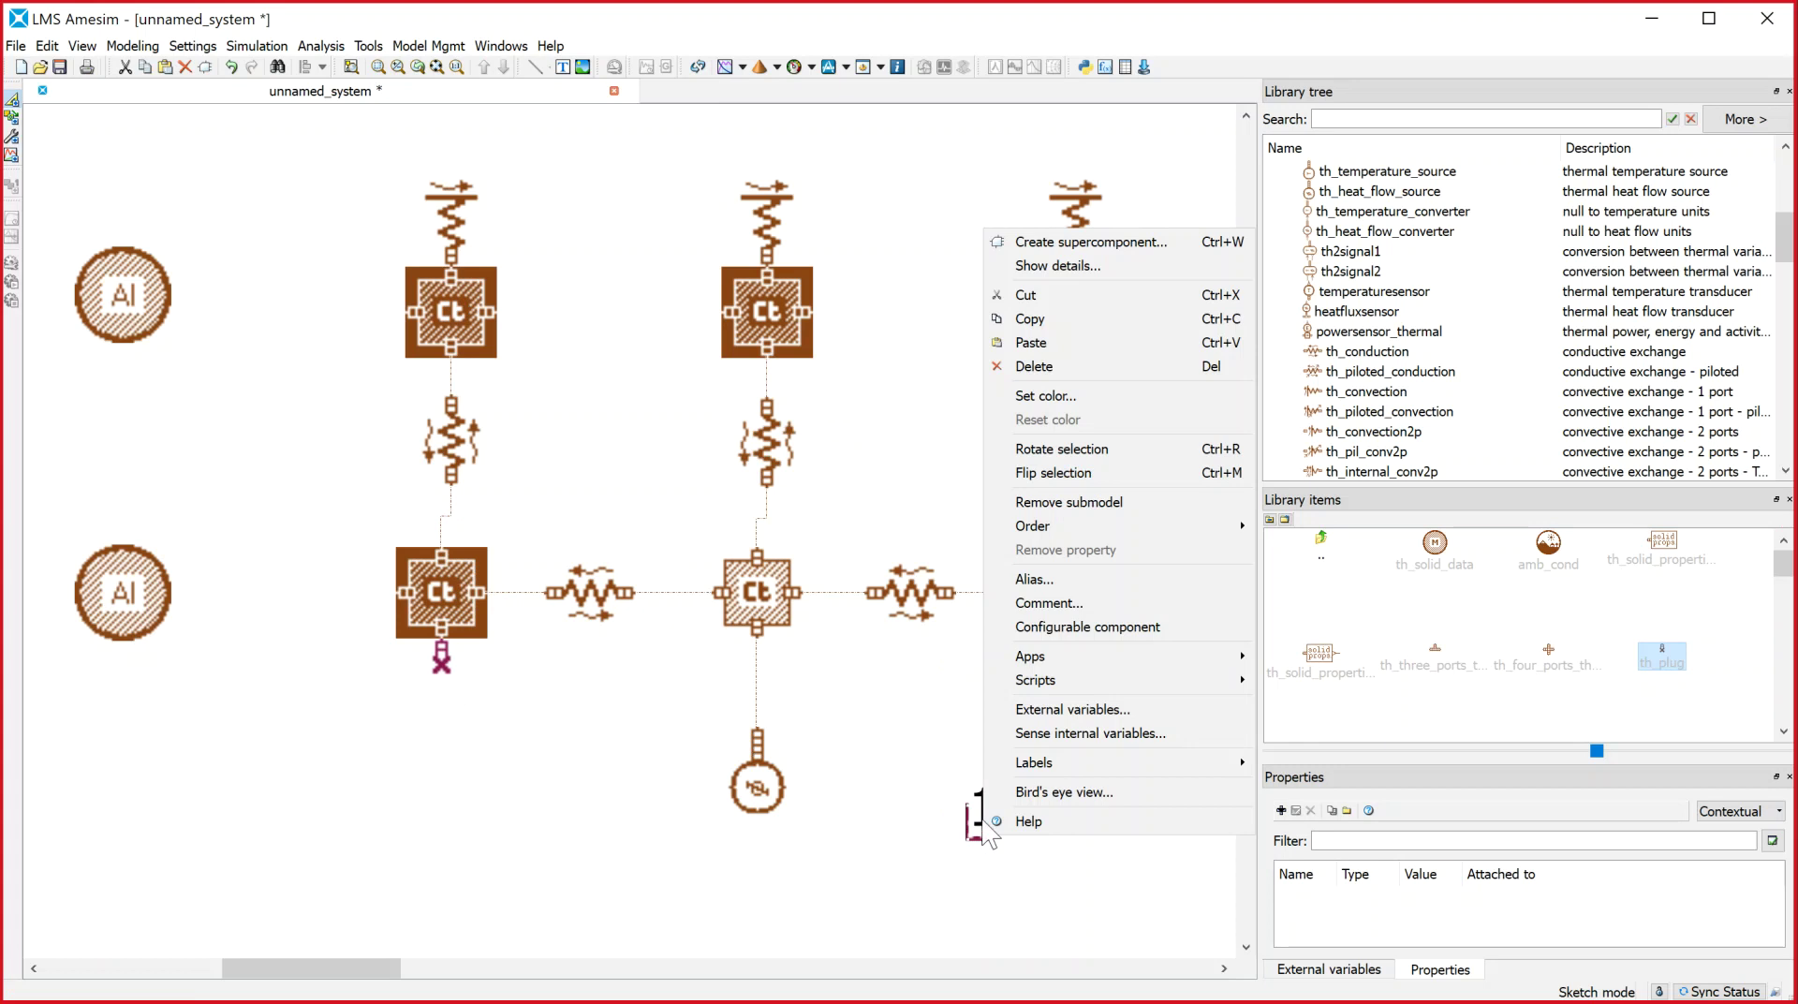
left_click(1094, 453)
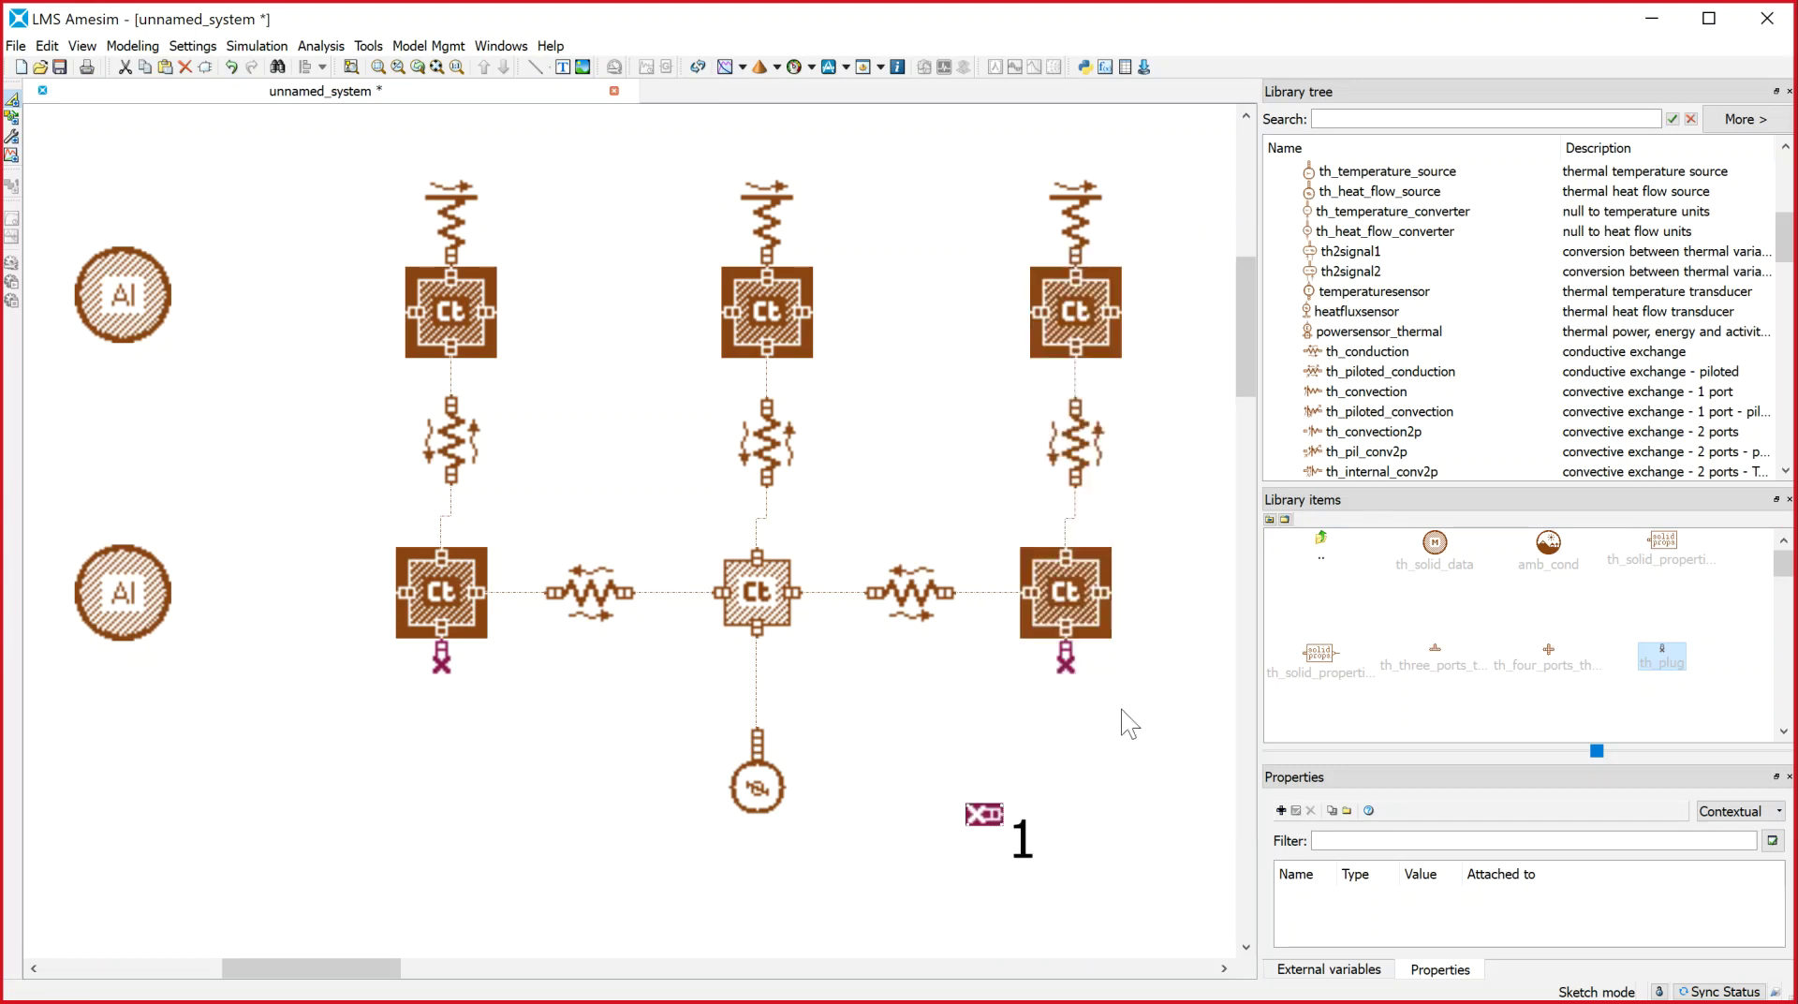
Copy the horizontal plug and paste three copies: two between the thermal mass columns and one beside the lower row's first mass
right_click(986, 823)
left_click(1079, 302)
right_click(1044, 822)
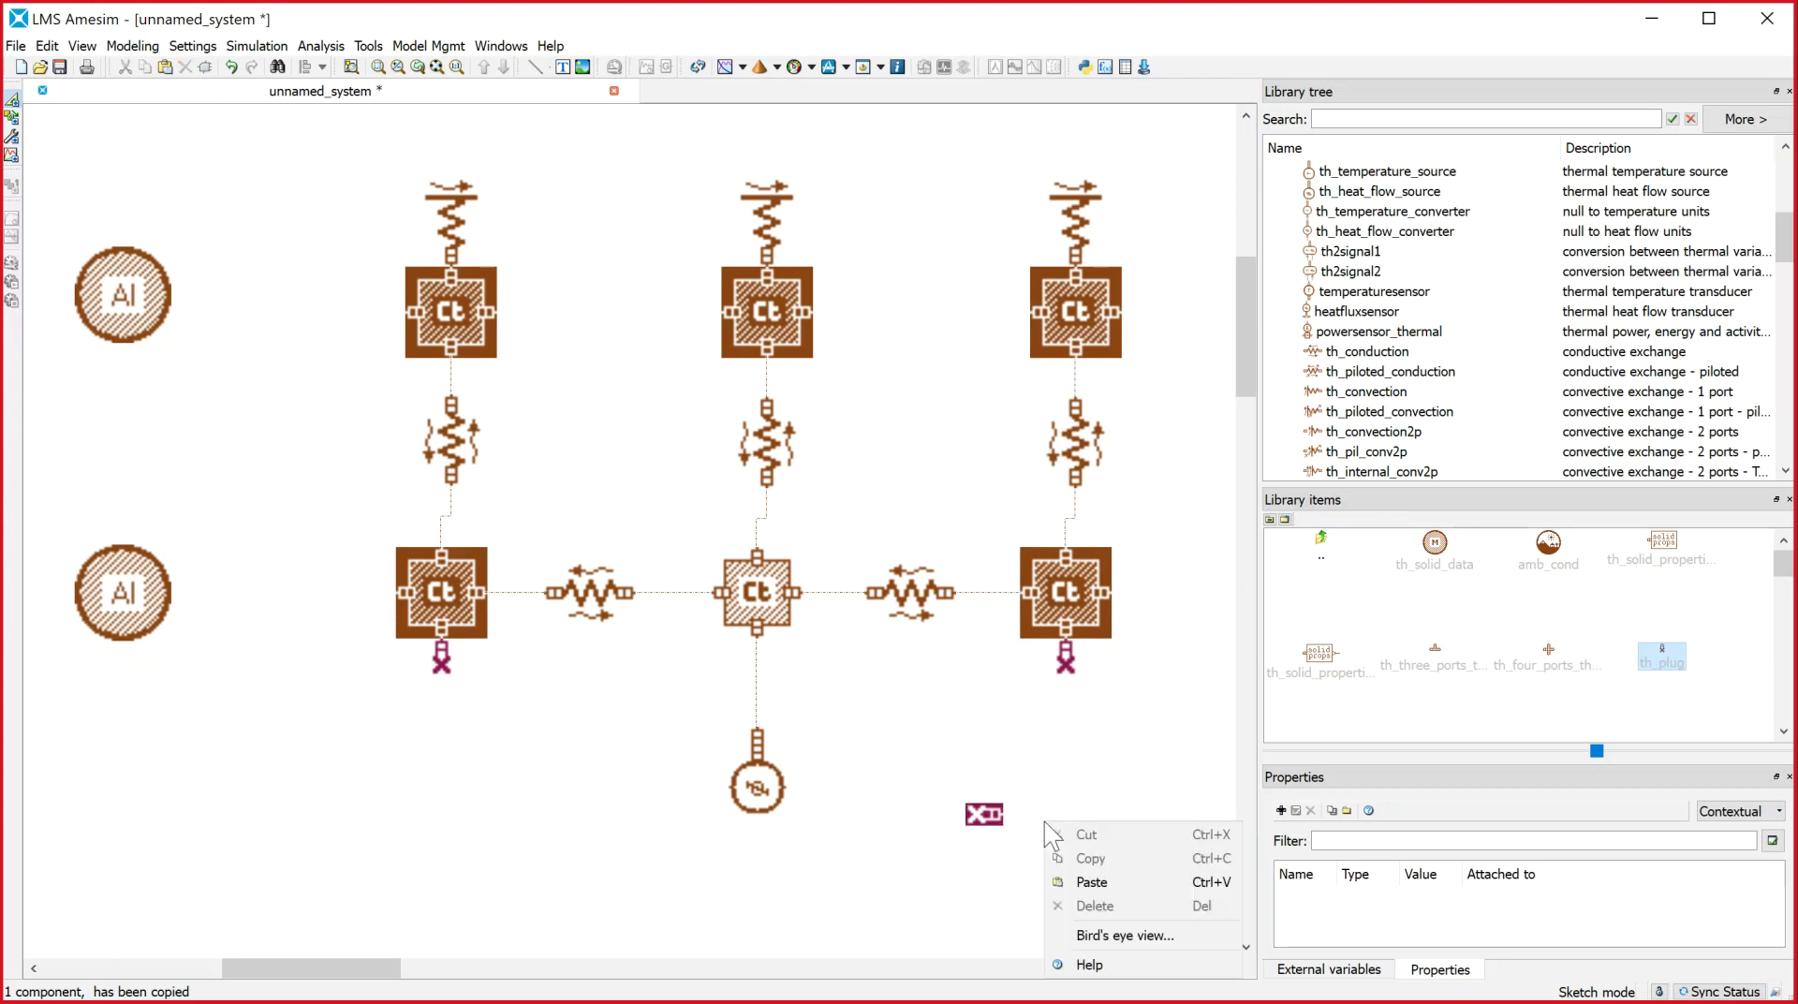
left_click(1092, 882)
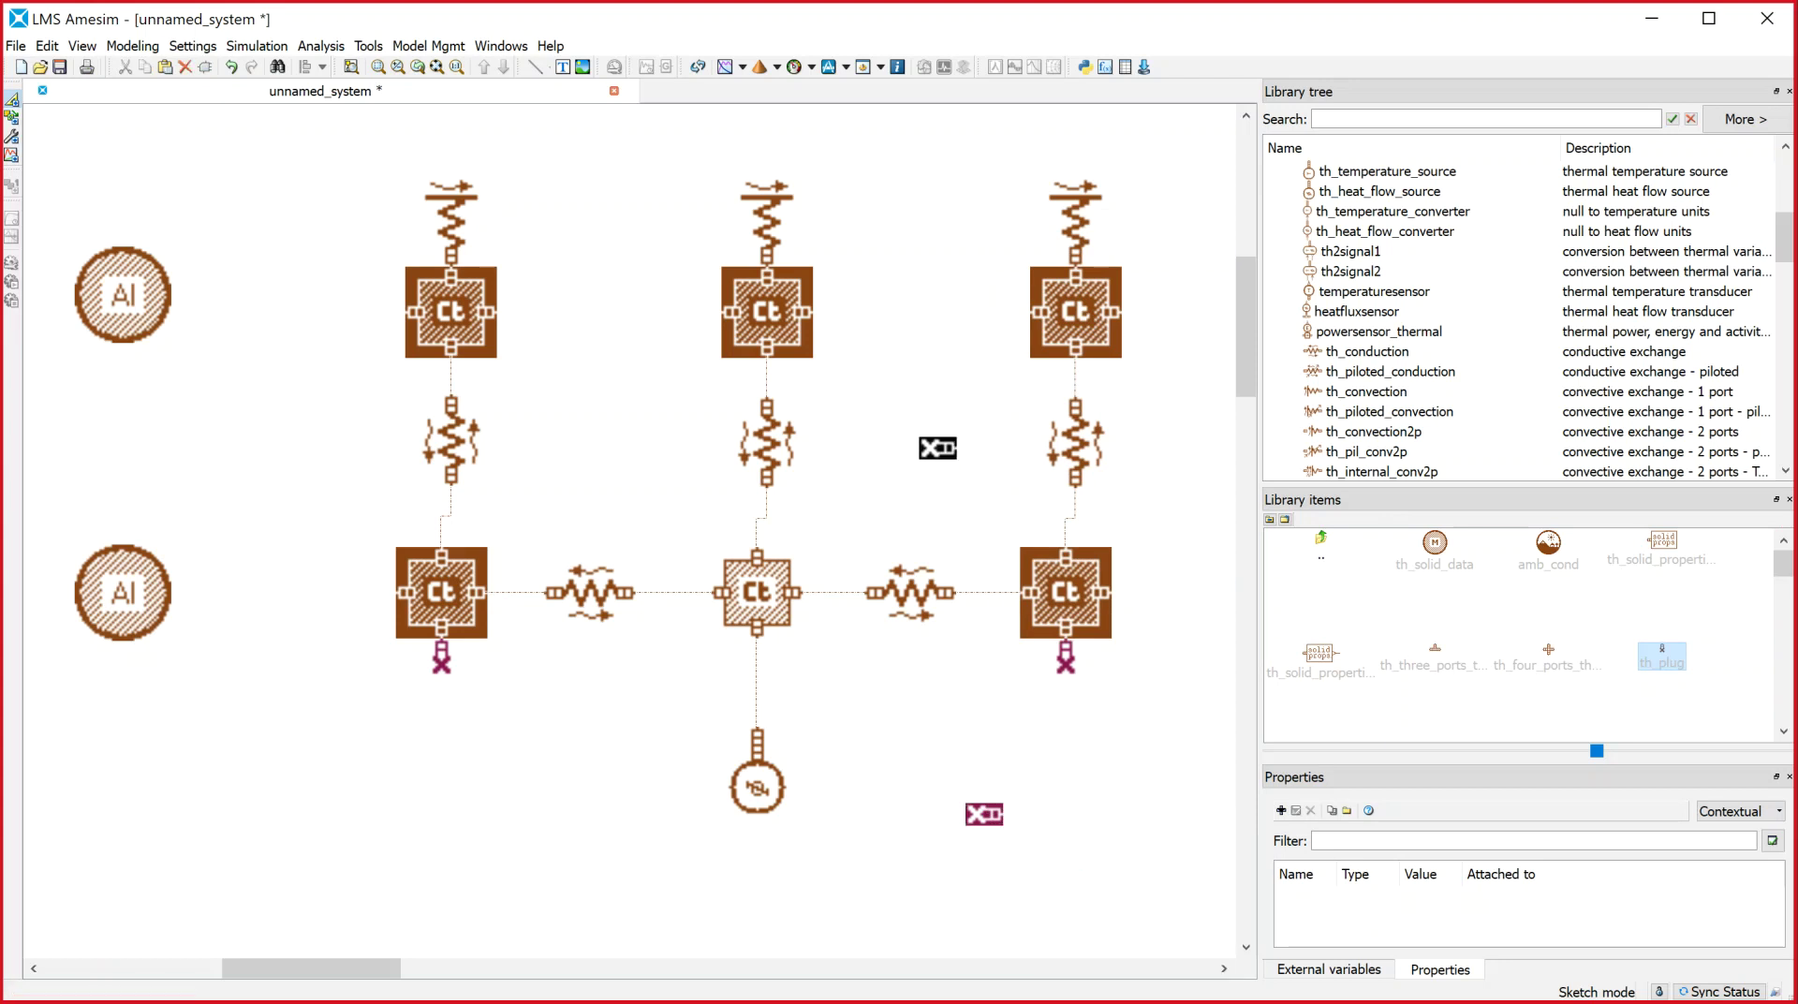
right_click(1060, 771)
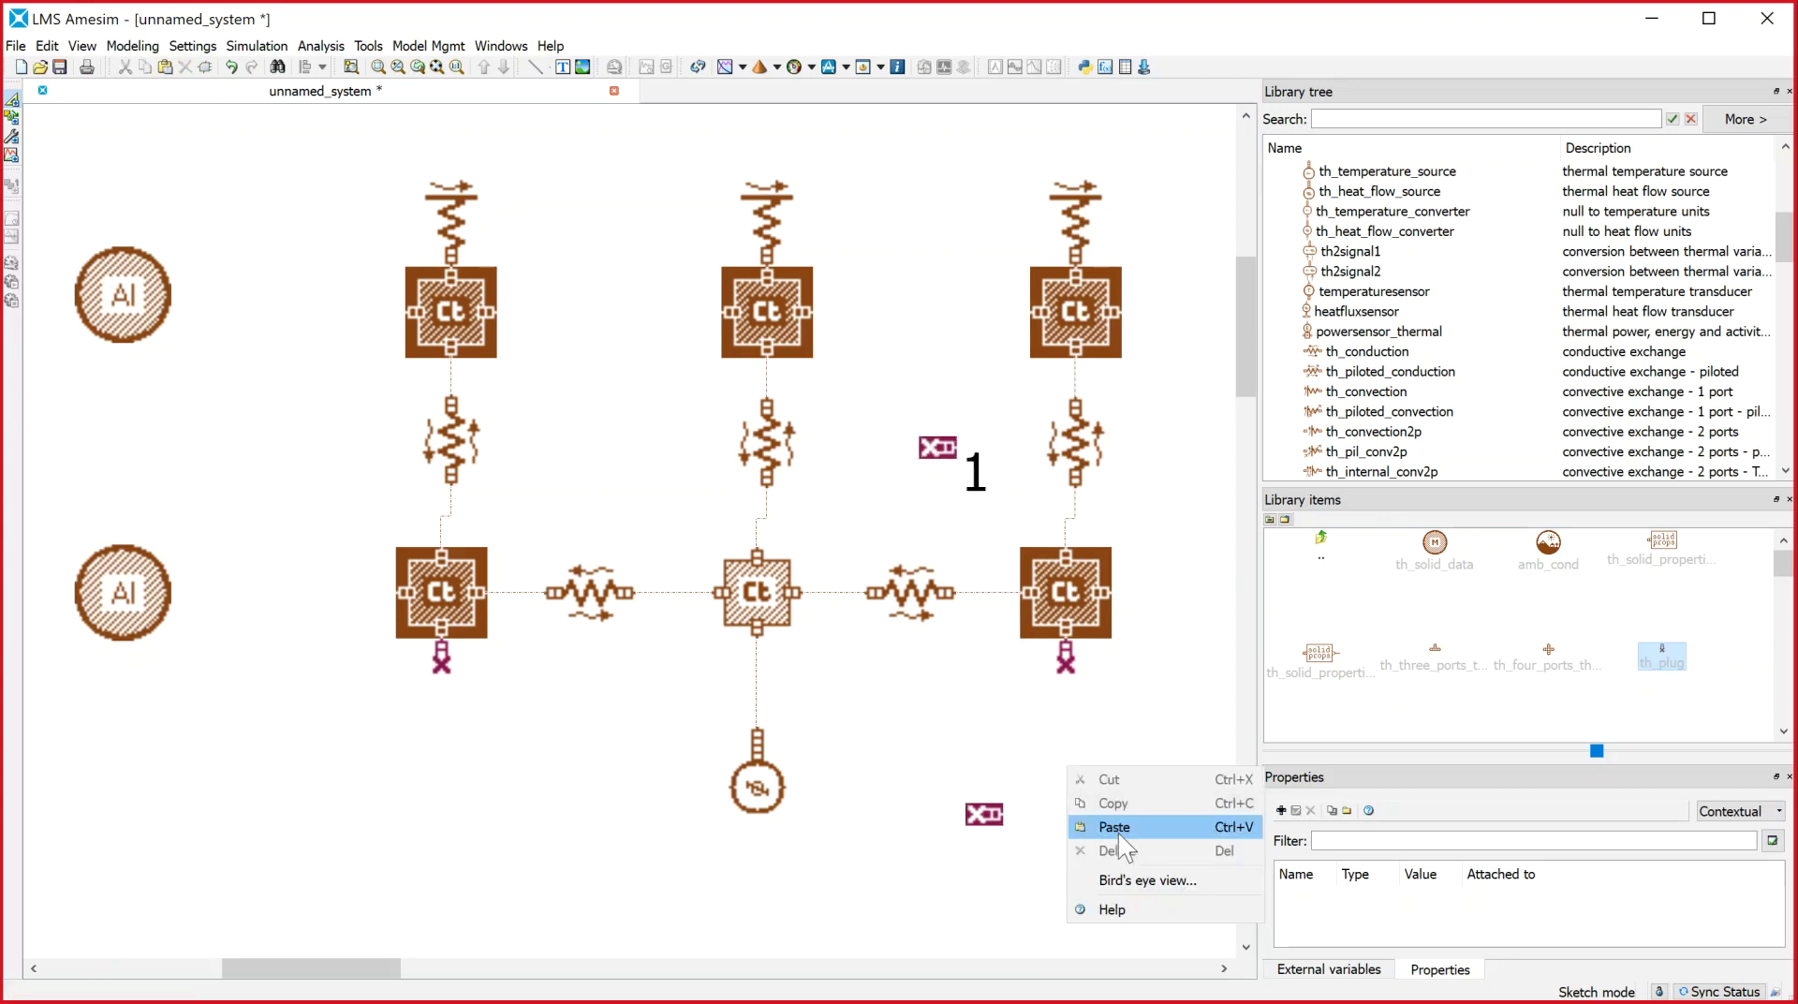
left_click(1108, 829)
left_click(609, 391)
right_click(521, 751)
left_click(605, 811)
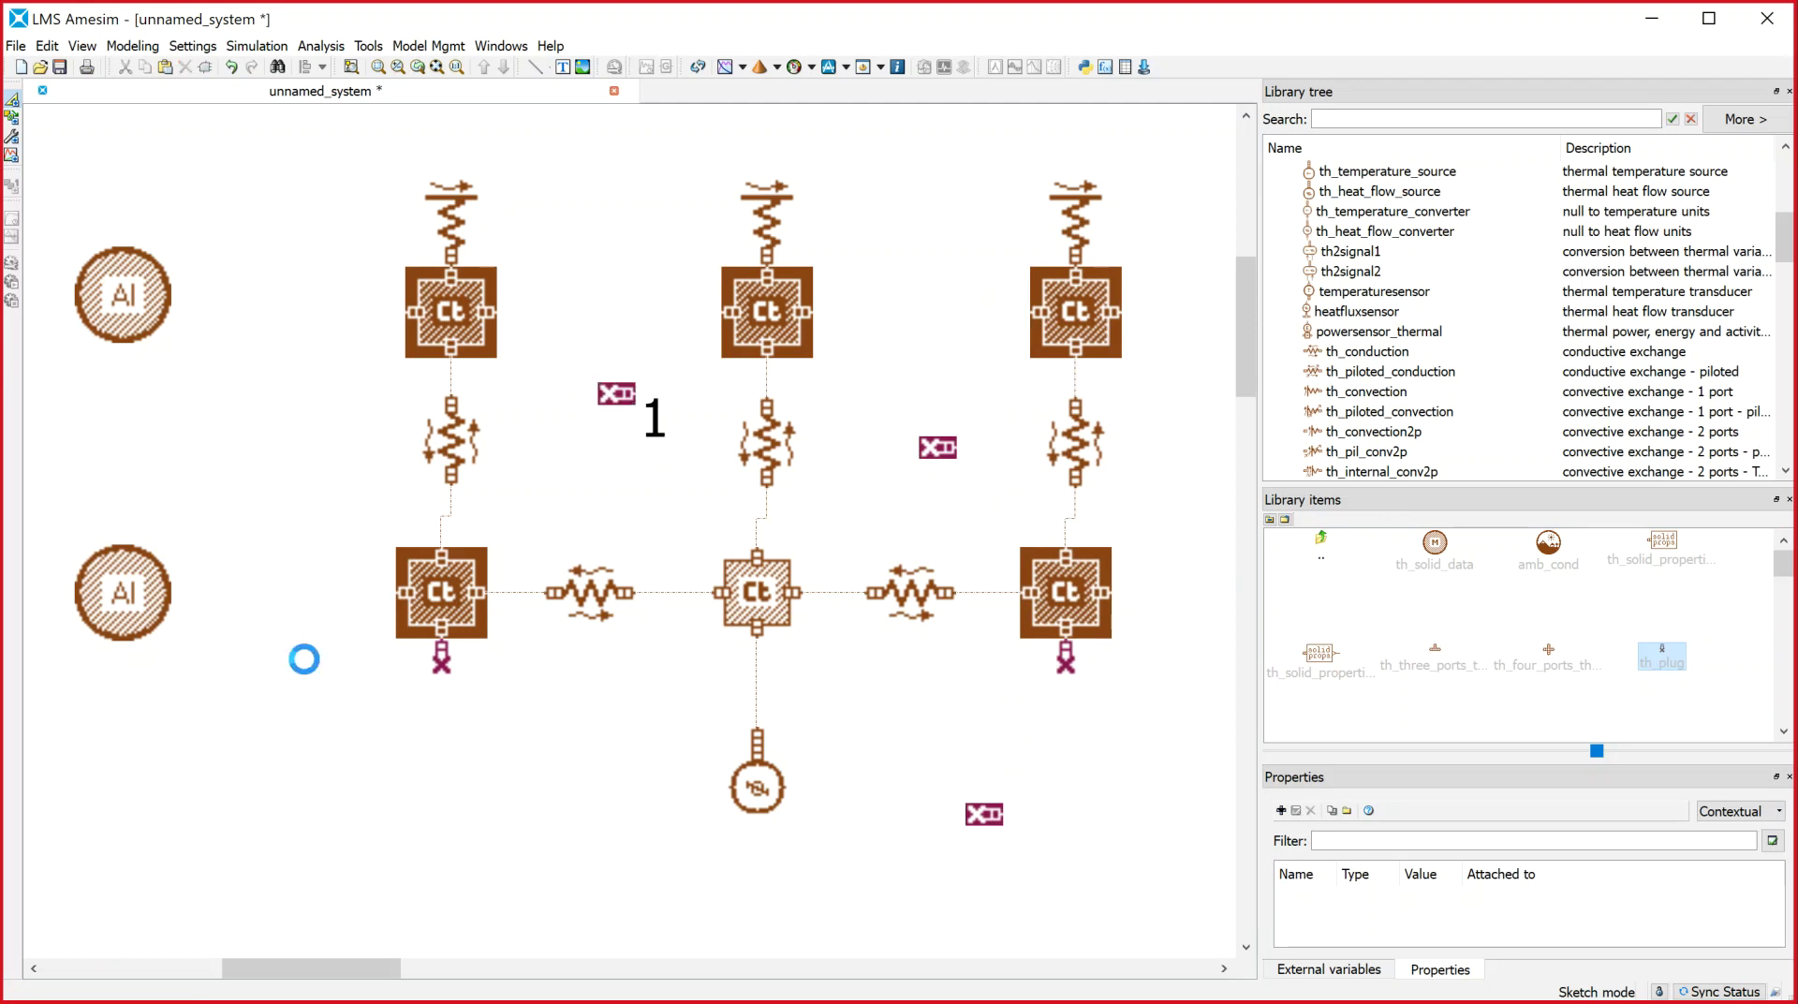
left_click(298, 604)
Paste another horizontal plug, mirrored so its port faces left, beside the right side of the upper row's third thermal mass
right_click(312, 473)
left_click(360, 532)
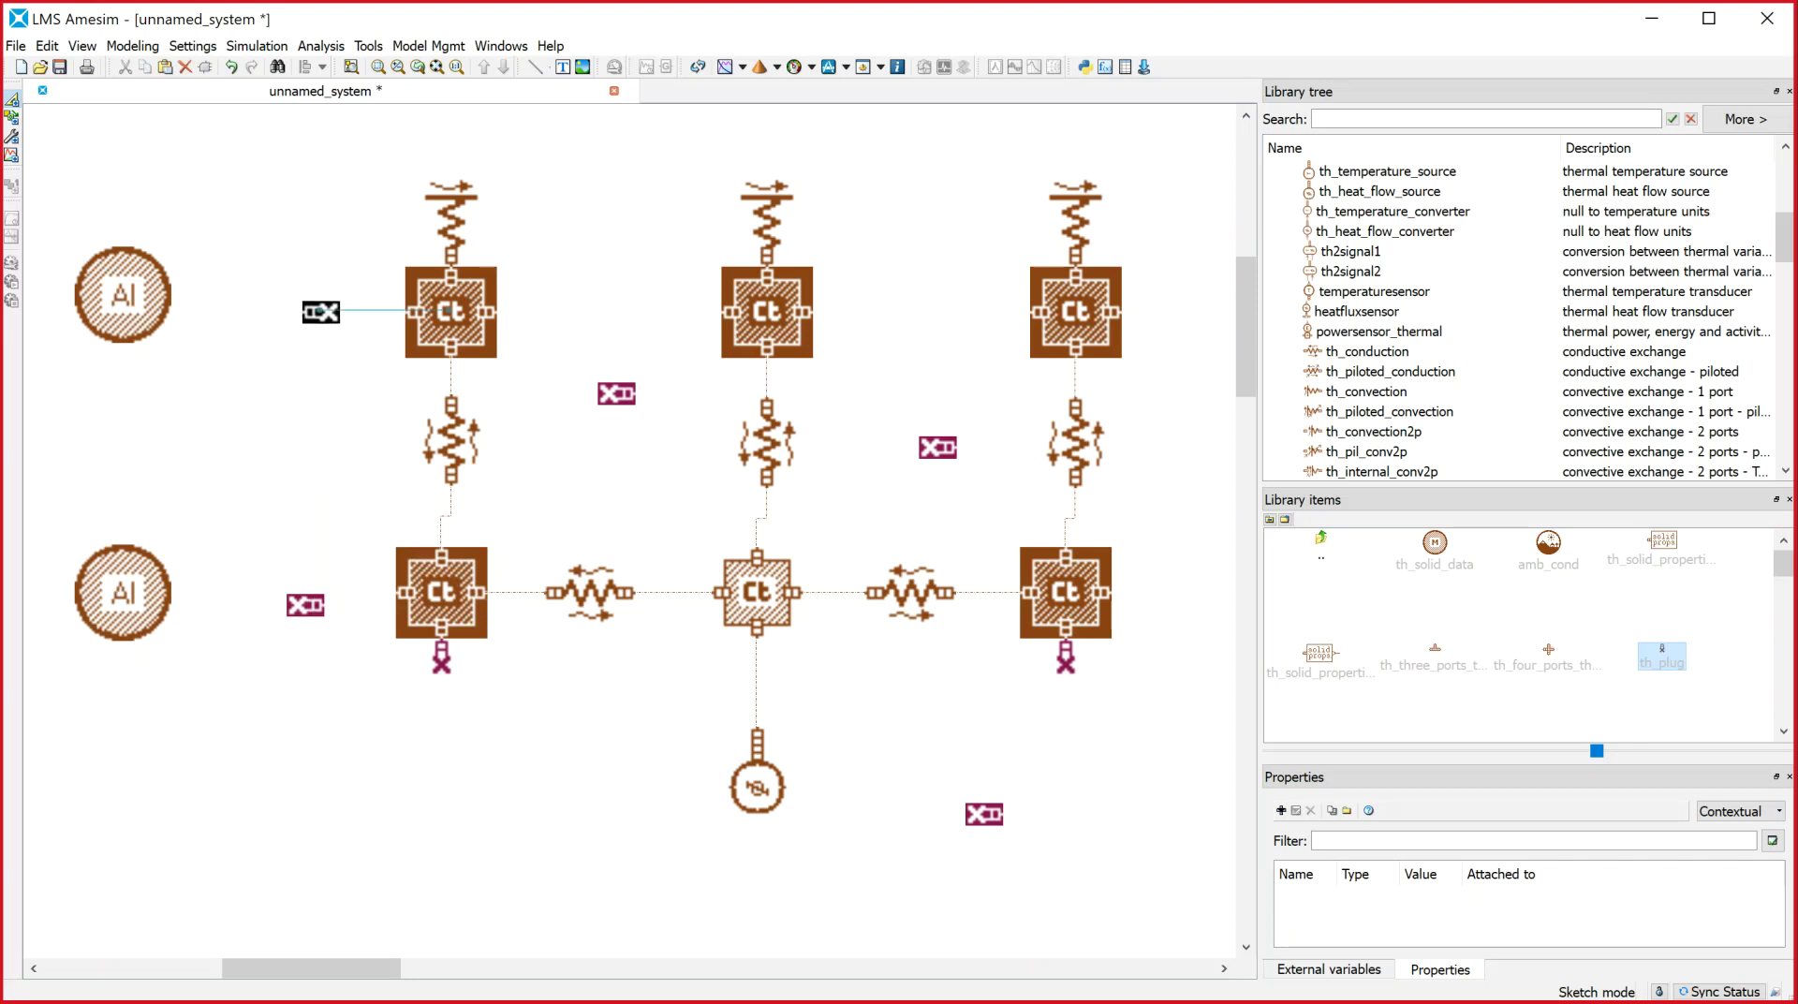
left_click(1179, 312)
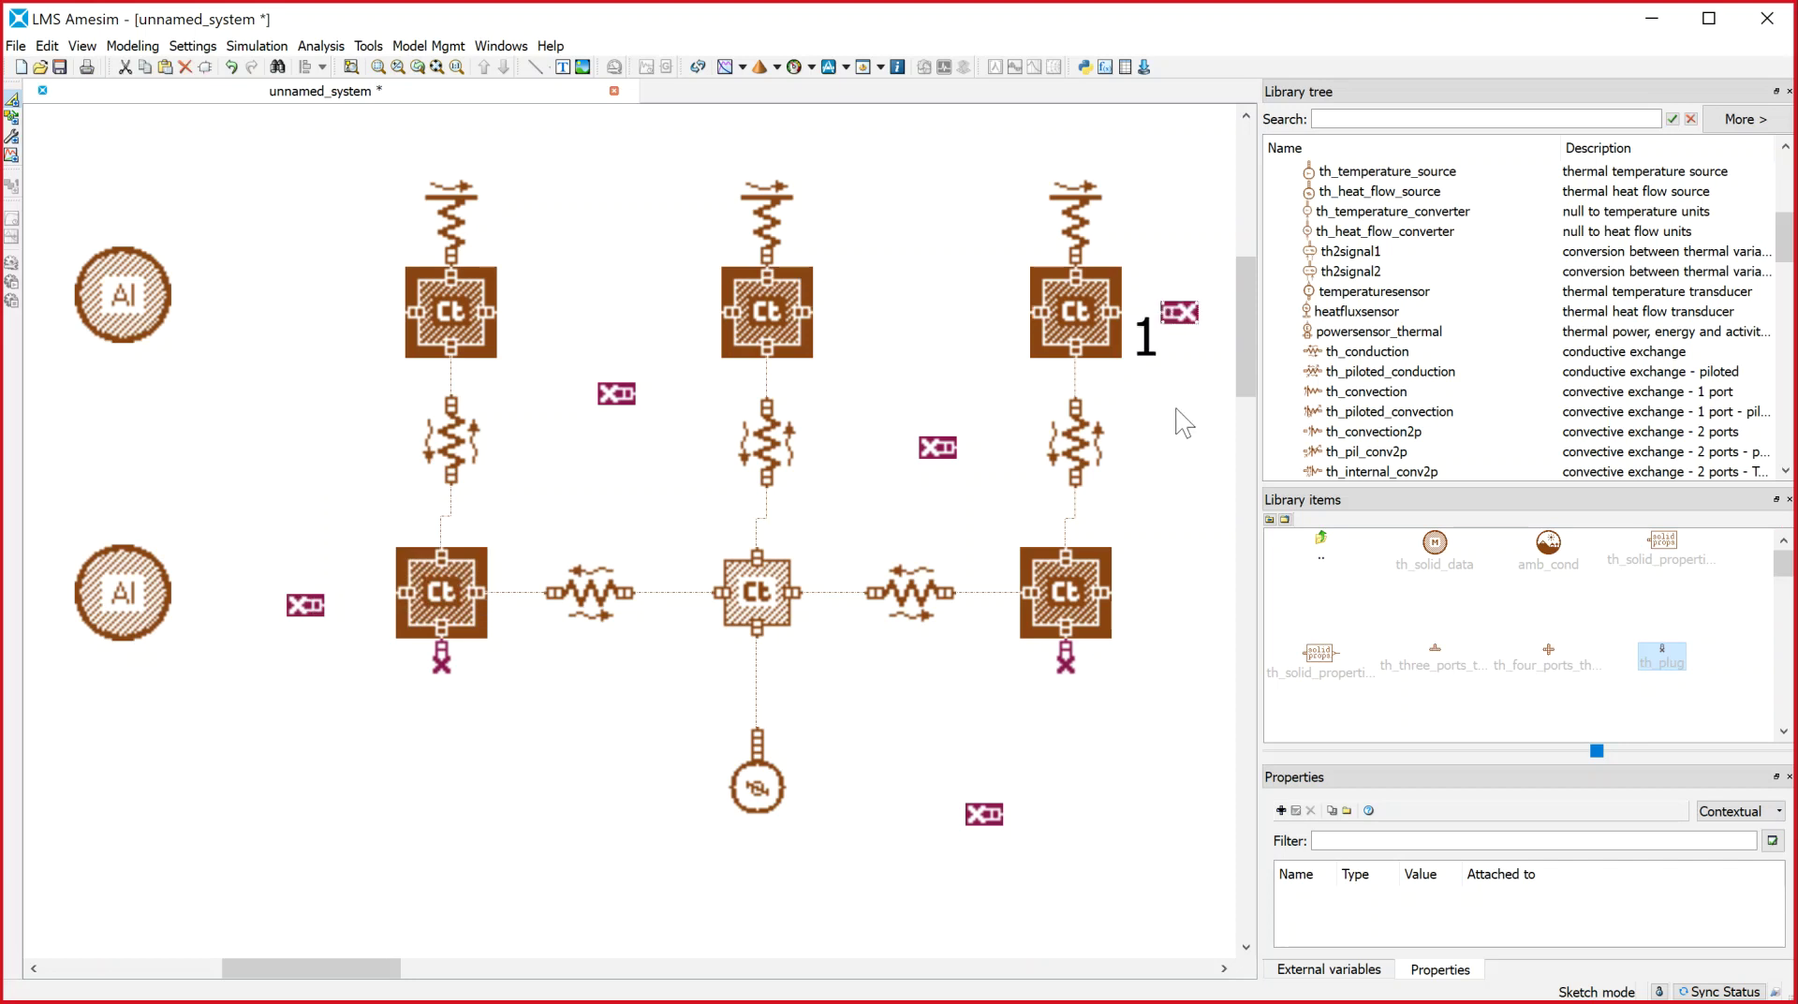
Attach the loose plugs to the left ports of the lower first mass and all upper masses, and to the third upper mass's right port
left_click_drag(301, 609, 362, 600)
left_click_drag(974, 813, 1003, 315)
left_click_drag(619, 395, 693, 319)
left_click_drag(937, 447, 384, 313)
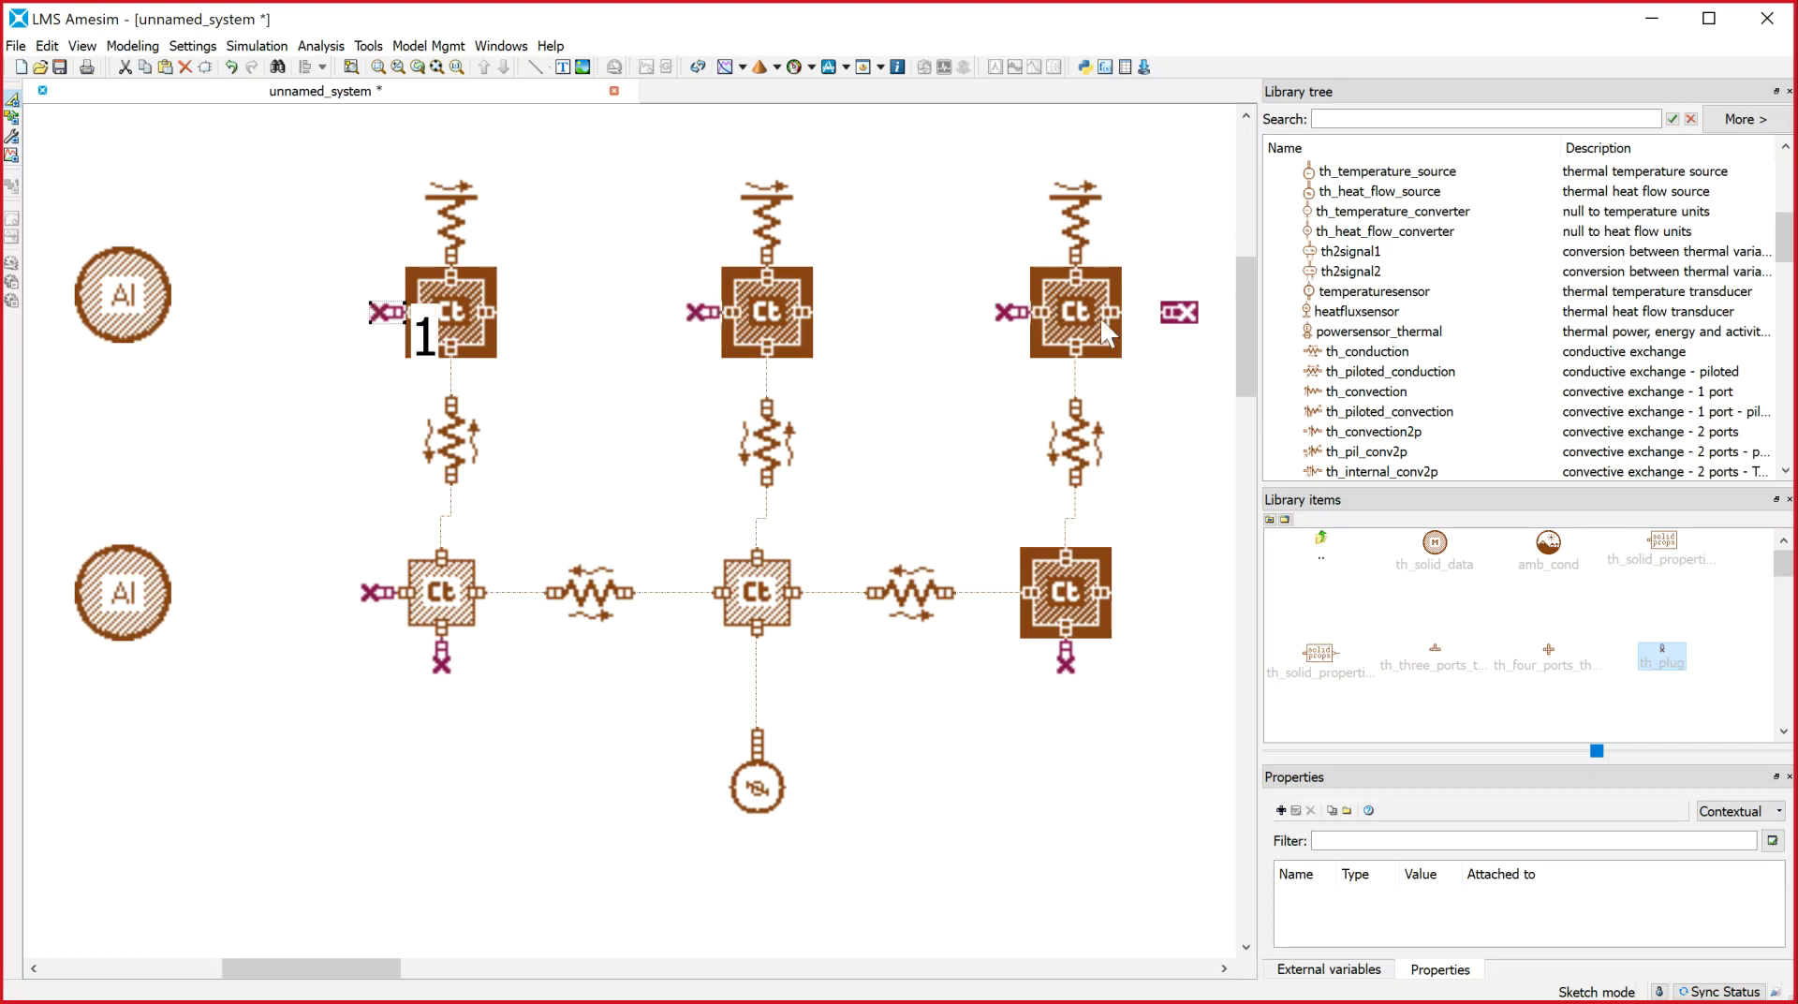
left_click_drag(1180, 315, 1141, 316)
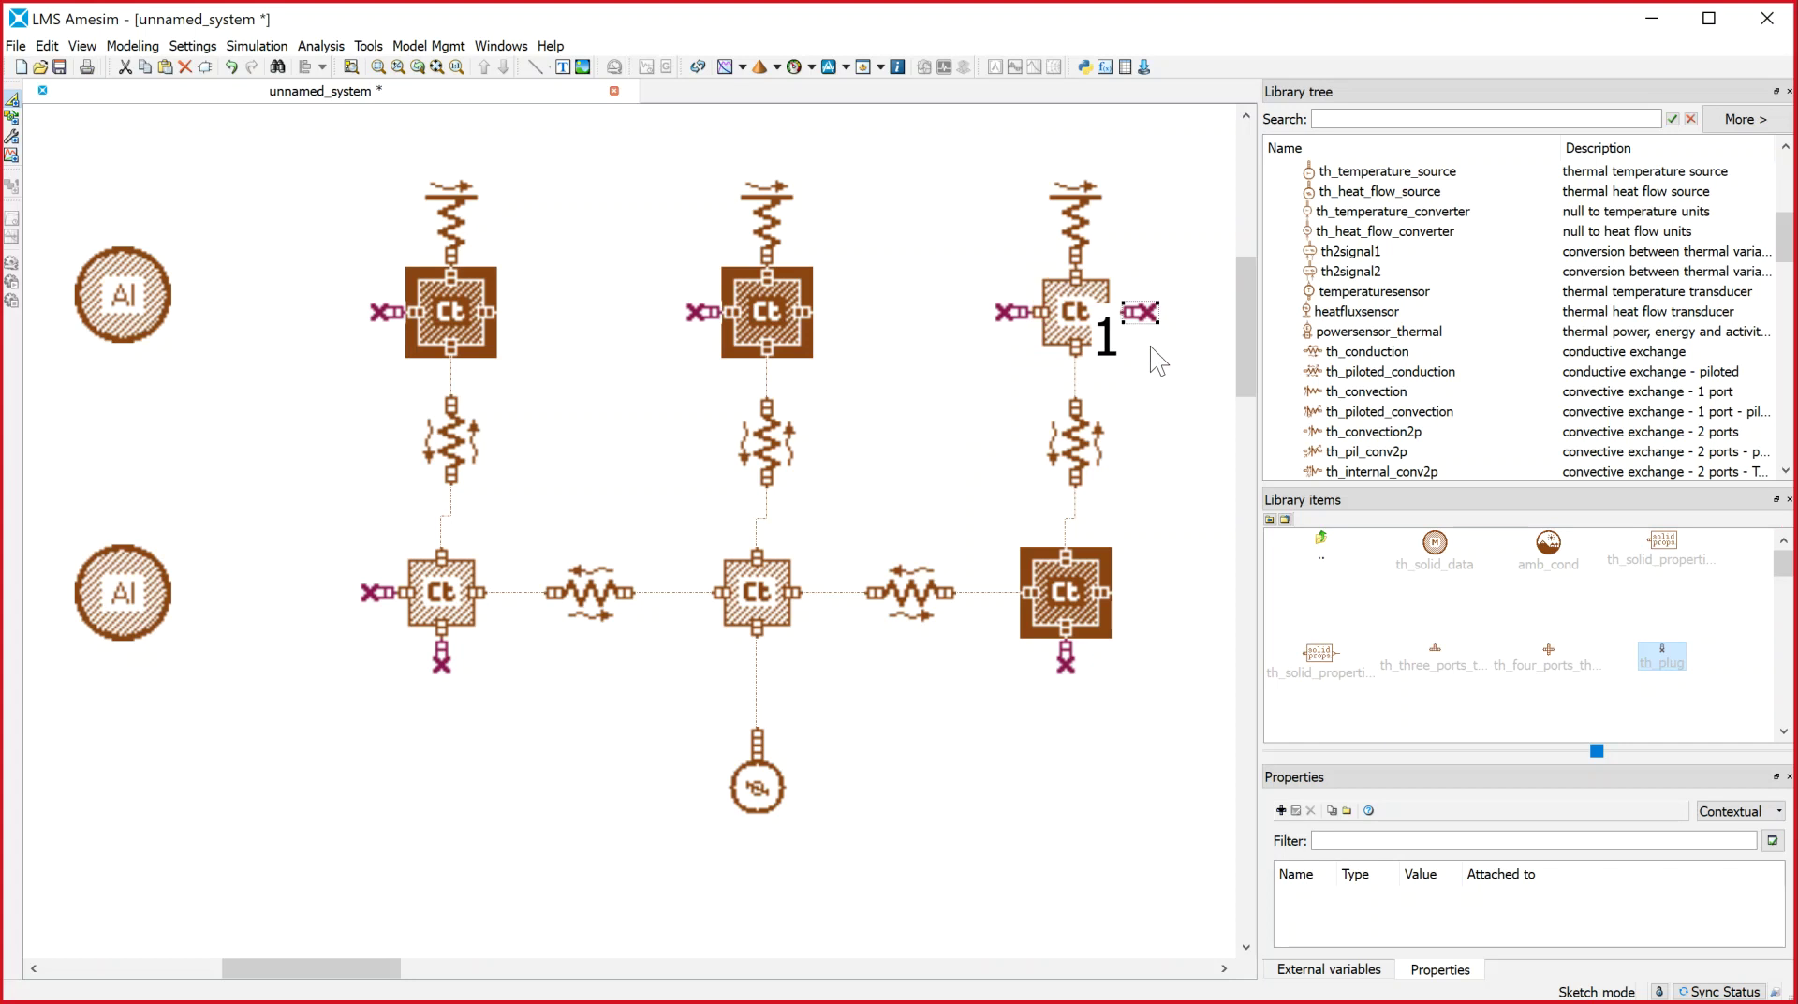
Copy the horizontal plug and attach copies to the right ports of the lower third mass and the upper second and first masses
right_click(1143, 315)
left_click(1194, 395)
right_click(1182, 438)
left_click(1196, 480)
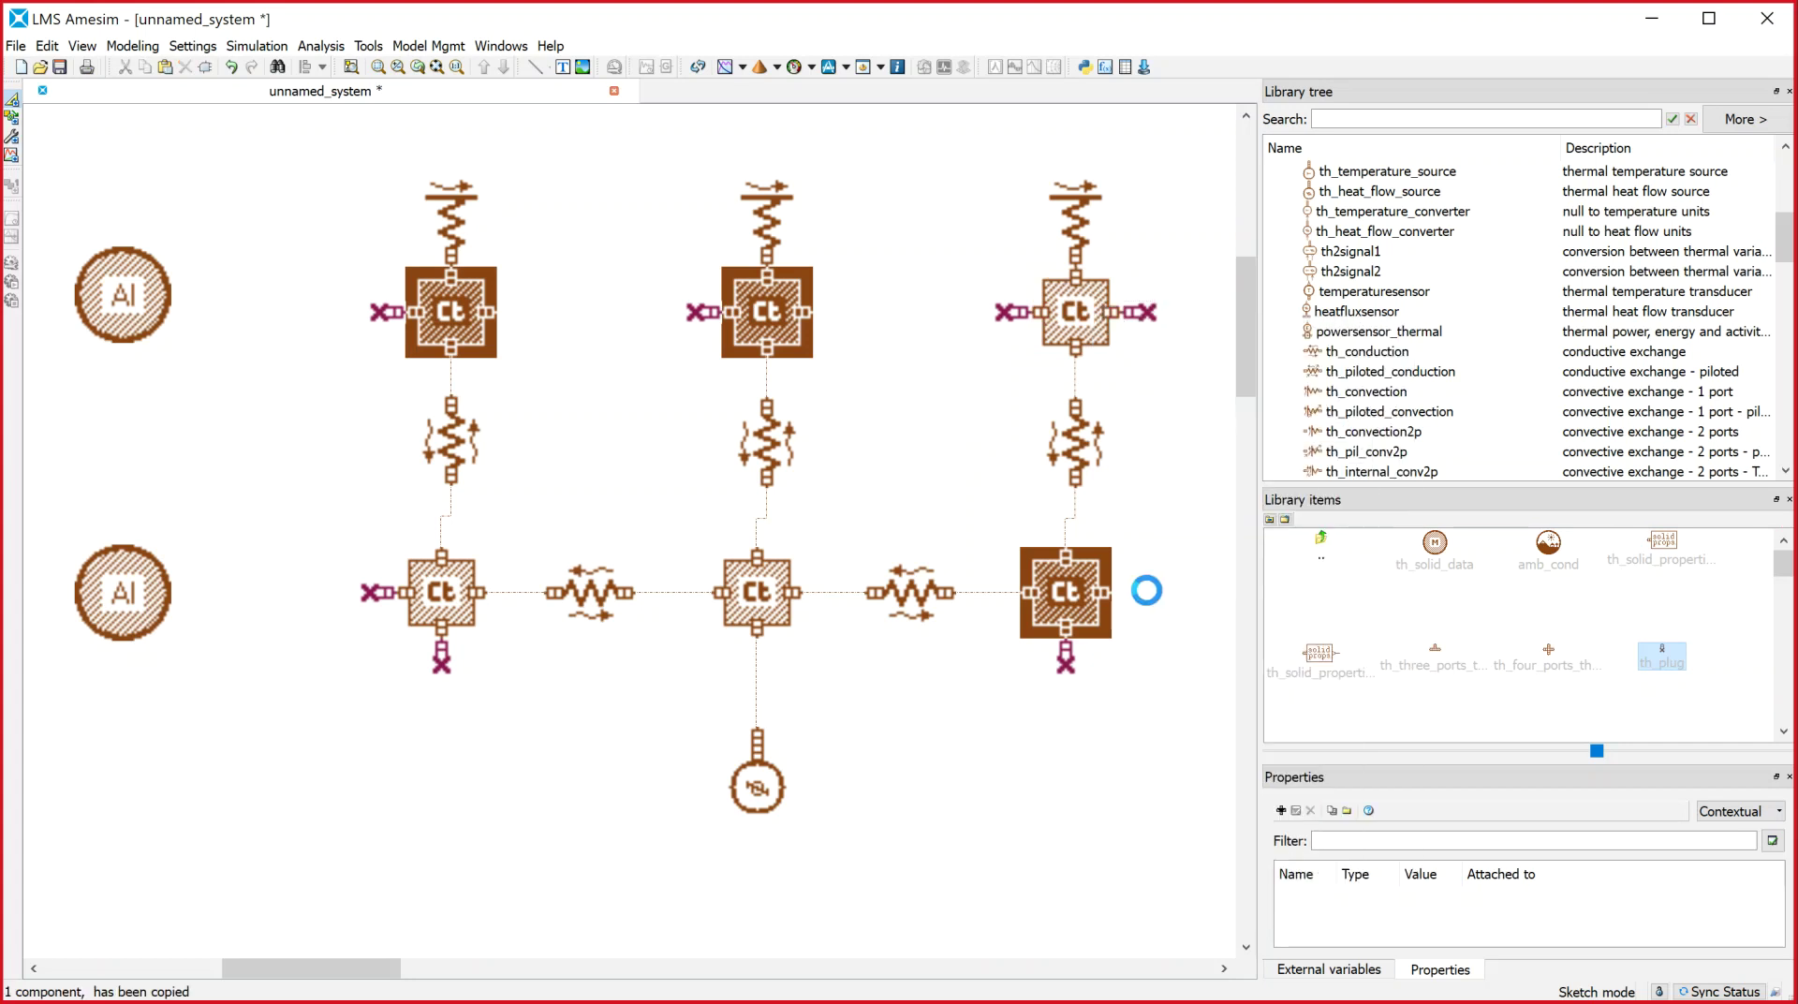
left_click(1133, 592)
right_click(926, 459)
left_click(974, 519)
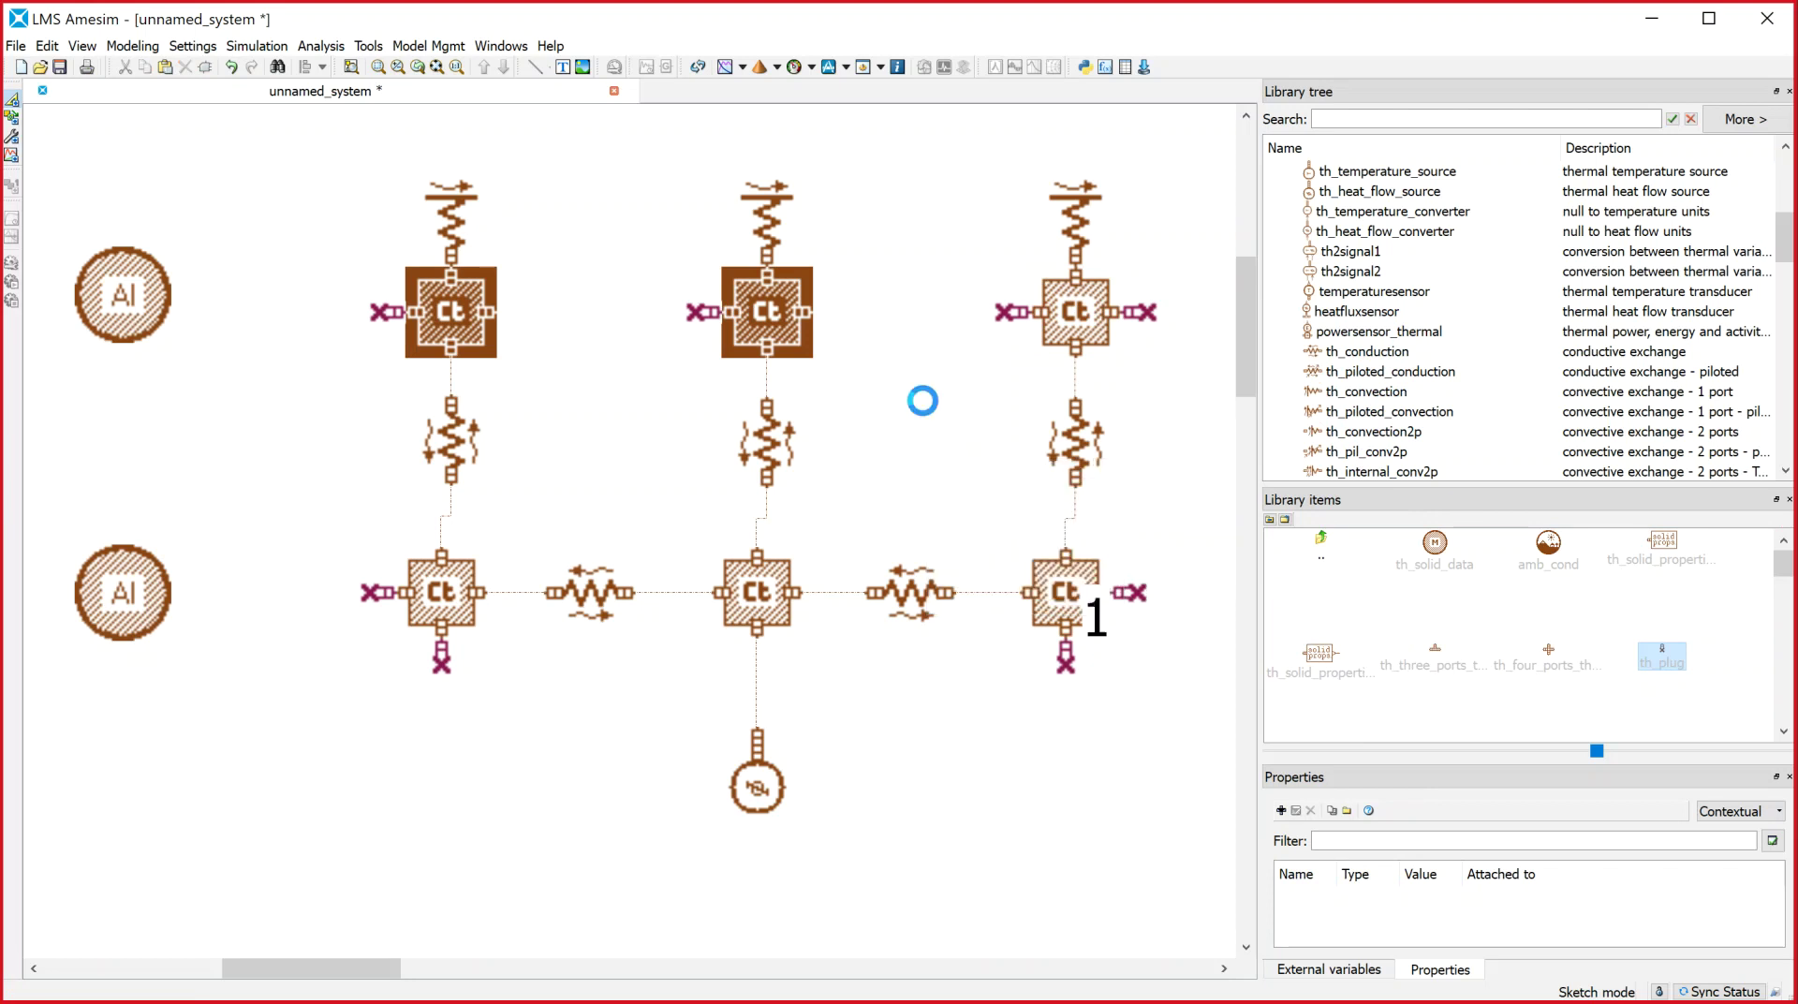
left_click(832, 311)
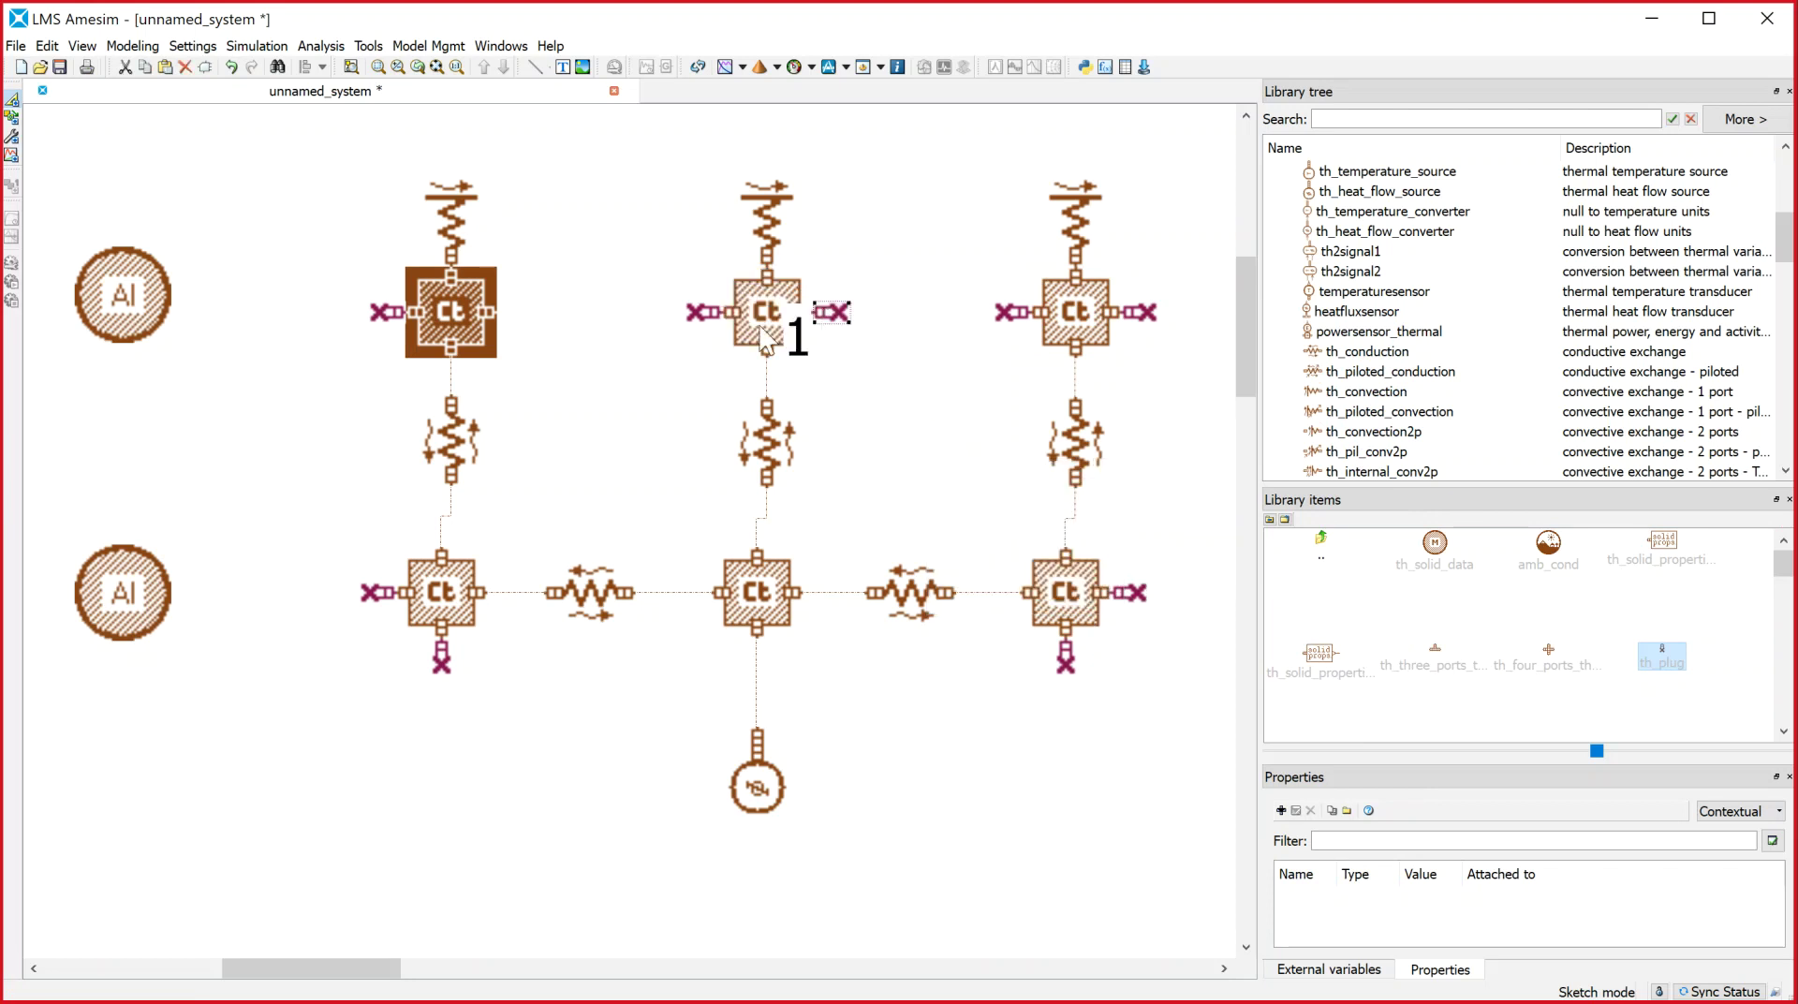
right_click(573, 431)
left_click(622, 491)
left_click(517, 311)
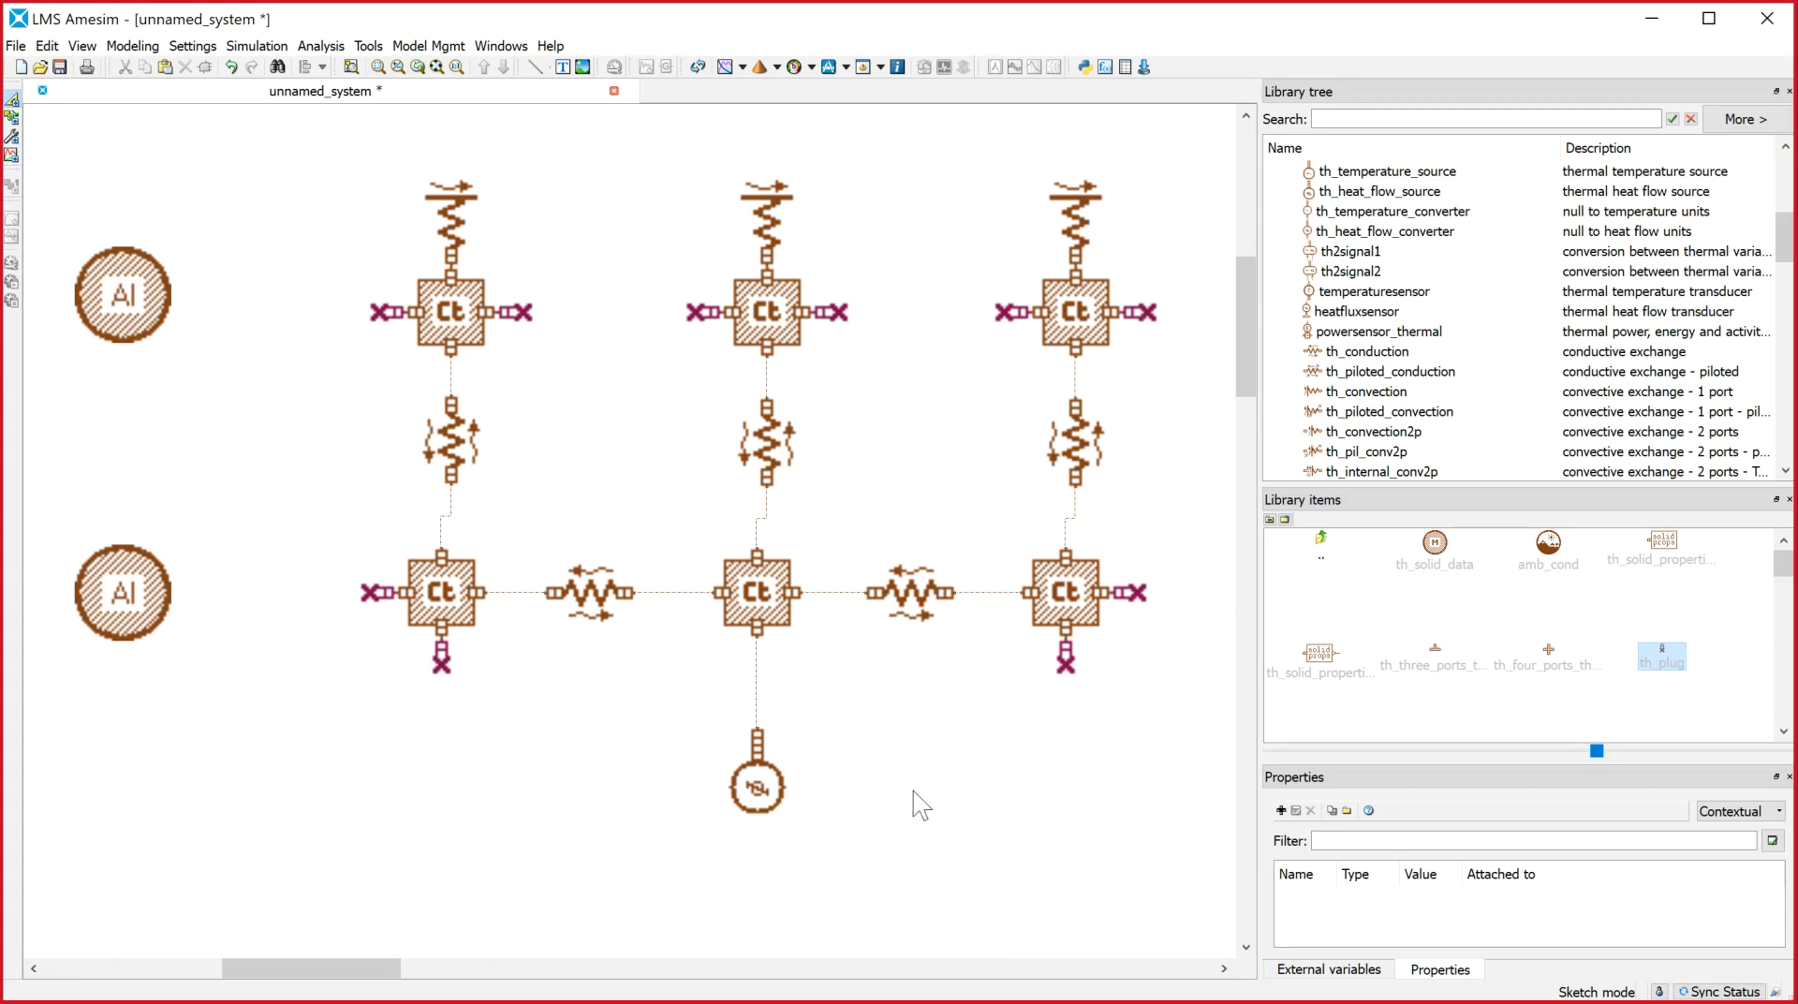
Switch from submodel mode to parameter mode, saving the model as Windturbine_Heat_Transfer_002
left_click(12, 116)
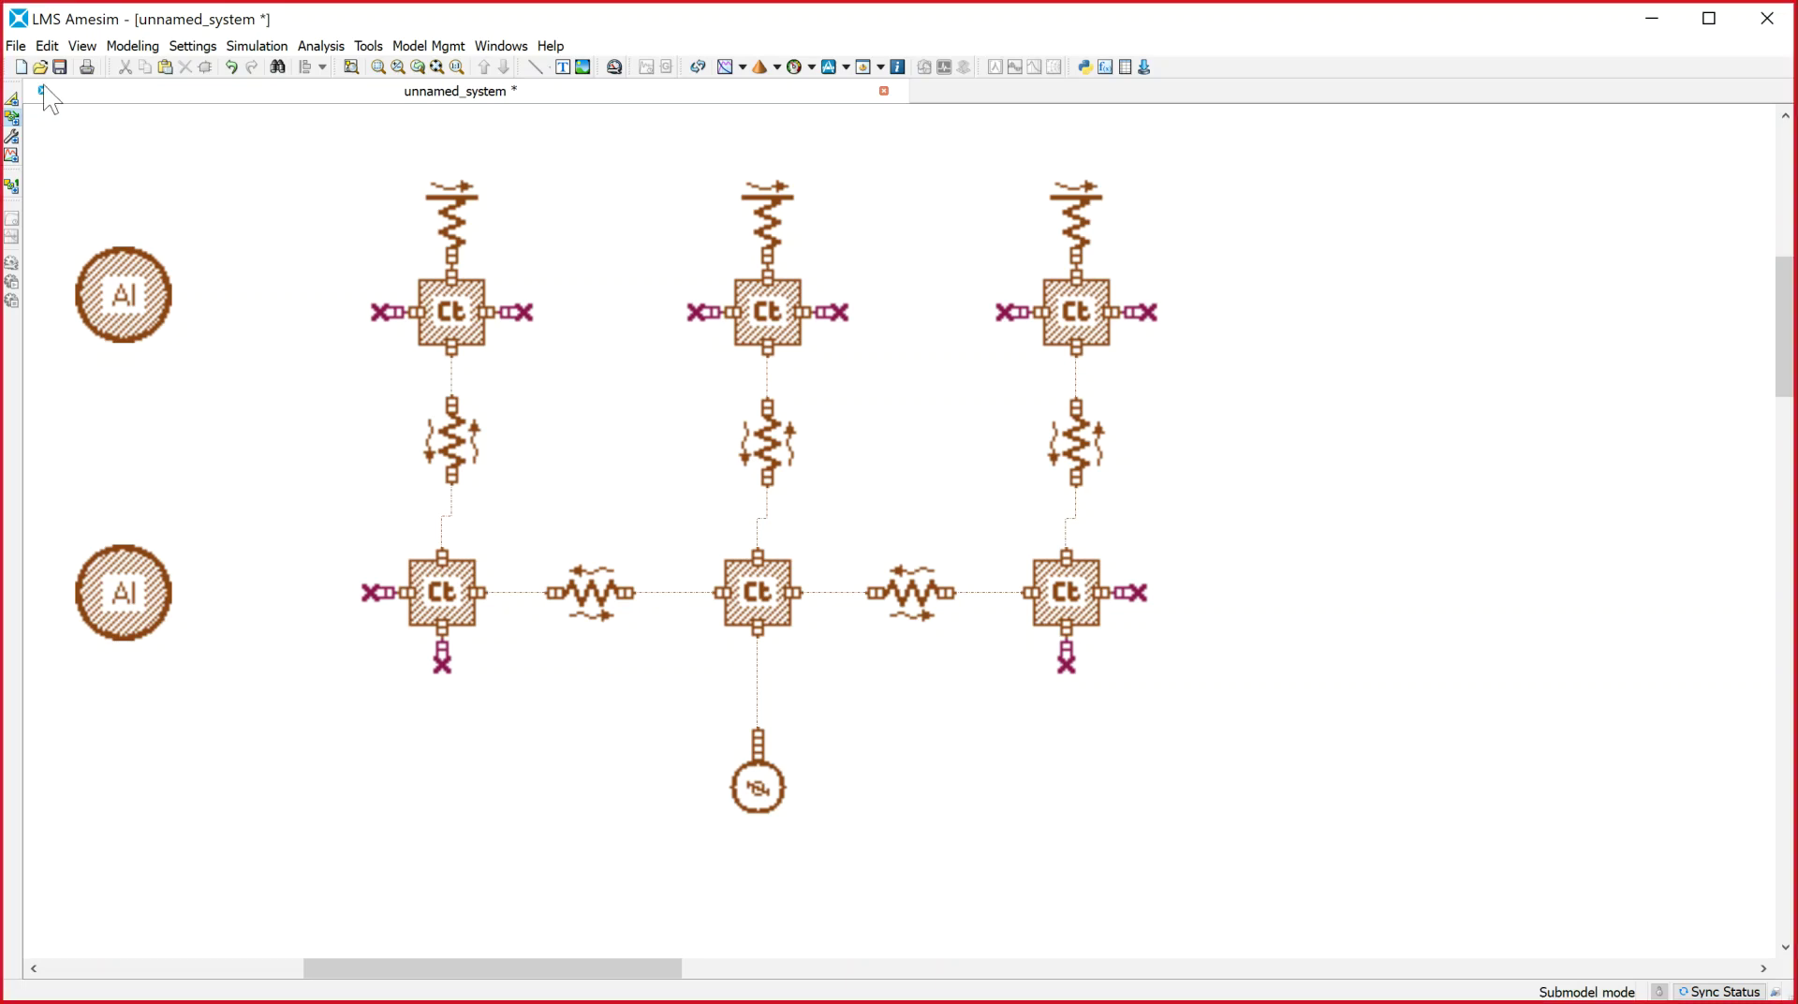
left_click(12, 137)
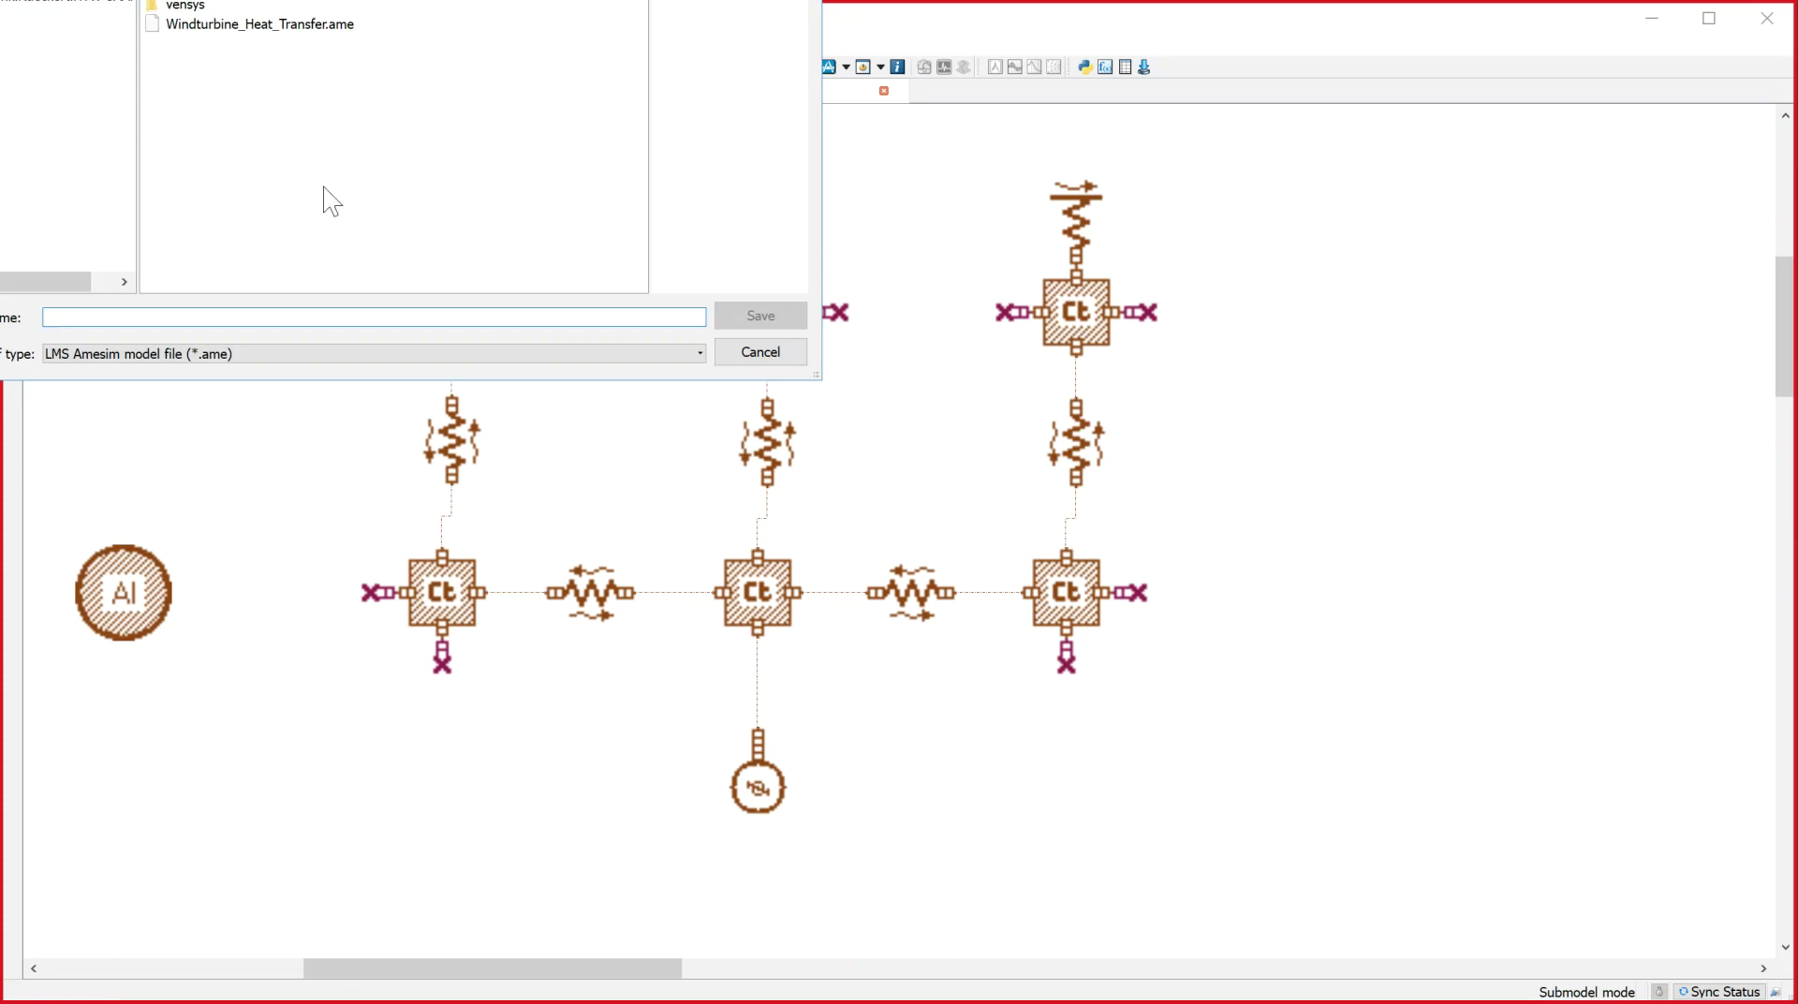
left_click_drag(309, 1, 622, 171)
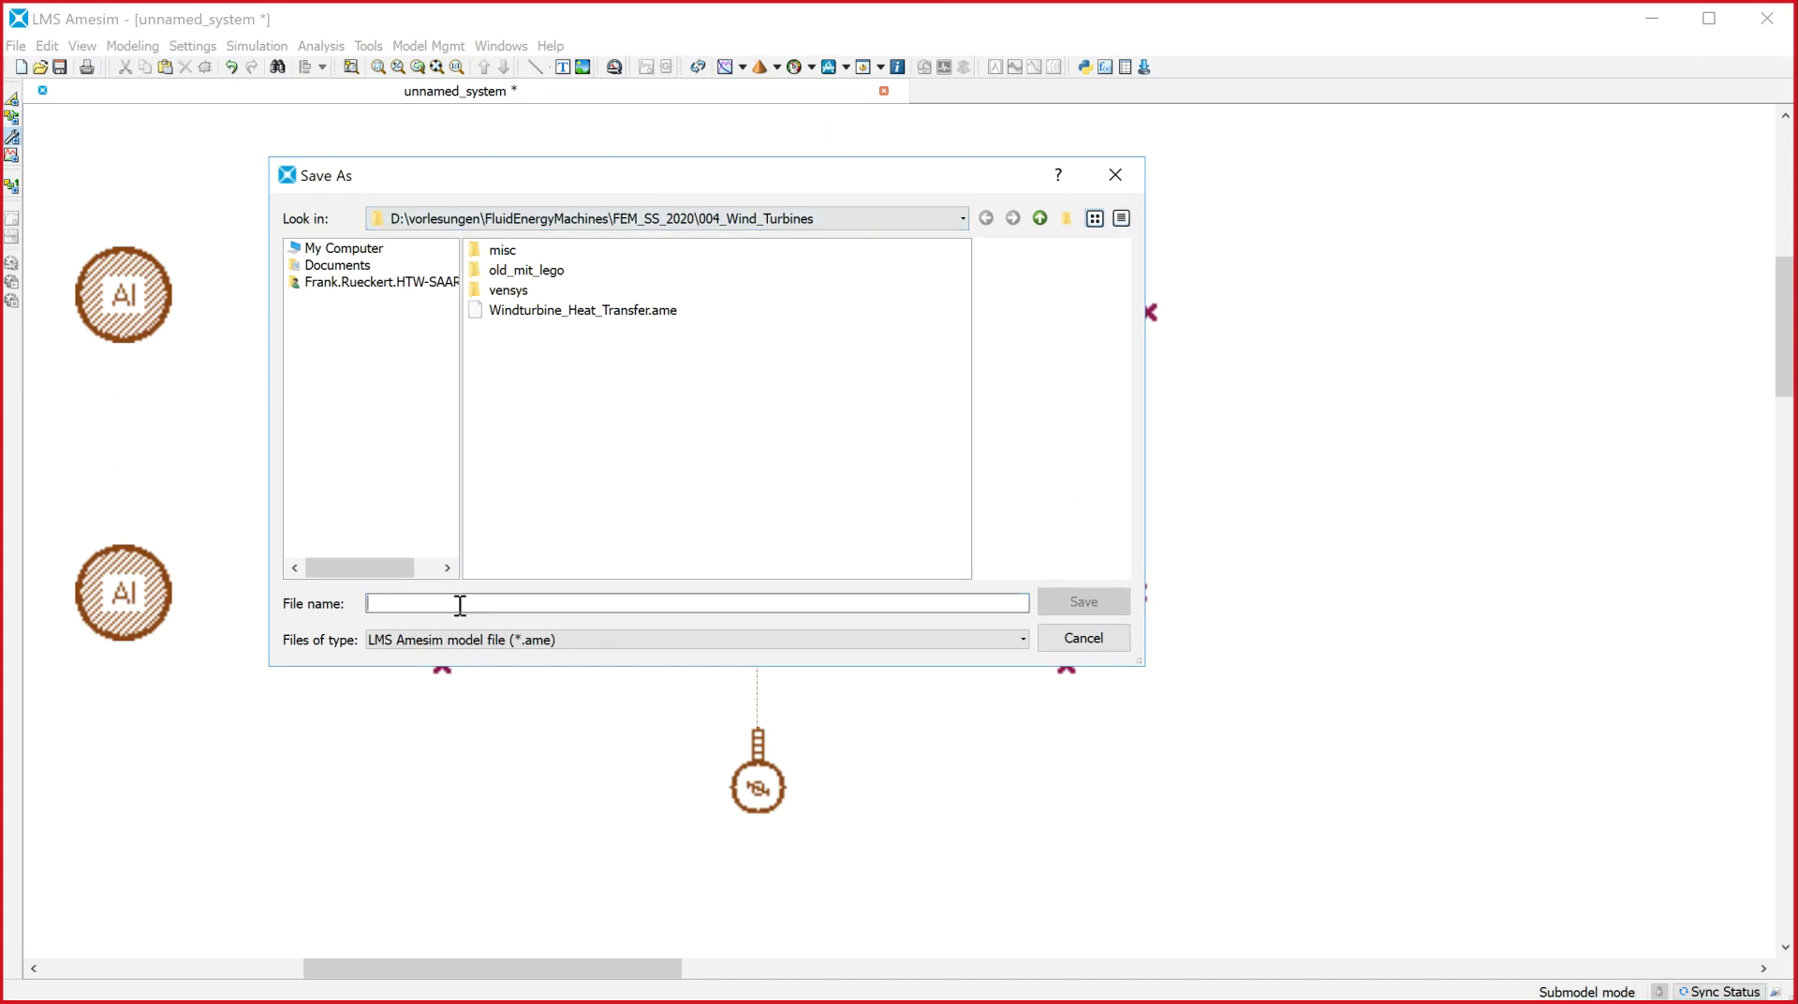
type("Windturbine_Heat_Transf")
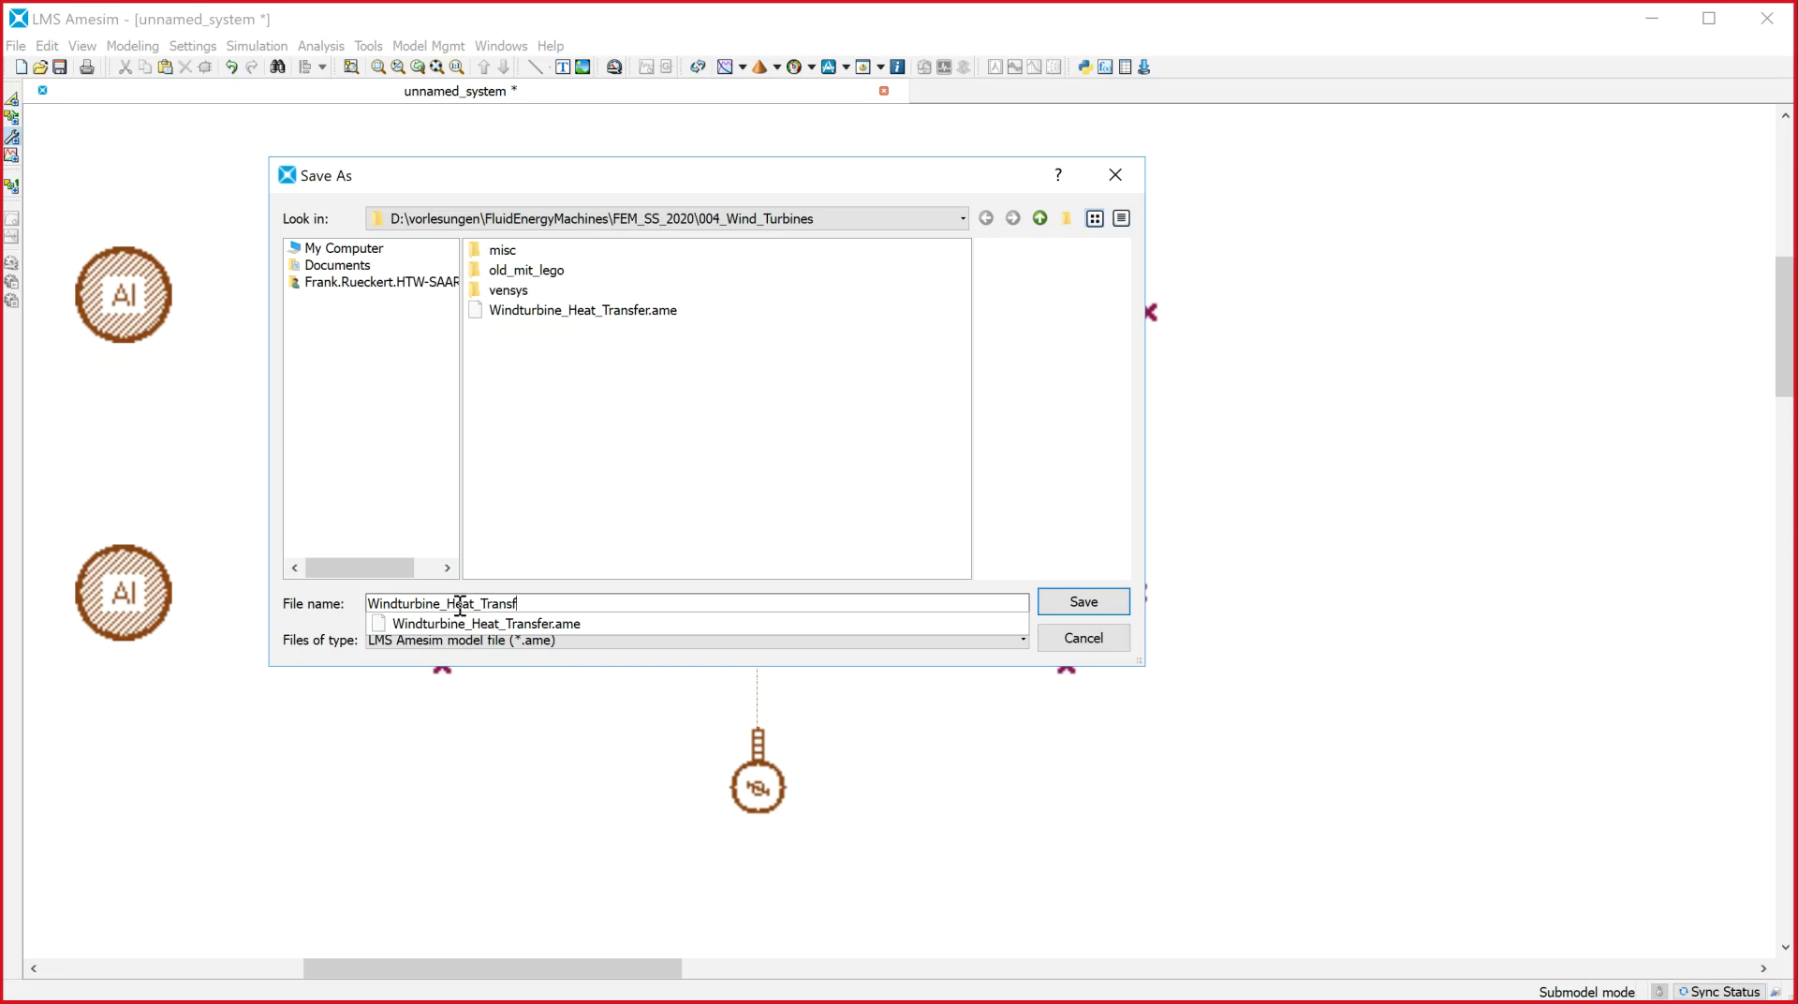
type("_002")
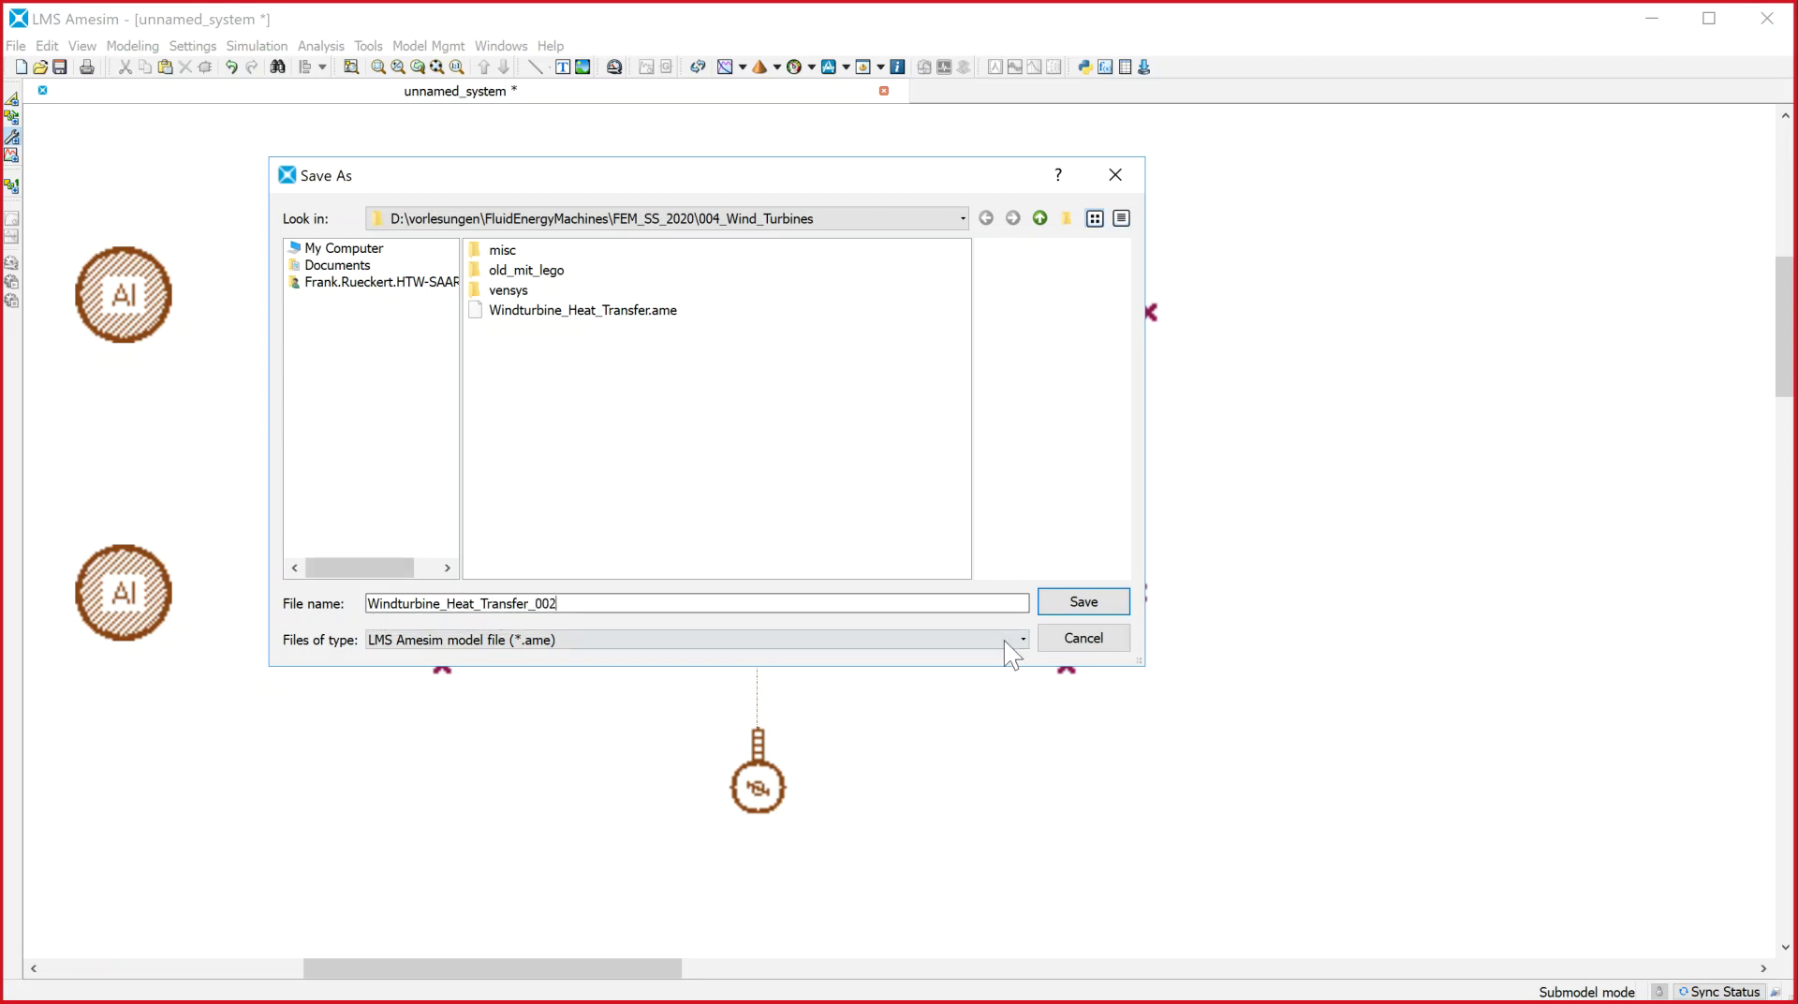
left_click(1098, 607)
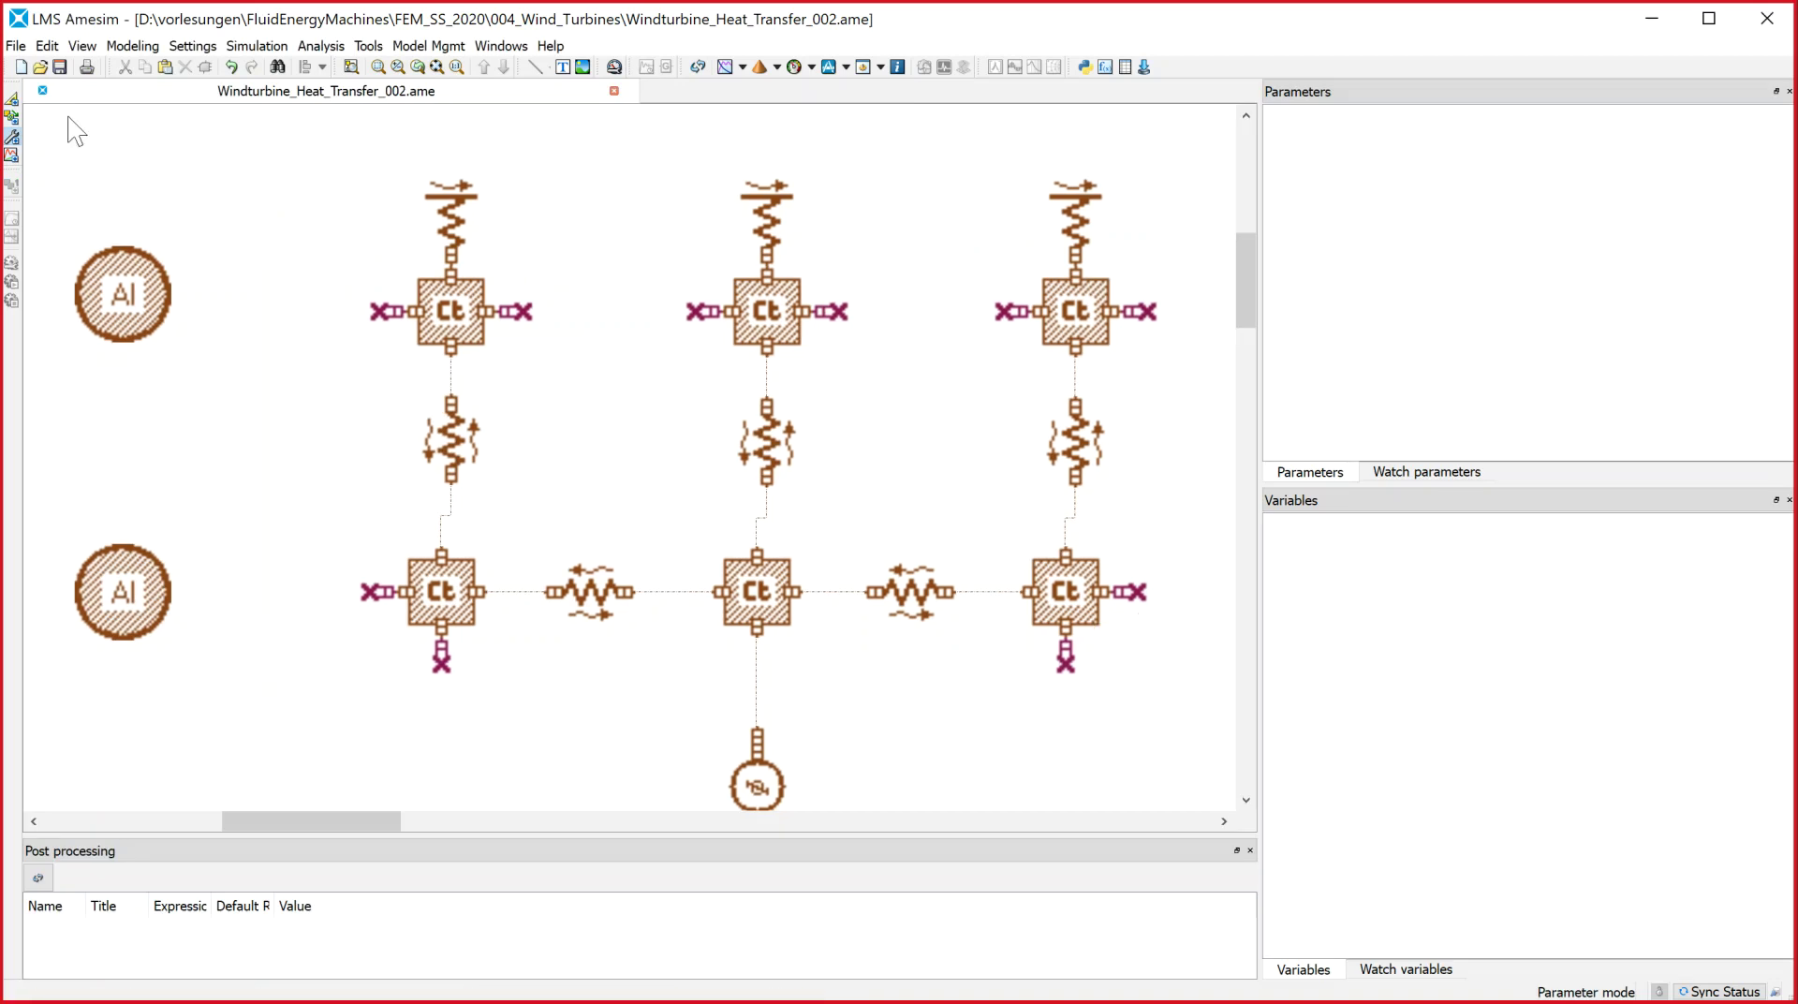
left_click(13, 119)
left_click(12, 137)
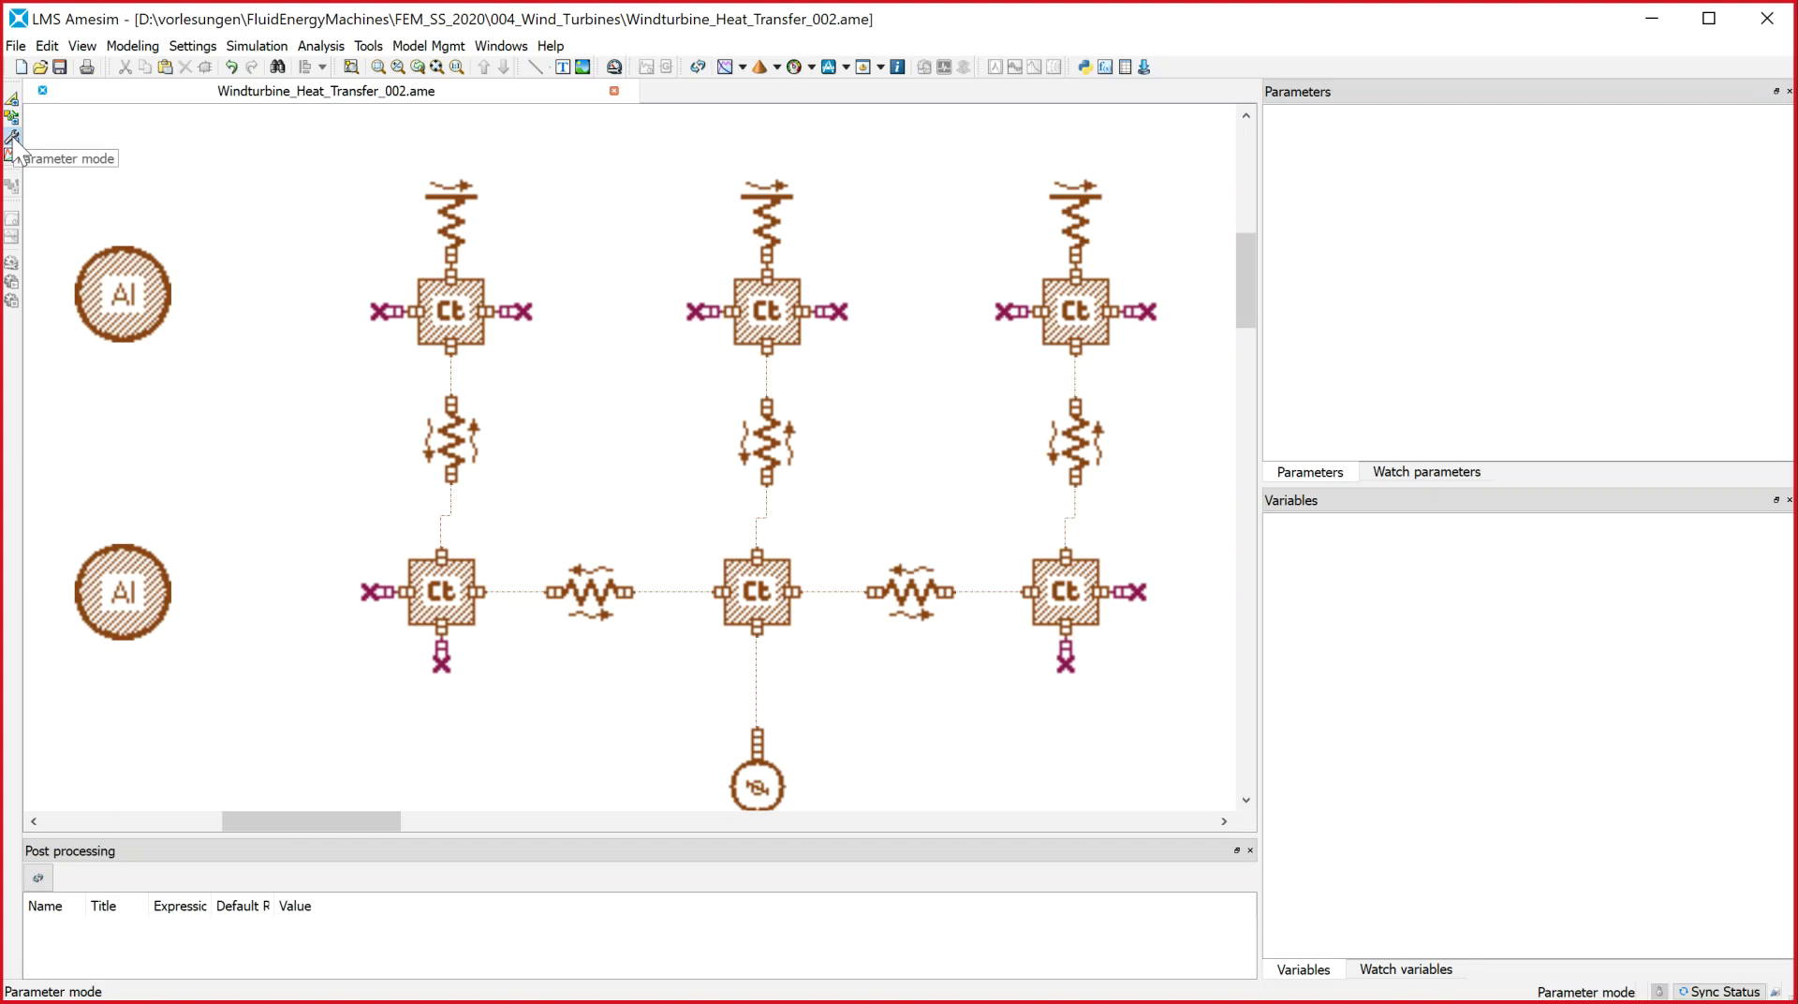
Set the upper solid data component's solid type index to 2 and compare it with the lower component's index
left_click(142, 295)
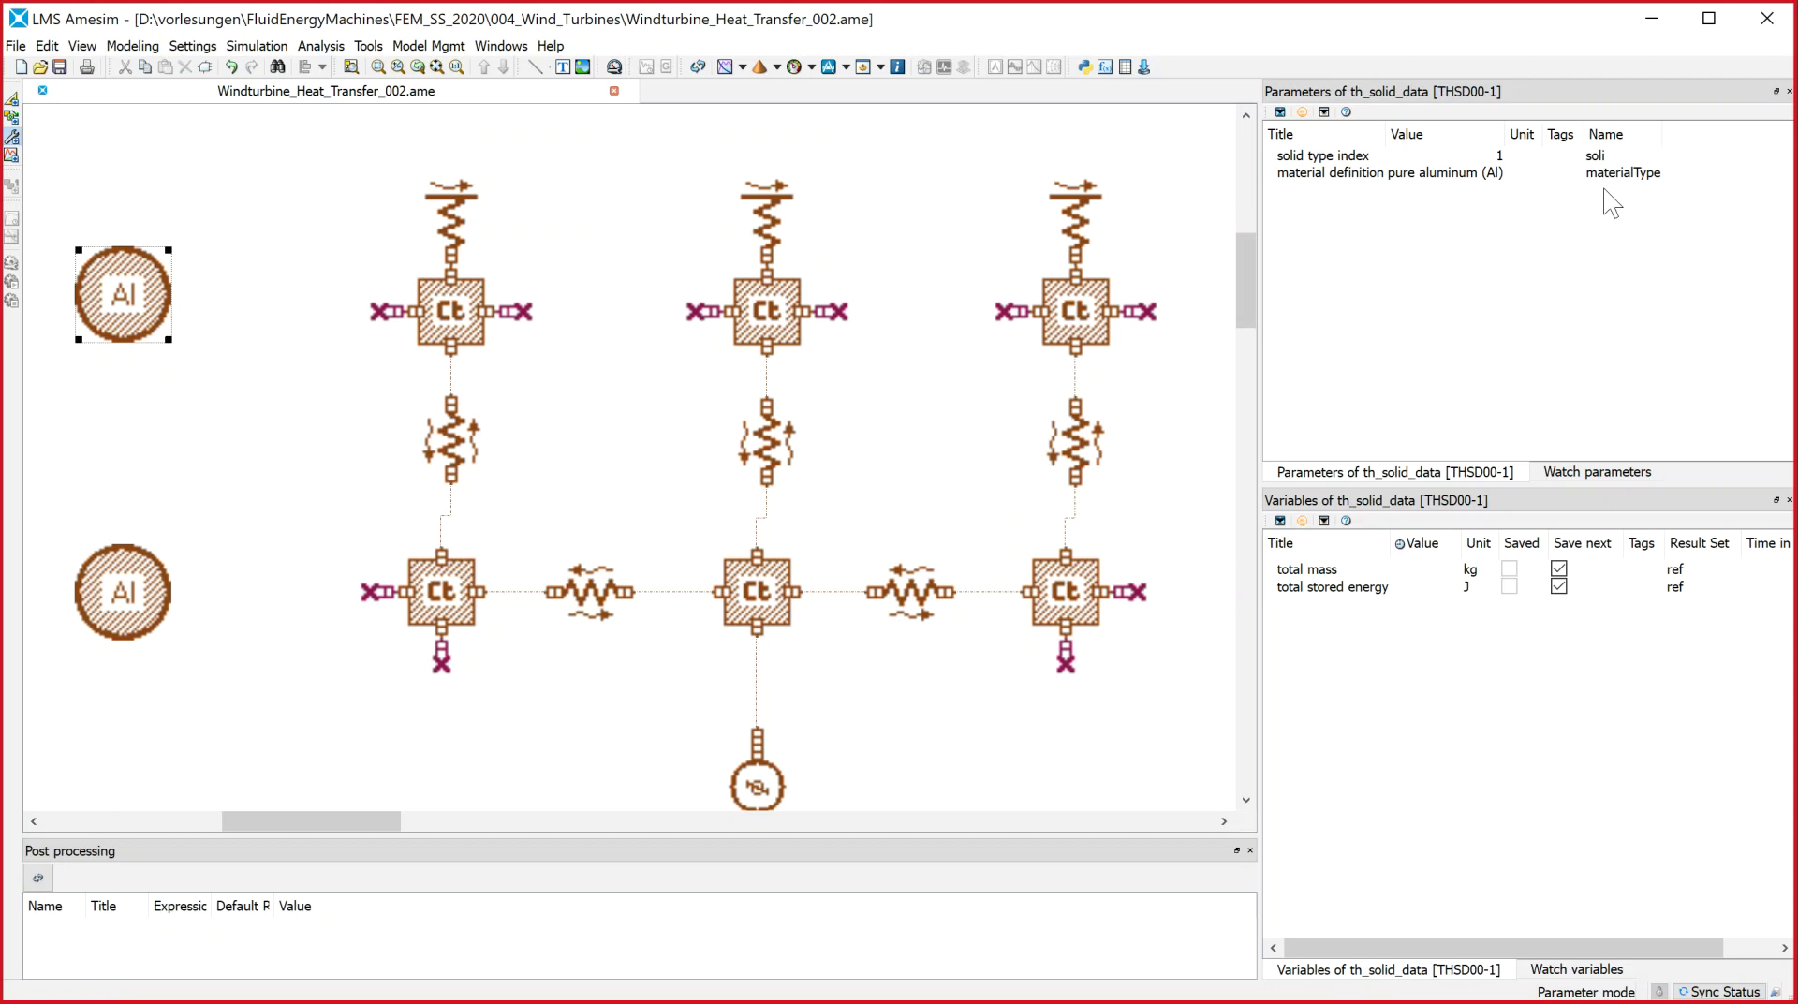
left_click(1497, 159)
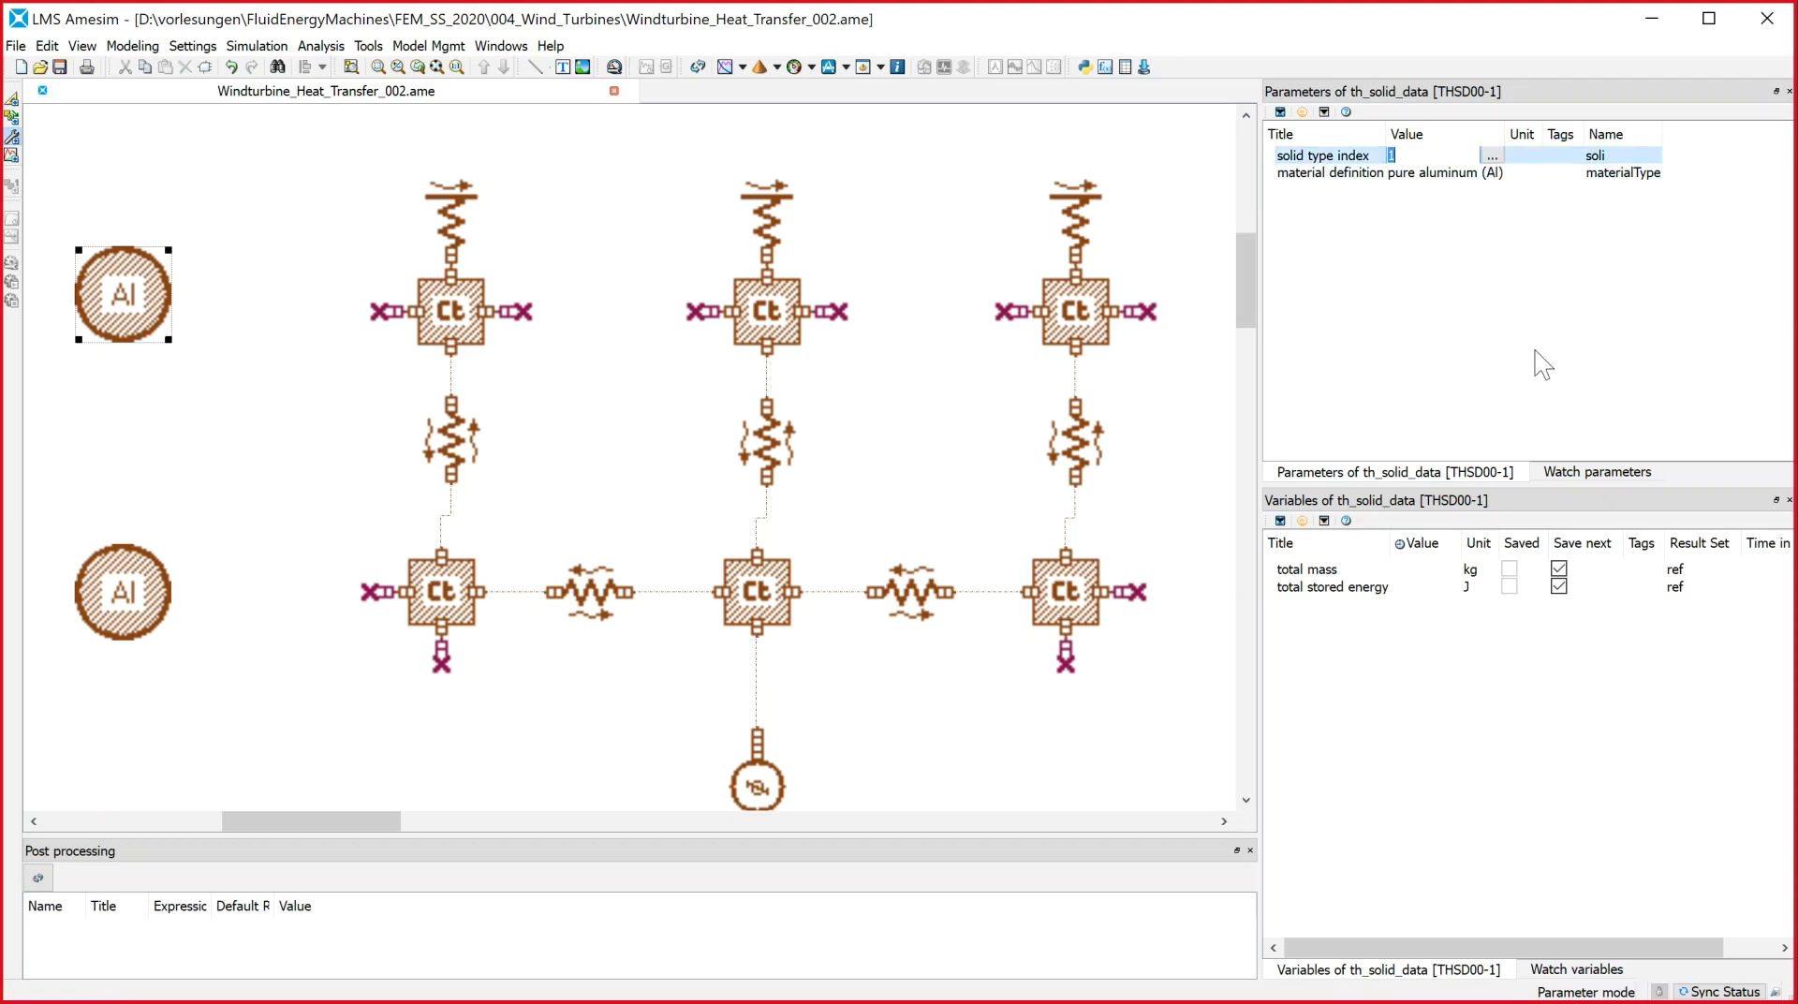
key("Return")
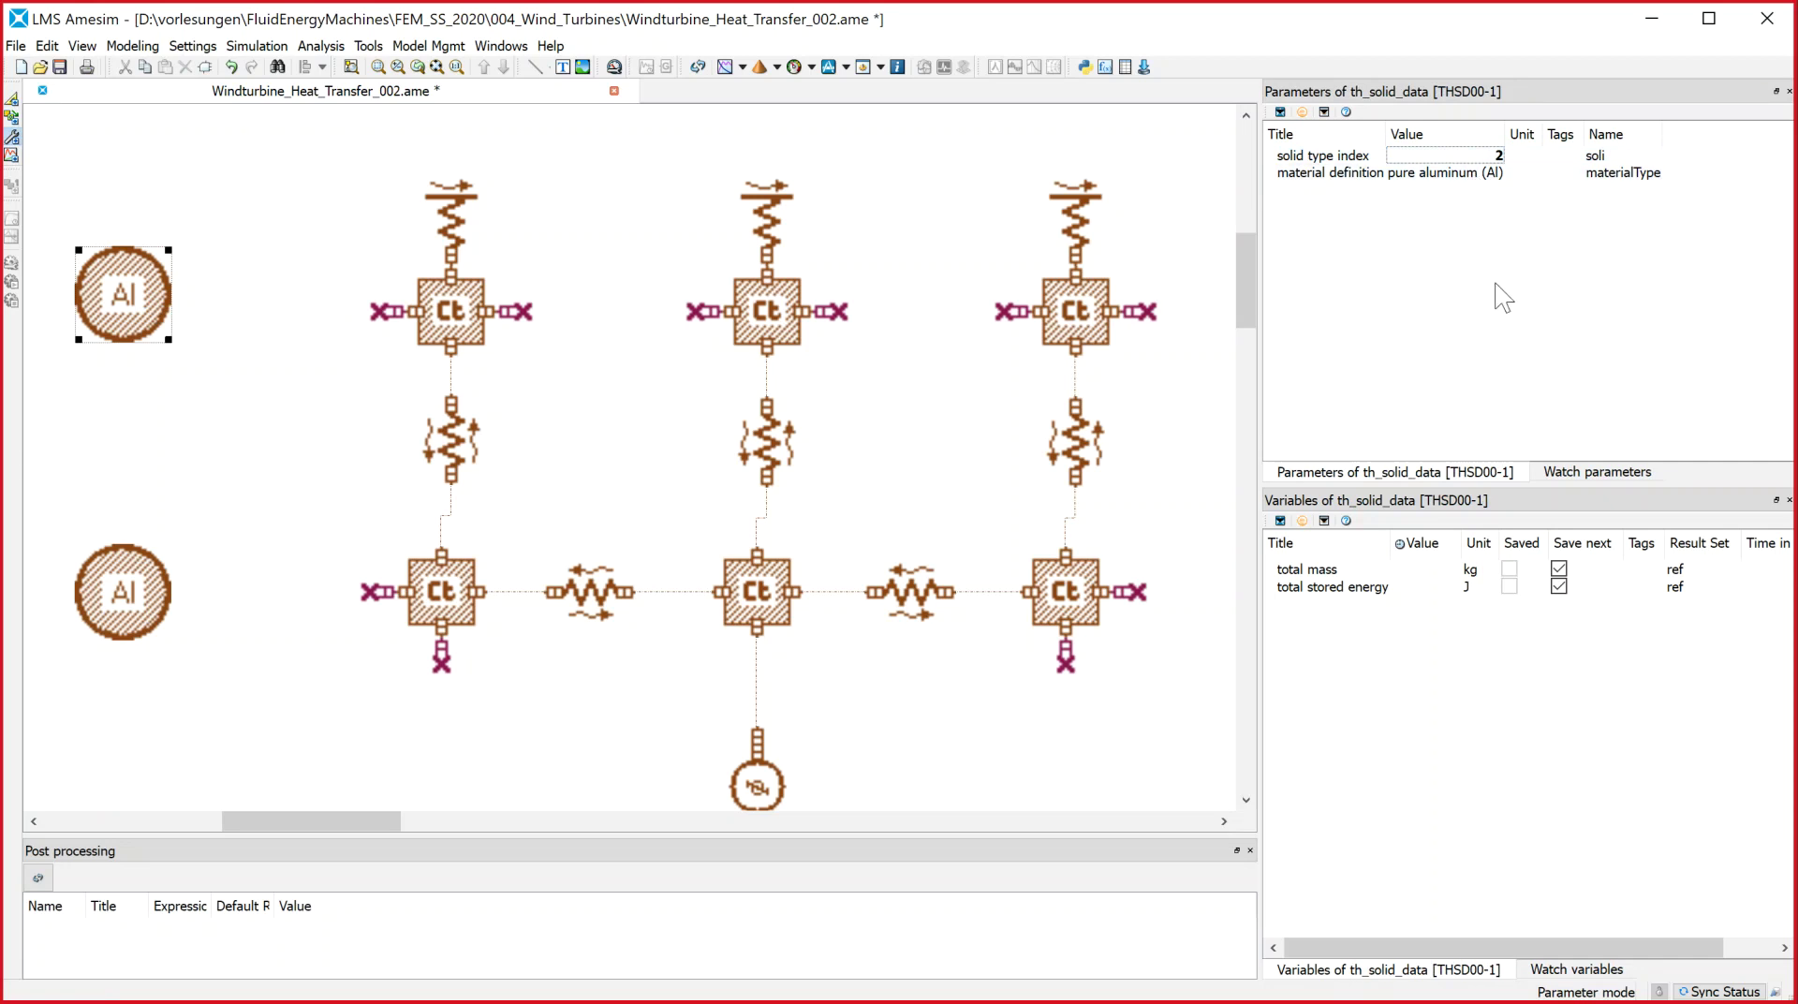
left_click(161, 617)
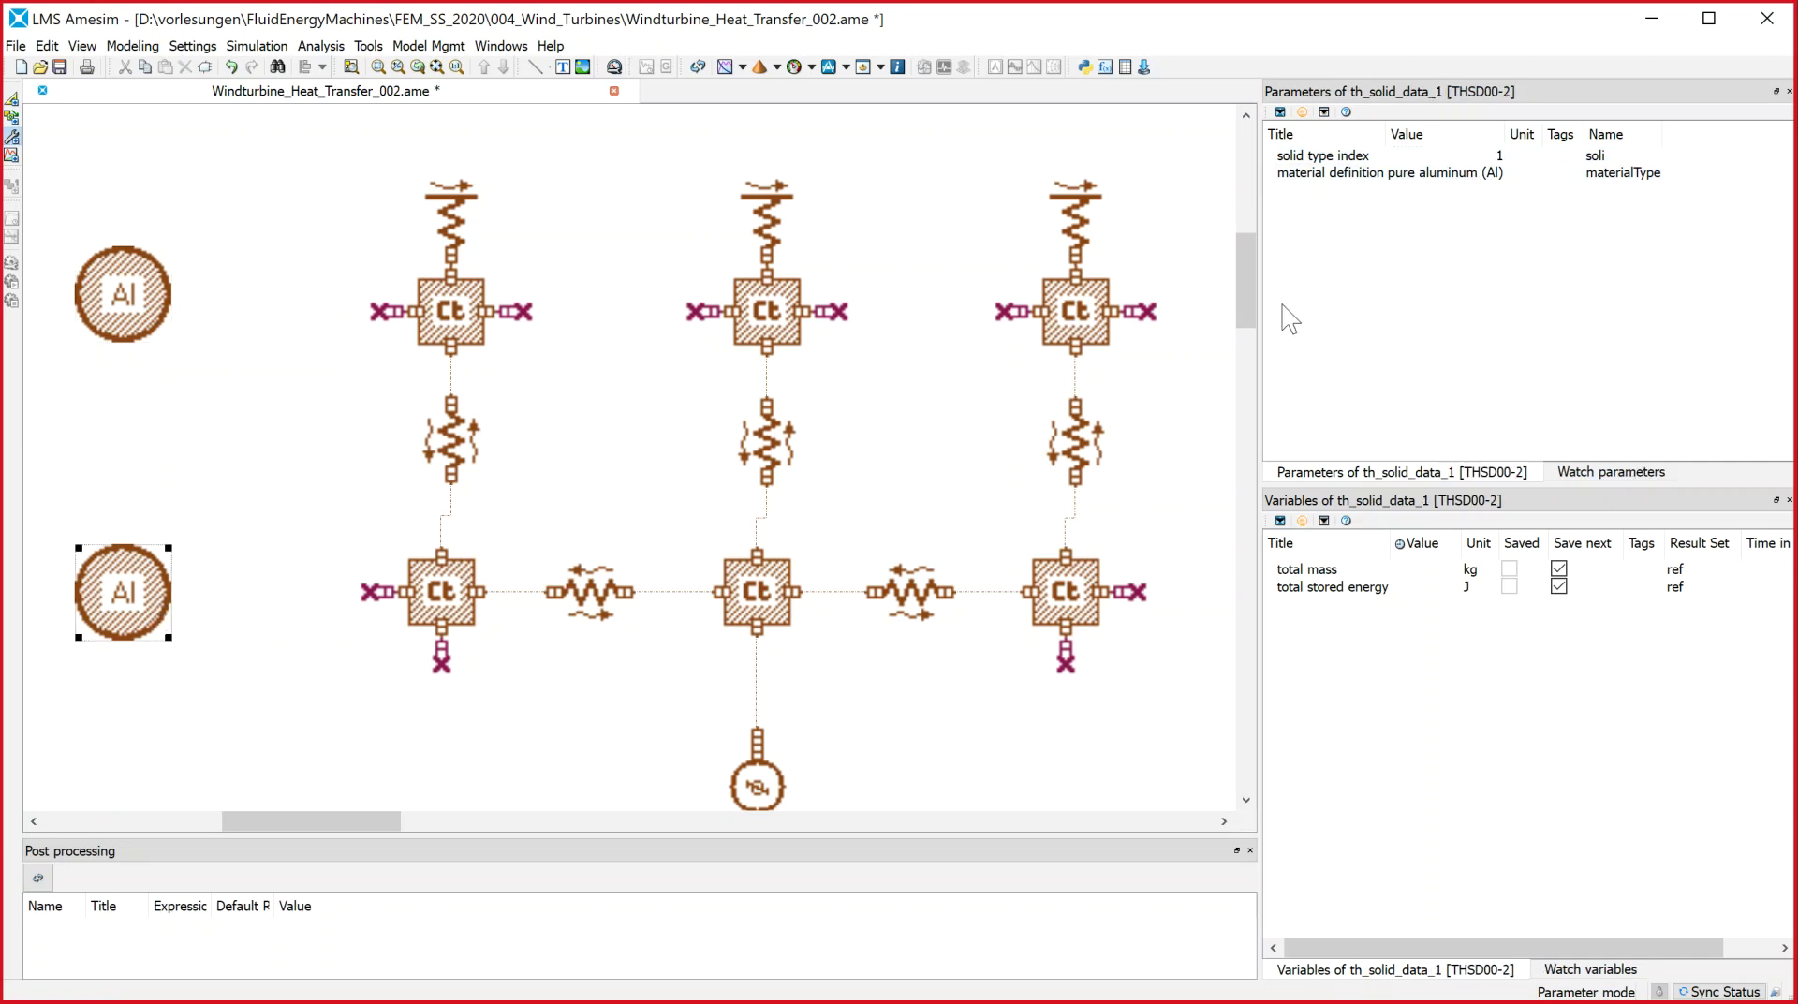
left_click(128, 328)
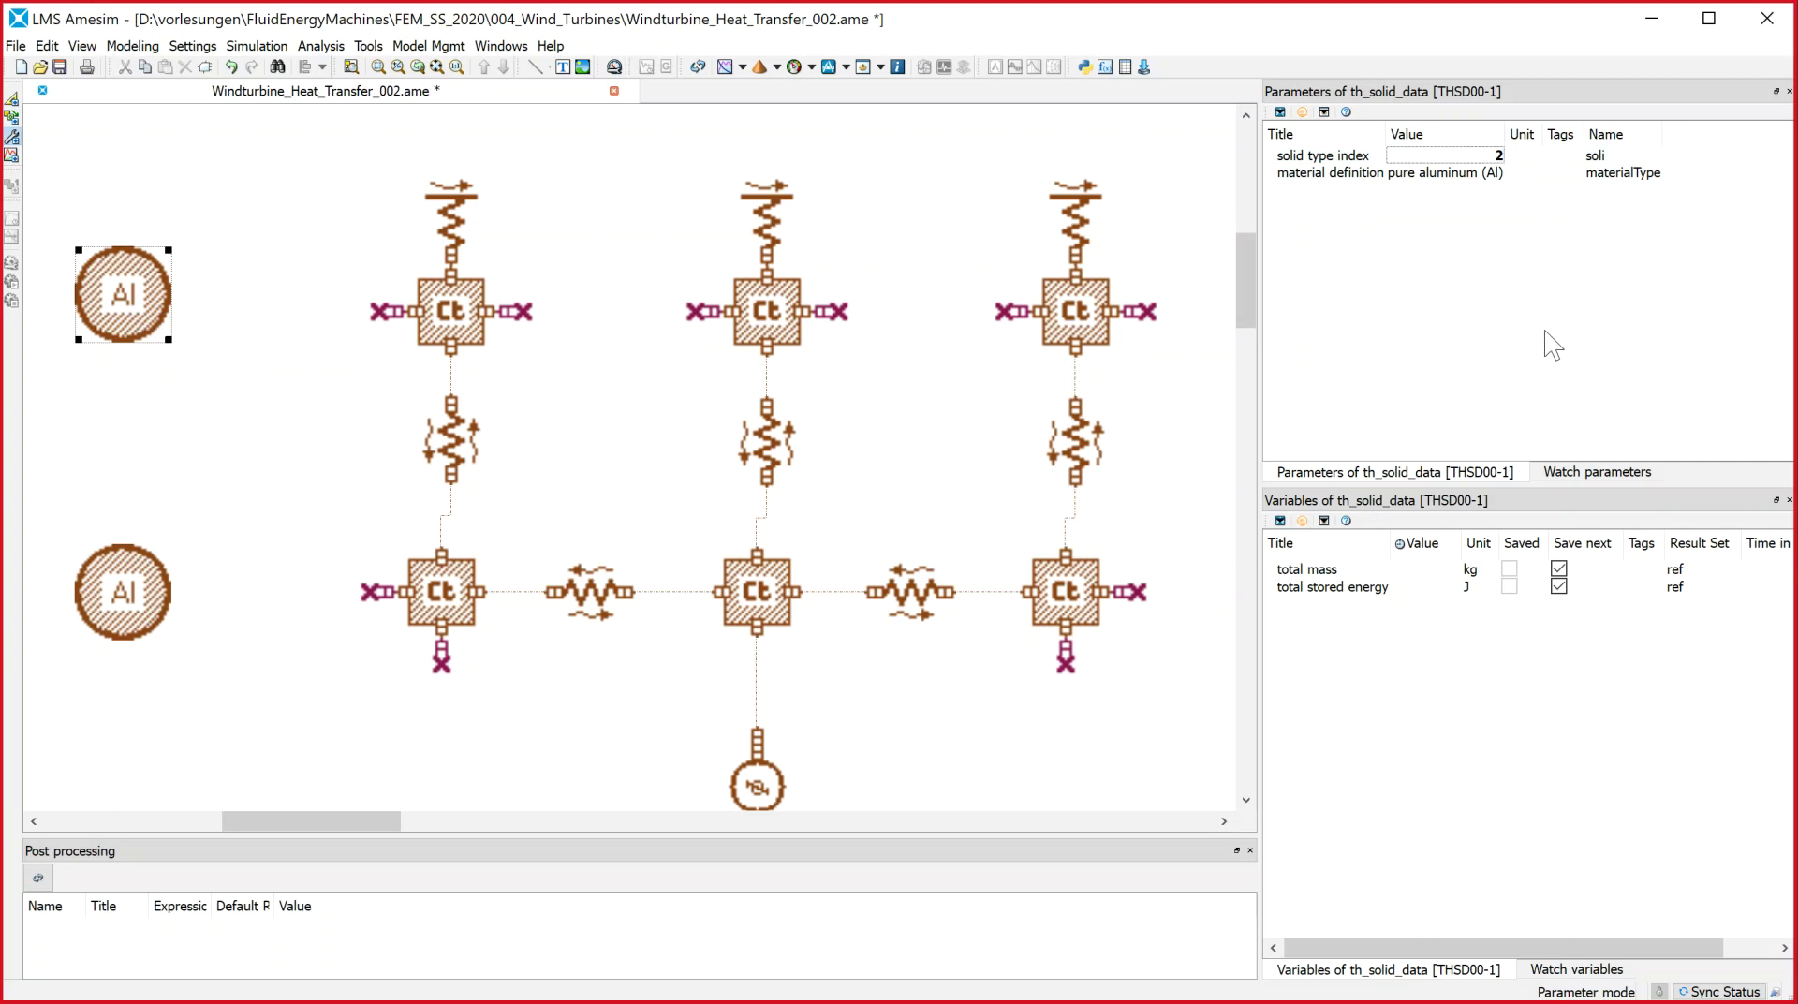
Set the lower solid data component's material definition to plain carbon steel and widen the parameter value column
left_click(139, 619)
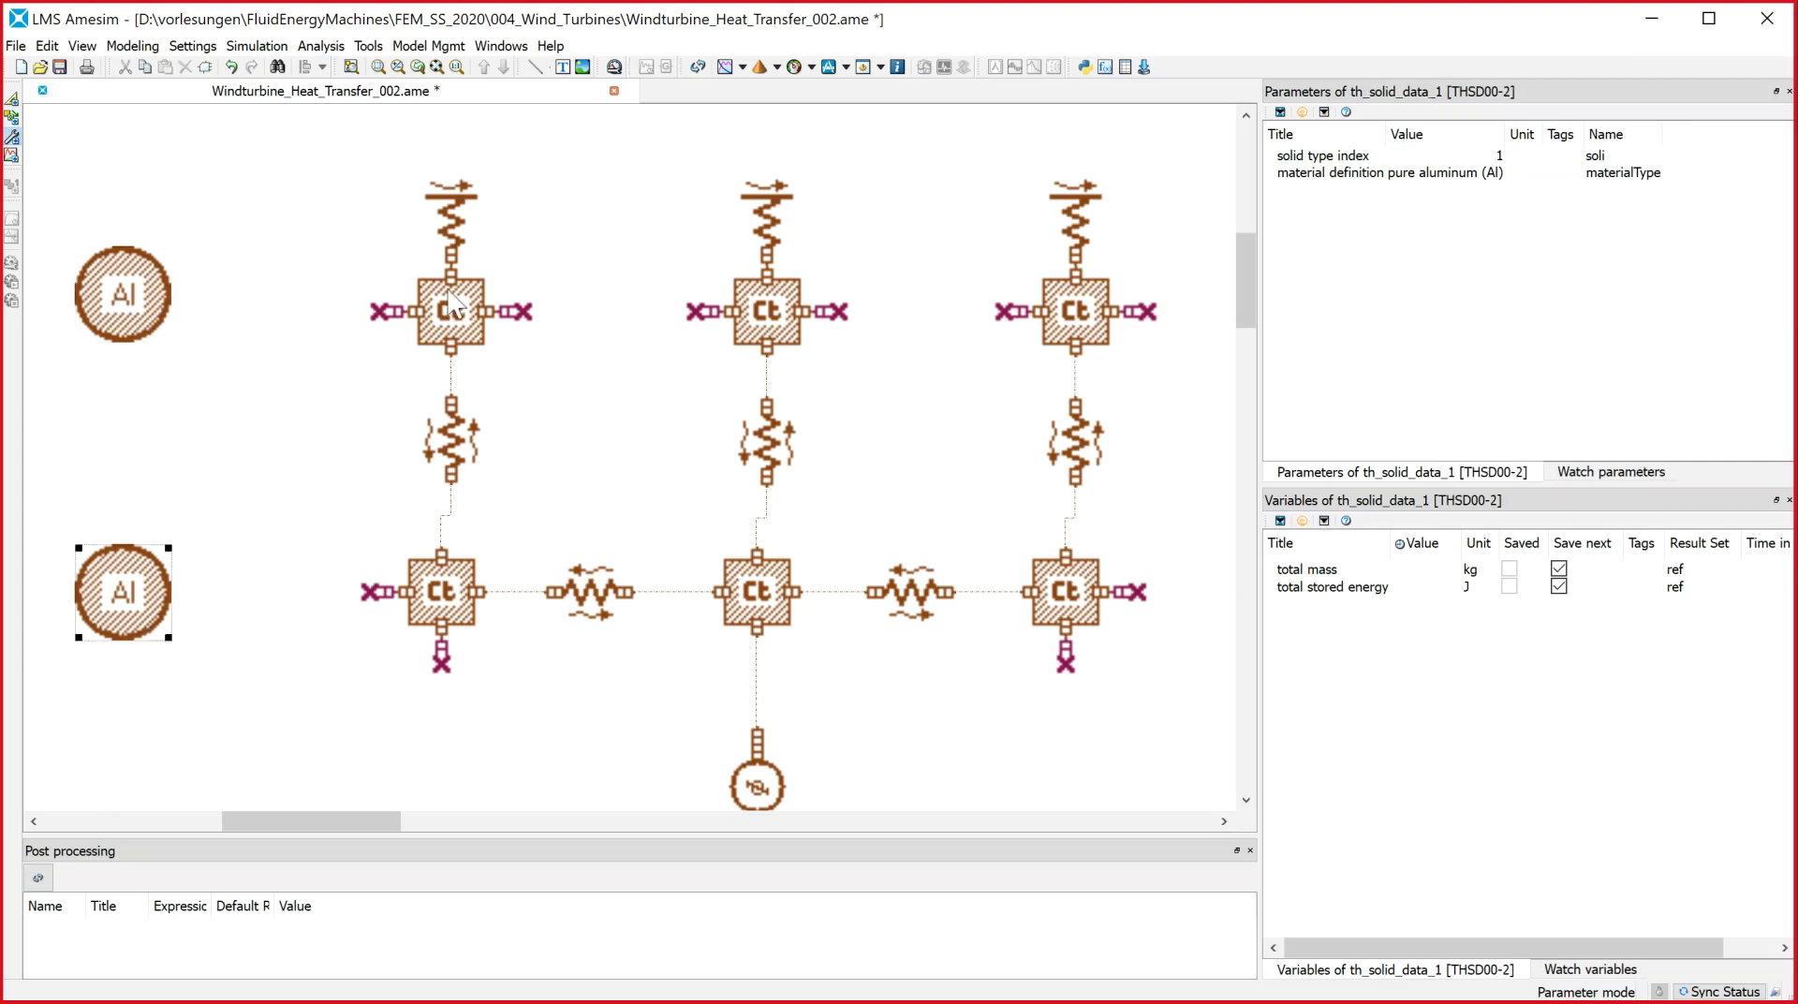
left_click(1467, 172)
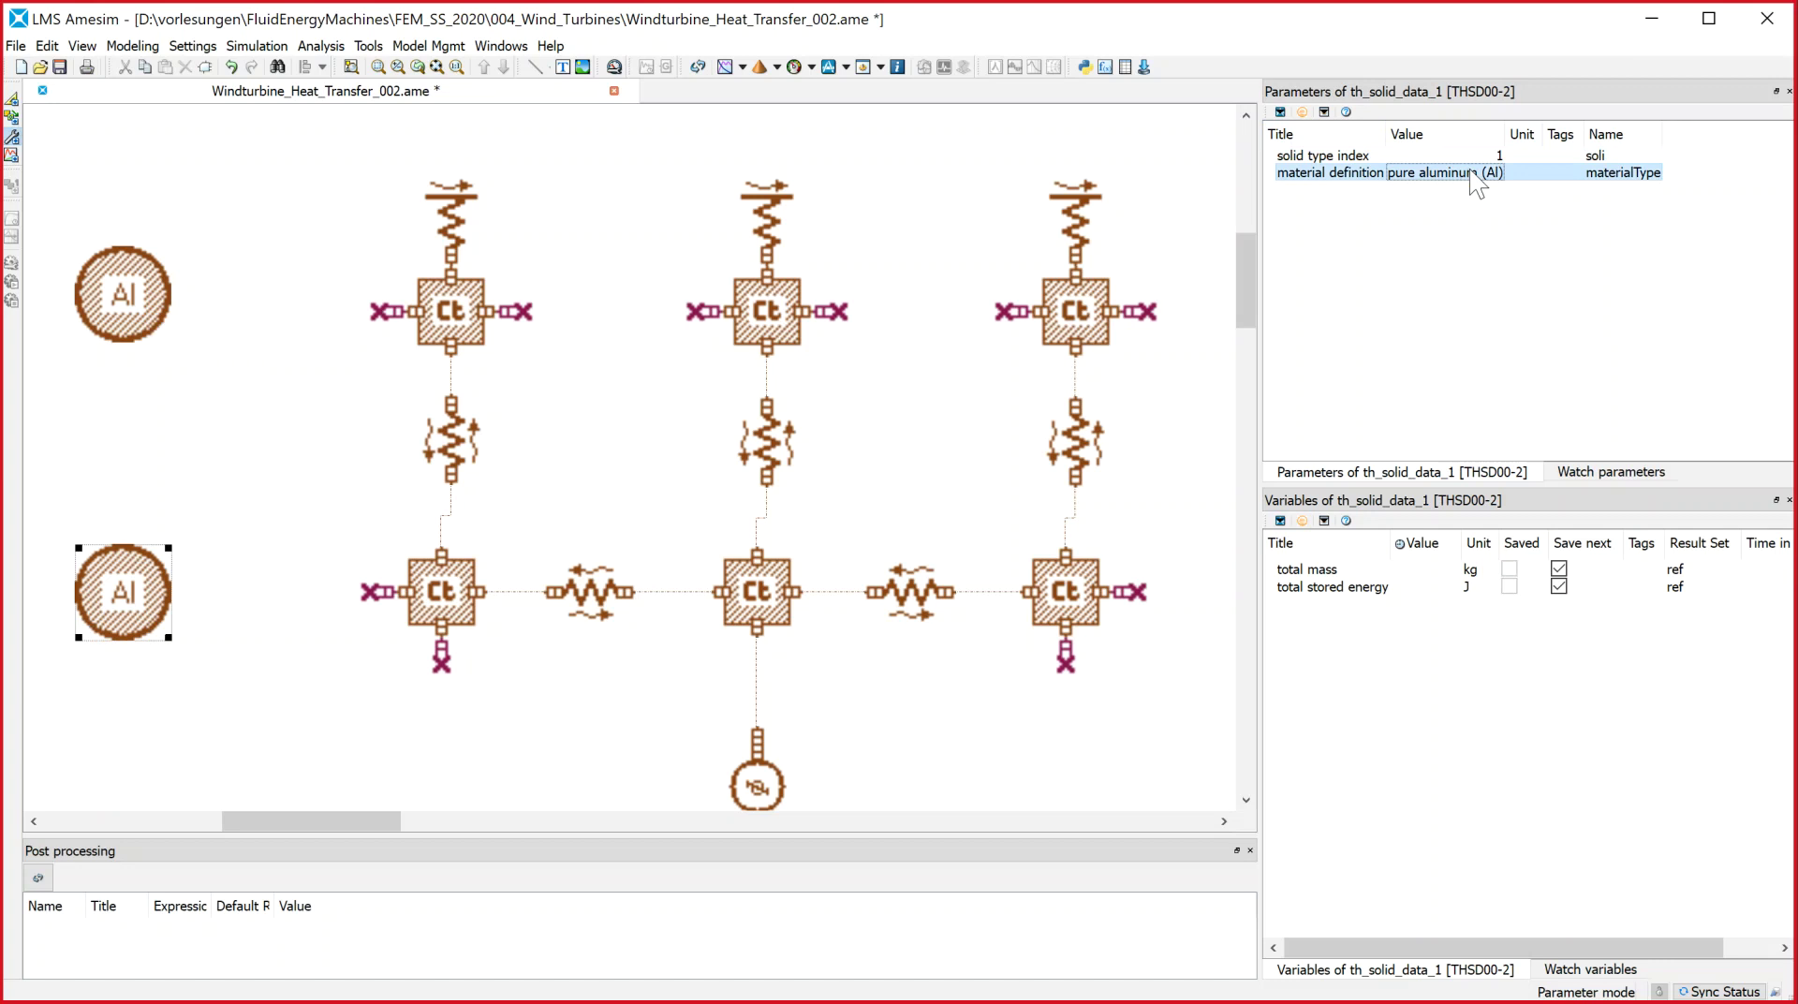
left_click(1494, 173)
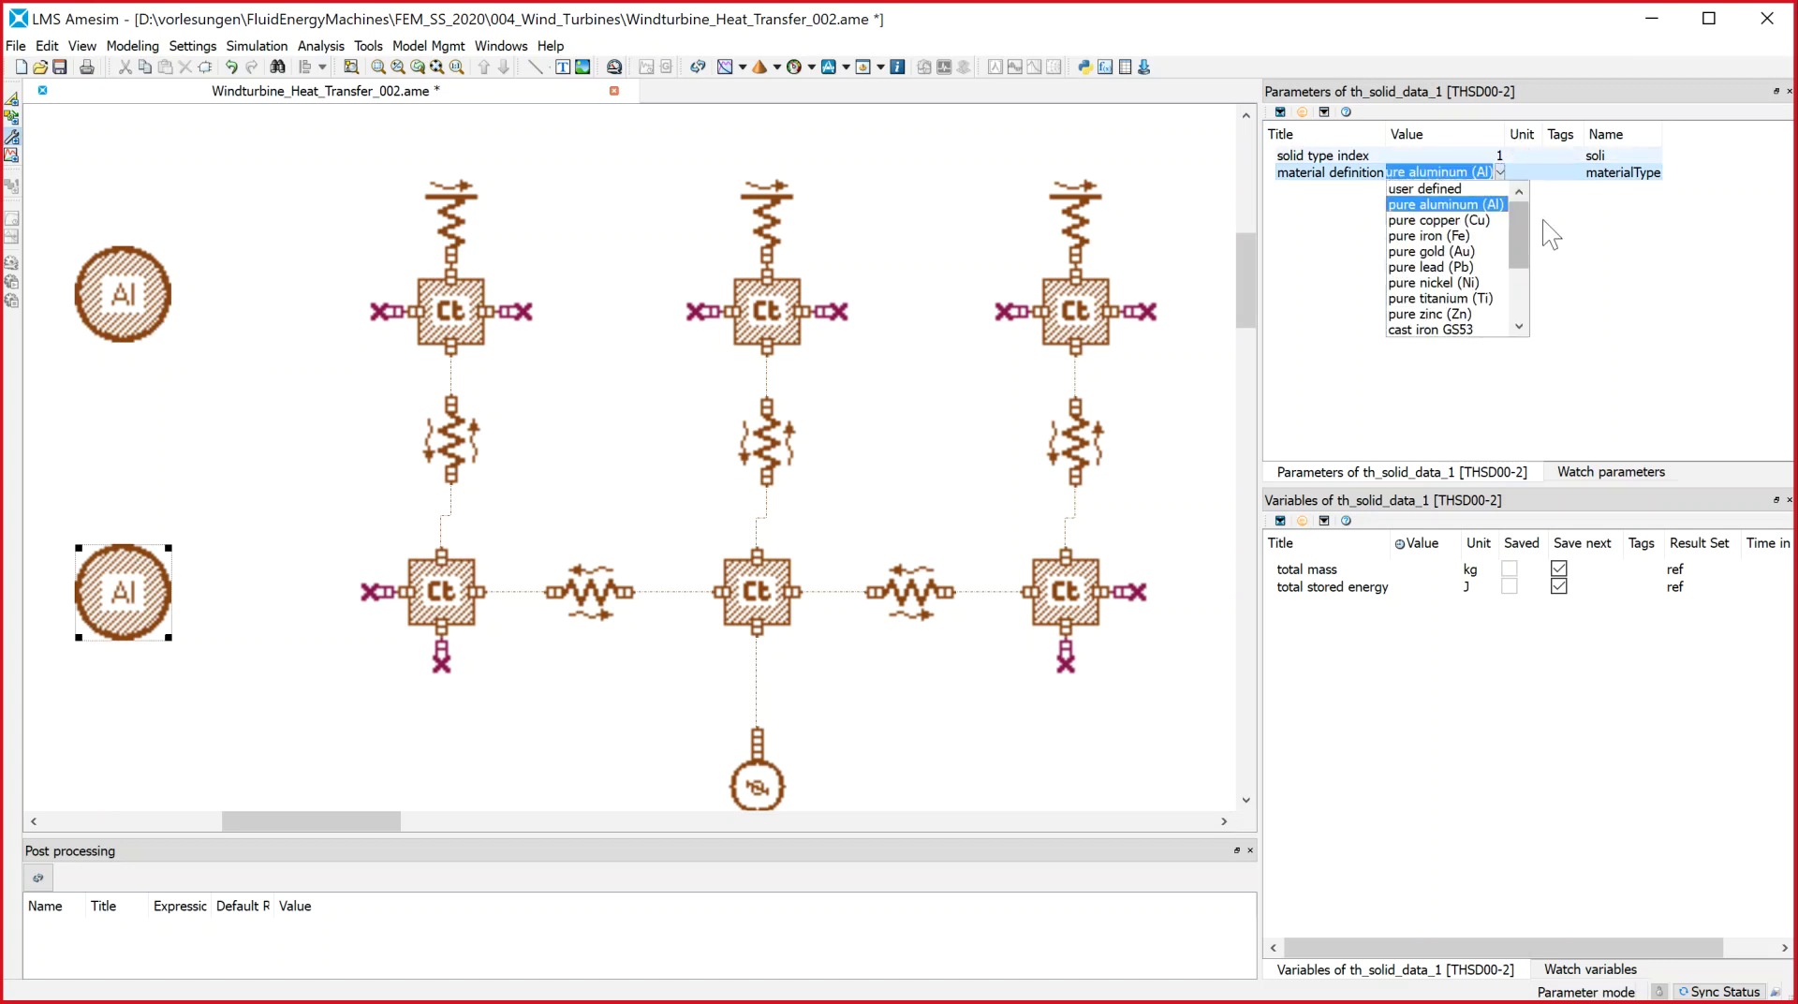
left_click_drag(1529, 234, 1531, 247)
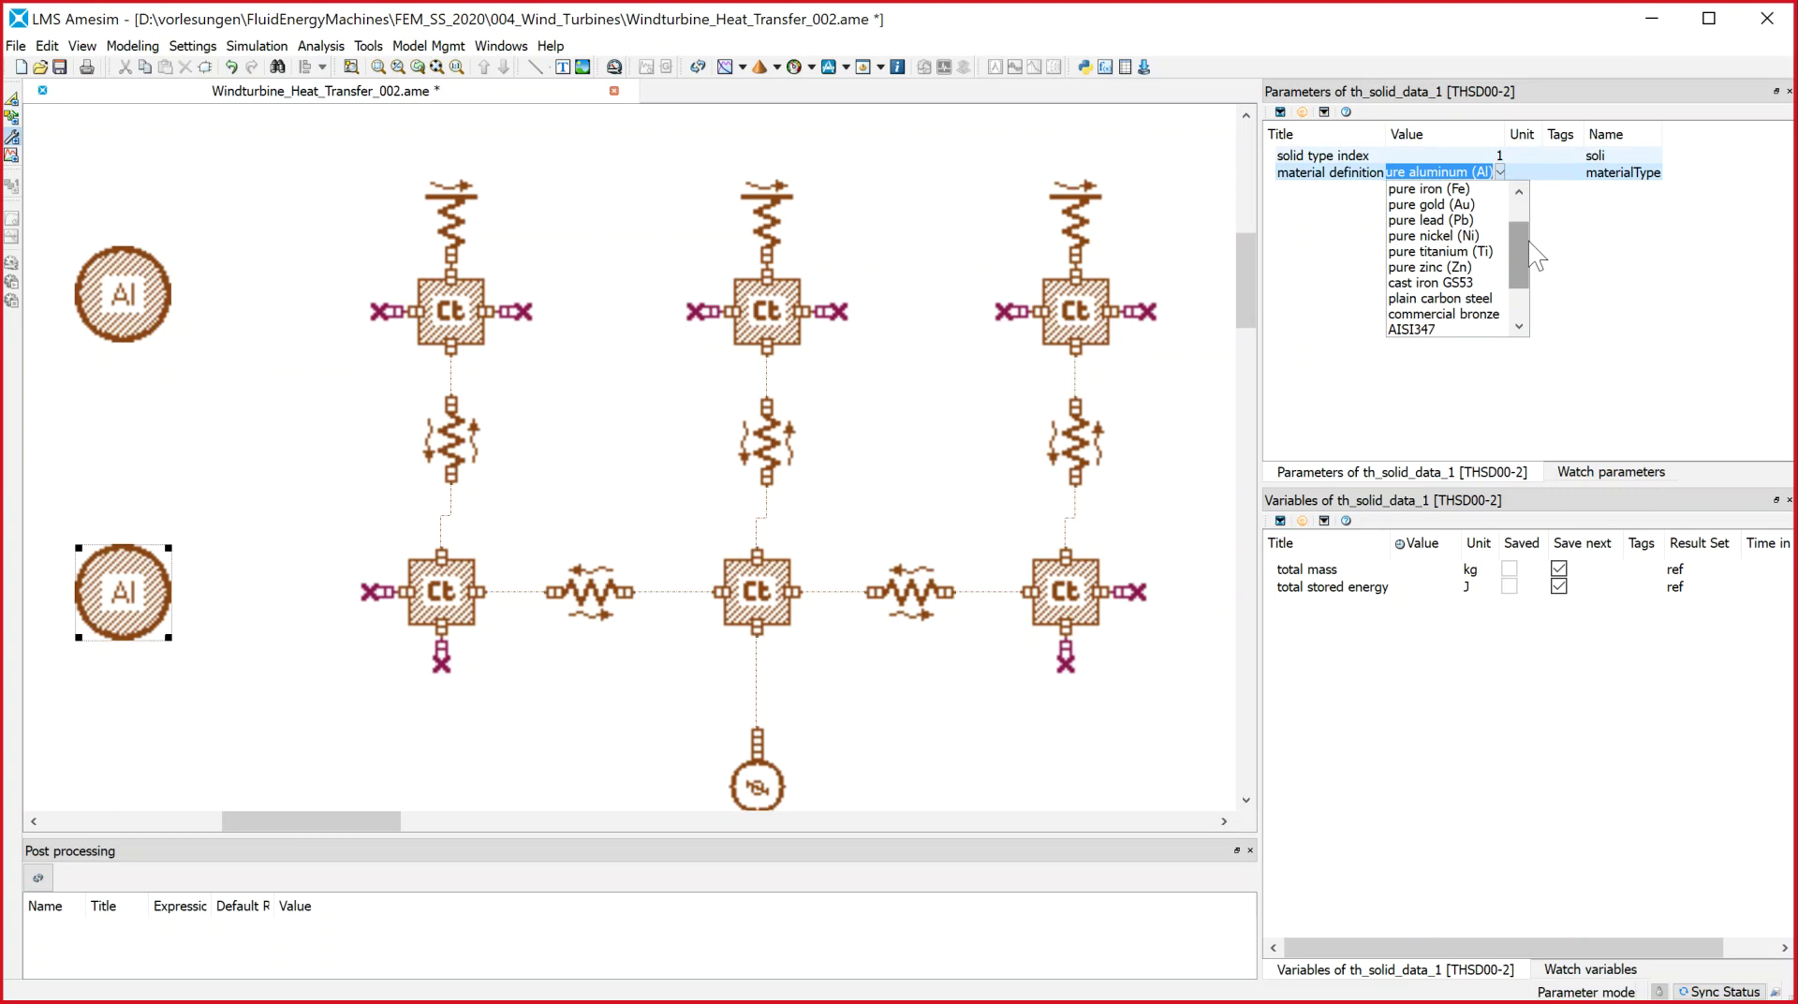
left_click_drag(1529, 240, 1517, 281)
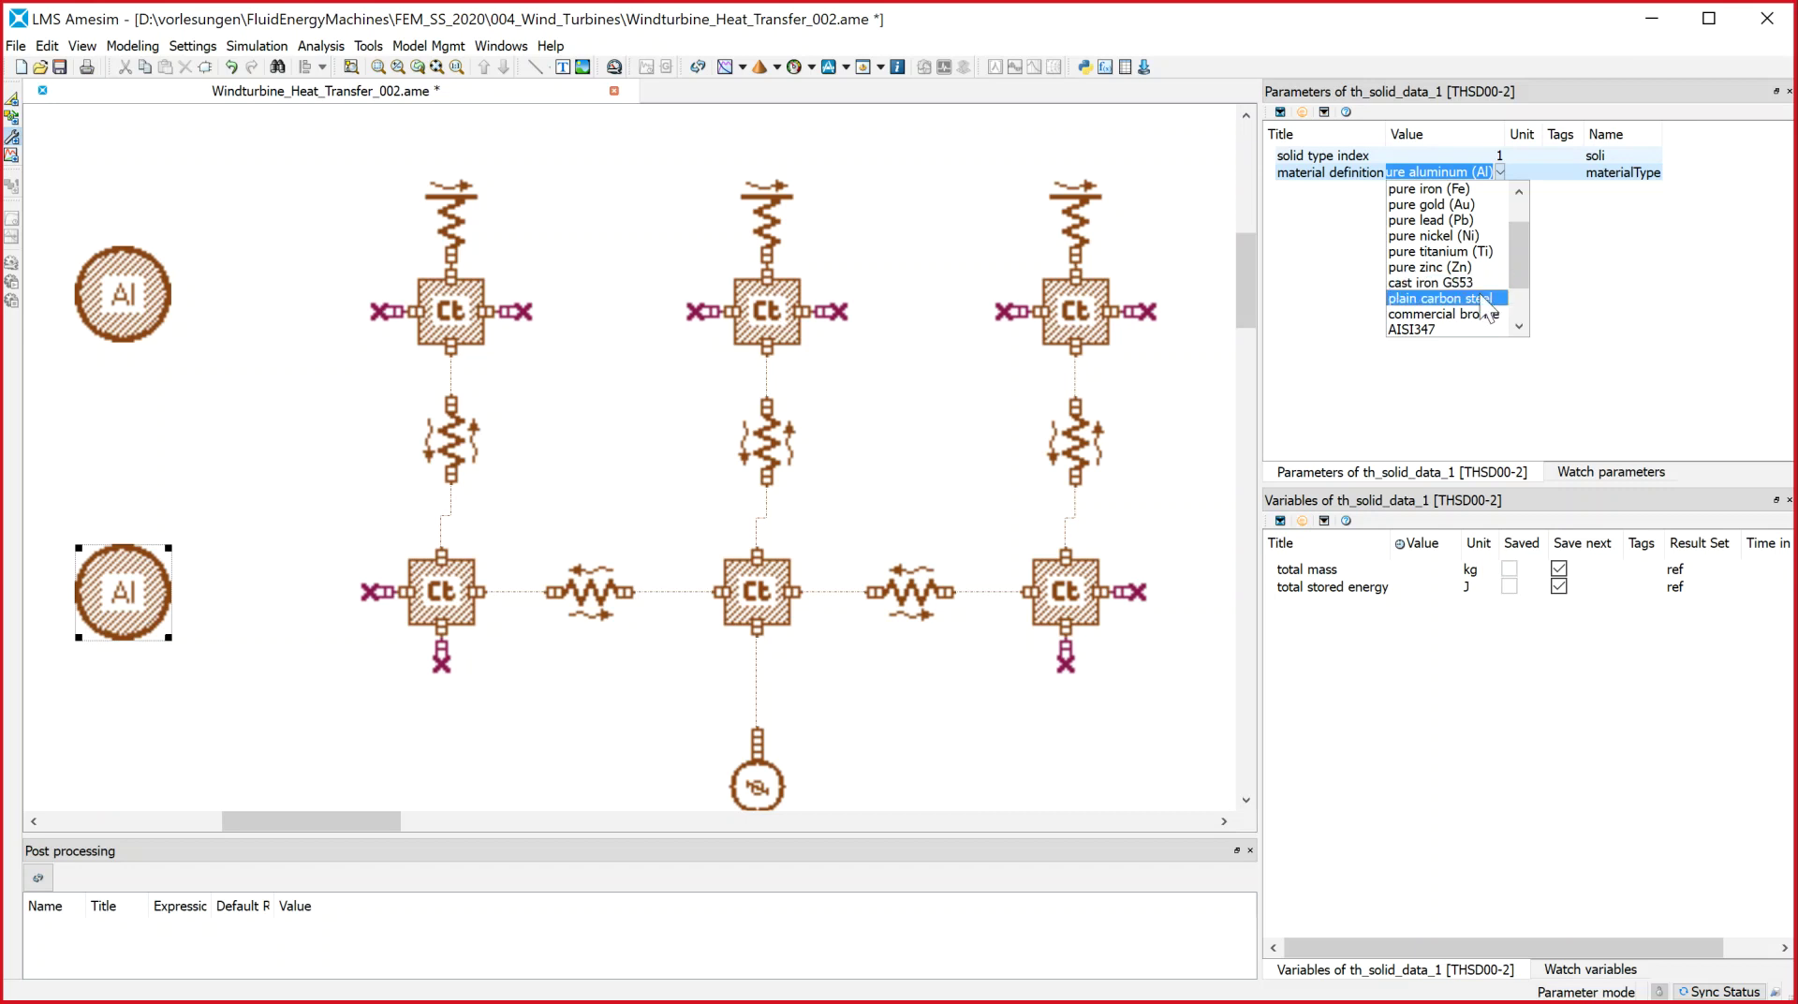
left_click(1485, 300)
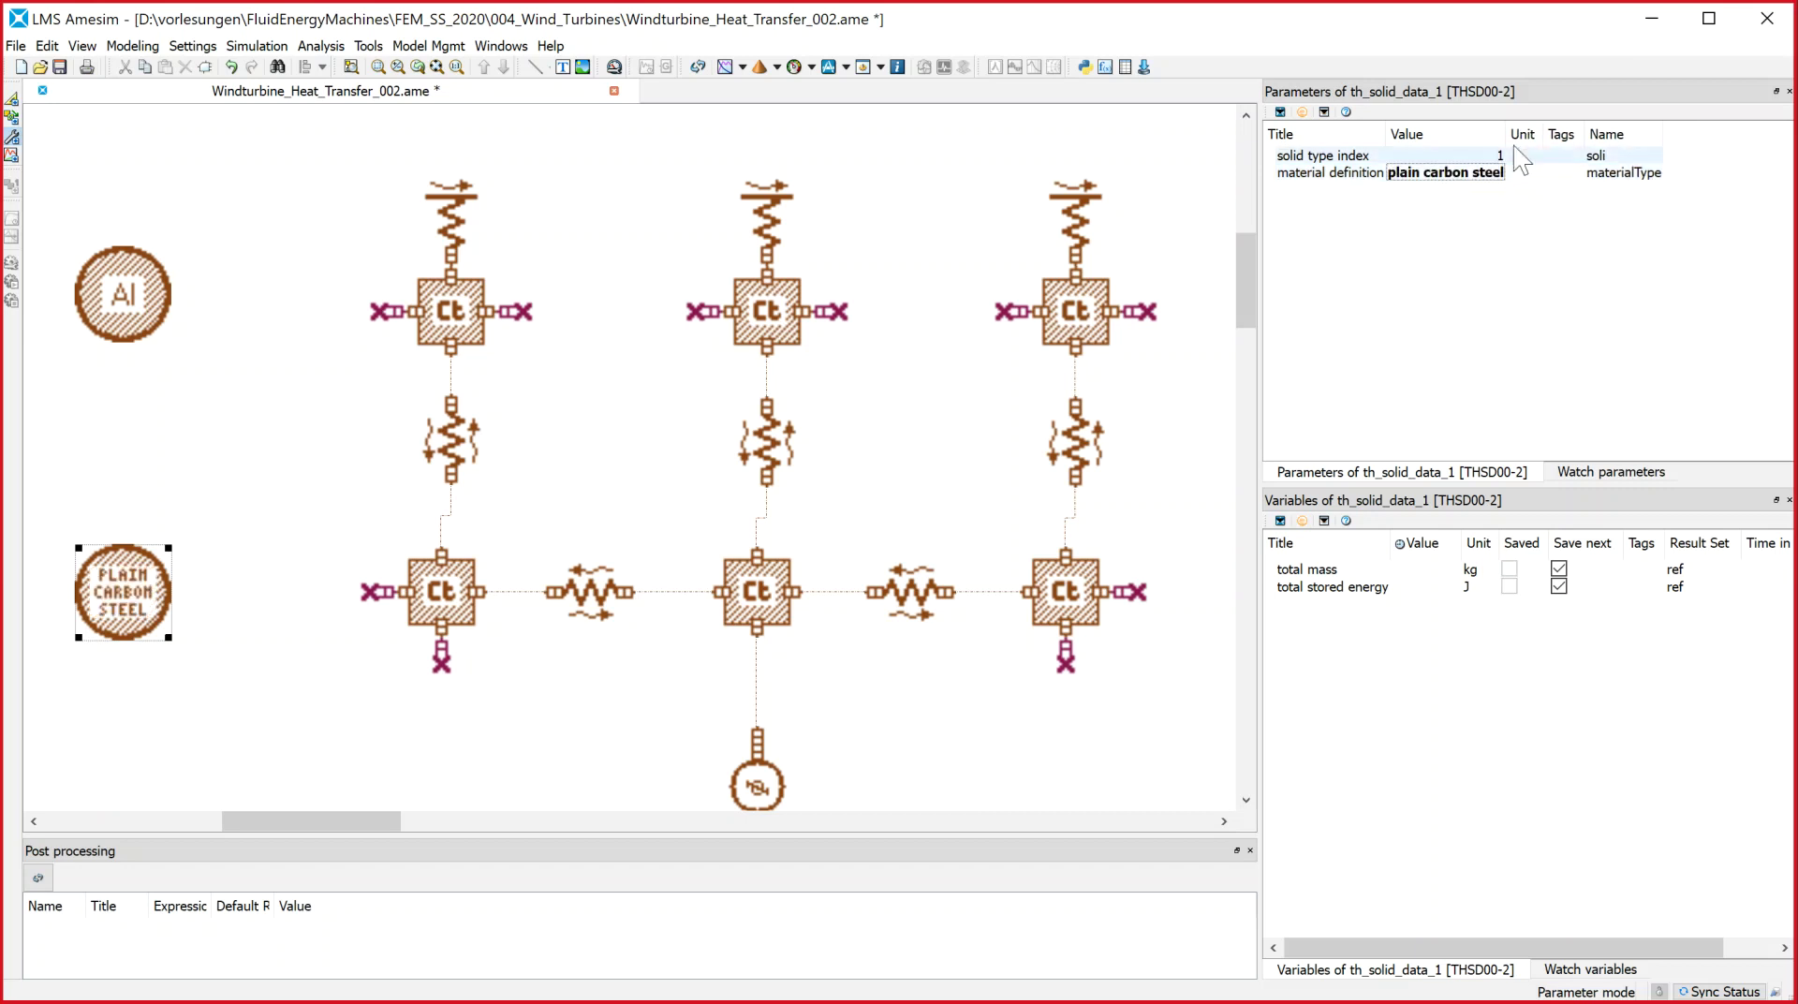
left_click_drag(1508, 134, 1592, 134)
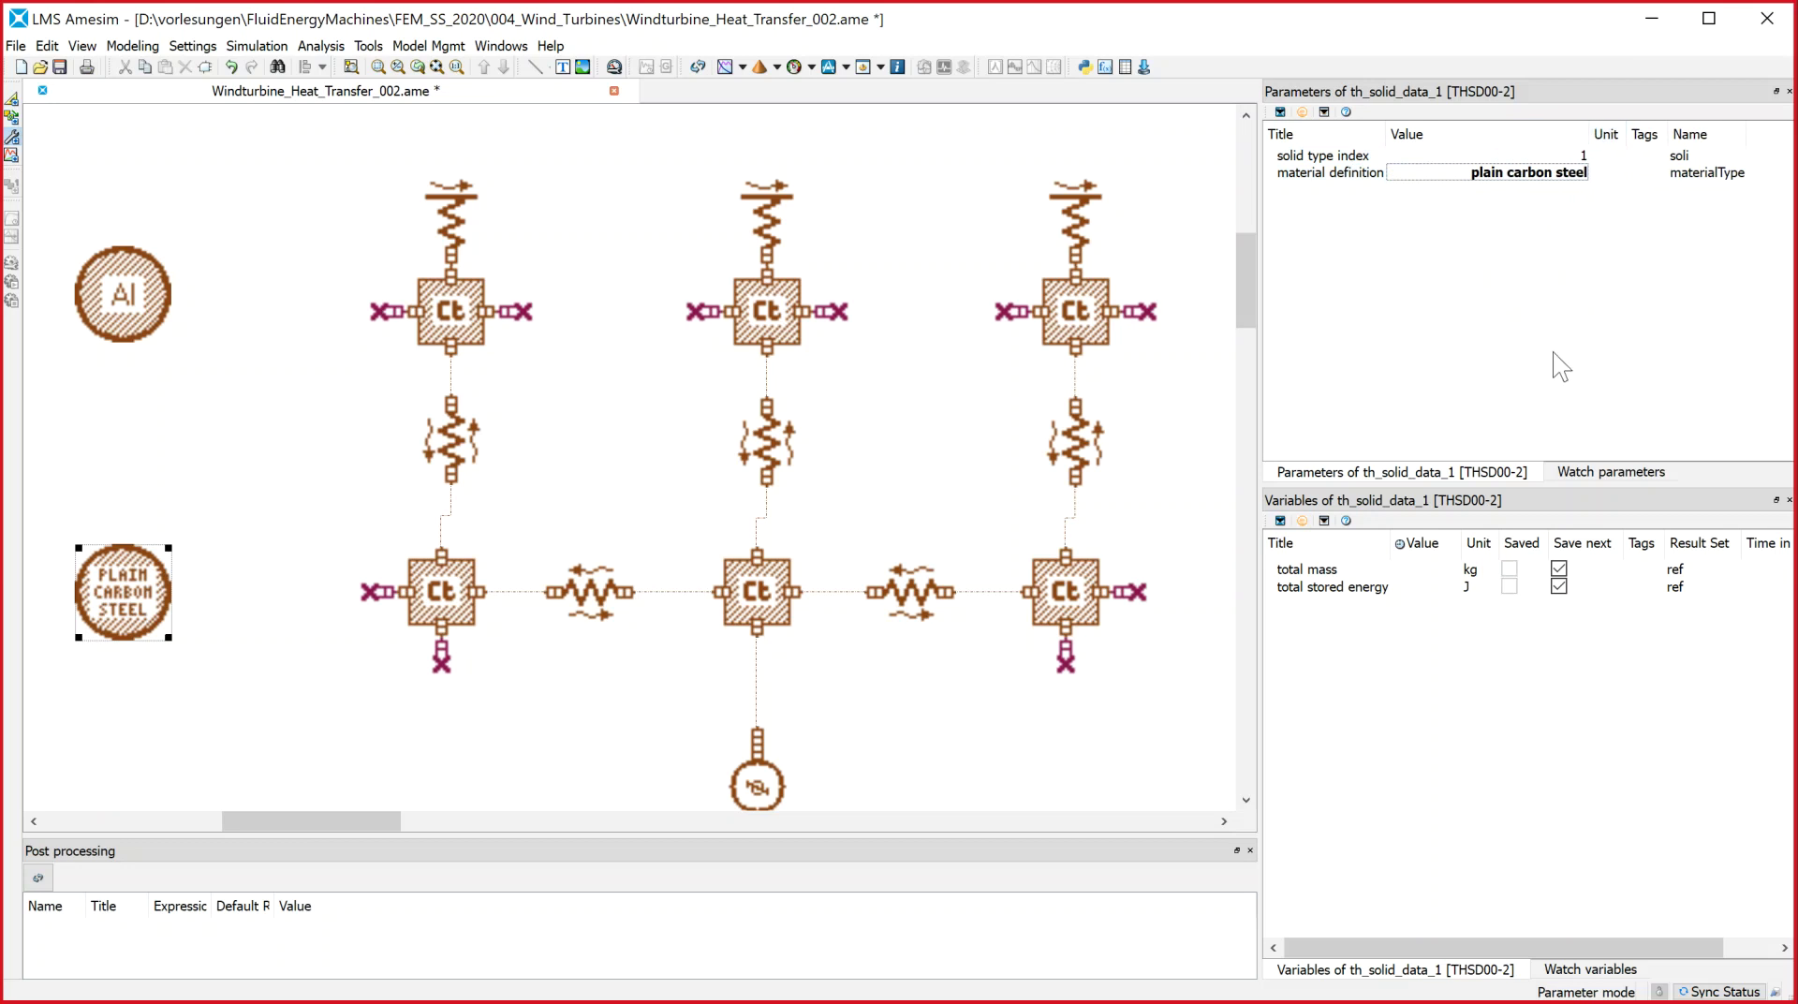
Check the solid type index and material of both solid data components, and the index assigned to each lower thermal mass
left_click(205, 474)
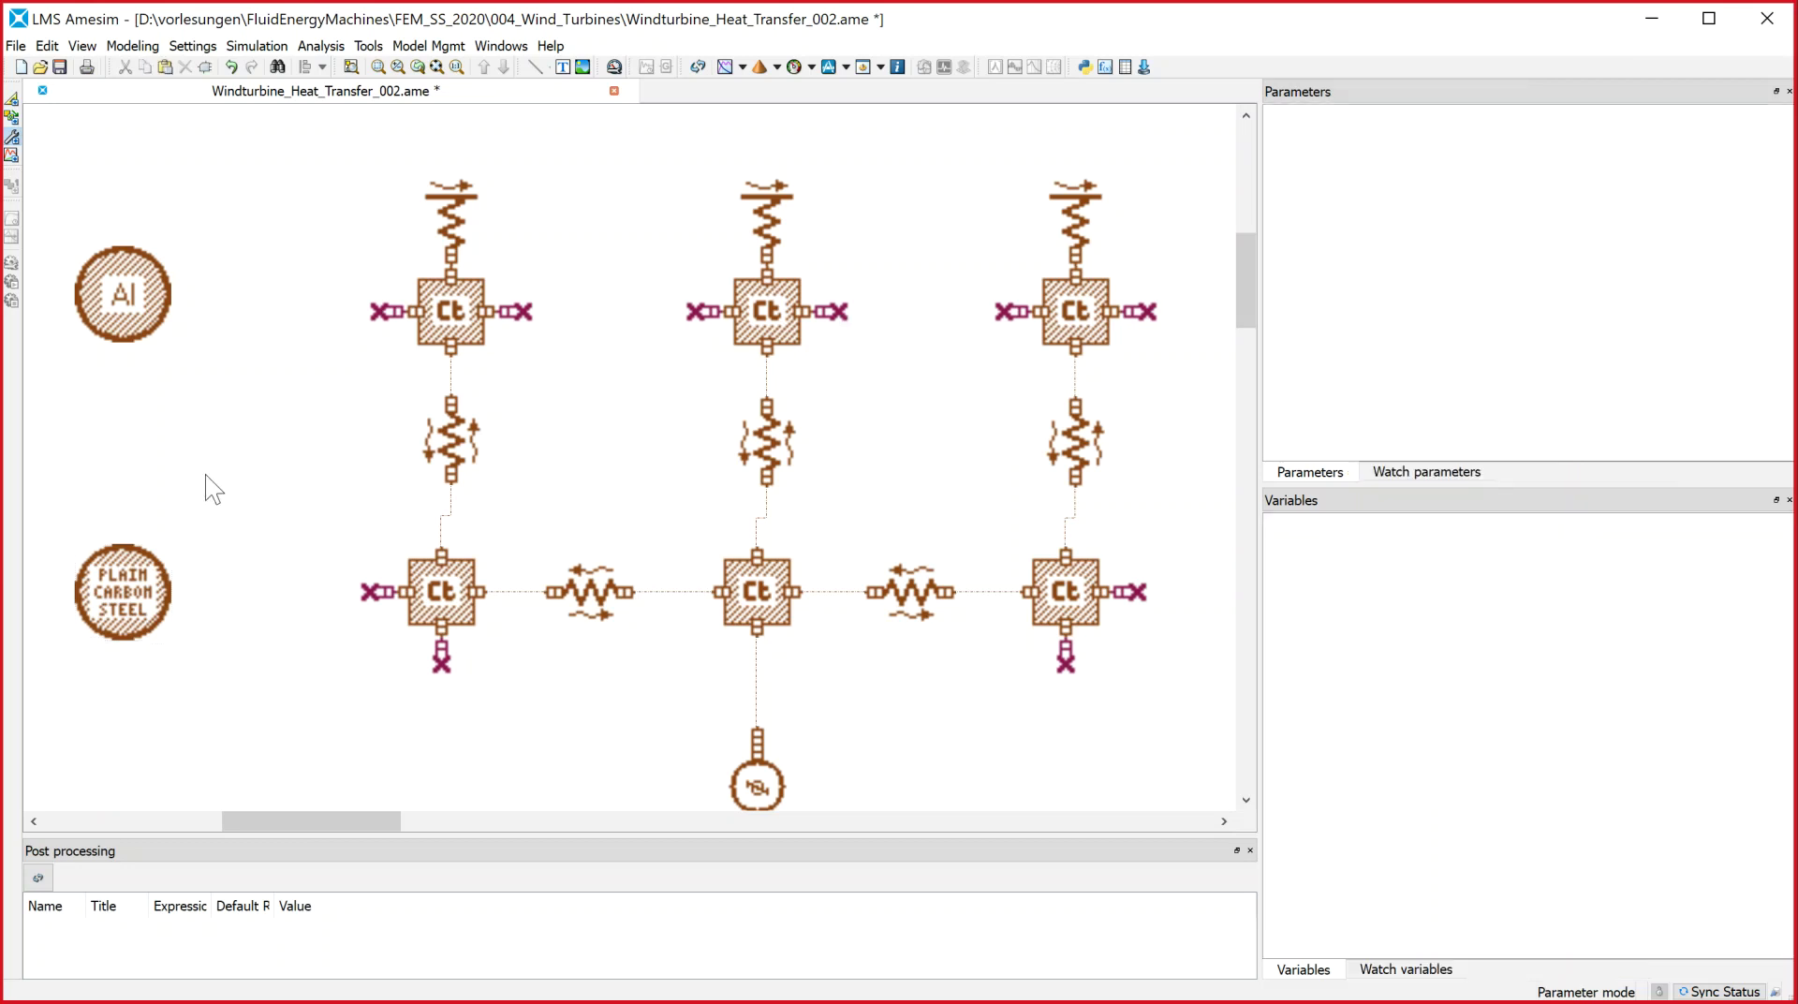
left_click(98, 607)
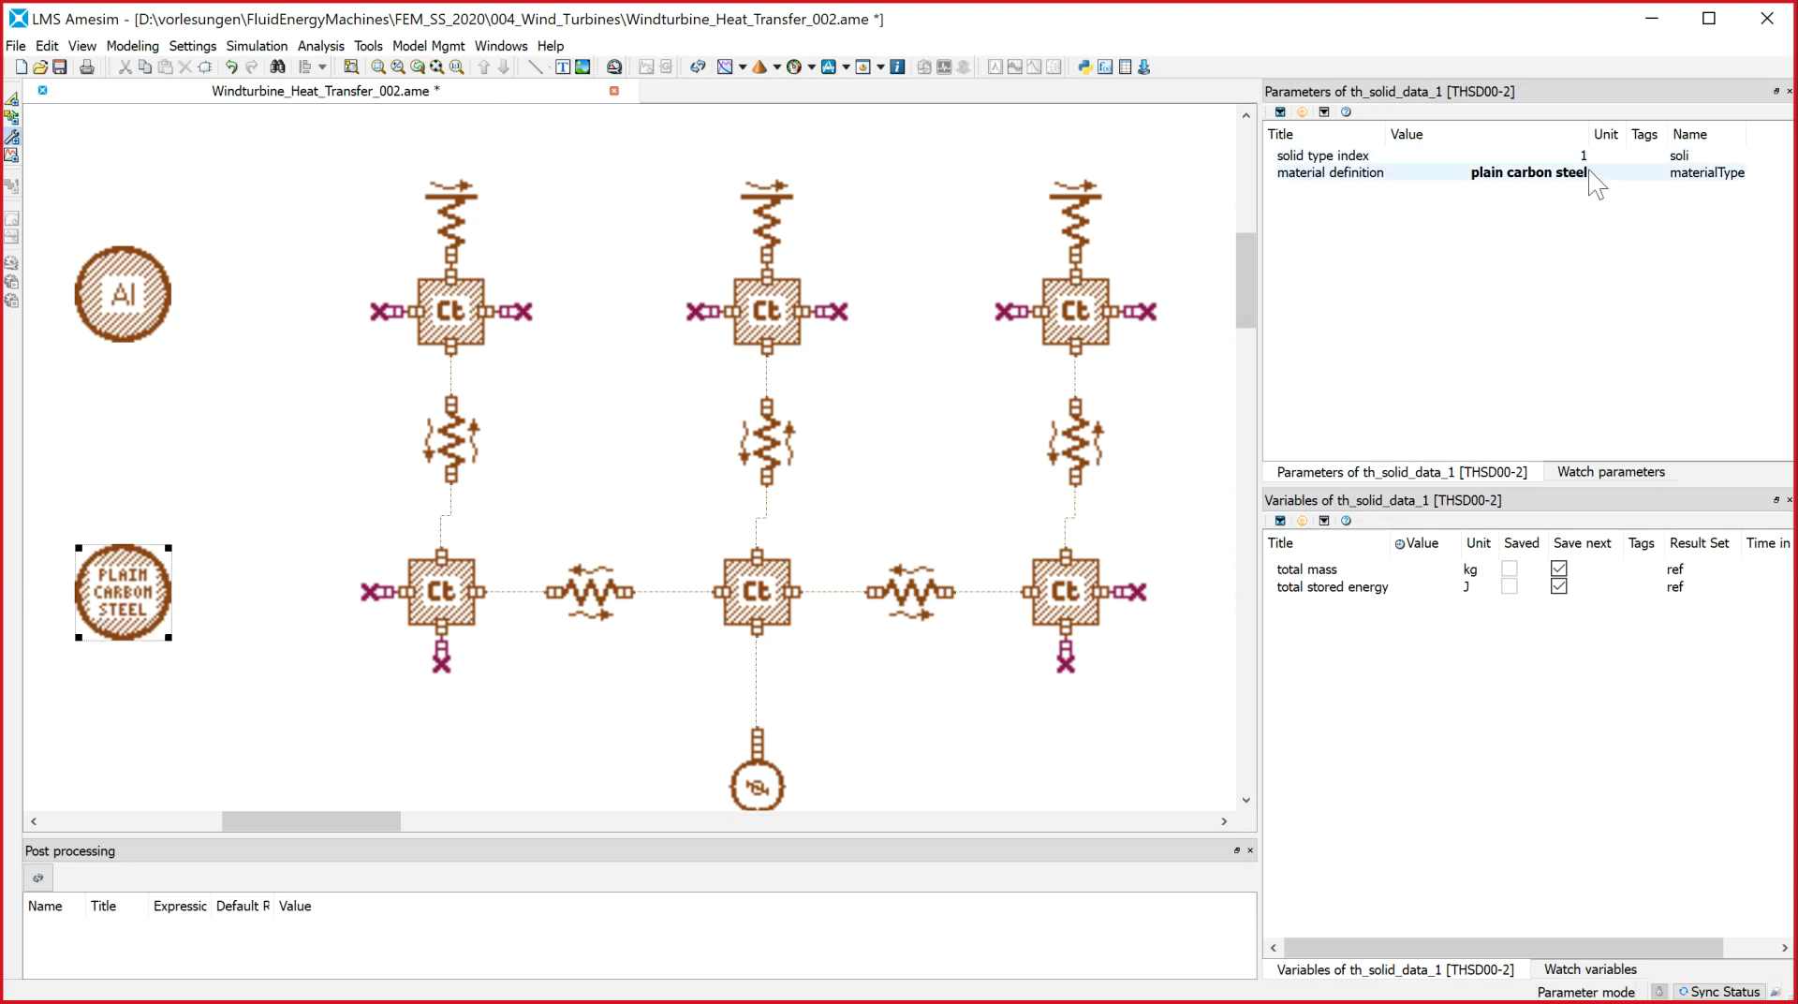
left_click(161, 294)
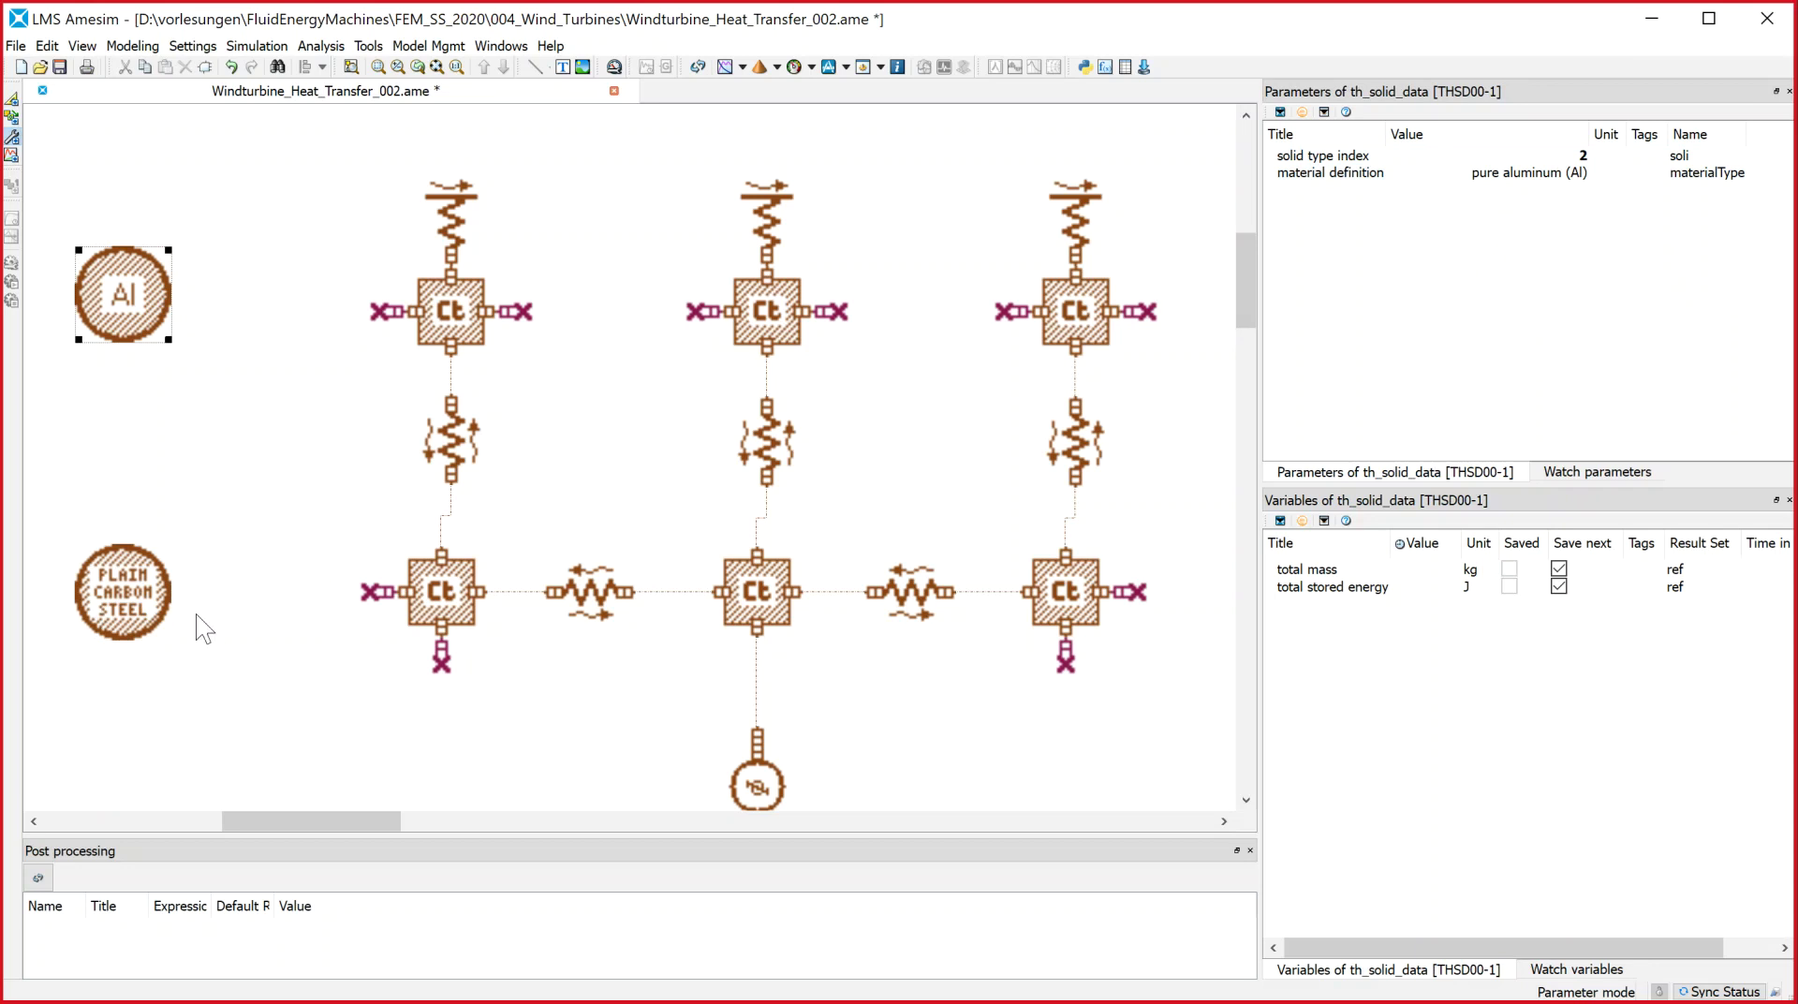
left_click(139, 607)
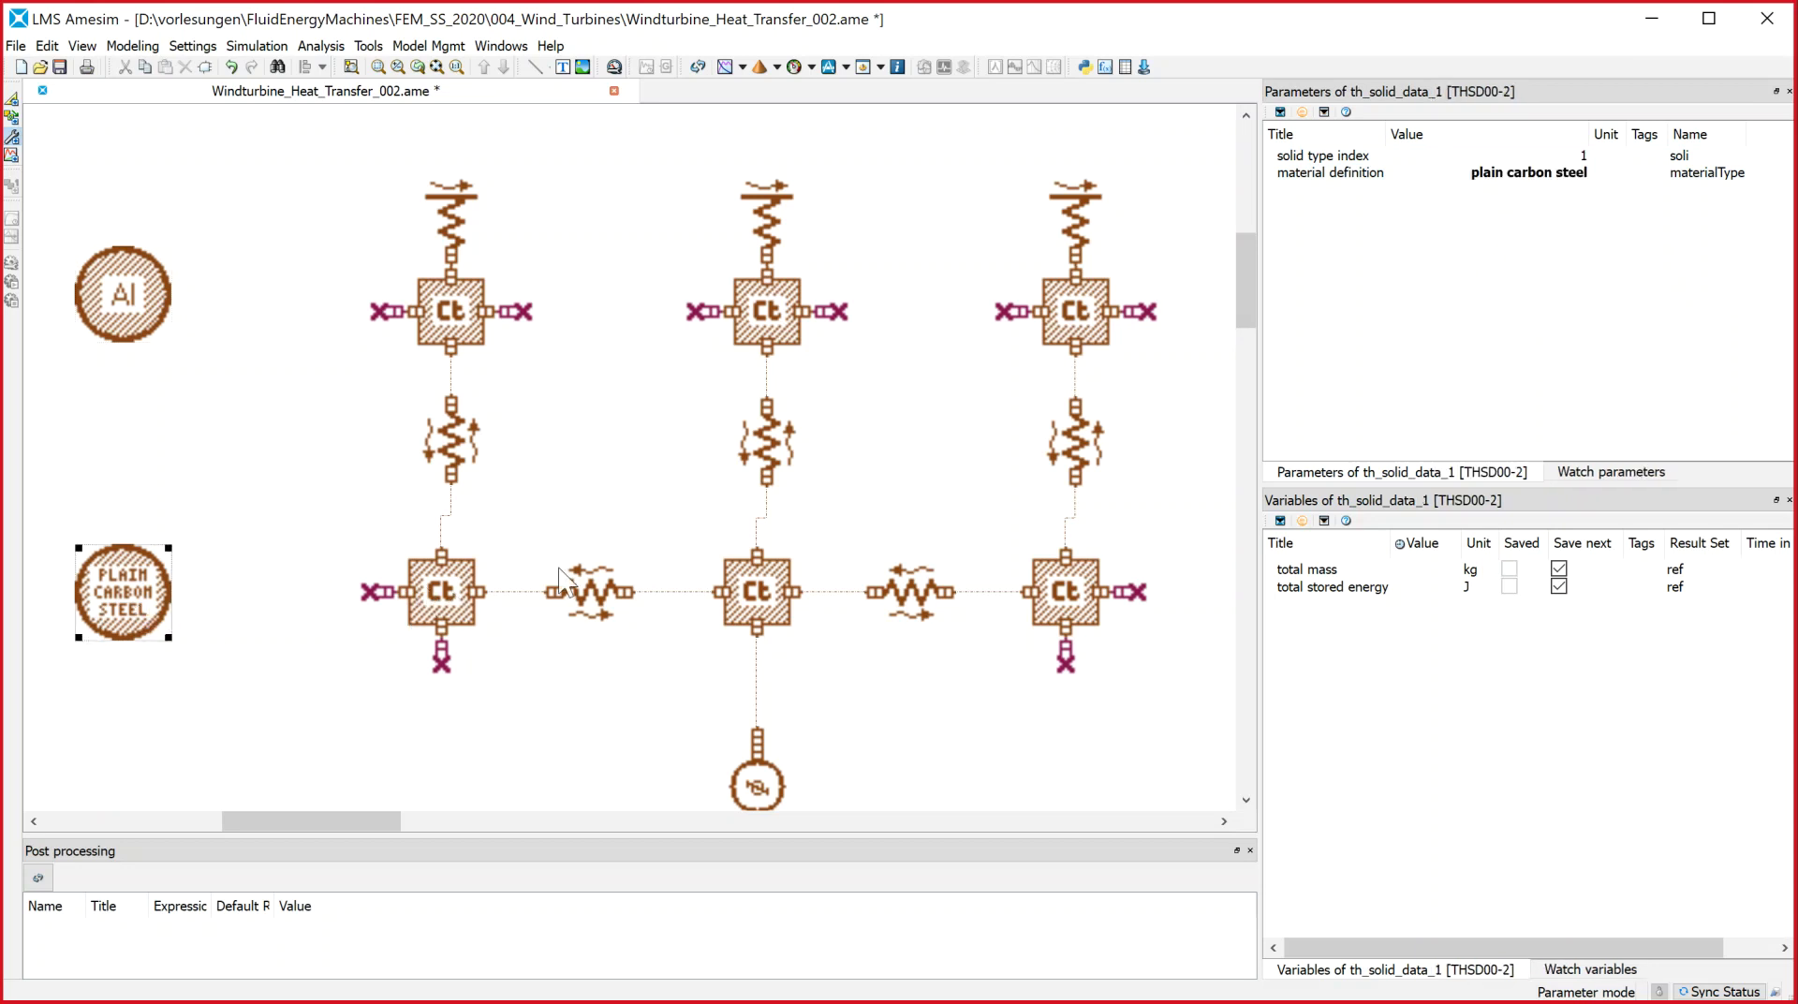
left_click(444, 610)
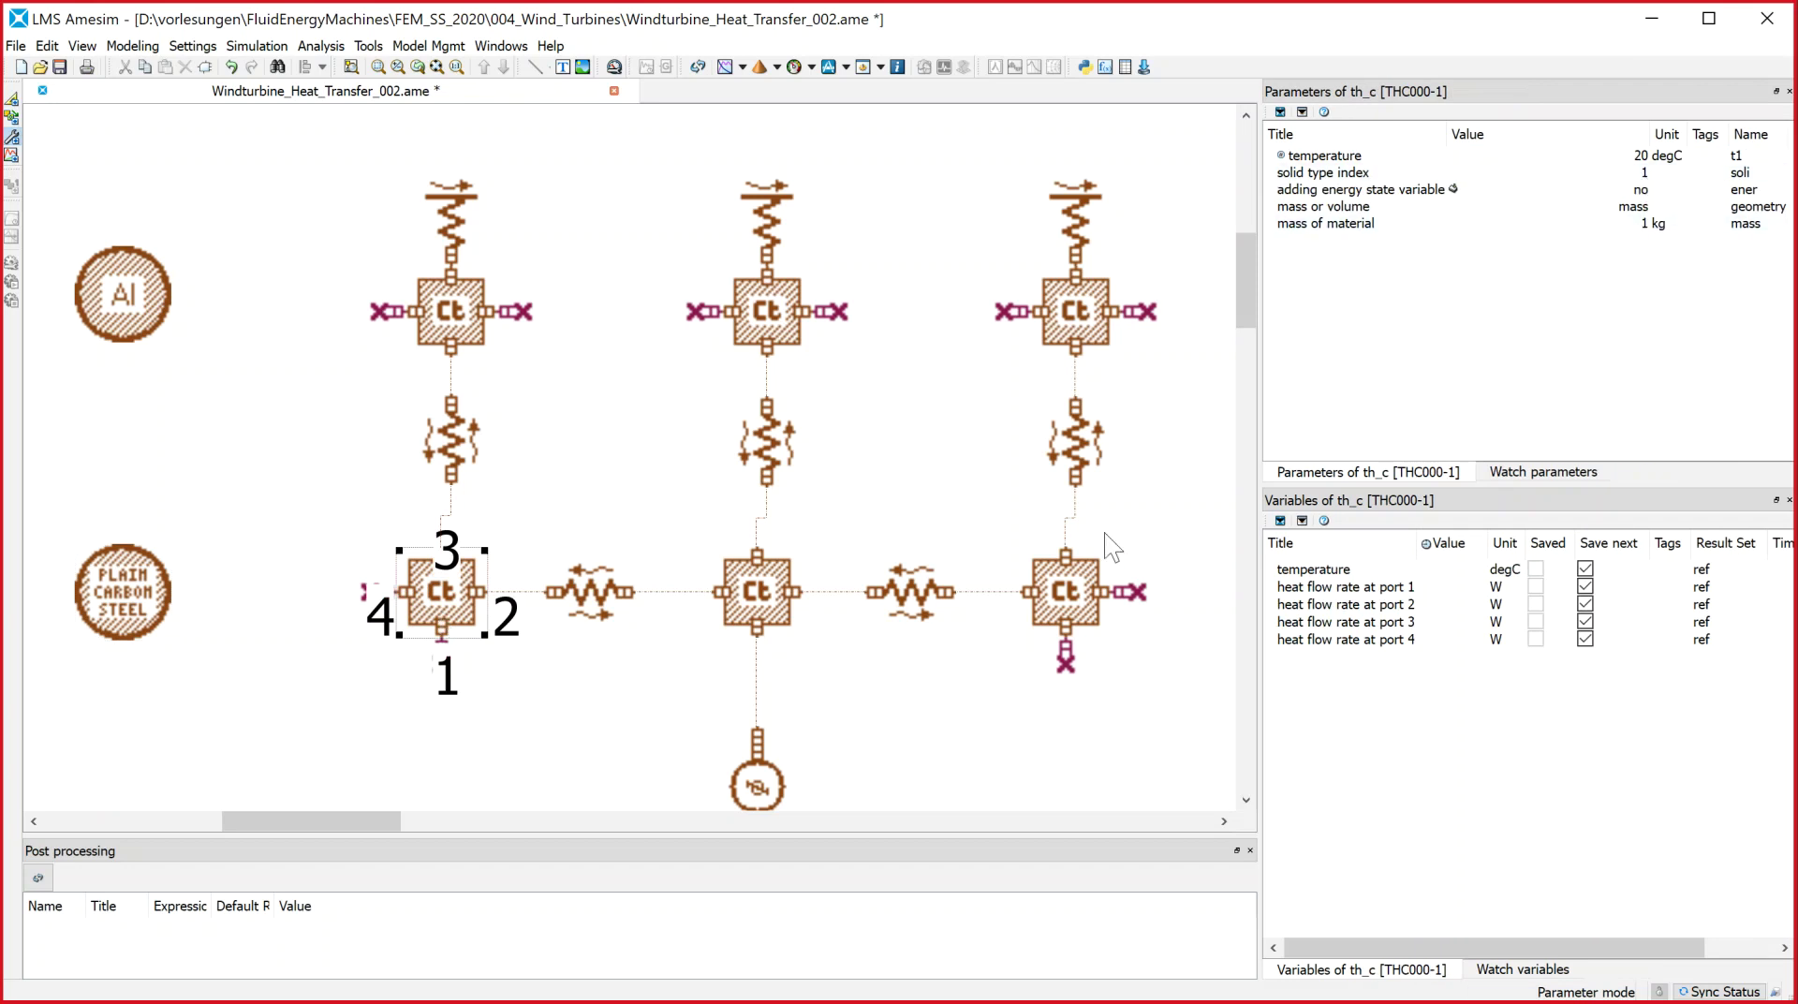
left_click(757, 600)
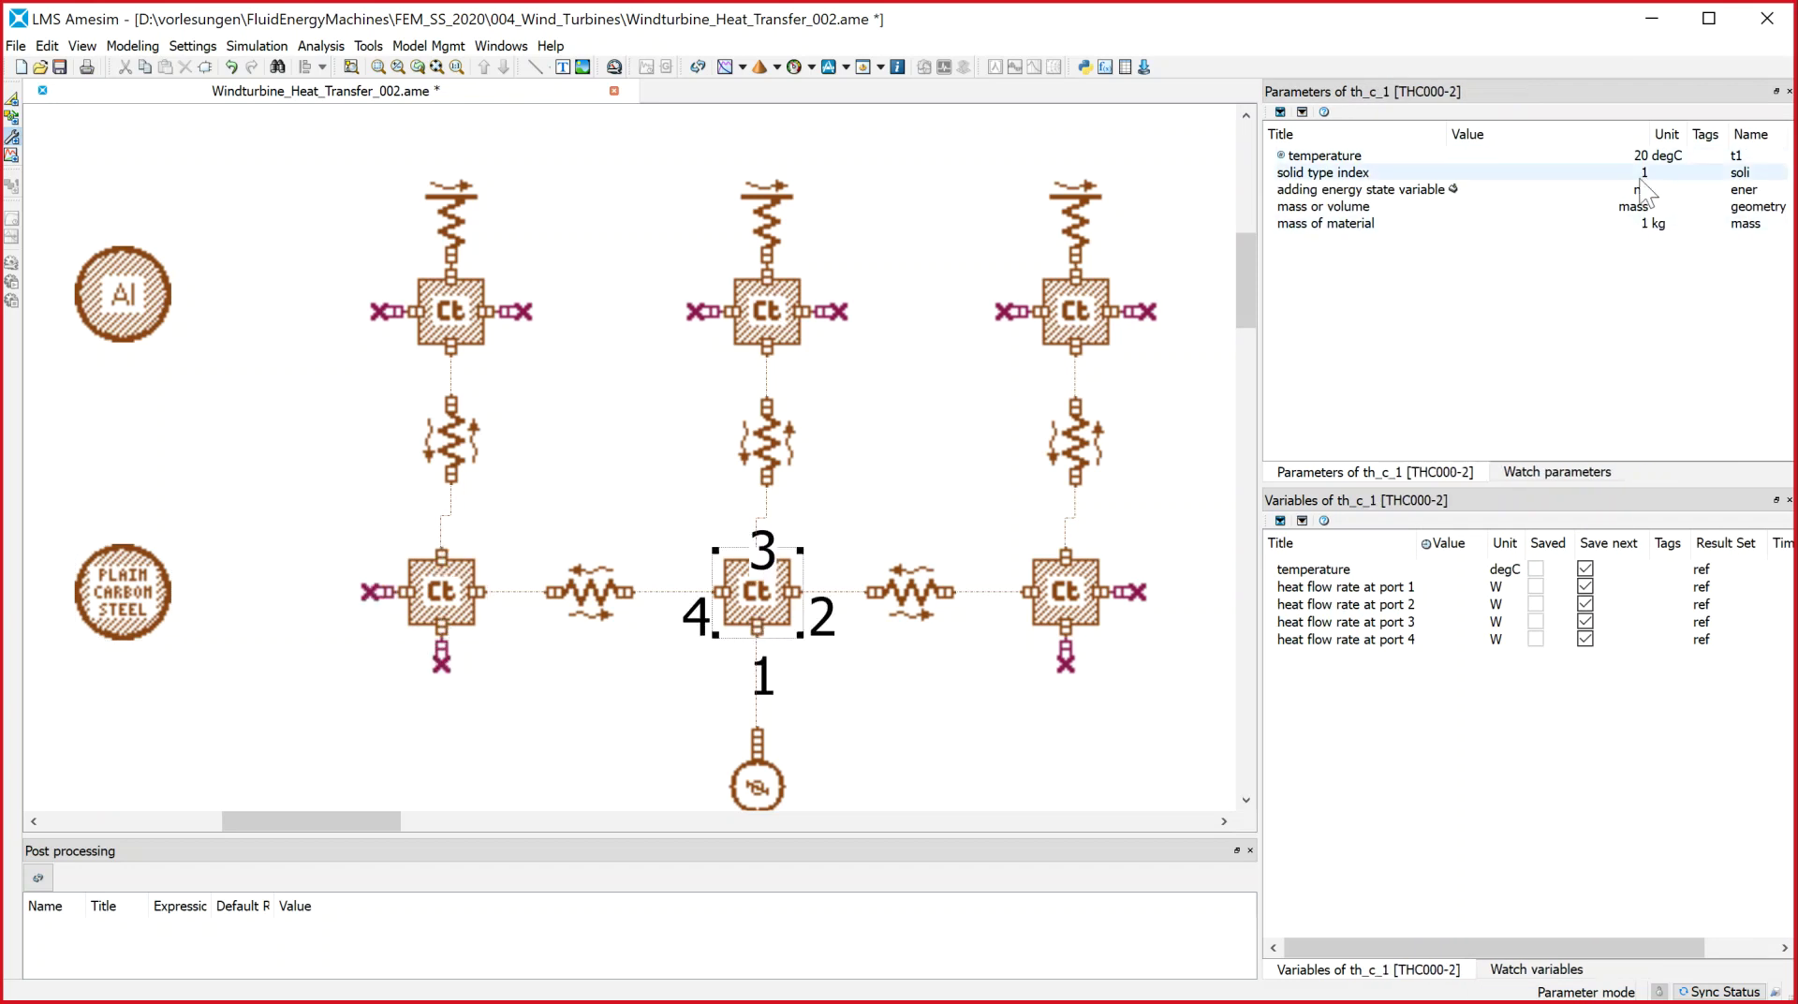
left_click(1049, 611)
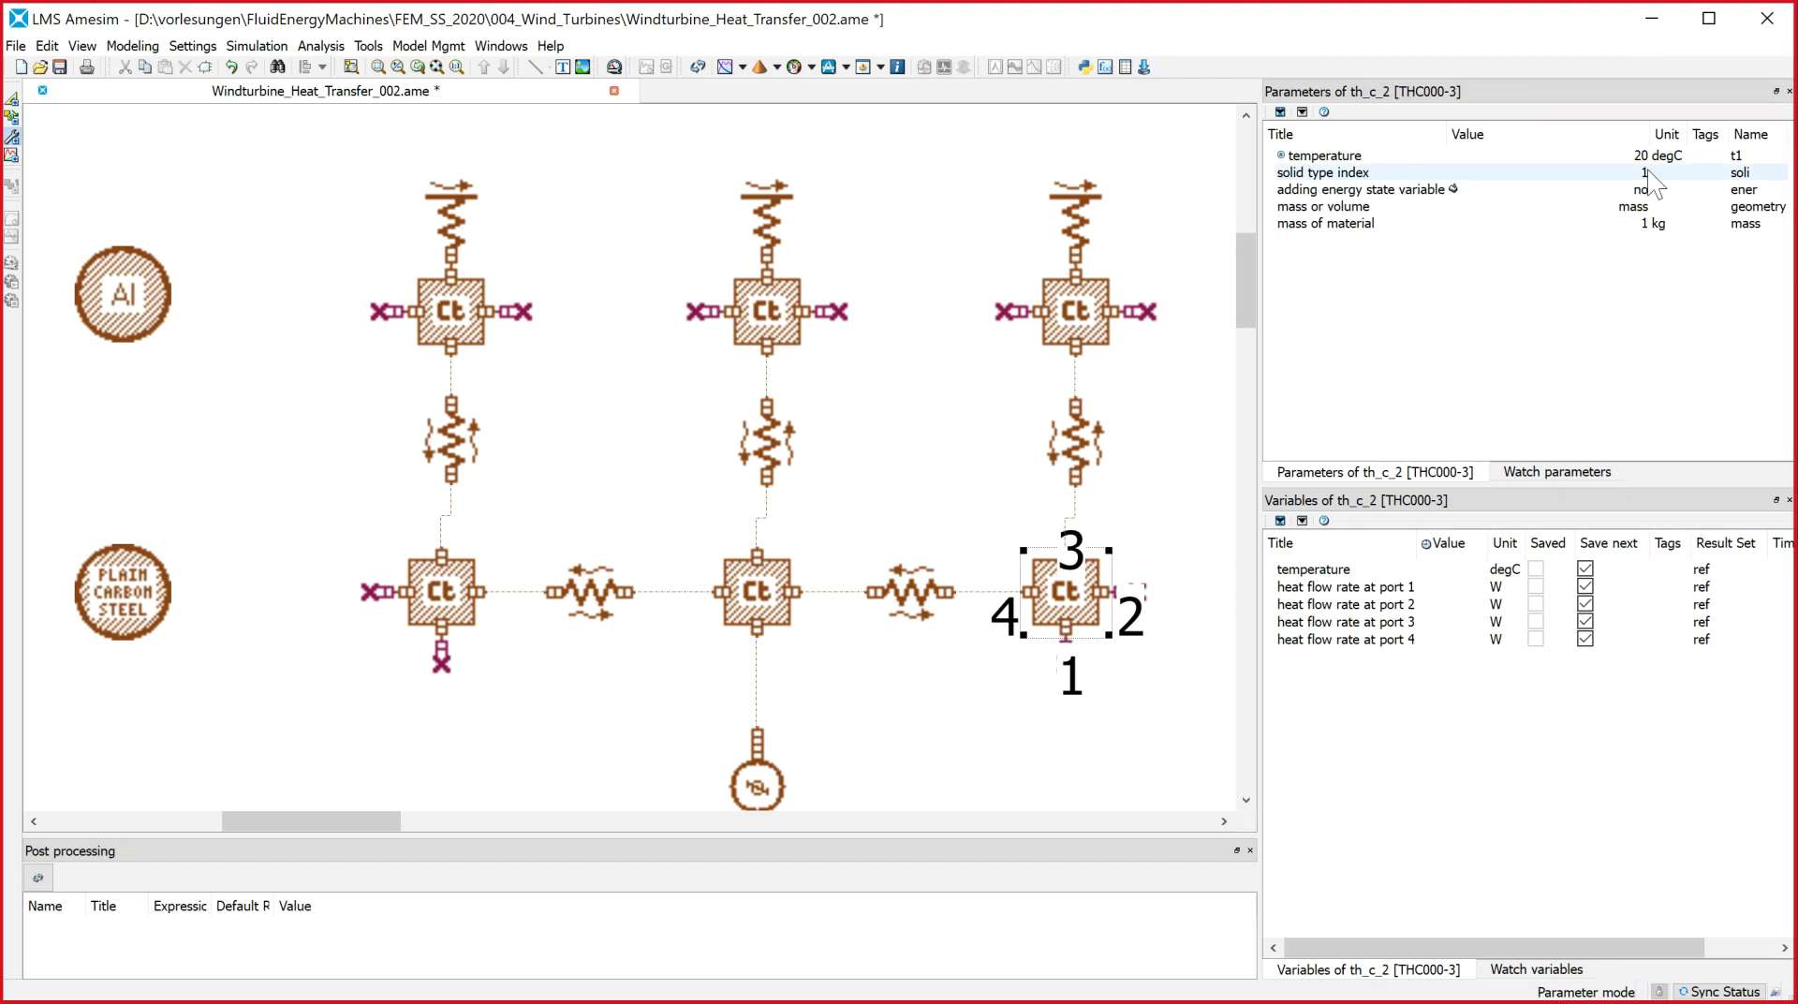
Set the solid type index of all three thermal masses in the upper row to 2
left_click(440, 326)
double_click(1623, 175)
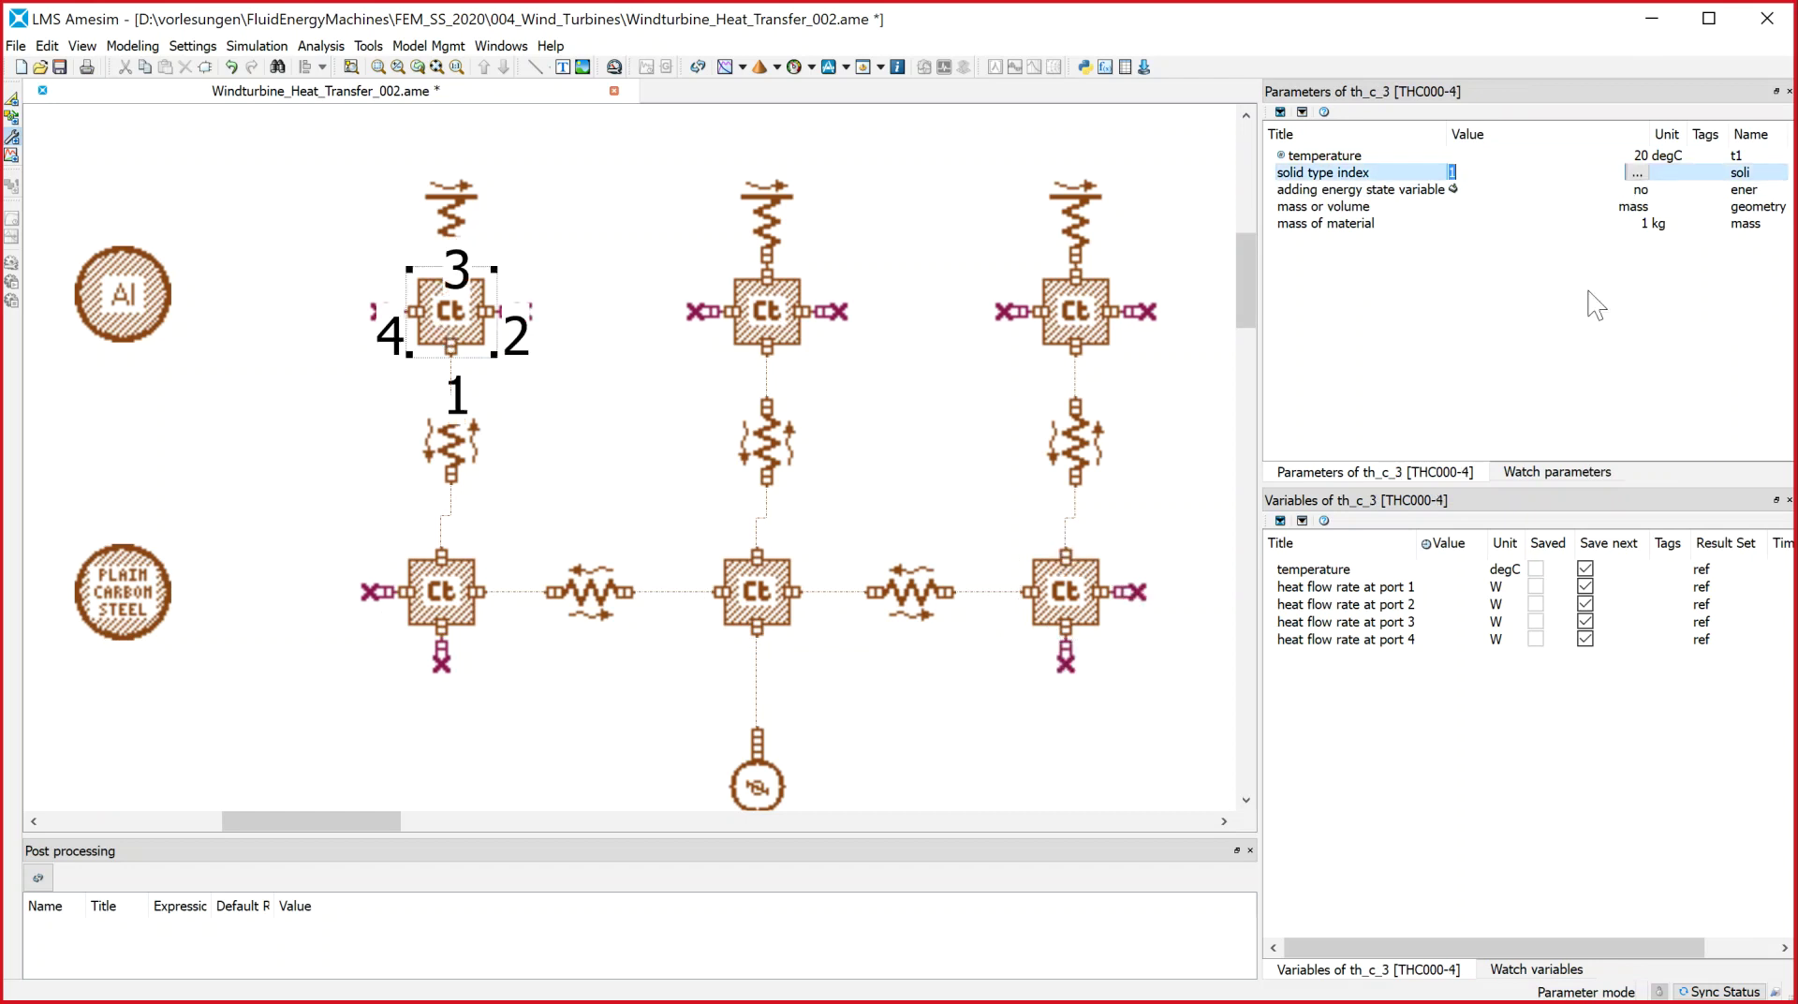
key("Return")
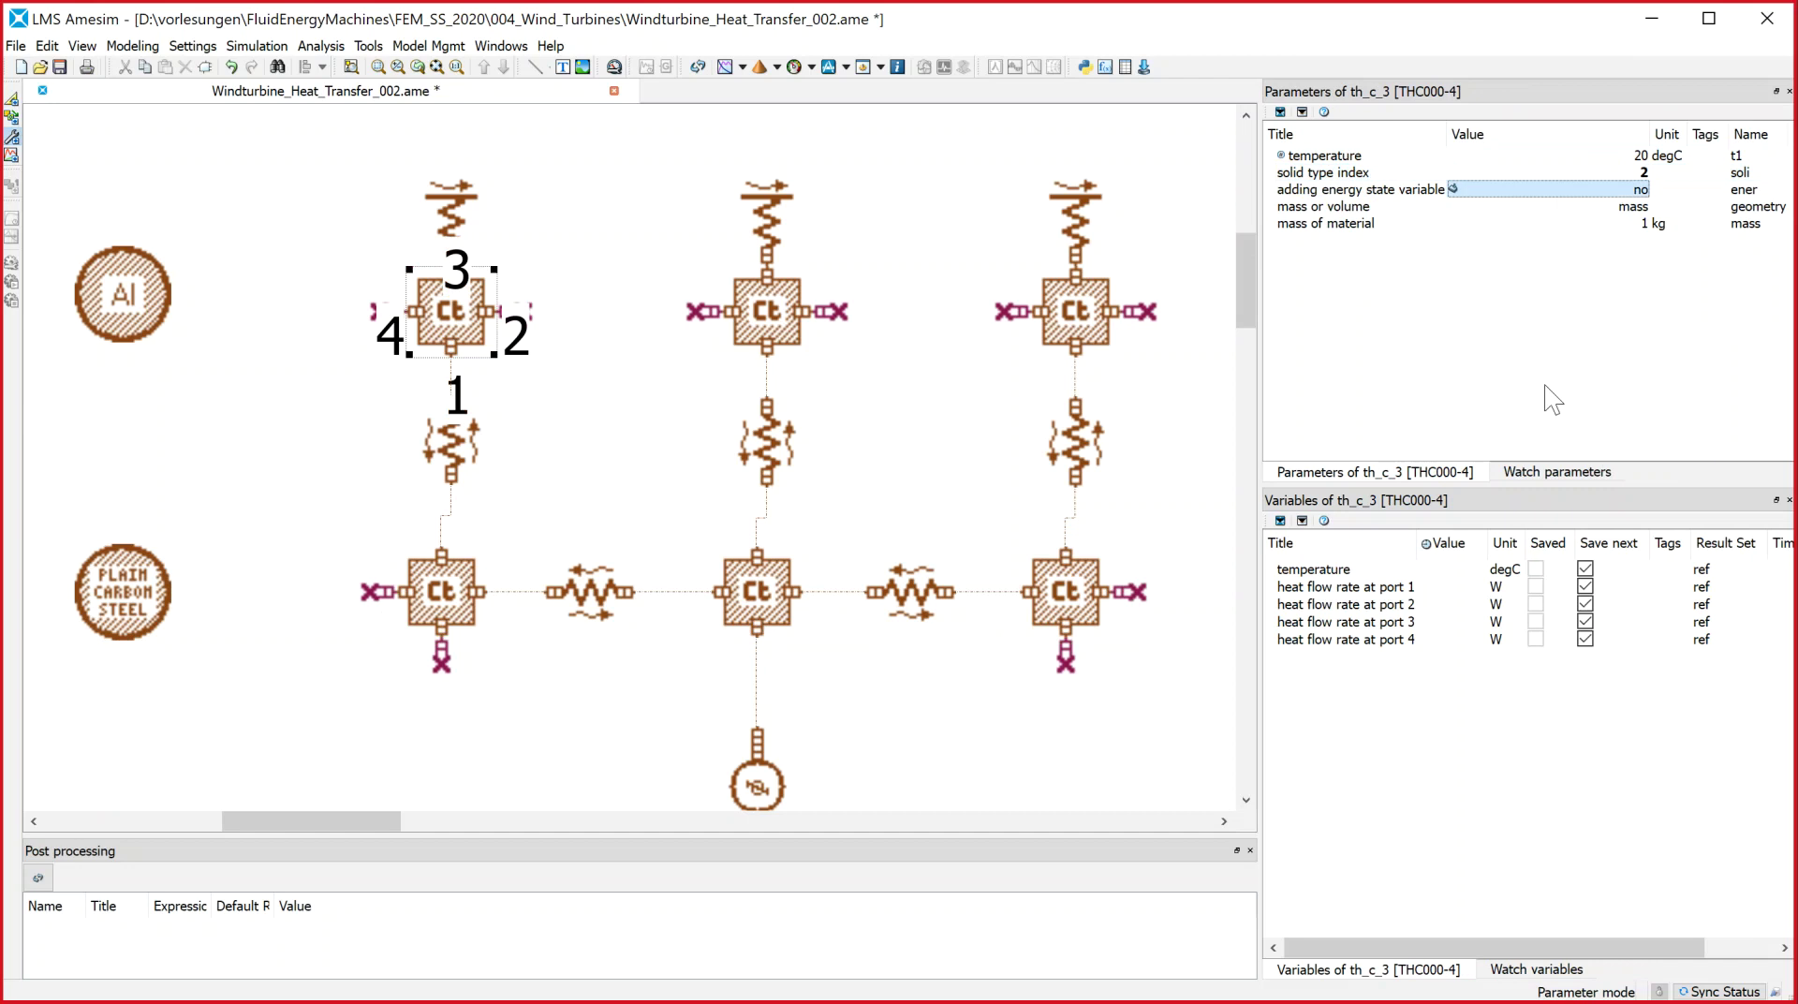
left_click(774, 349)
double_click(1635, 175)
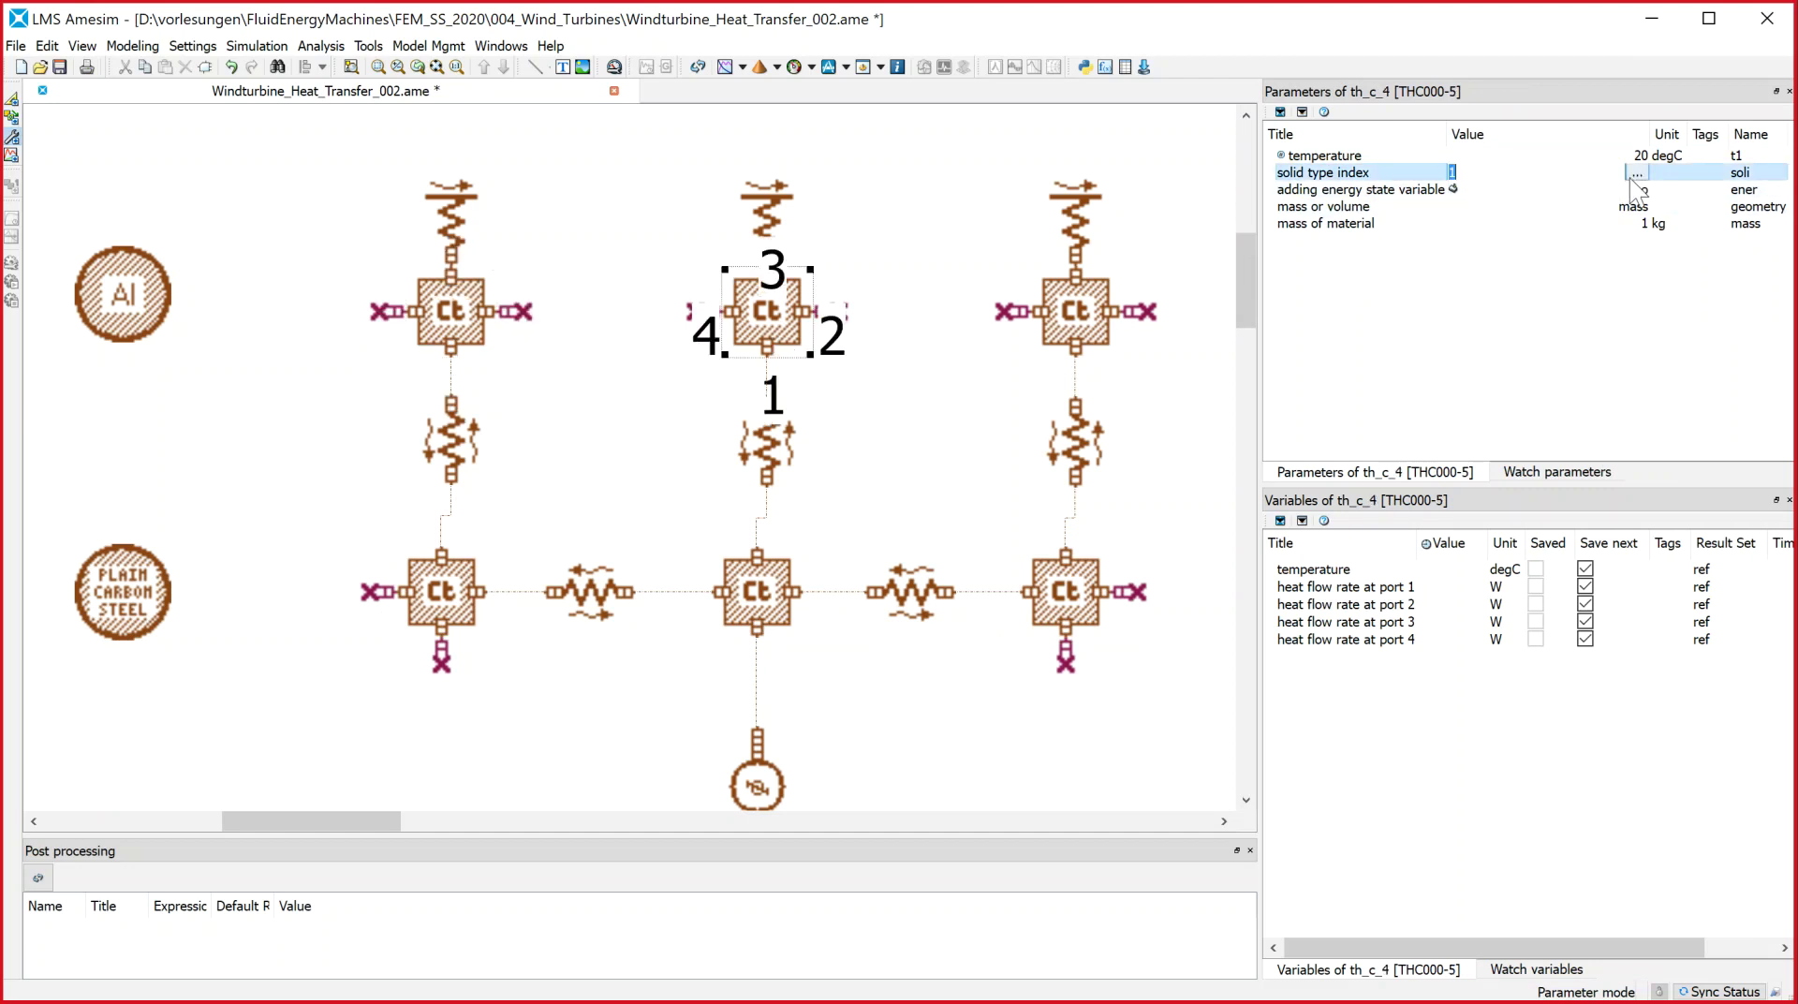
key("Return")
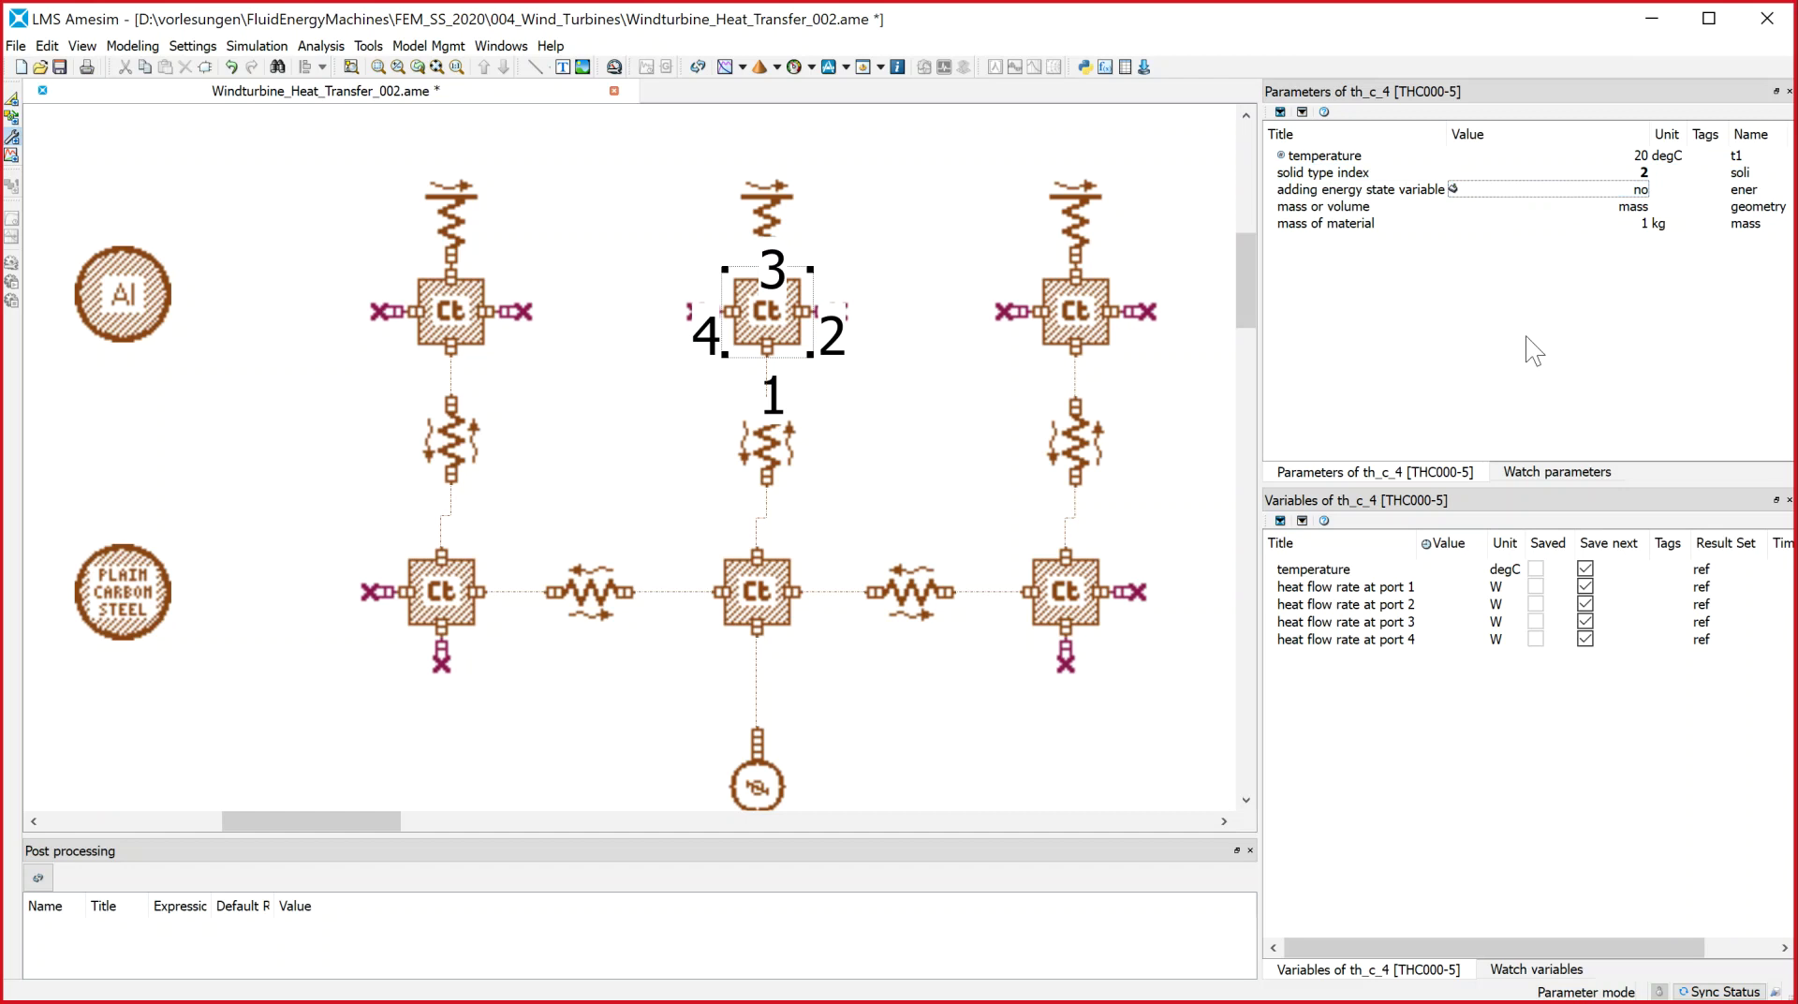
left_click(1094, 325)
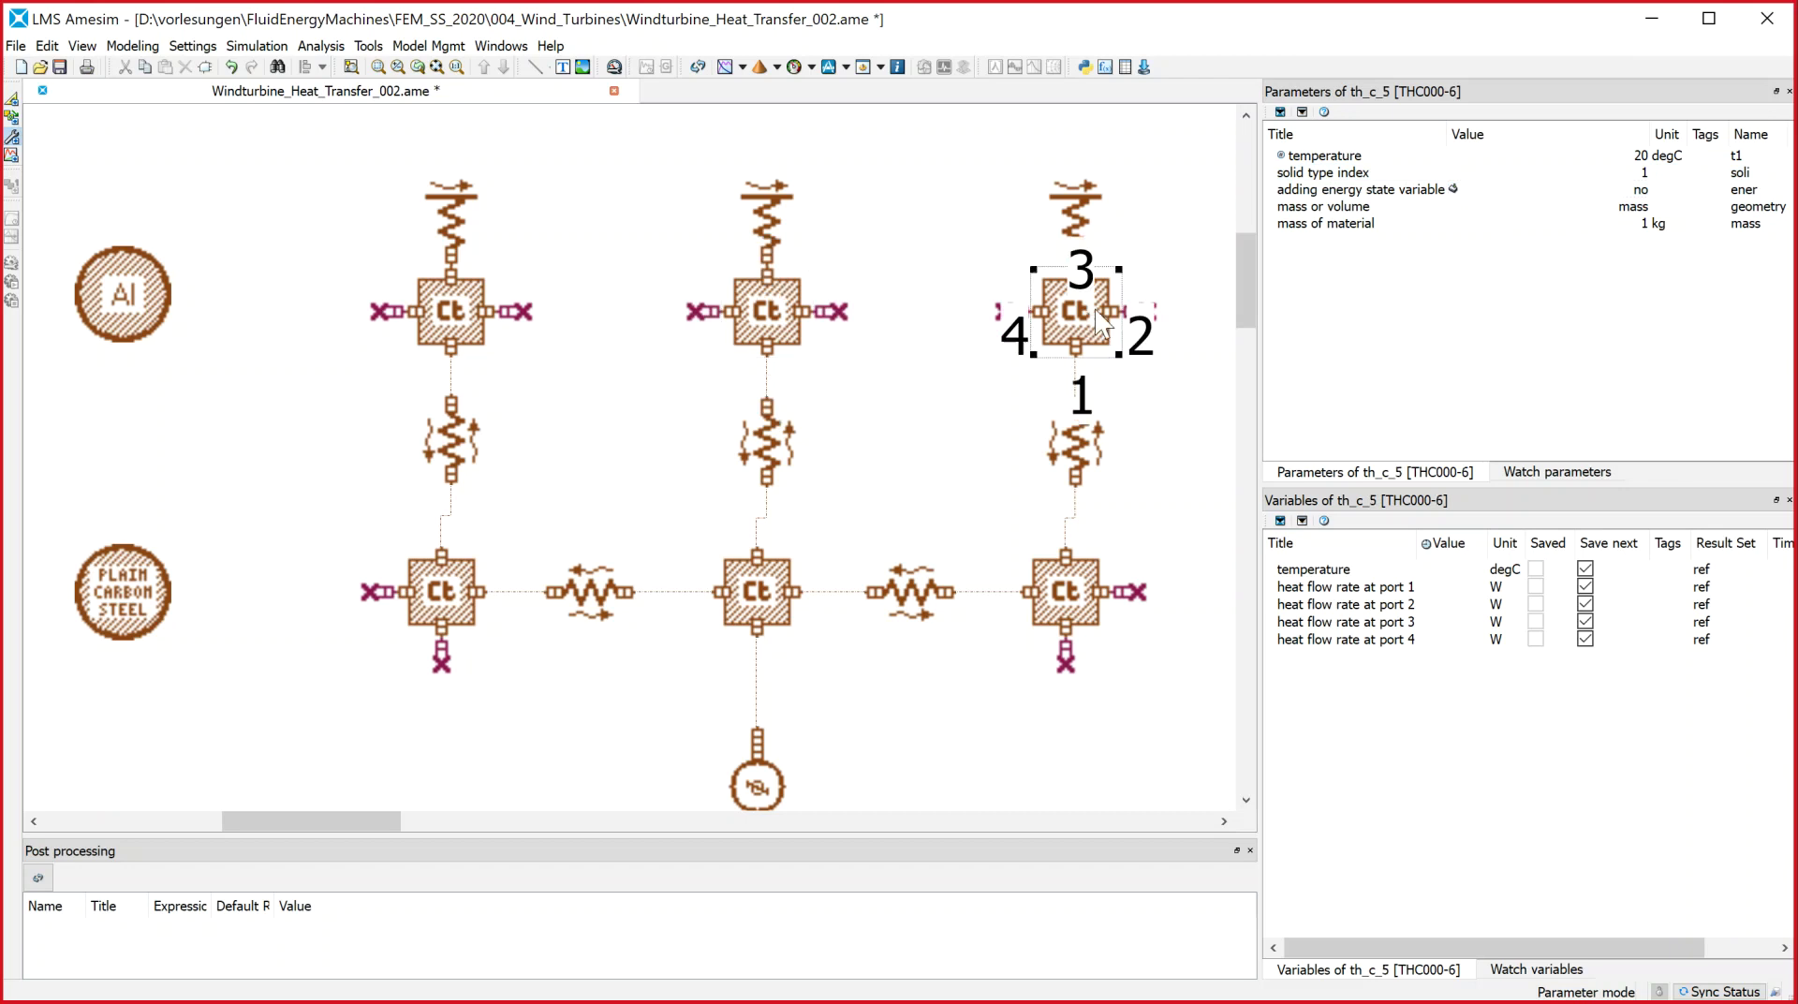
double_click(1641, 175)
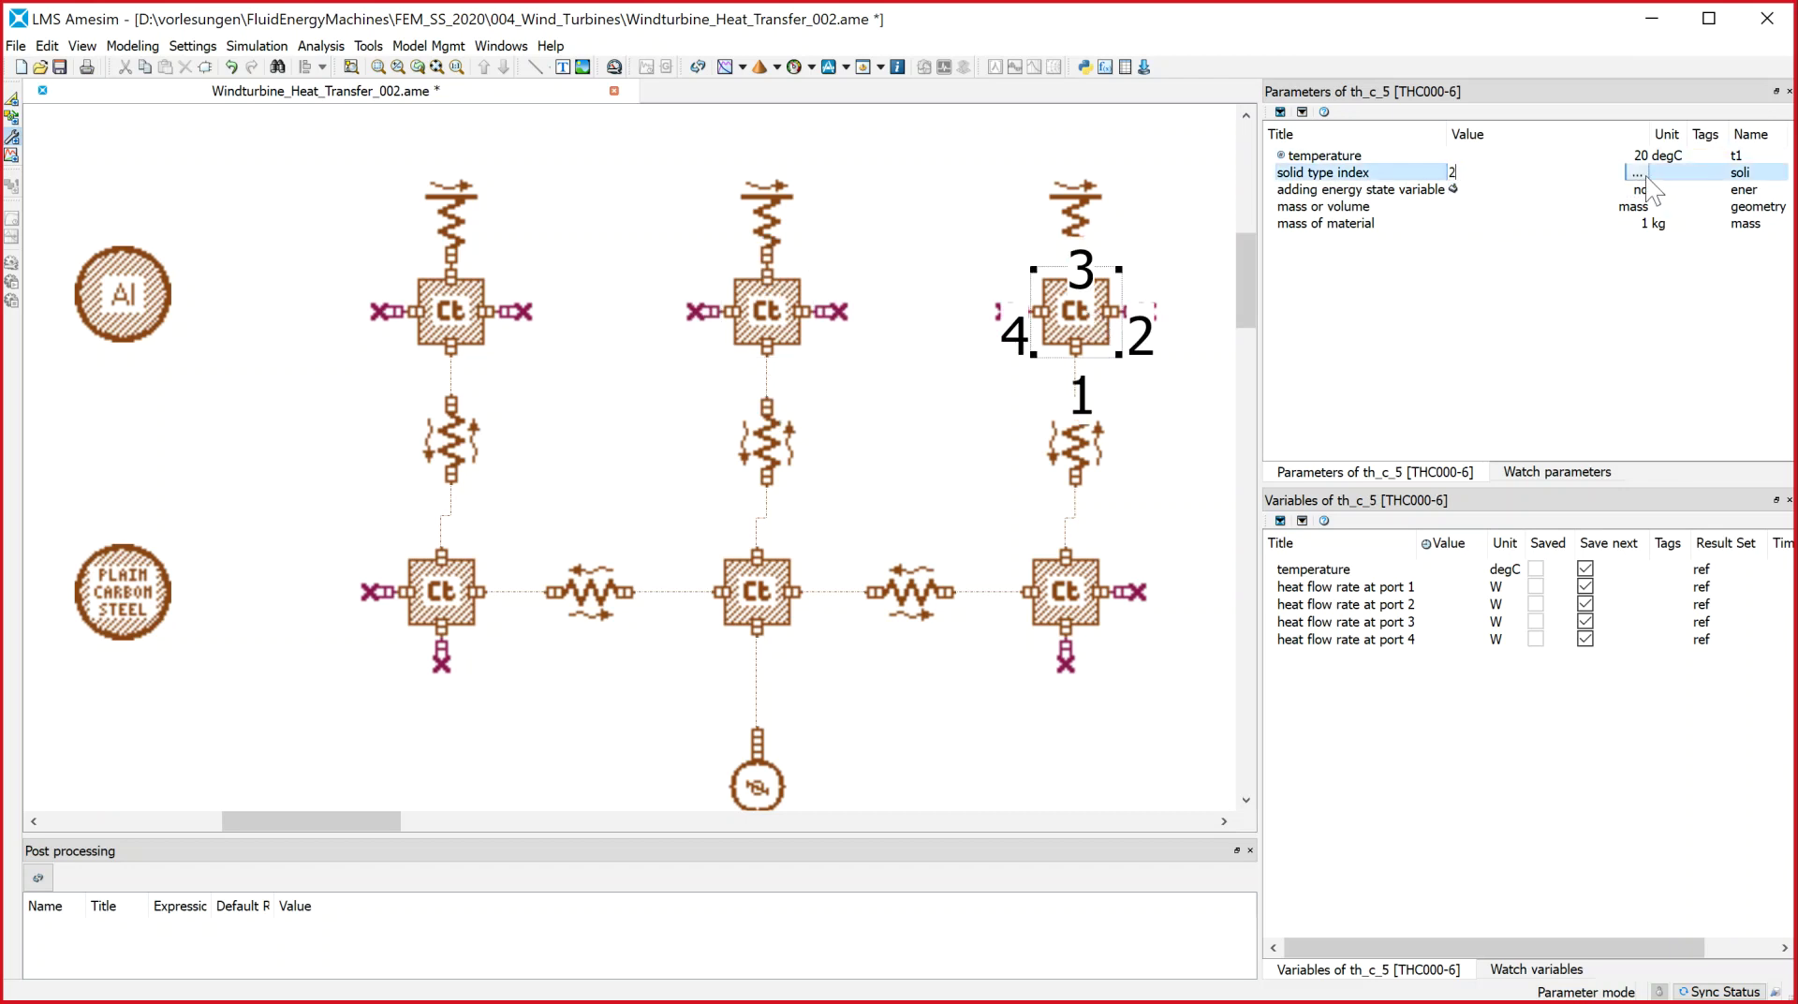
key("Return")
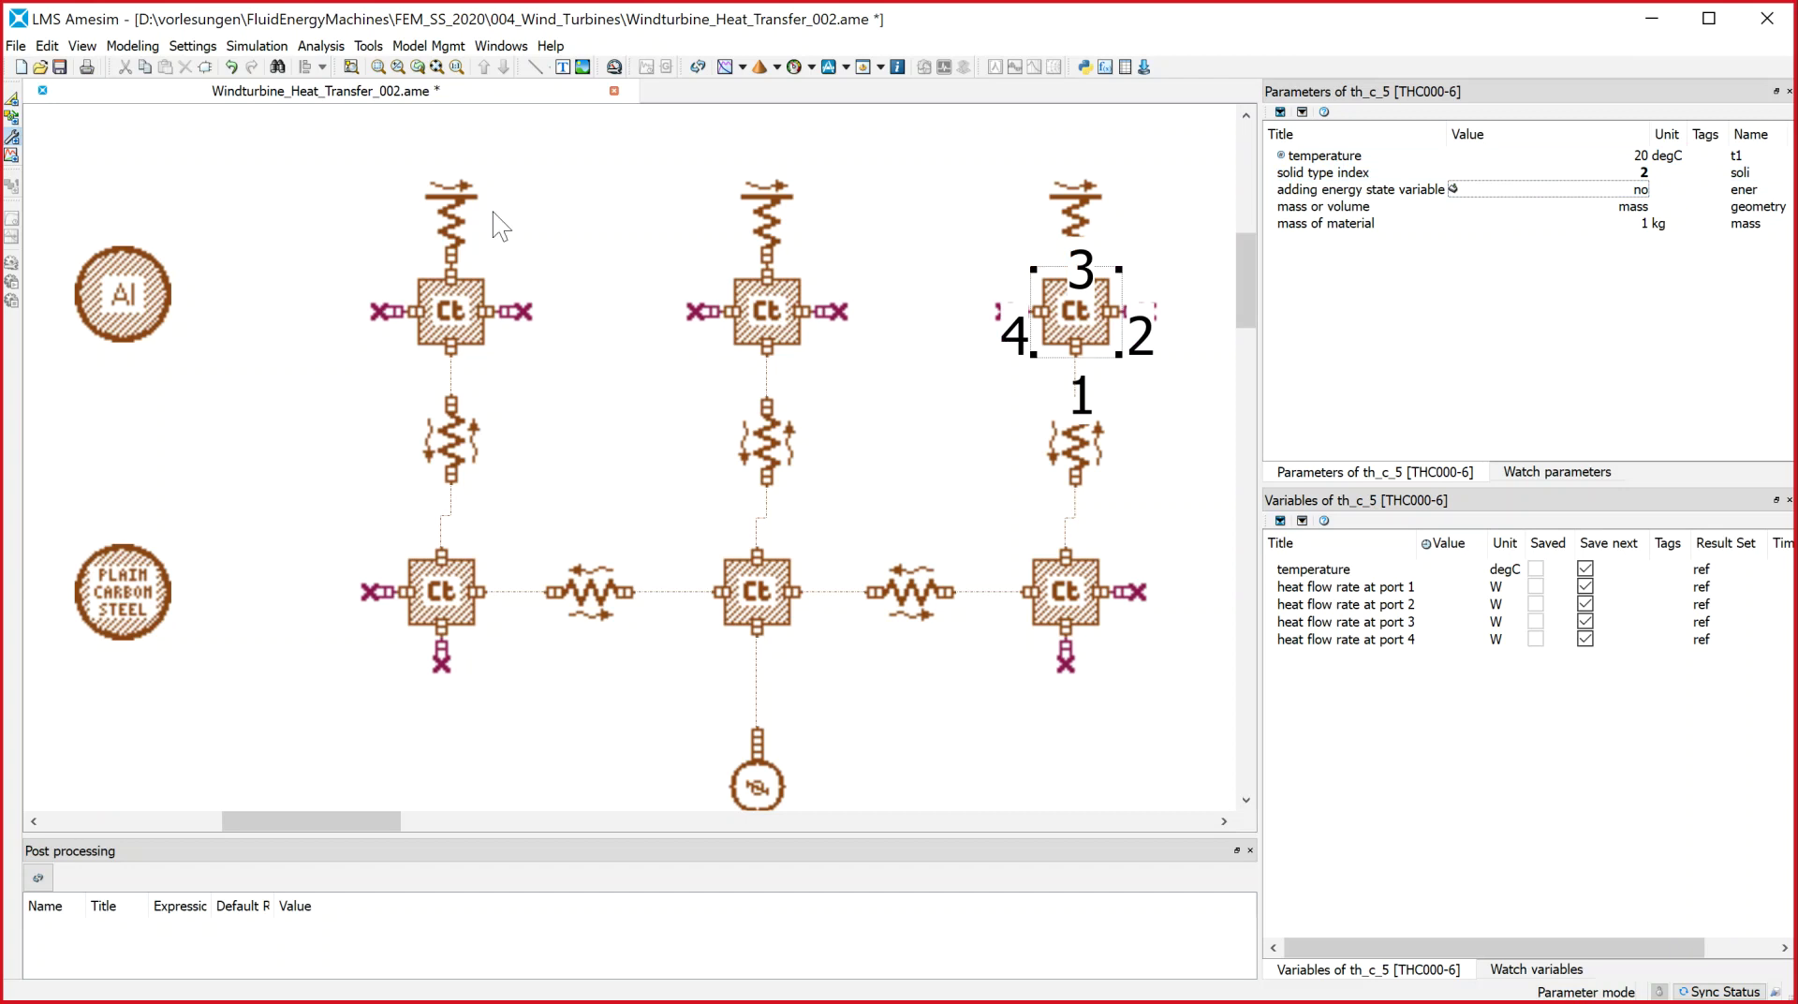
Set the velocity of the fluid to 5 m/s for all three convection components above the upper thermal masses
left_click(454, 207)
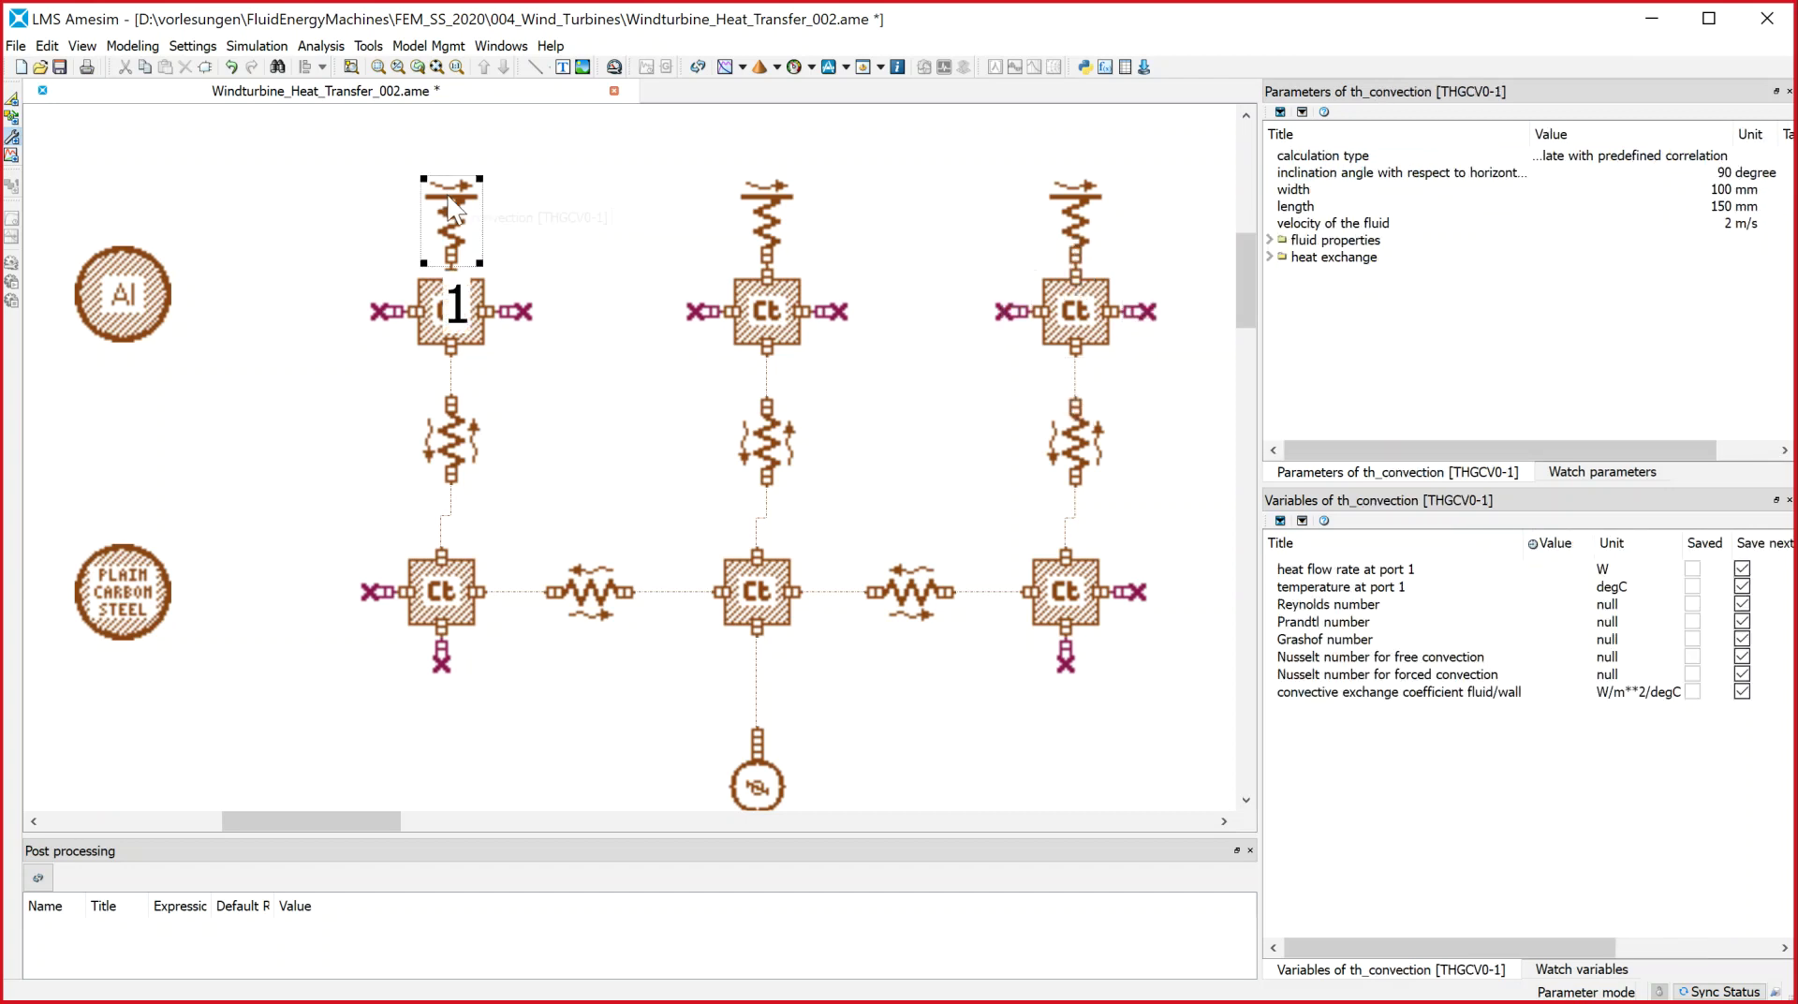
double_click(1707, 222)
type("5")
key("Return")
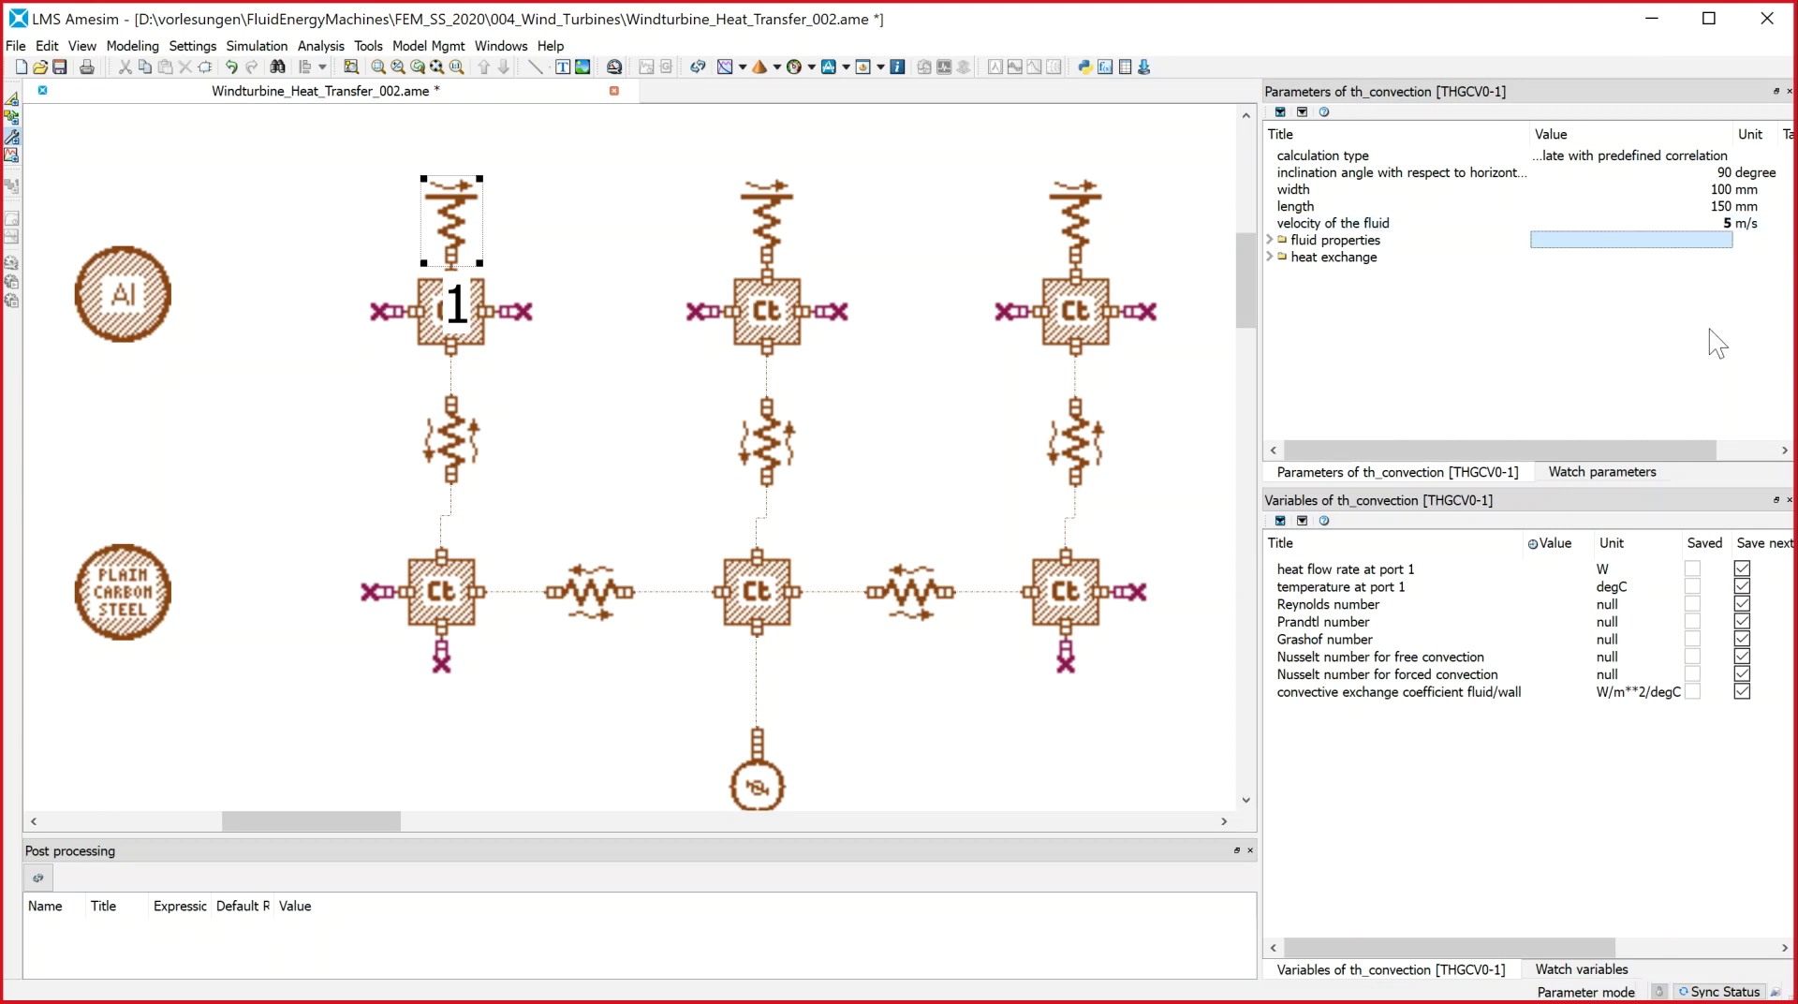
left_click(785, 196)
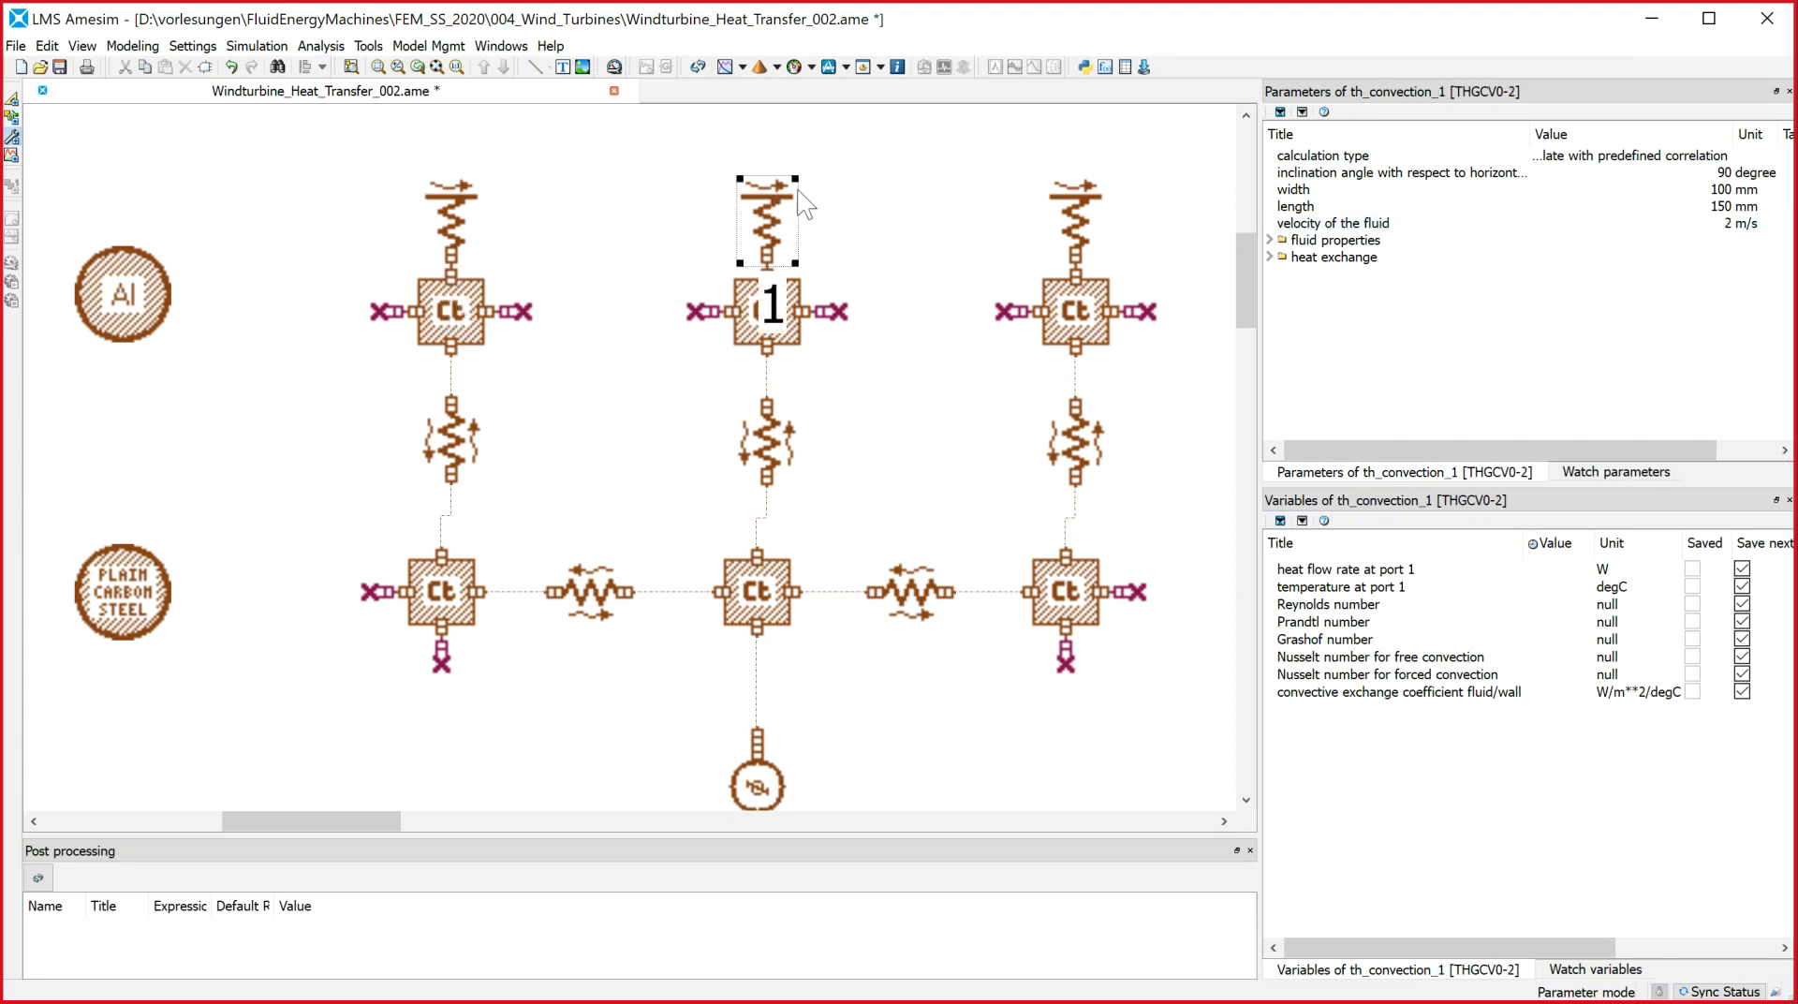
double_click(1726, 225)
type("5")
key("Return")
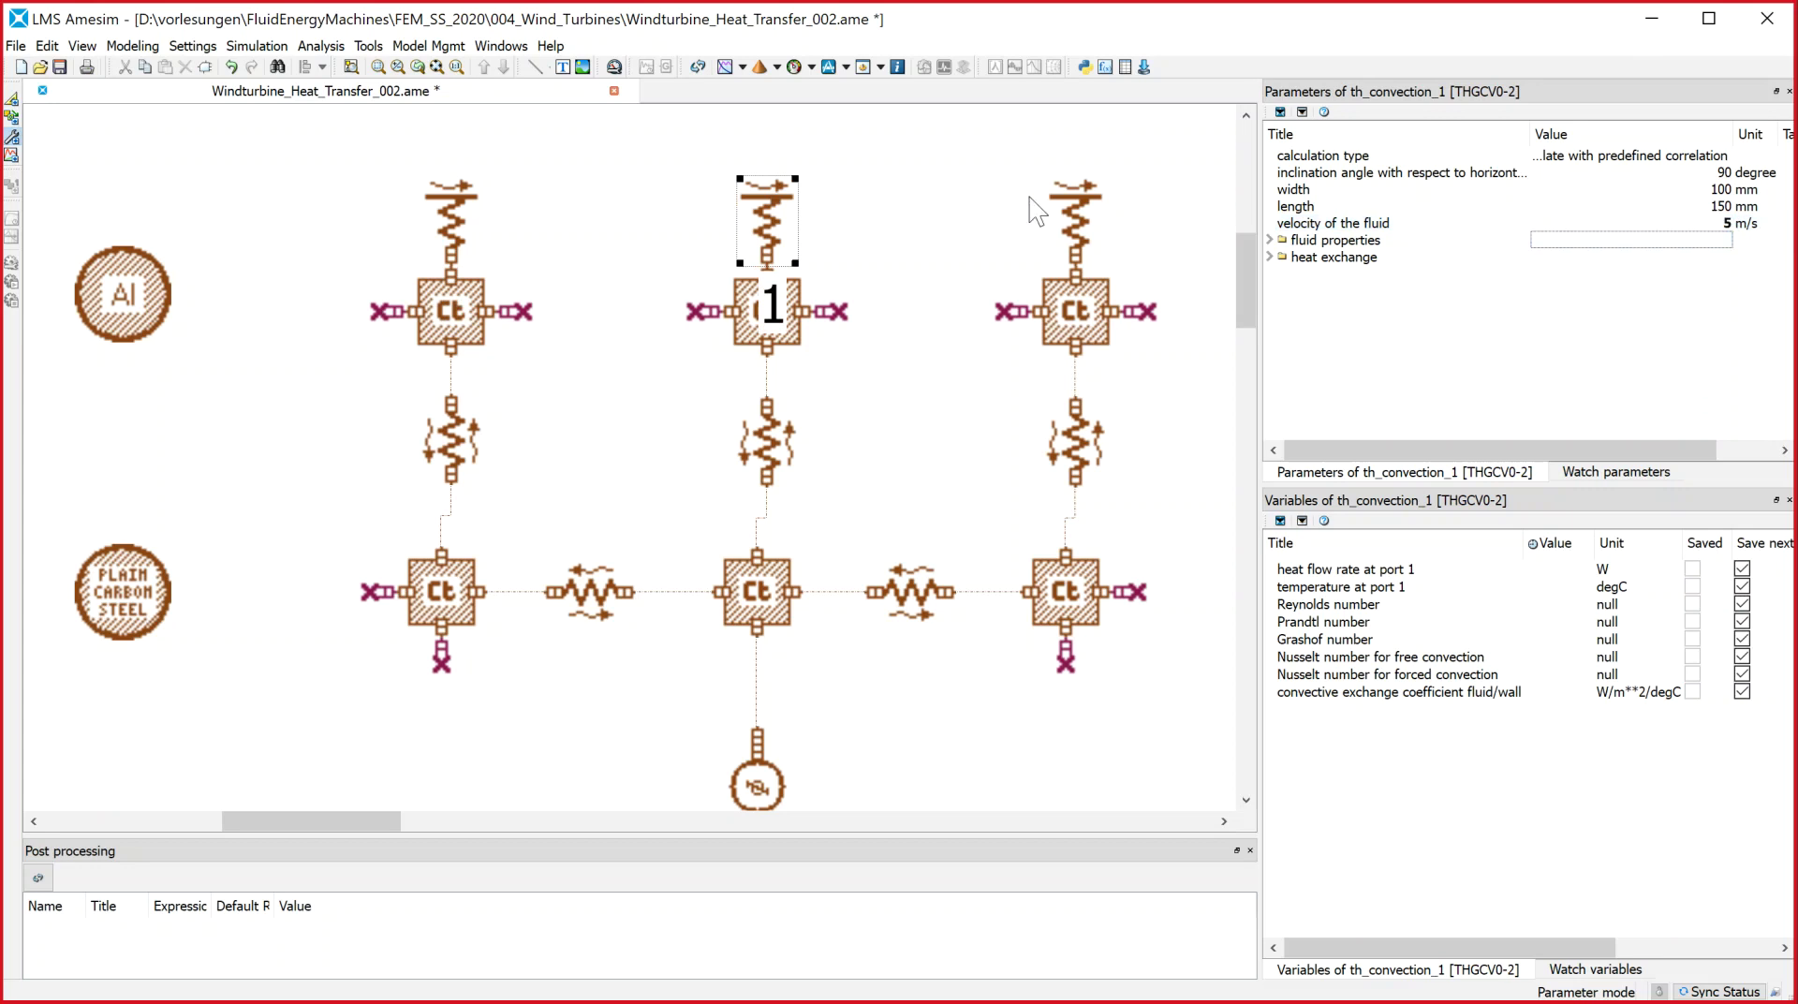
left_click(1098, 224)
left_click(1634, 223)
left_click(1719, 229)
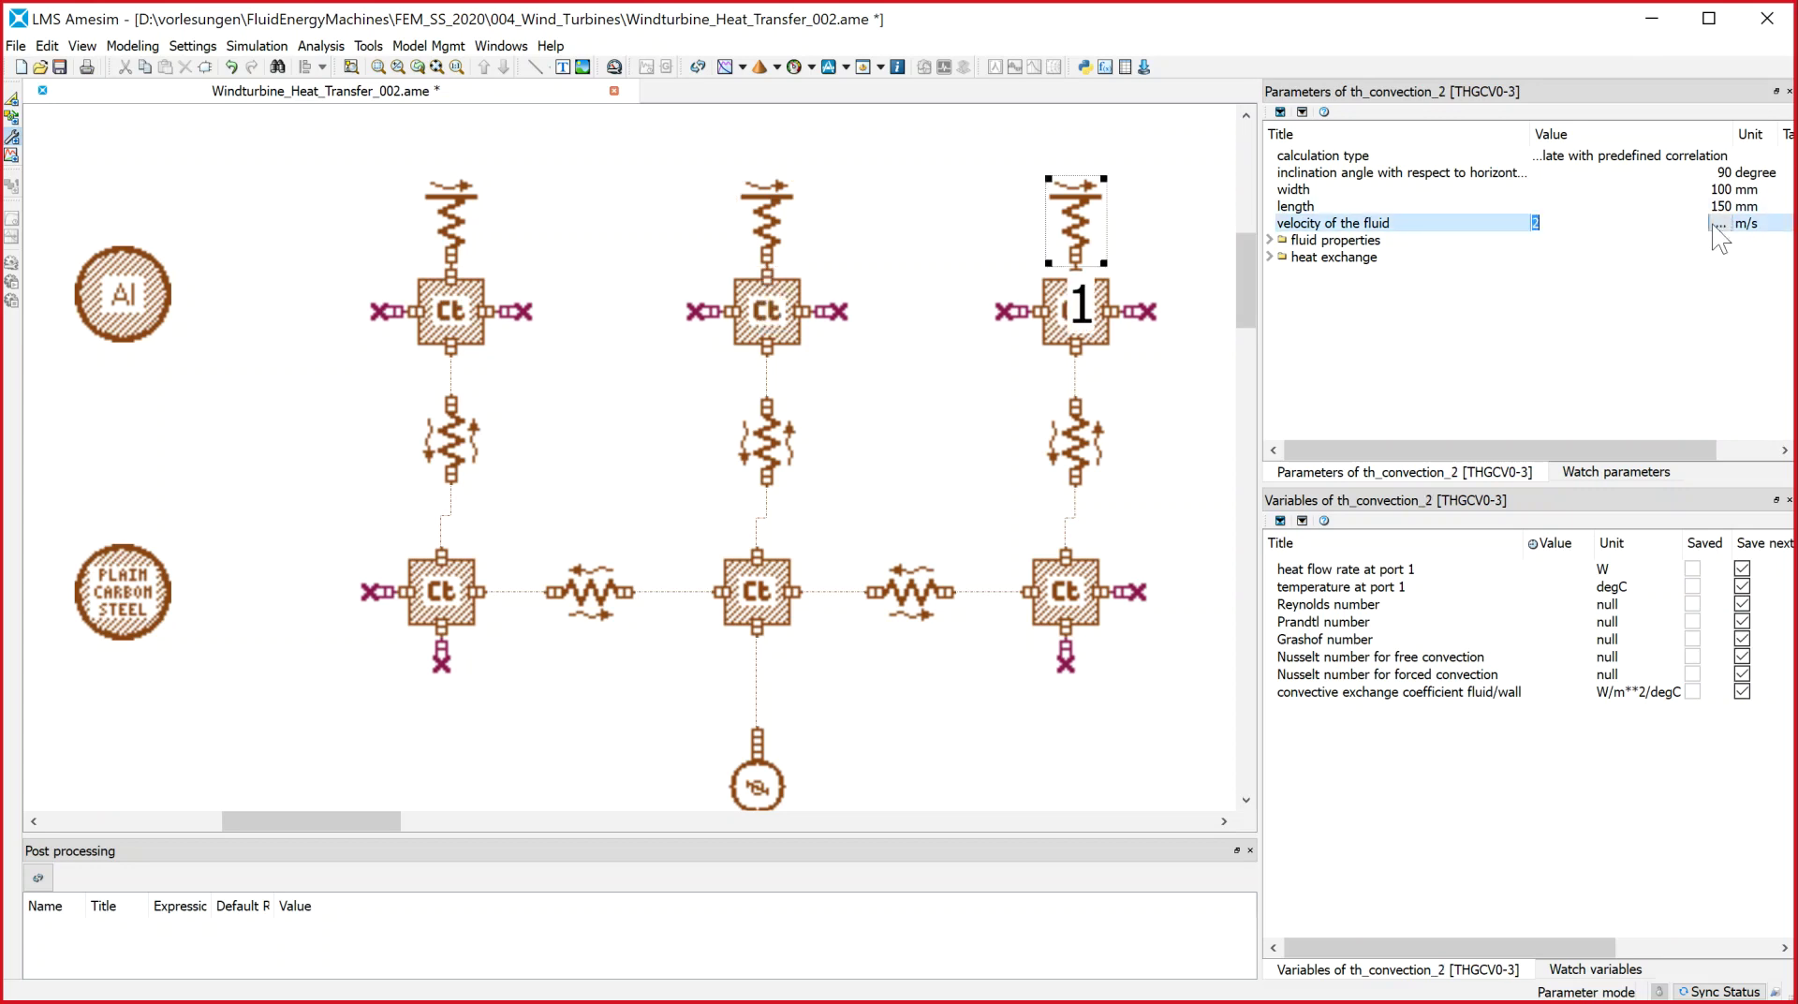
type("5")
key("Return")
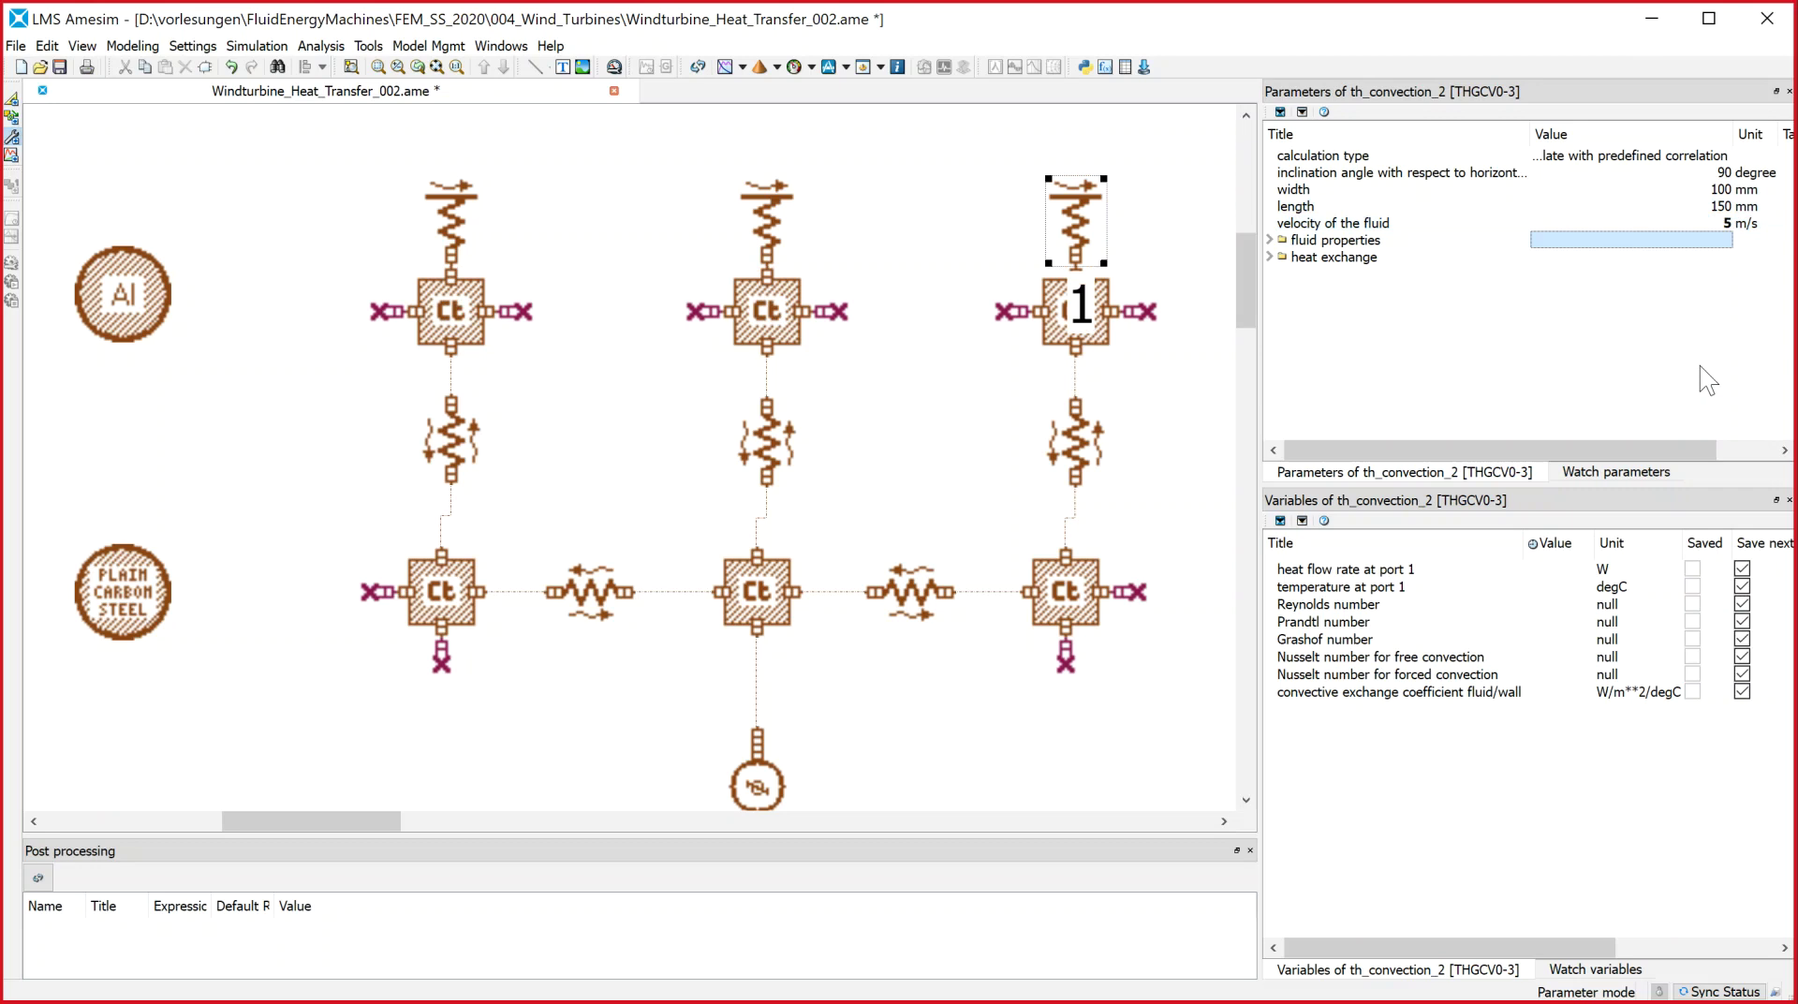
left_click(918, 225)
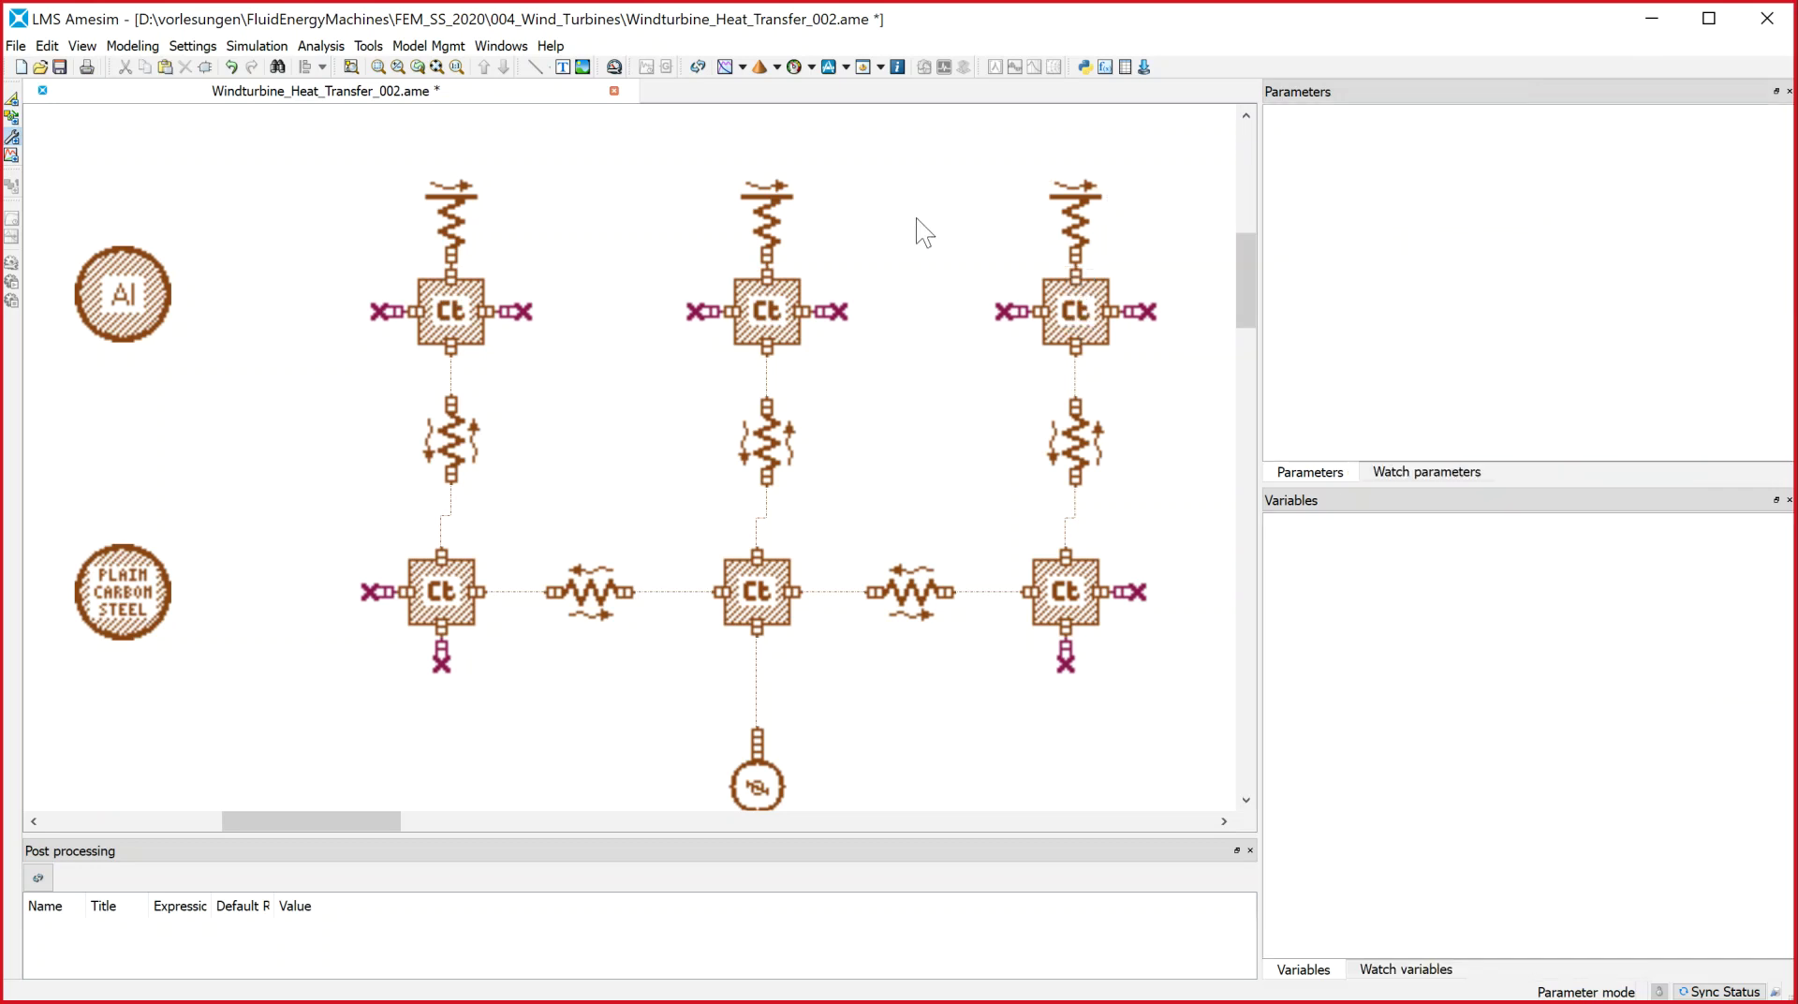
Check the setting, contact surface and thermal contact conductance of the vertical and horizontal conduction components
left_click(465, 436)
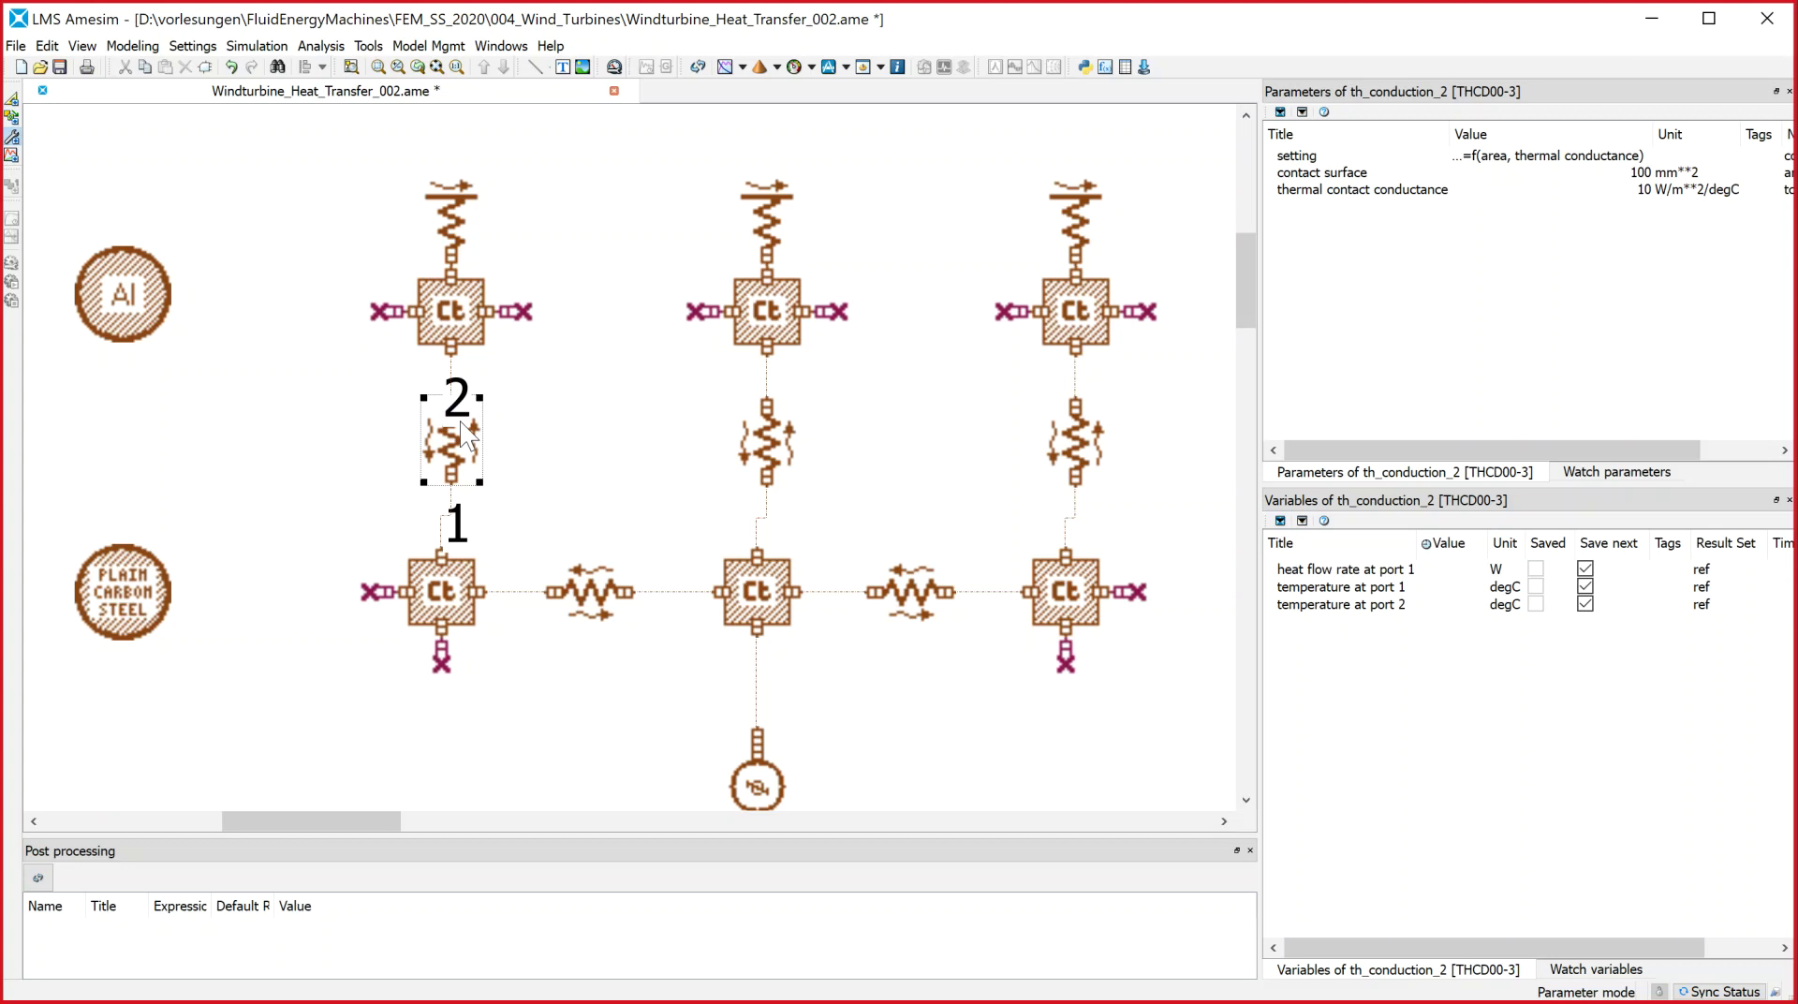
left_click(792, 454)
left_click(1110, 464)
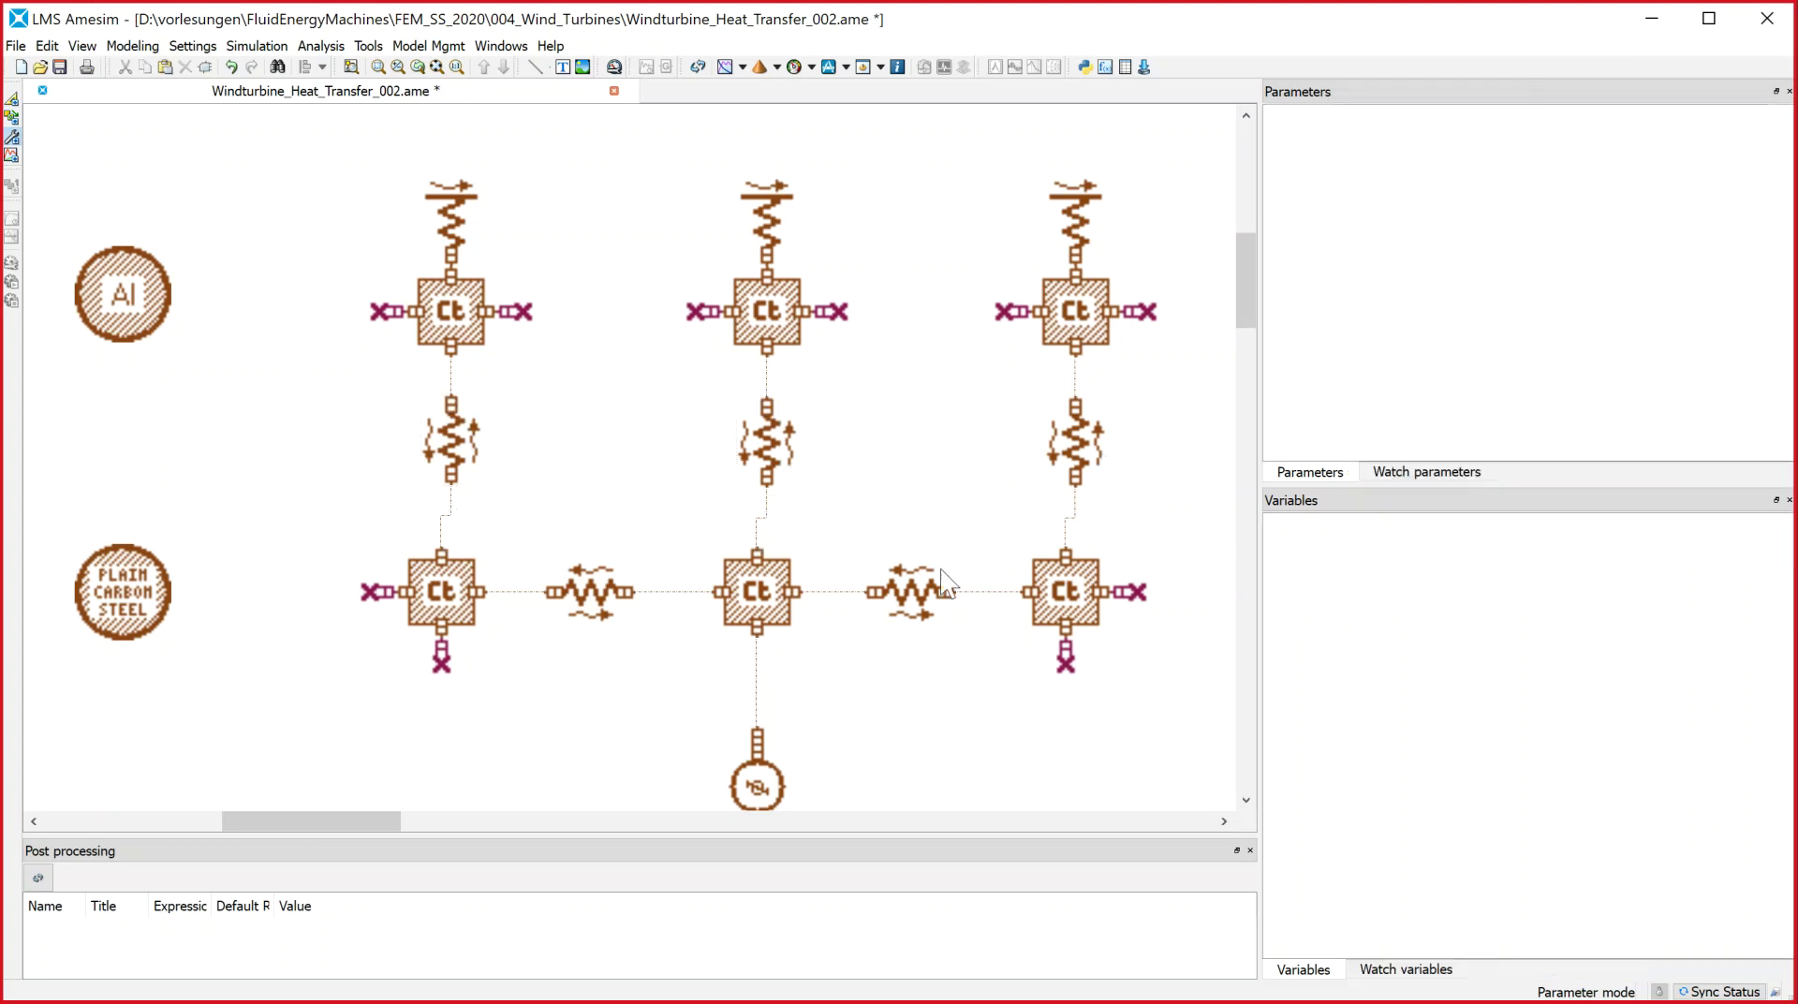
left_click(924, 588)
left_click(1076, 429)
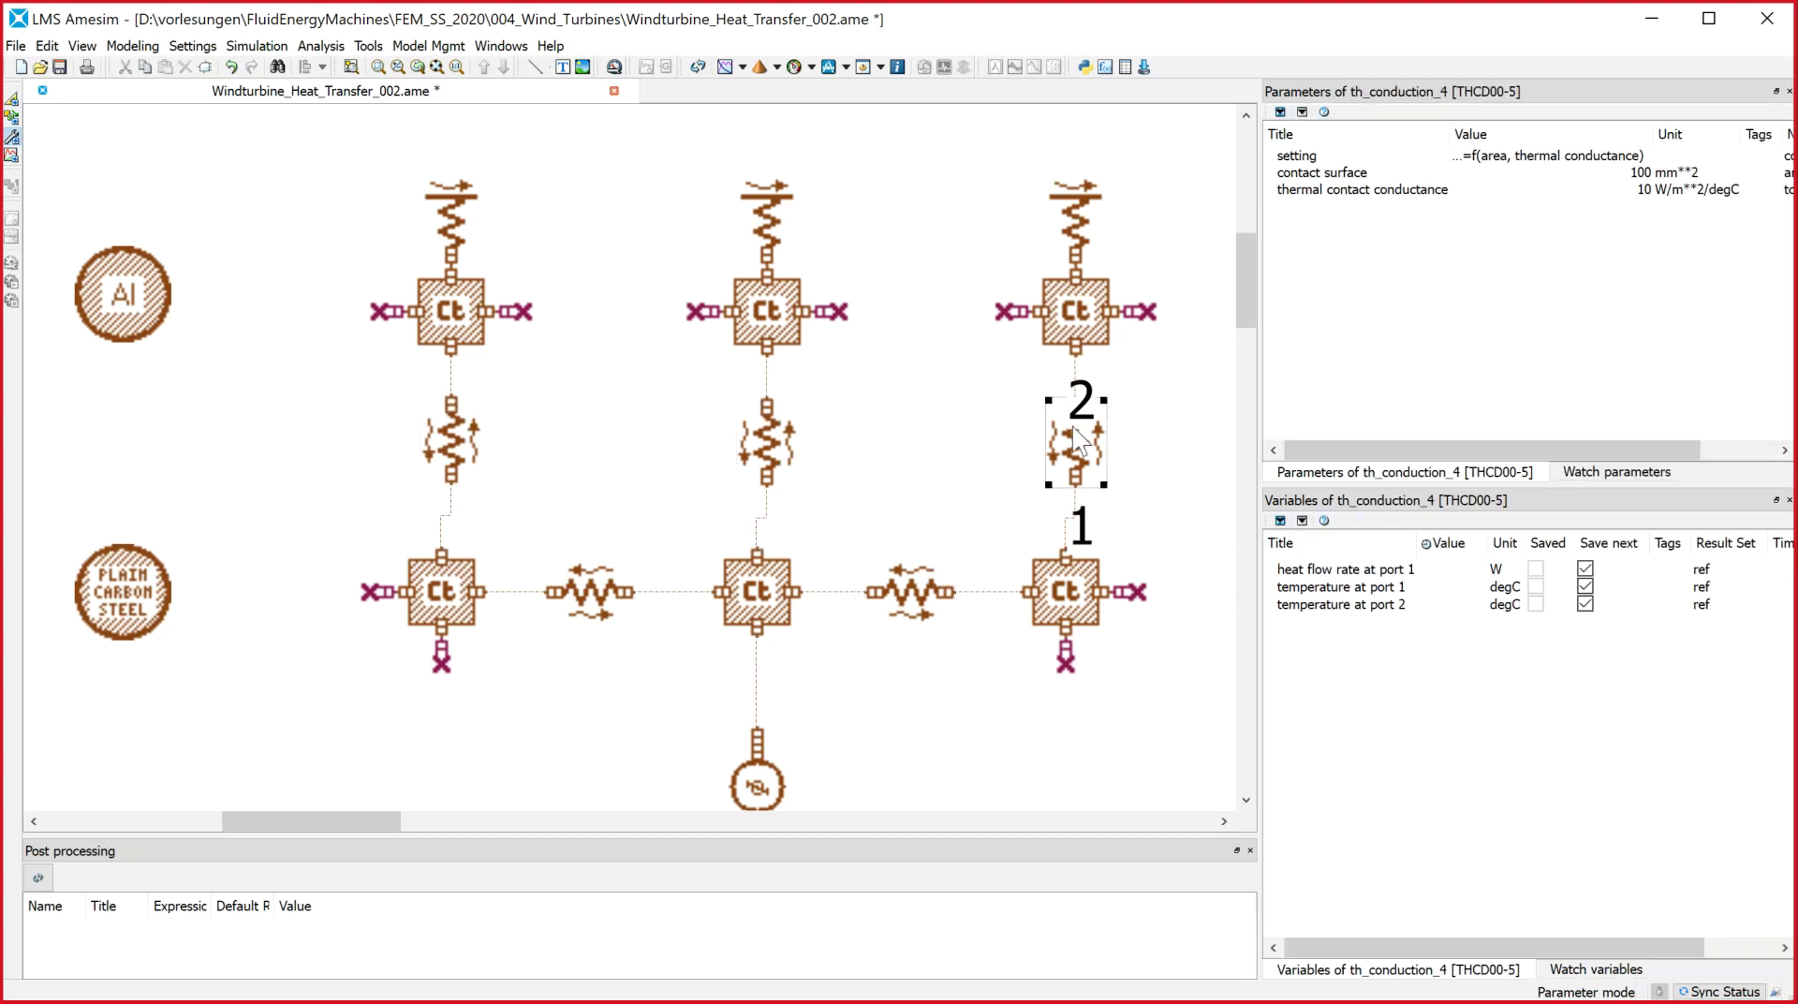
left_click(567, 602)
left_click(934, 609)
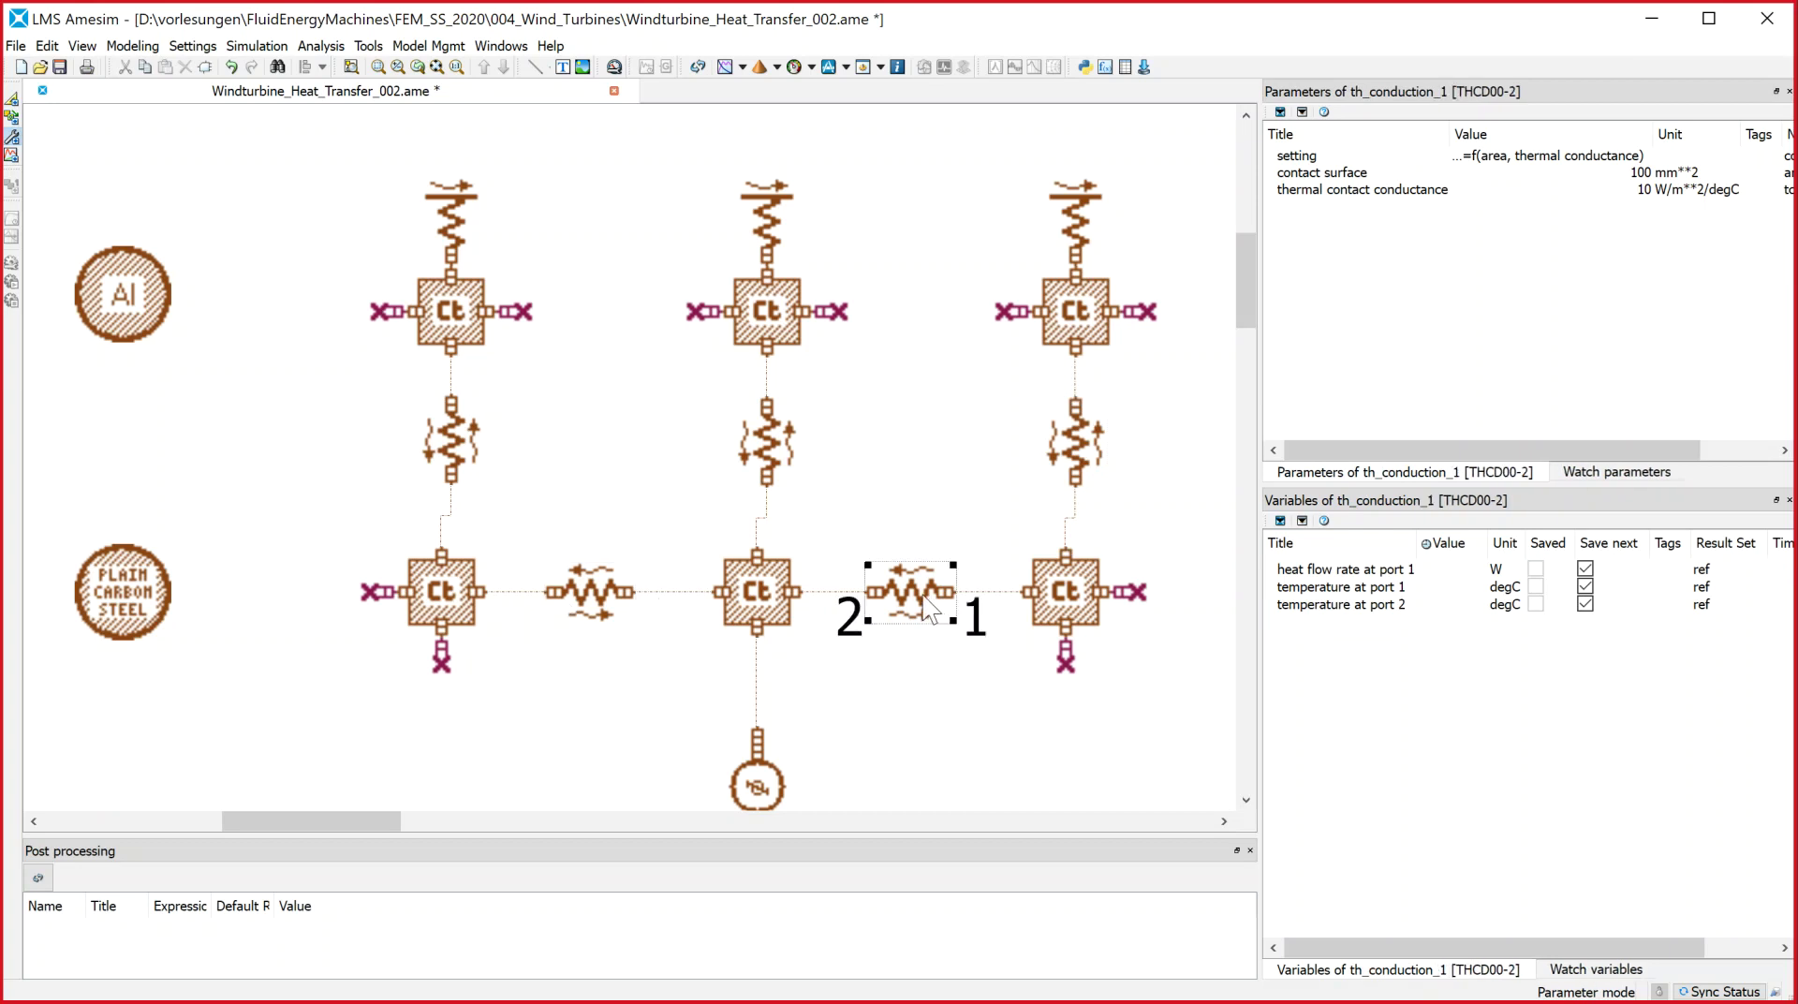
left_click(614, 623)
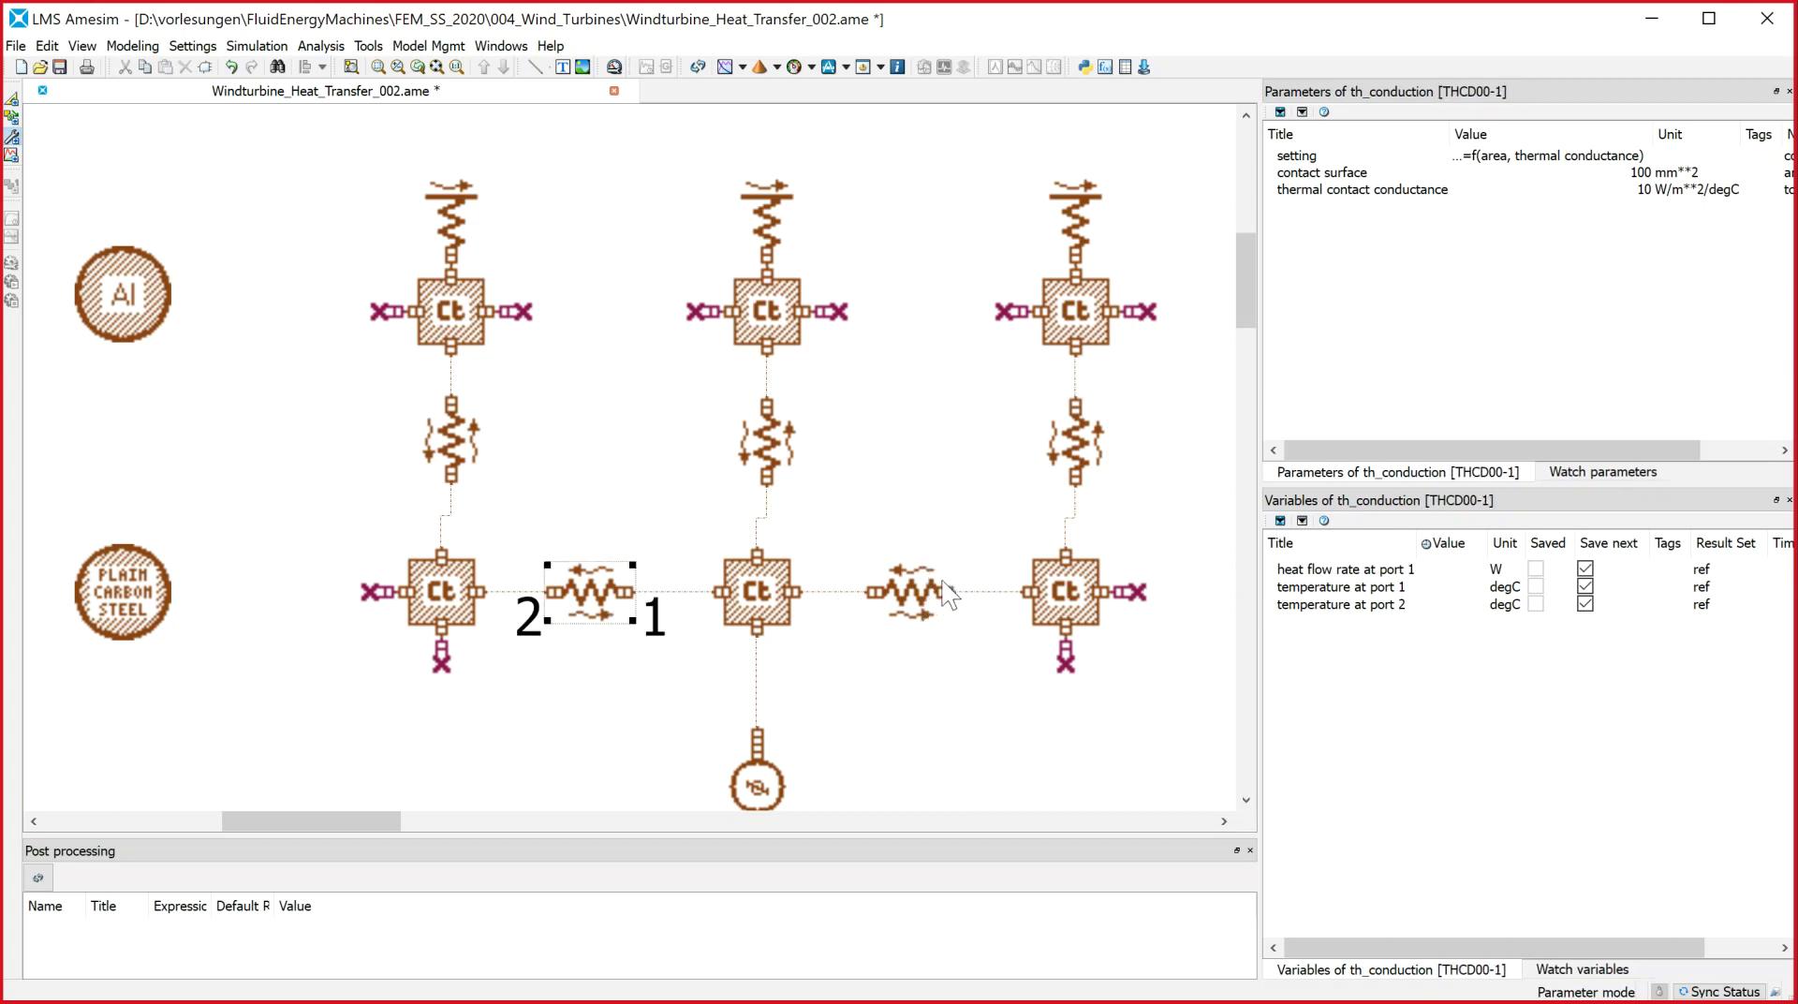
left_click(942, 599)
left_click(1084, 459)
left_click(782, 451)
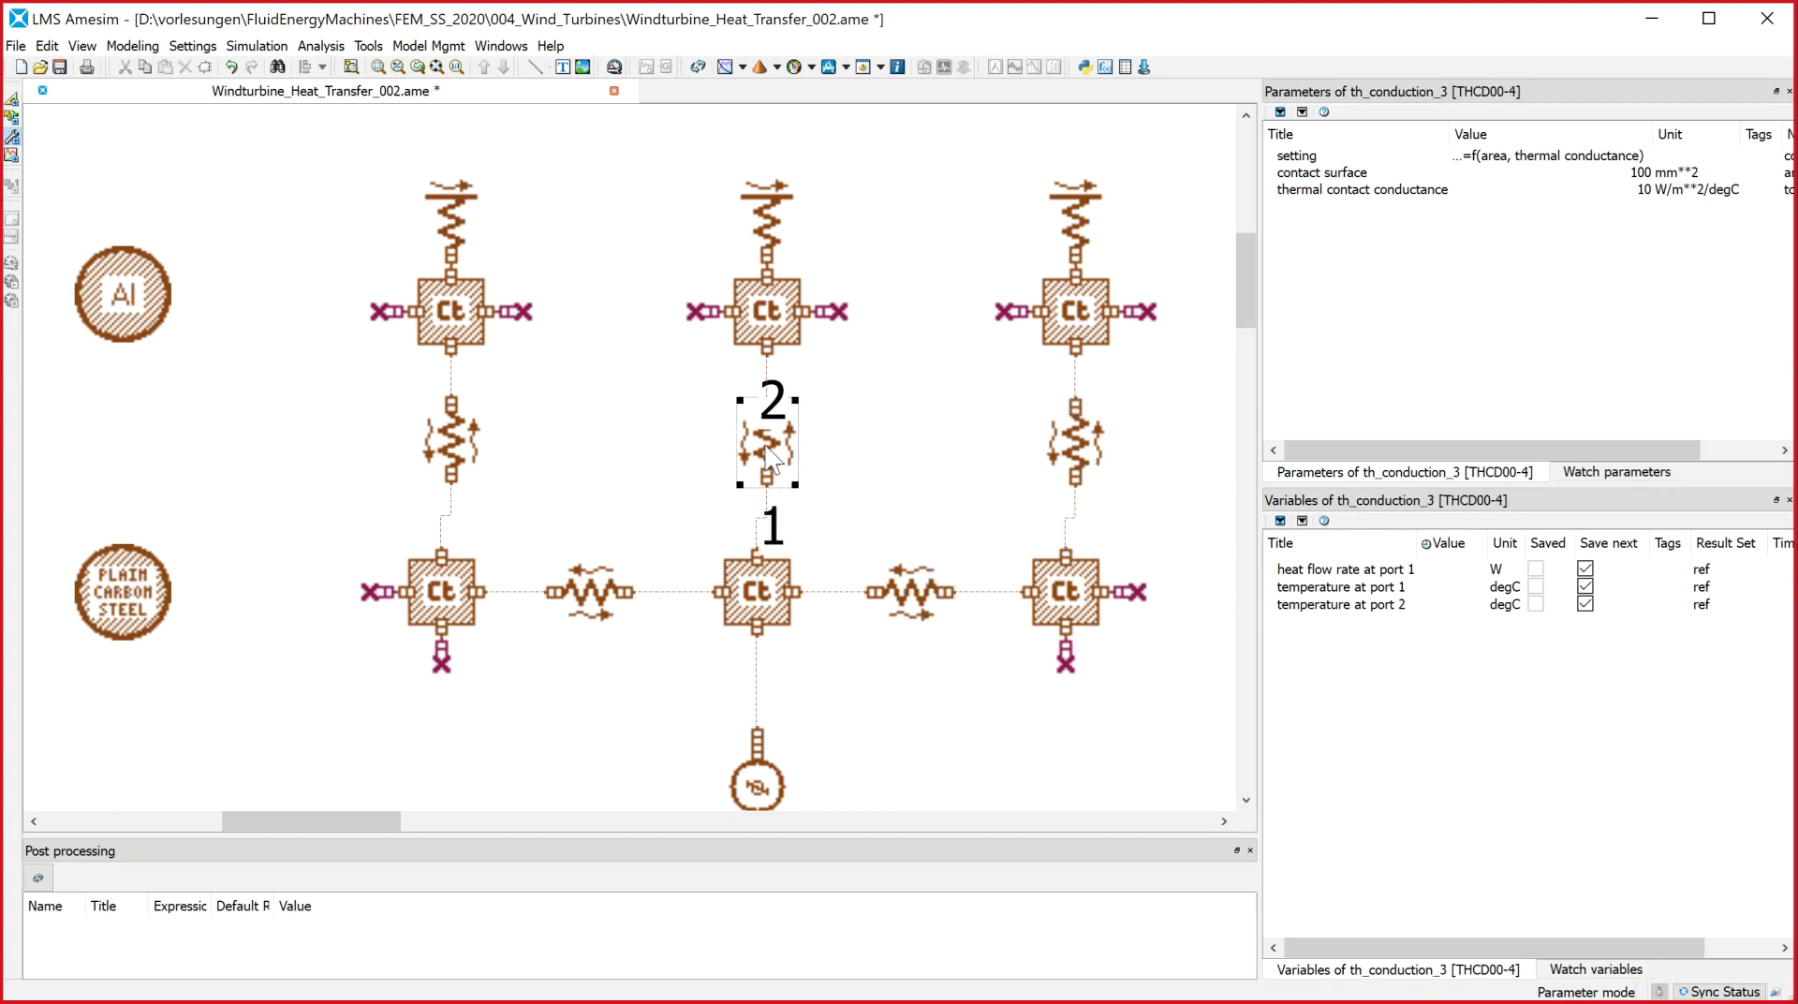
left_click(893, 696)
Set the heat flow source's heat flow rate at port 1 to 250 W and review the first convection component's parameters
left_click(770, 783)
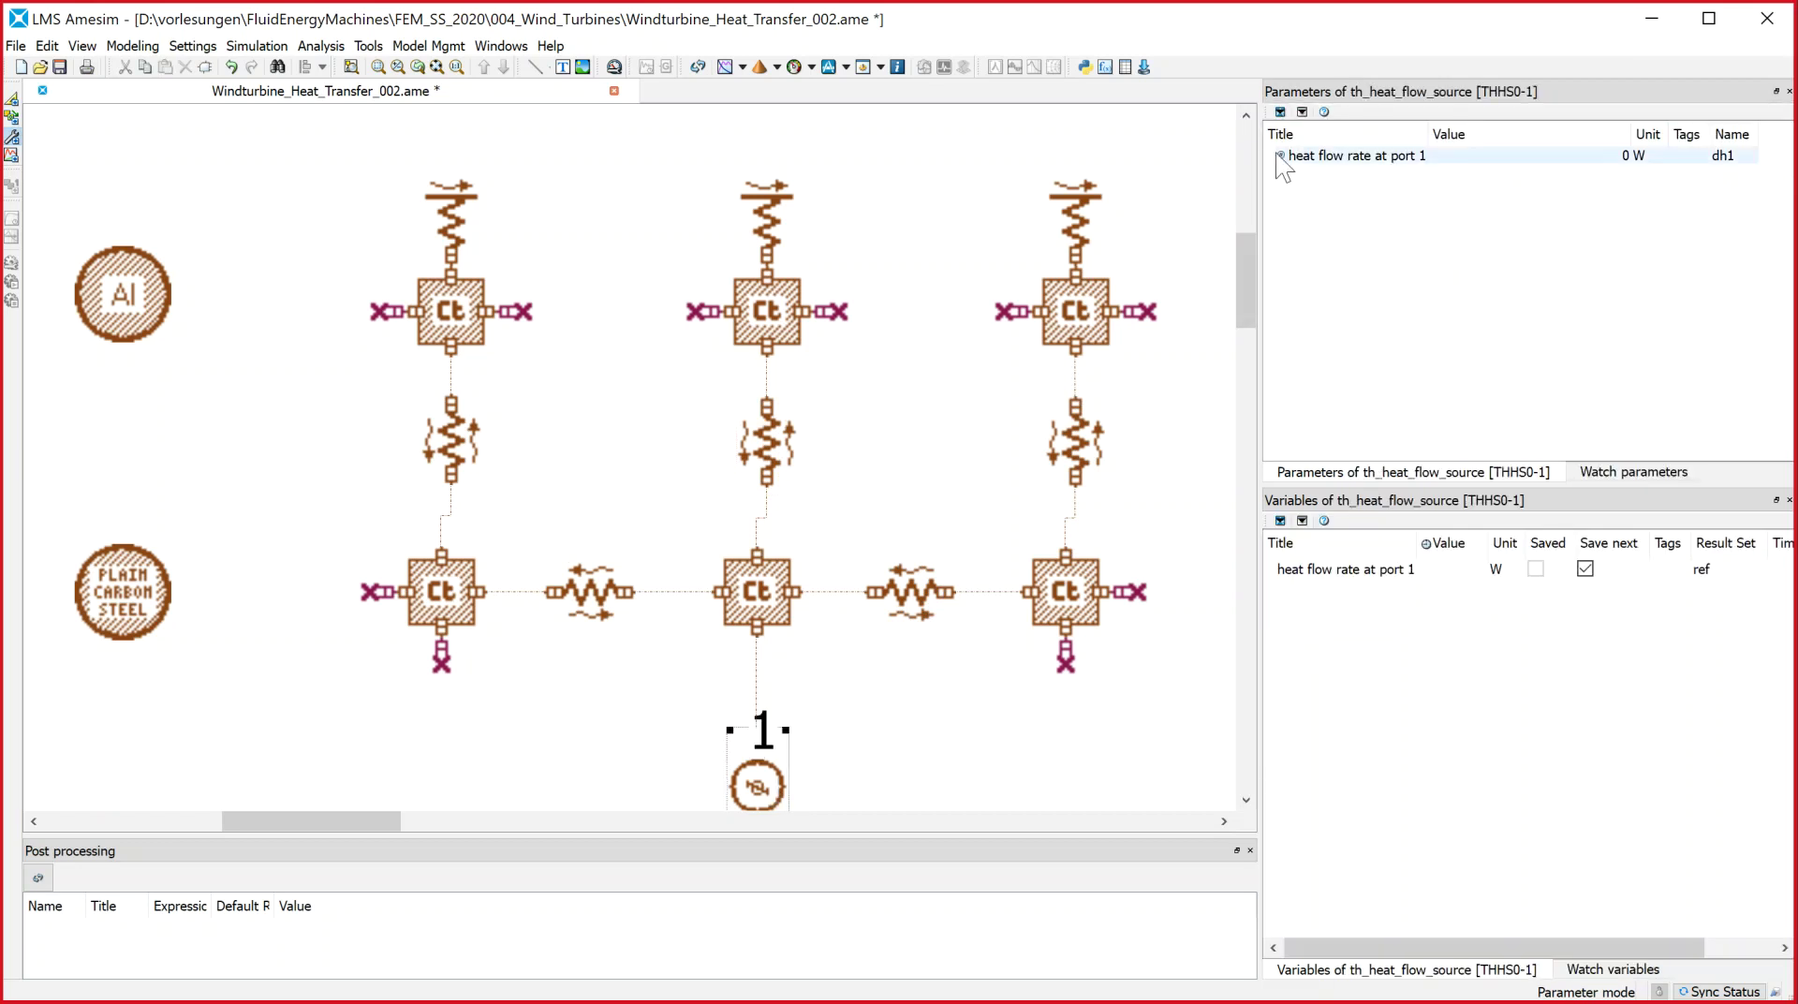
left_click(1554, 155)
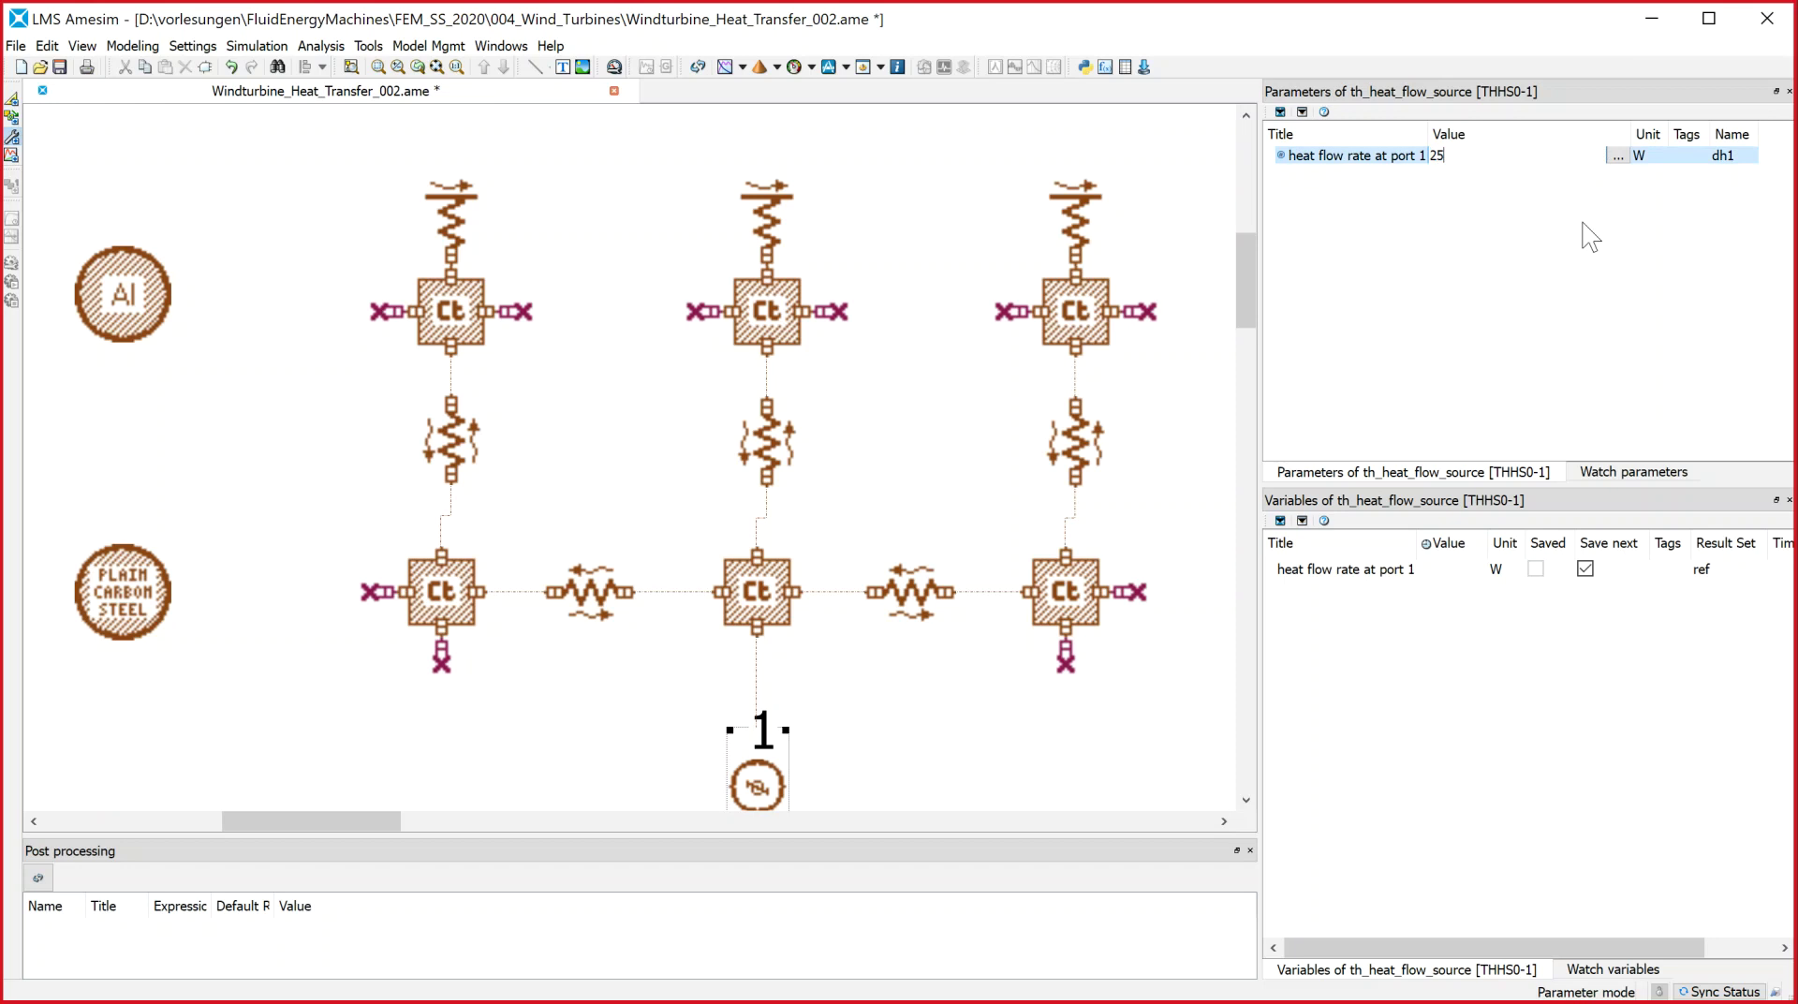
key("Return")
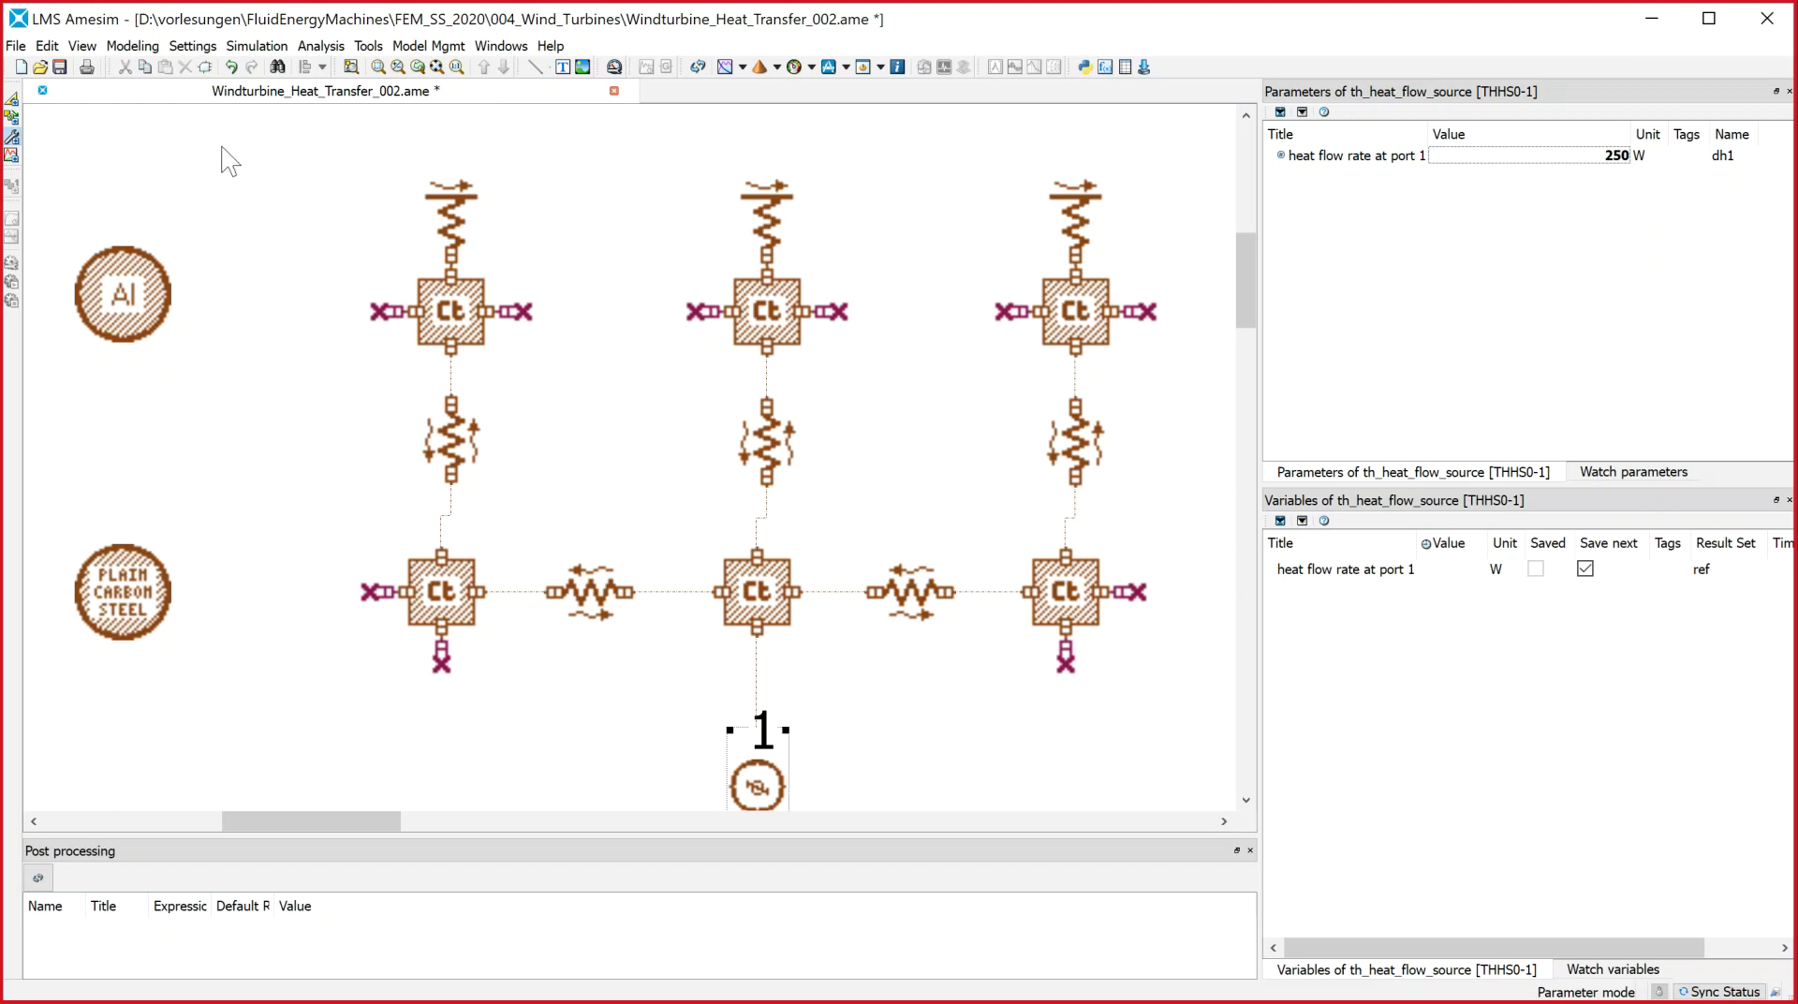
left_click(465, 238)
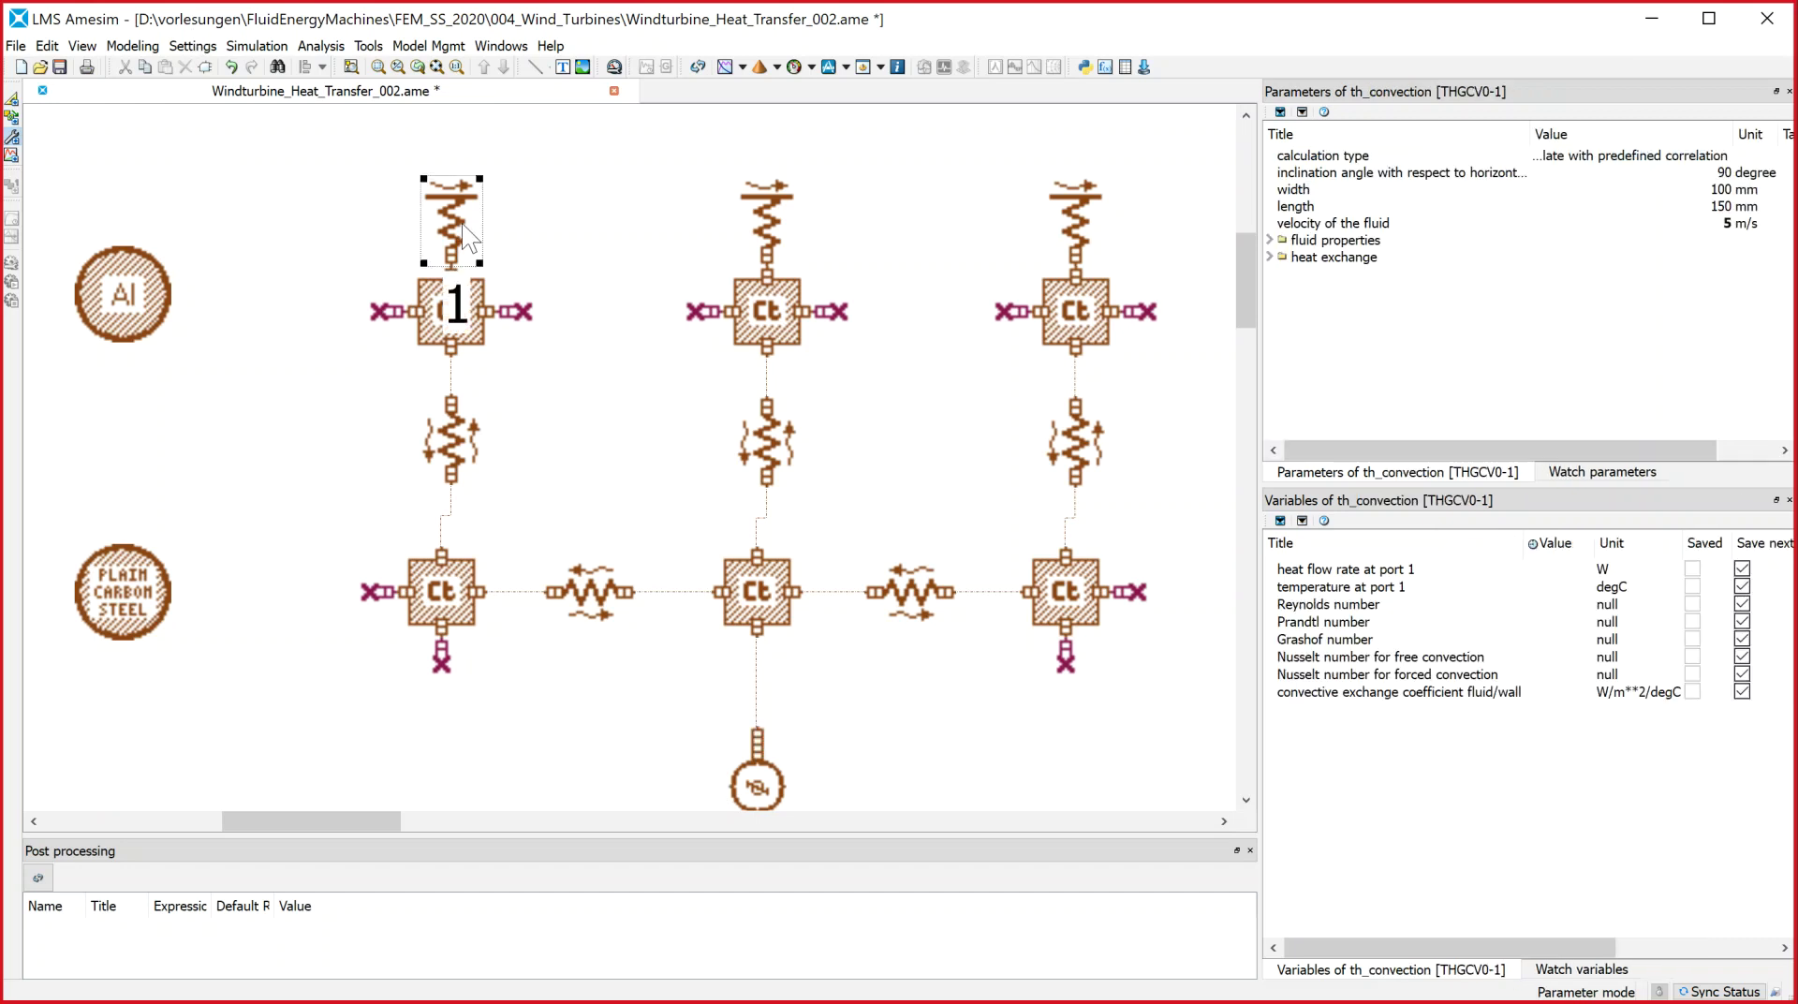
left_click(307, 233)
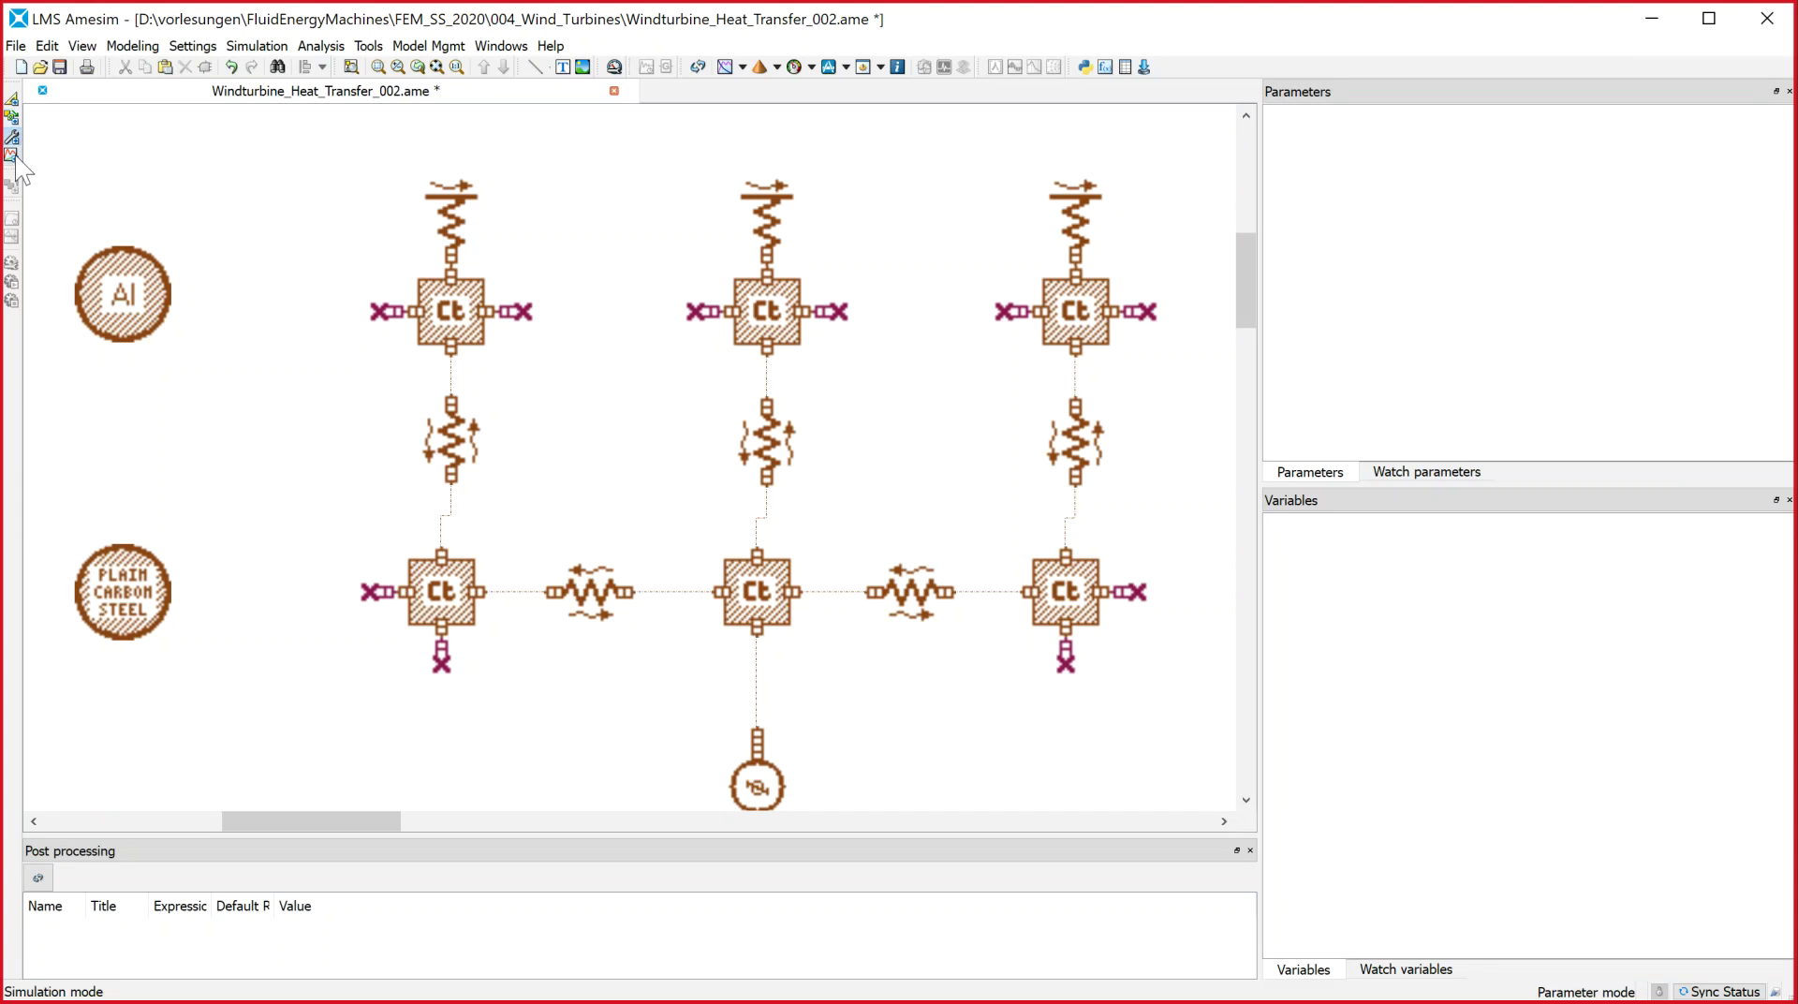
Compile the model in simulation mode and set the run parameters to a final time of 2000 s and a print interval of 1 s
left_click(11, 155)
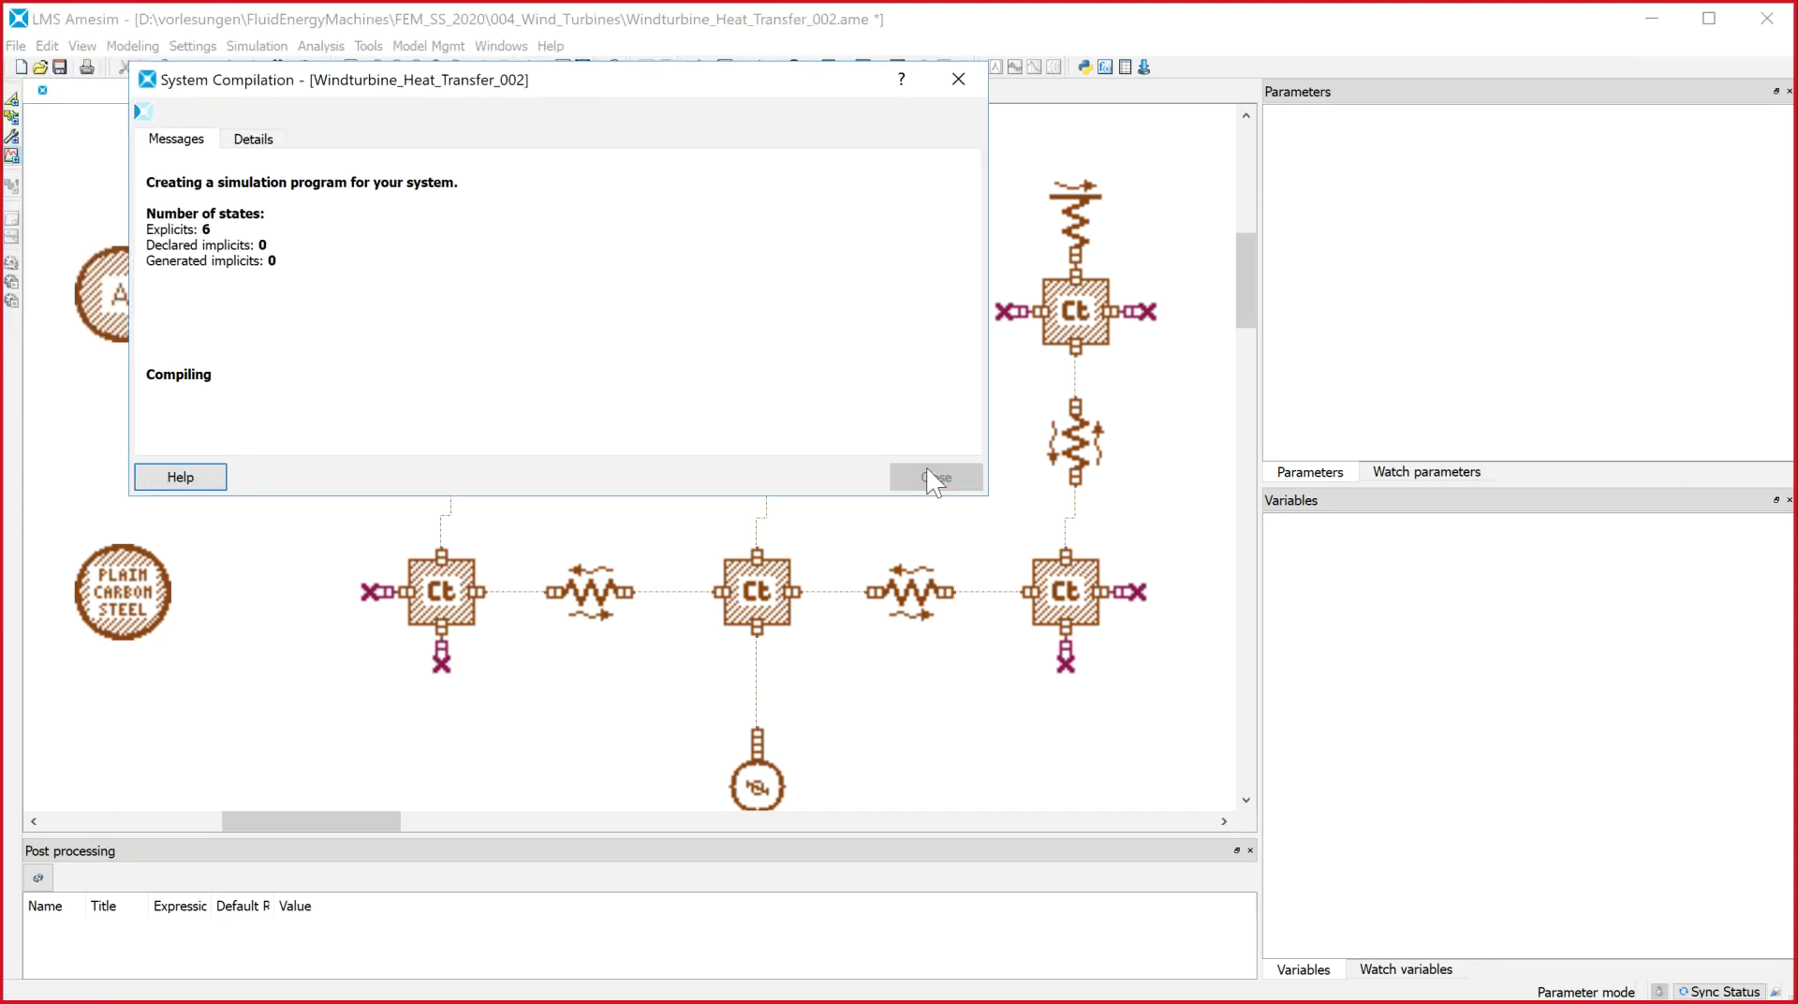
left_click(940, 478)
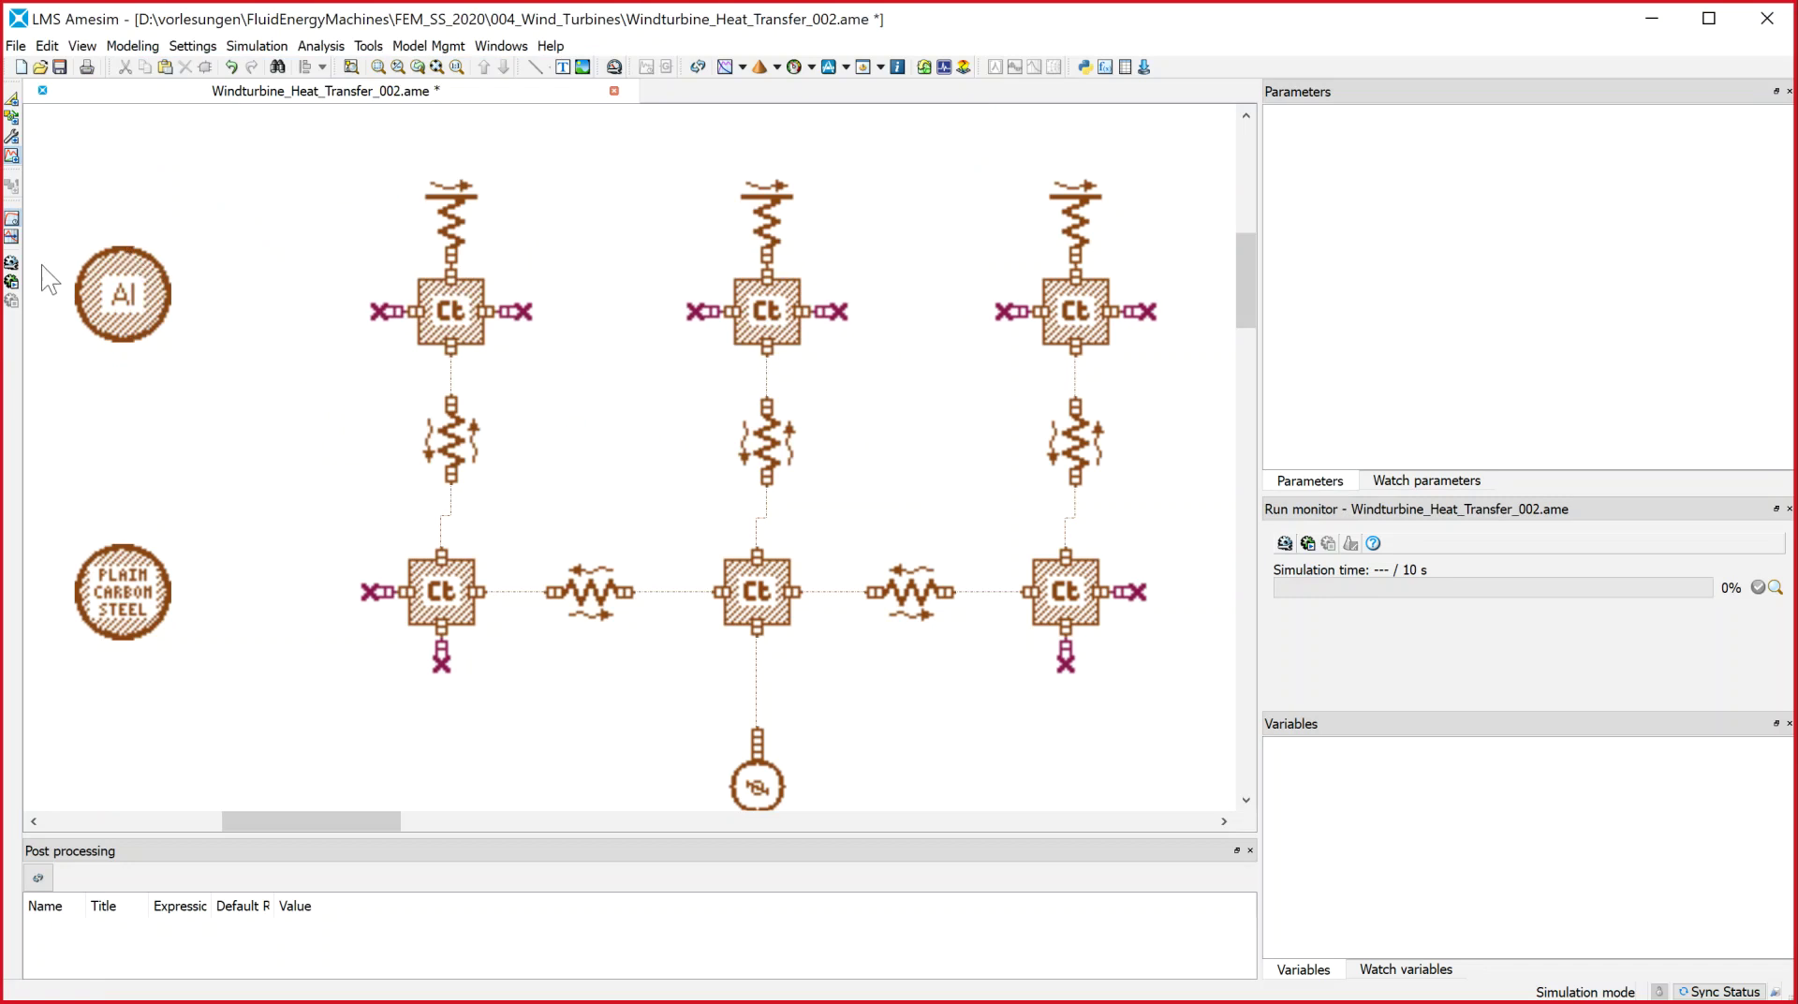
left_click(13, 264)
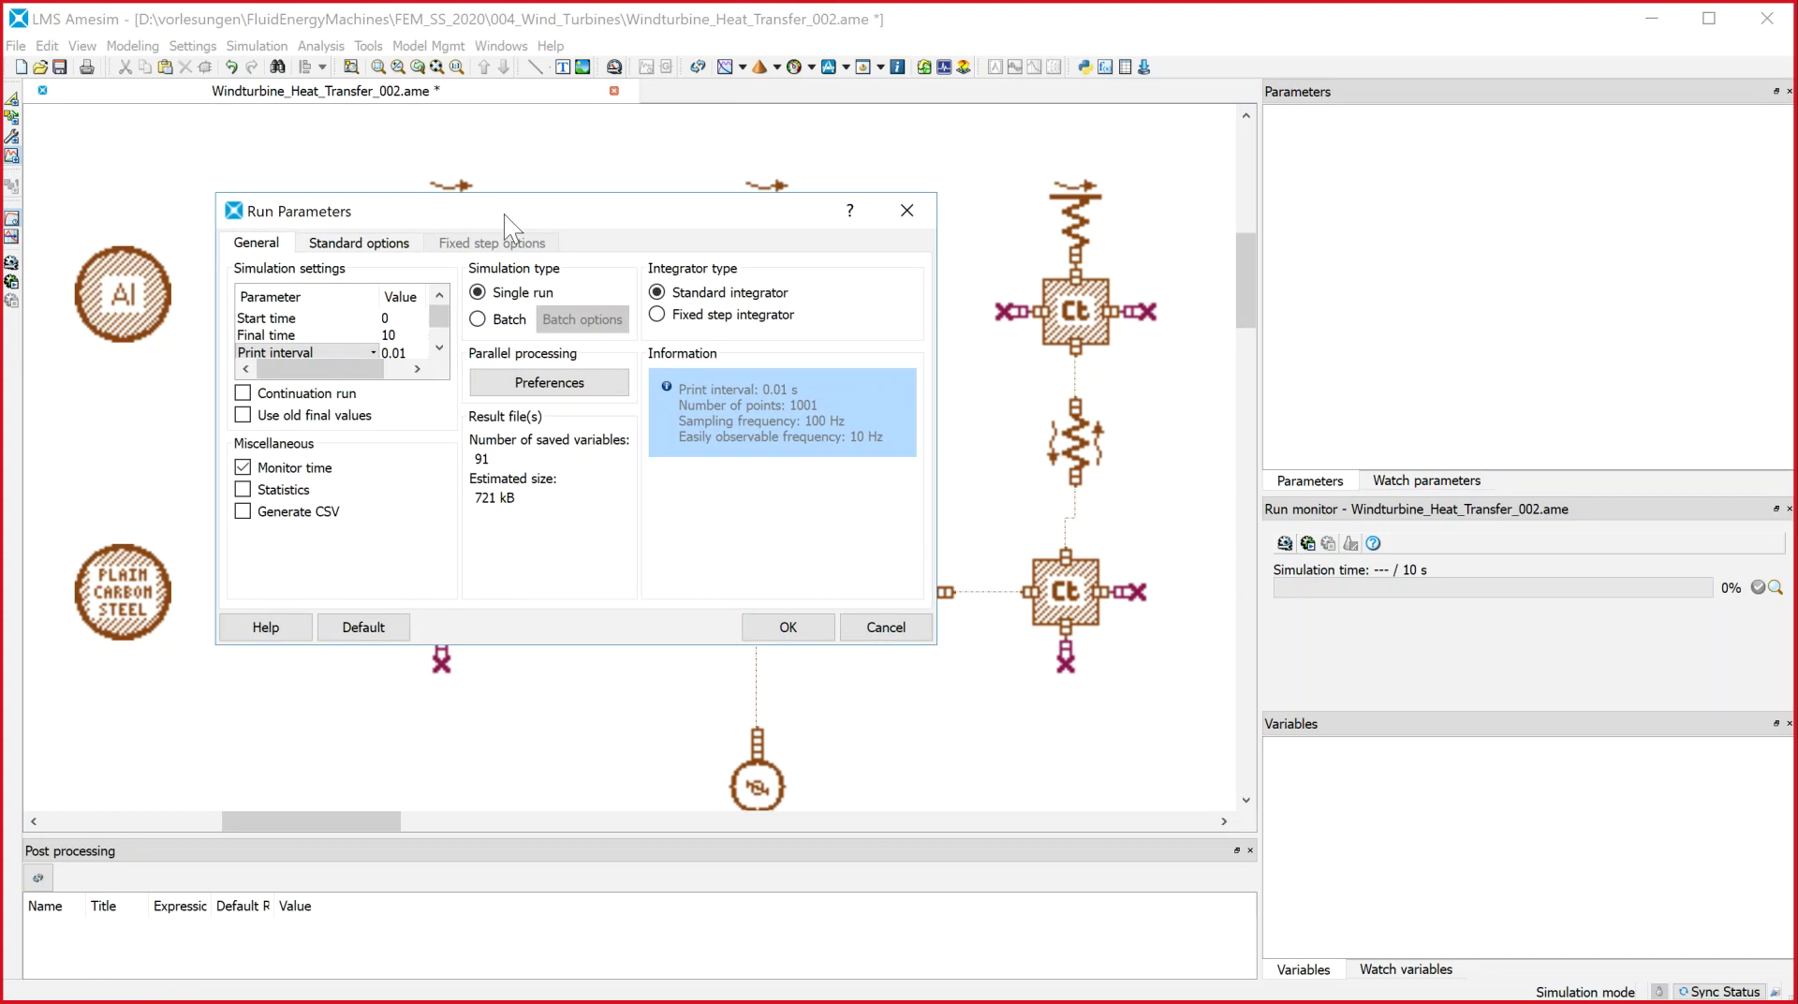
double_click(396, 333)
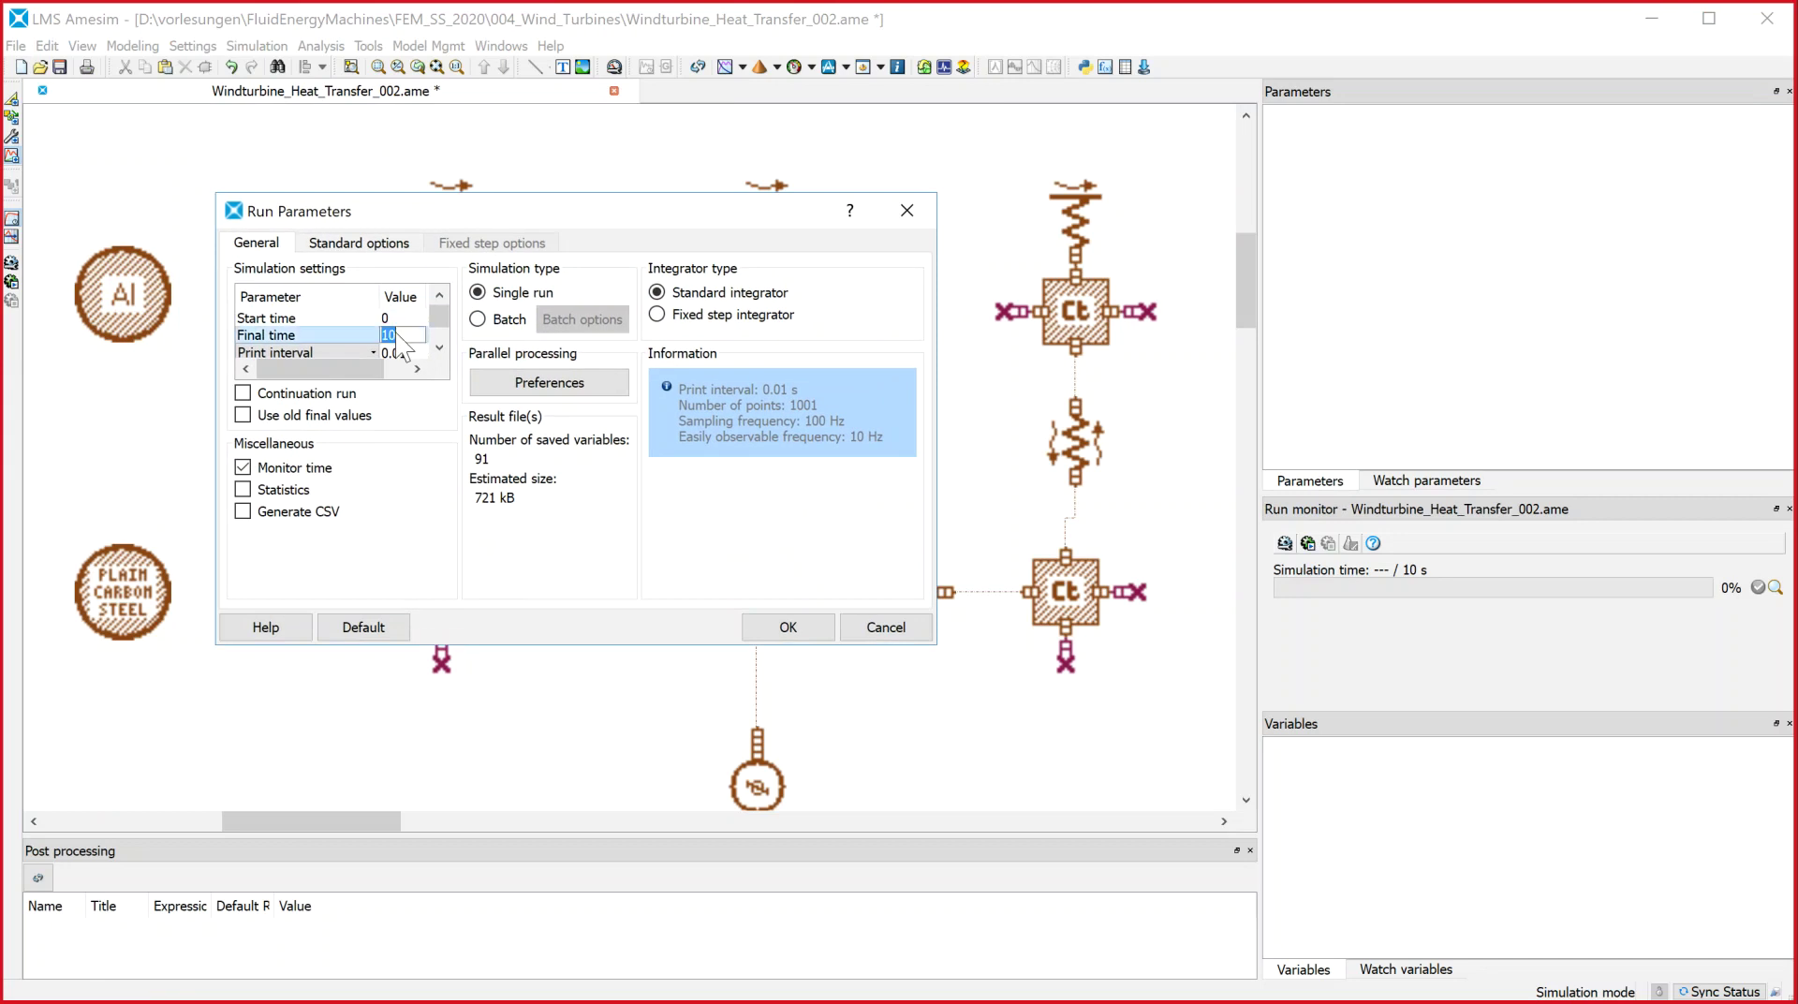
type("2000")
key("Return")
left_click(403, 353)
left_click(403, 353)
type("1")
key("Return")
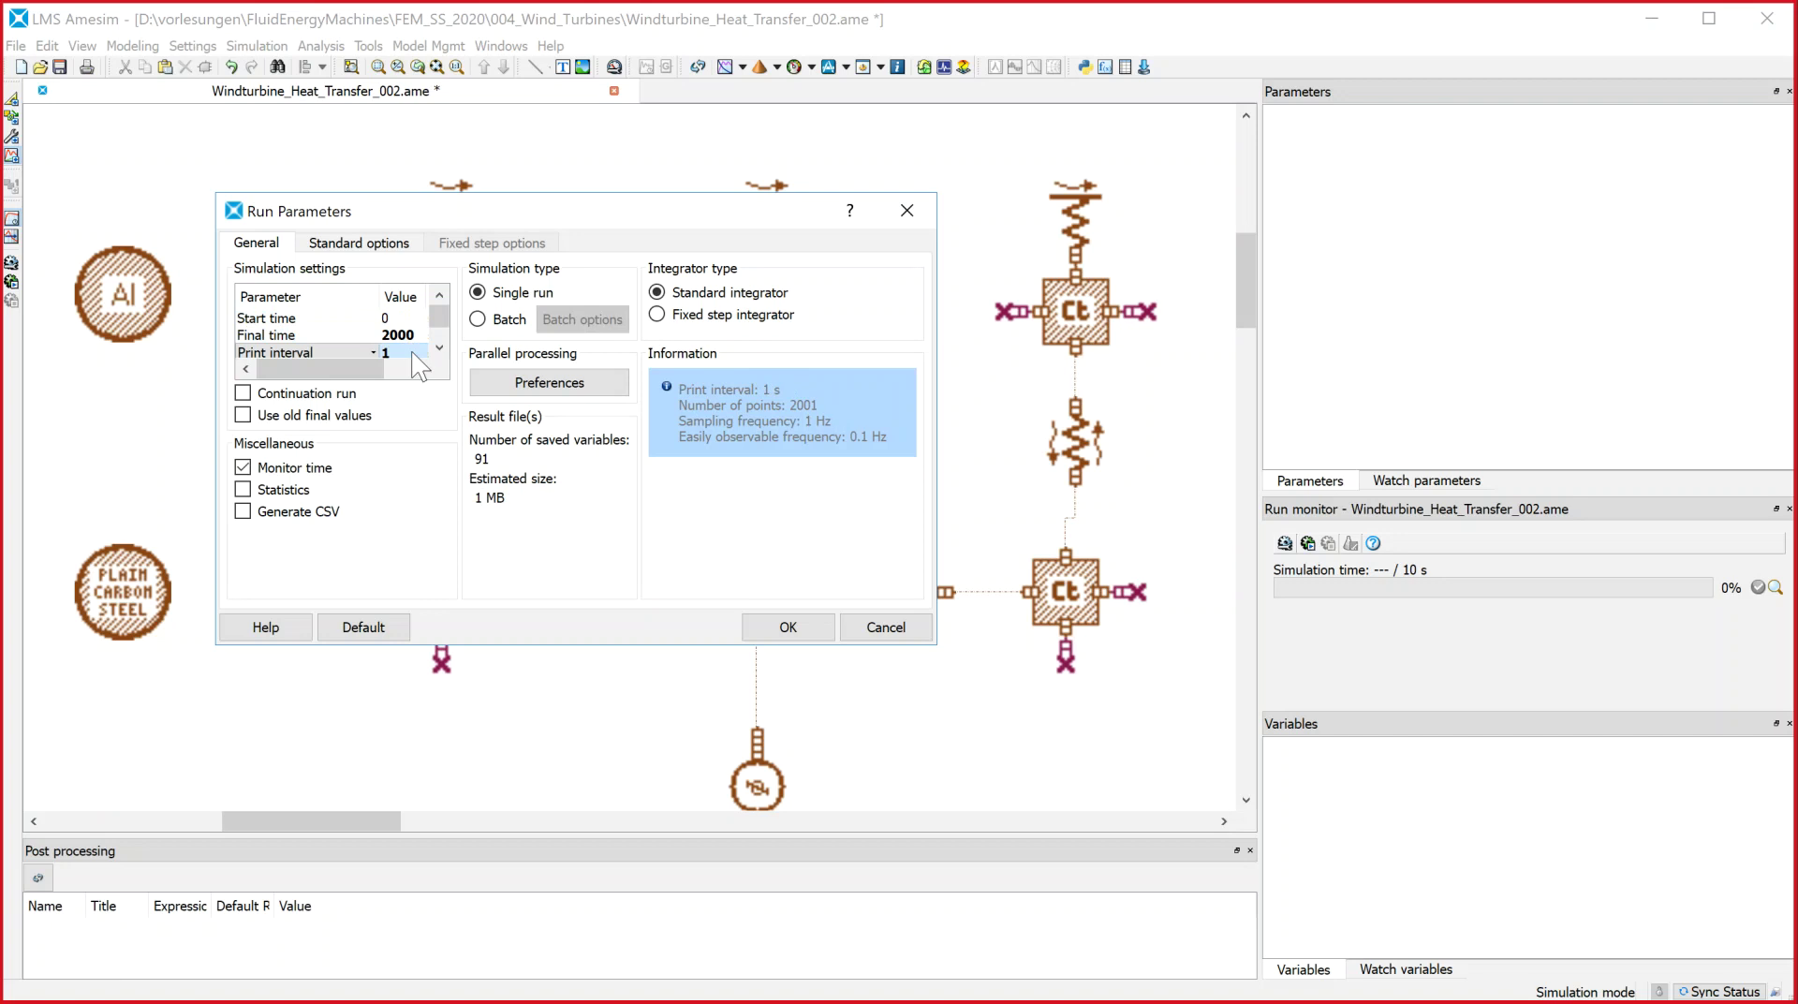
left_click(788, 627)
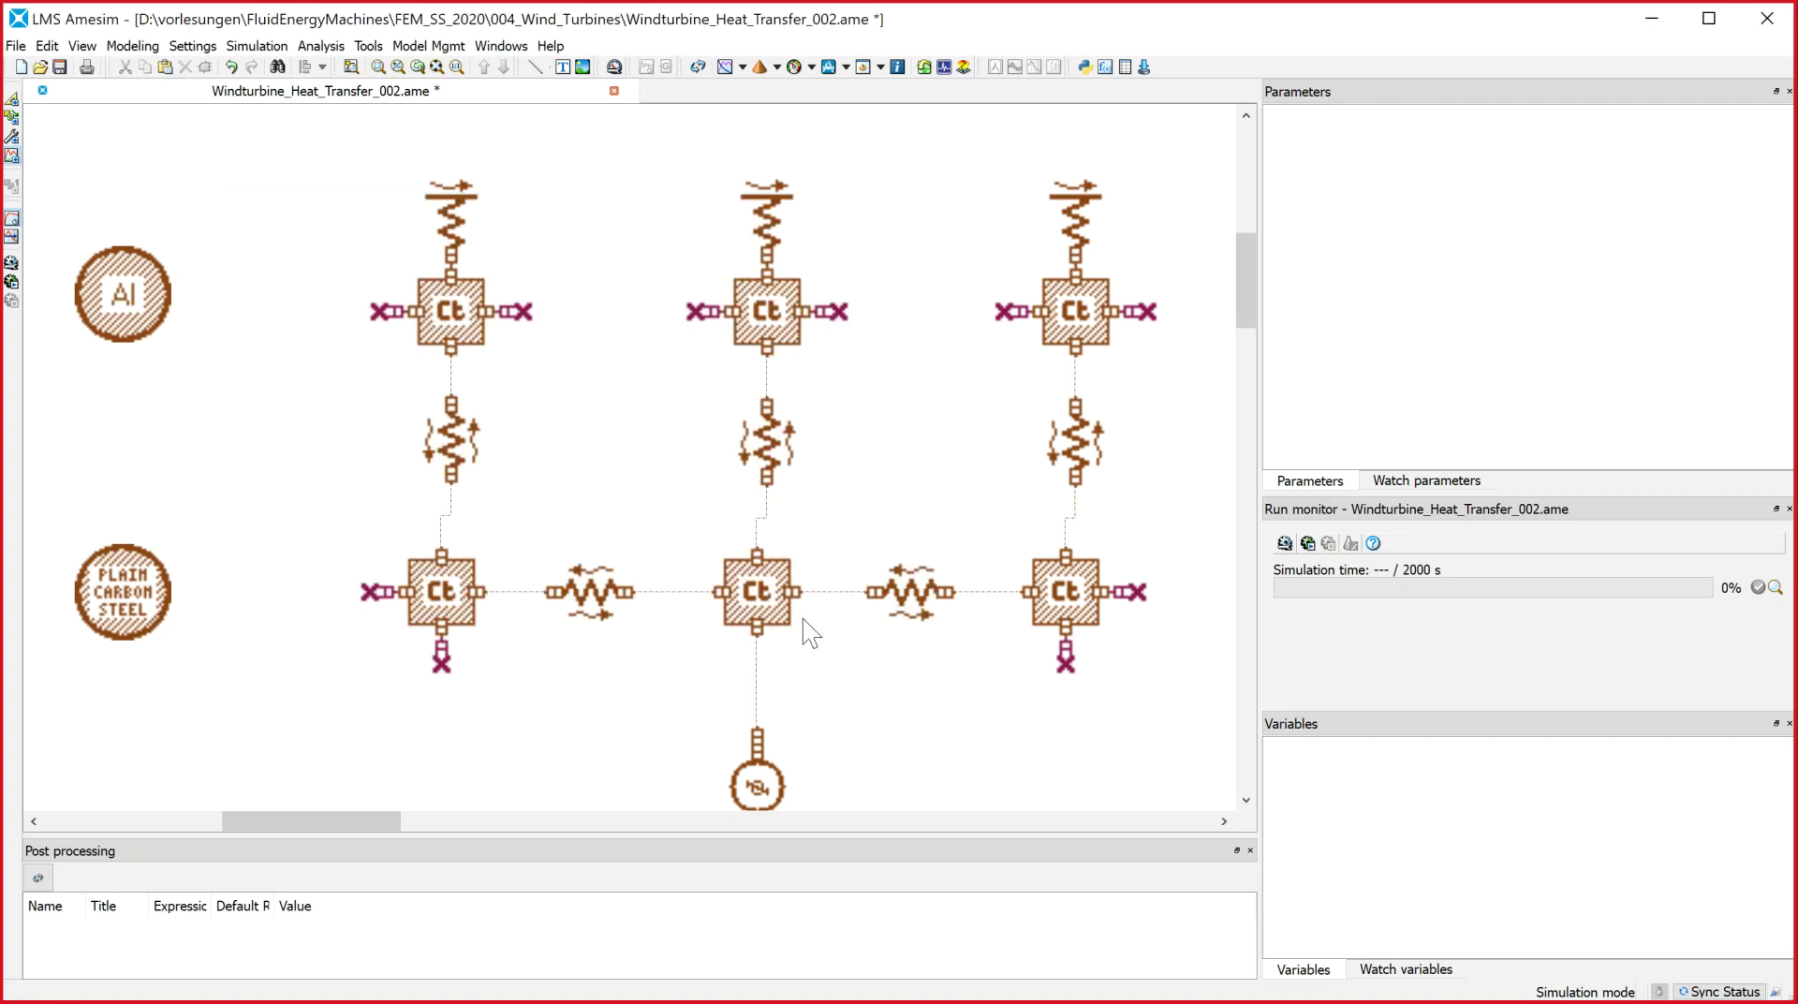
Run the simulation and plot the temperature of the lower row's middle thermal mass, placing the plot window clear of that mass
left_click(11, 282)
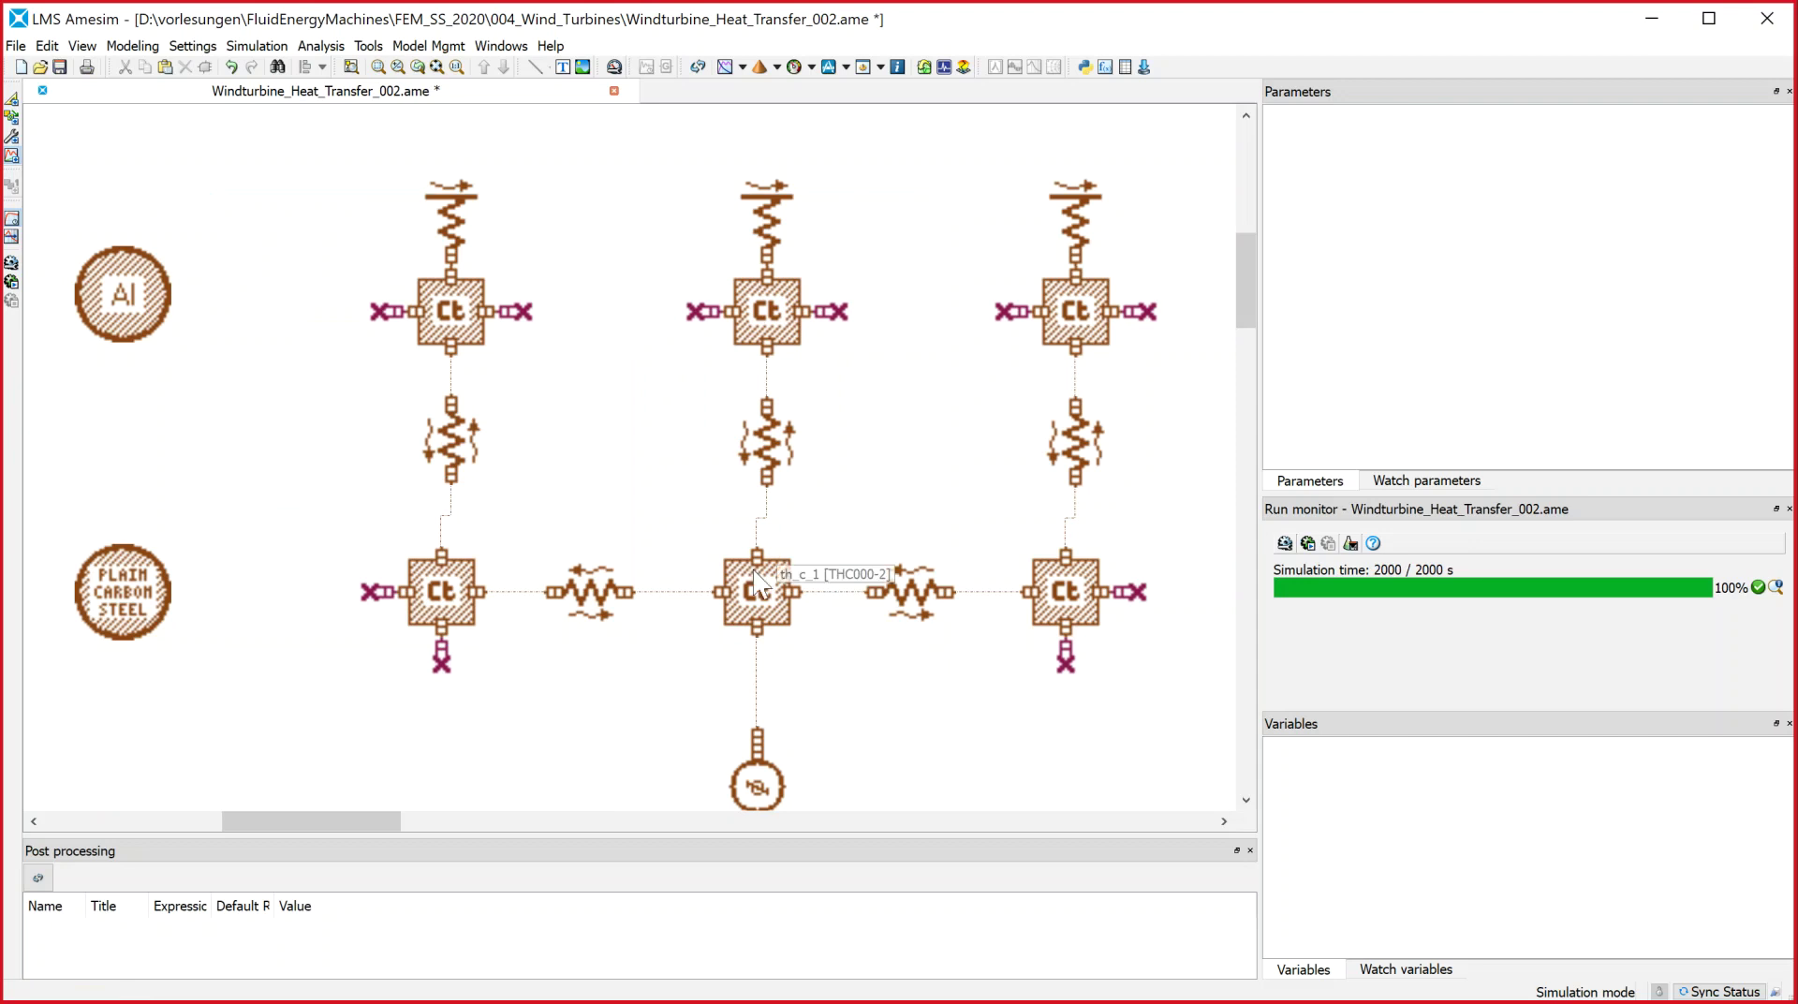
left_click(760, 597)
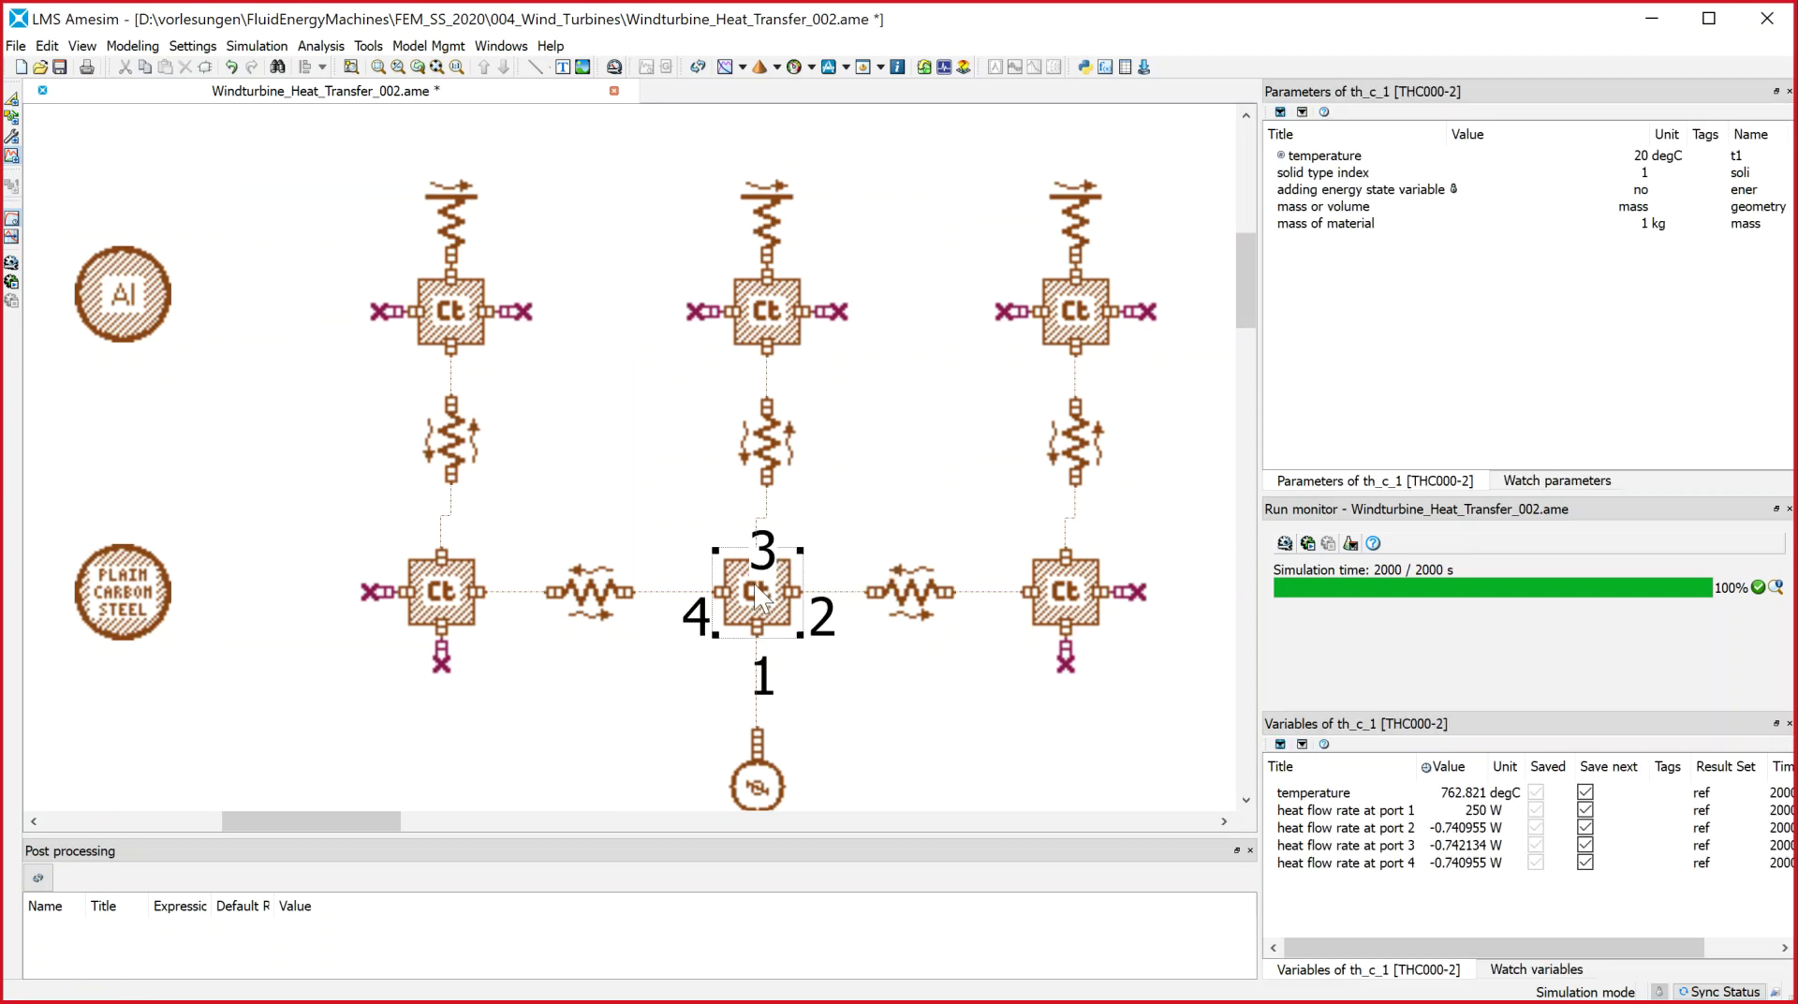
left_click(1325, 796)
left_click_drag(1326, 801, 615, 714)
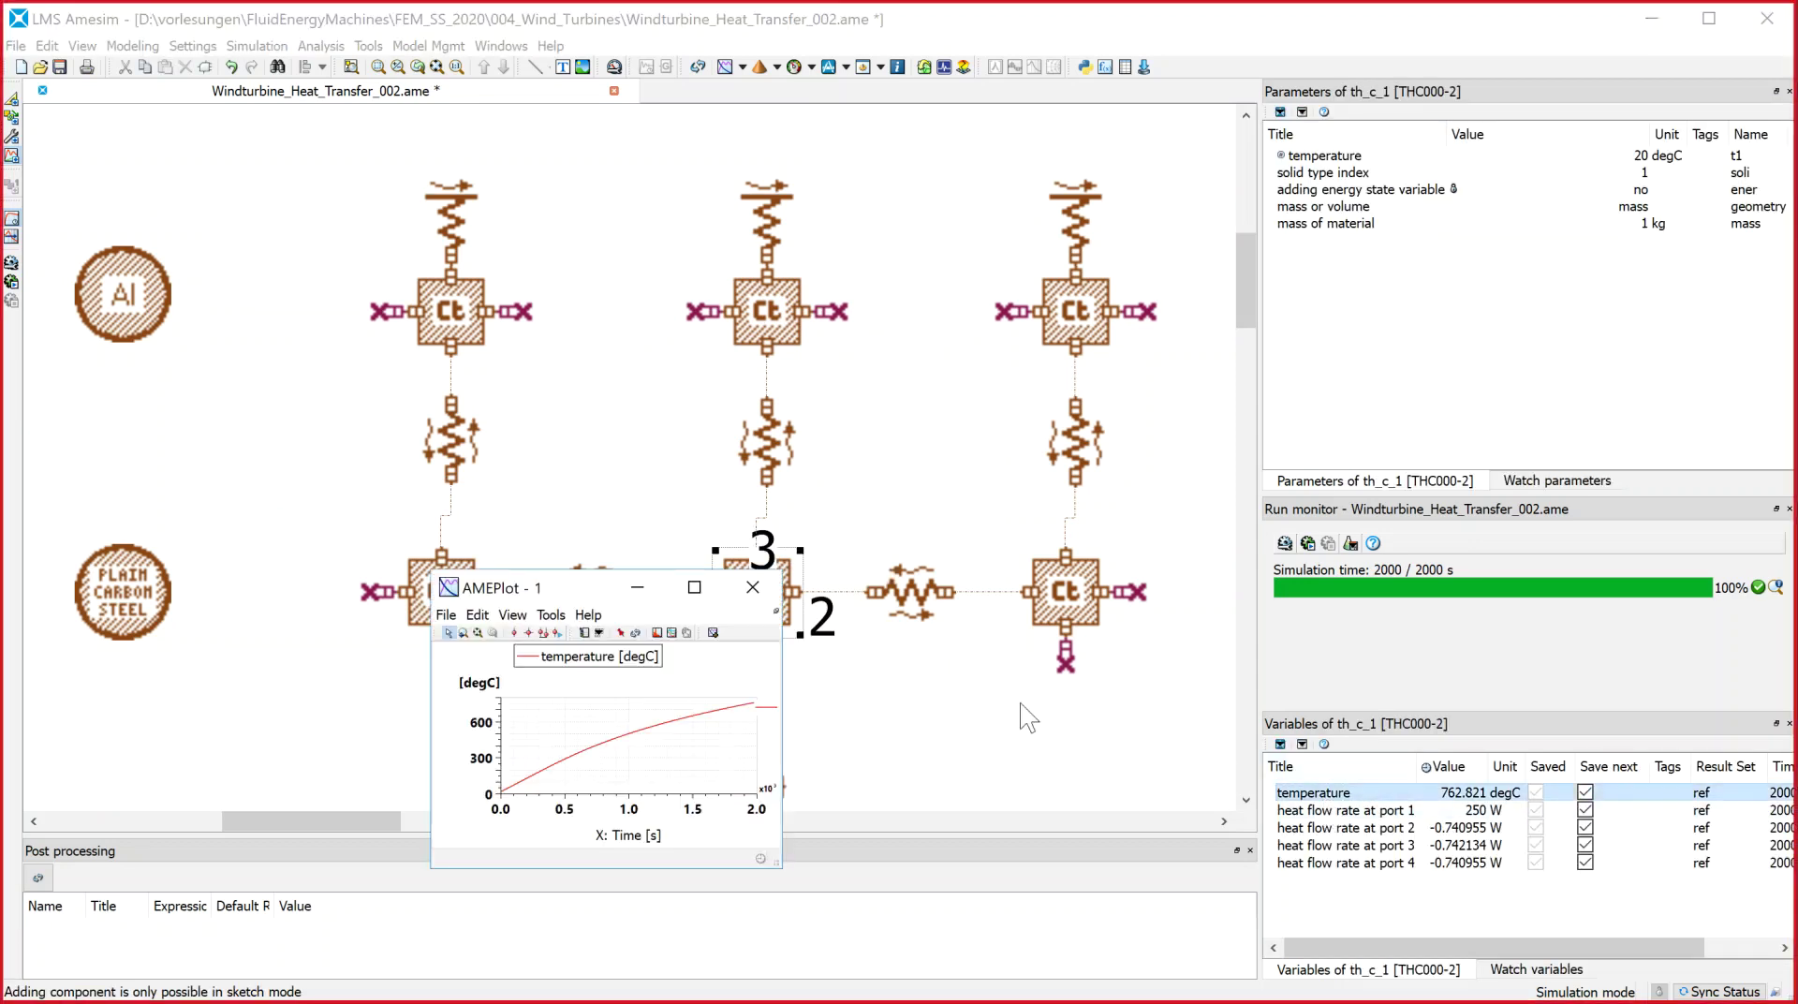
left_click_drag(542, 592, 257, 317)
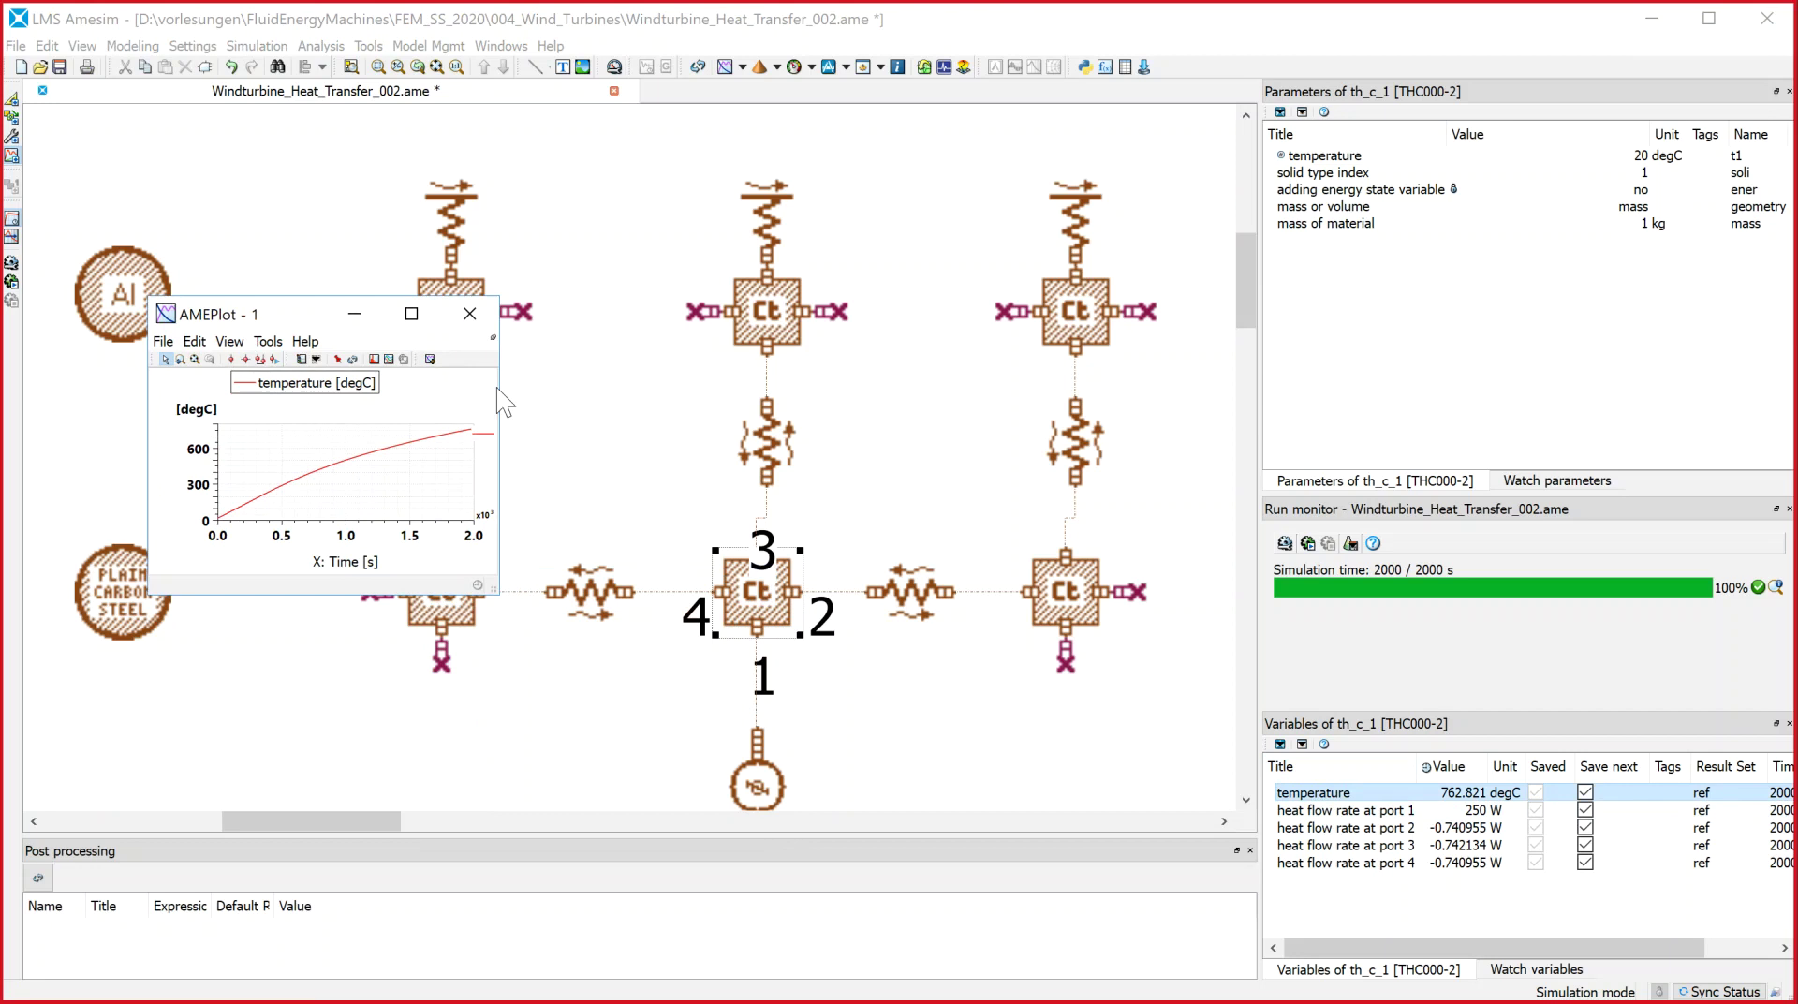
Close the temperature plot and set the heat flow source's heat flow rate at port 1 to 10 W in parameter mode
left_click(471, 322)
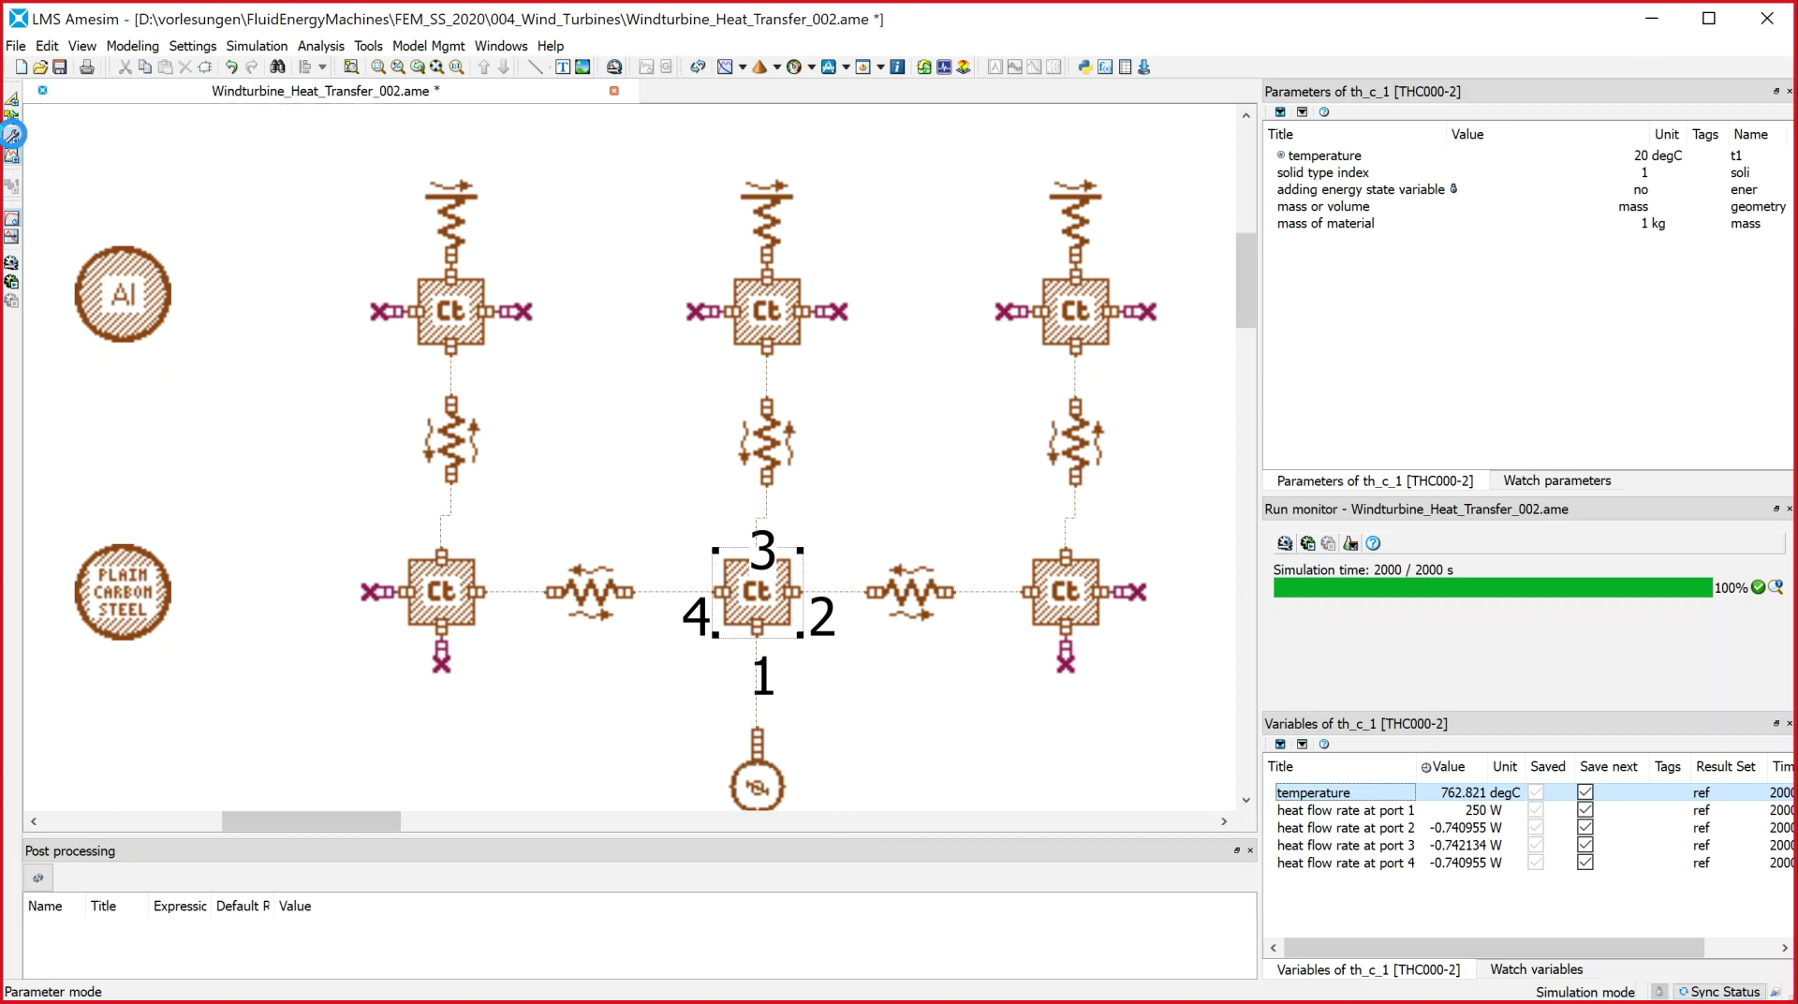
left_click(12, 139)
left_click(776, 787)
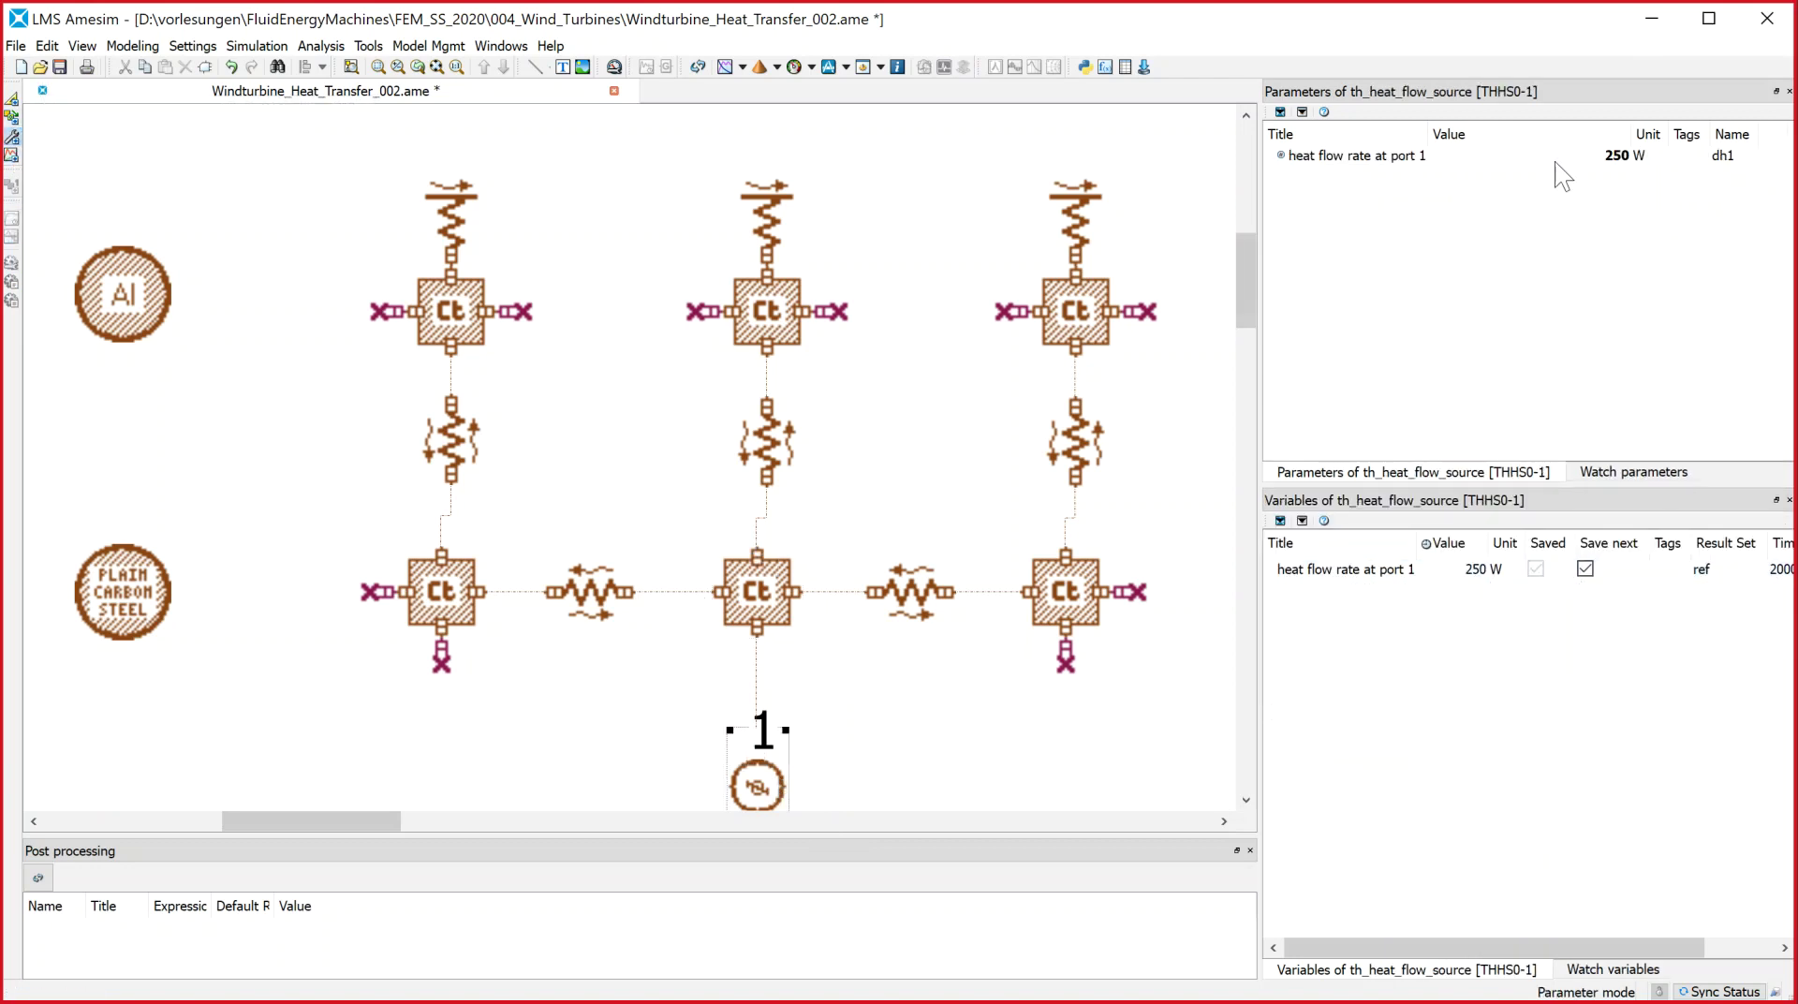
double_click(1593, 157)
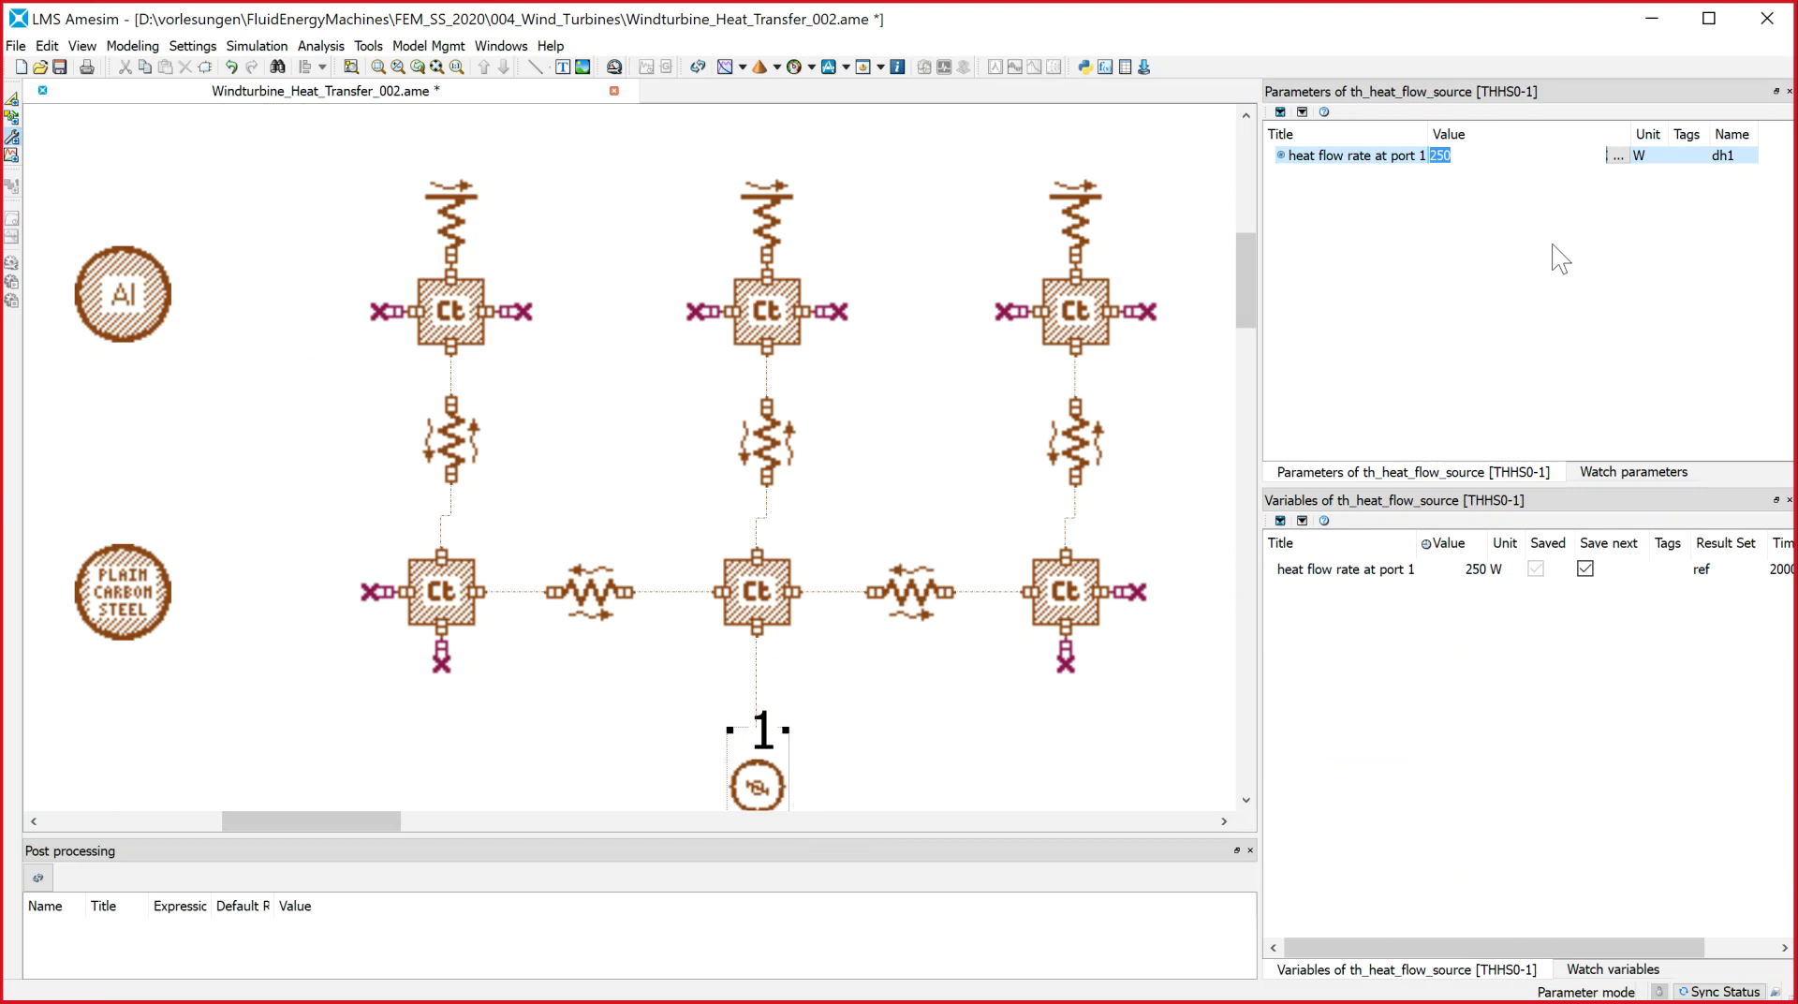
type("10")
left_click(1545, 296)
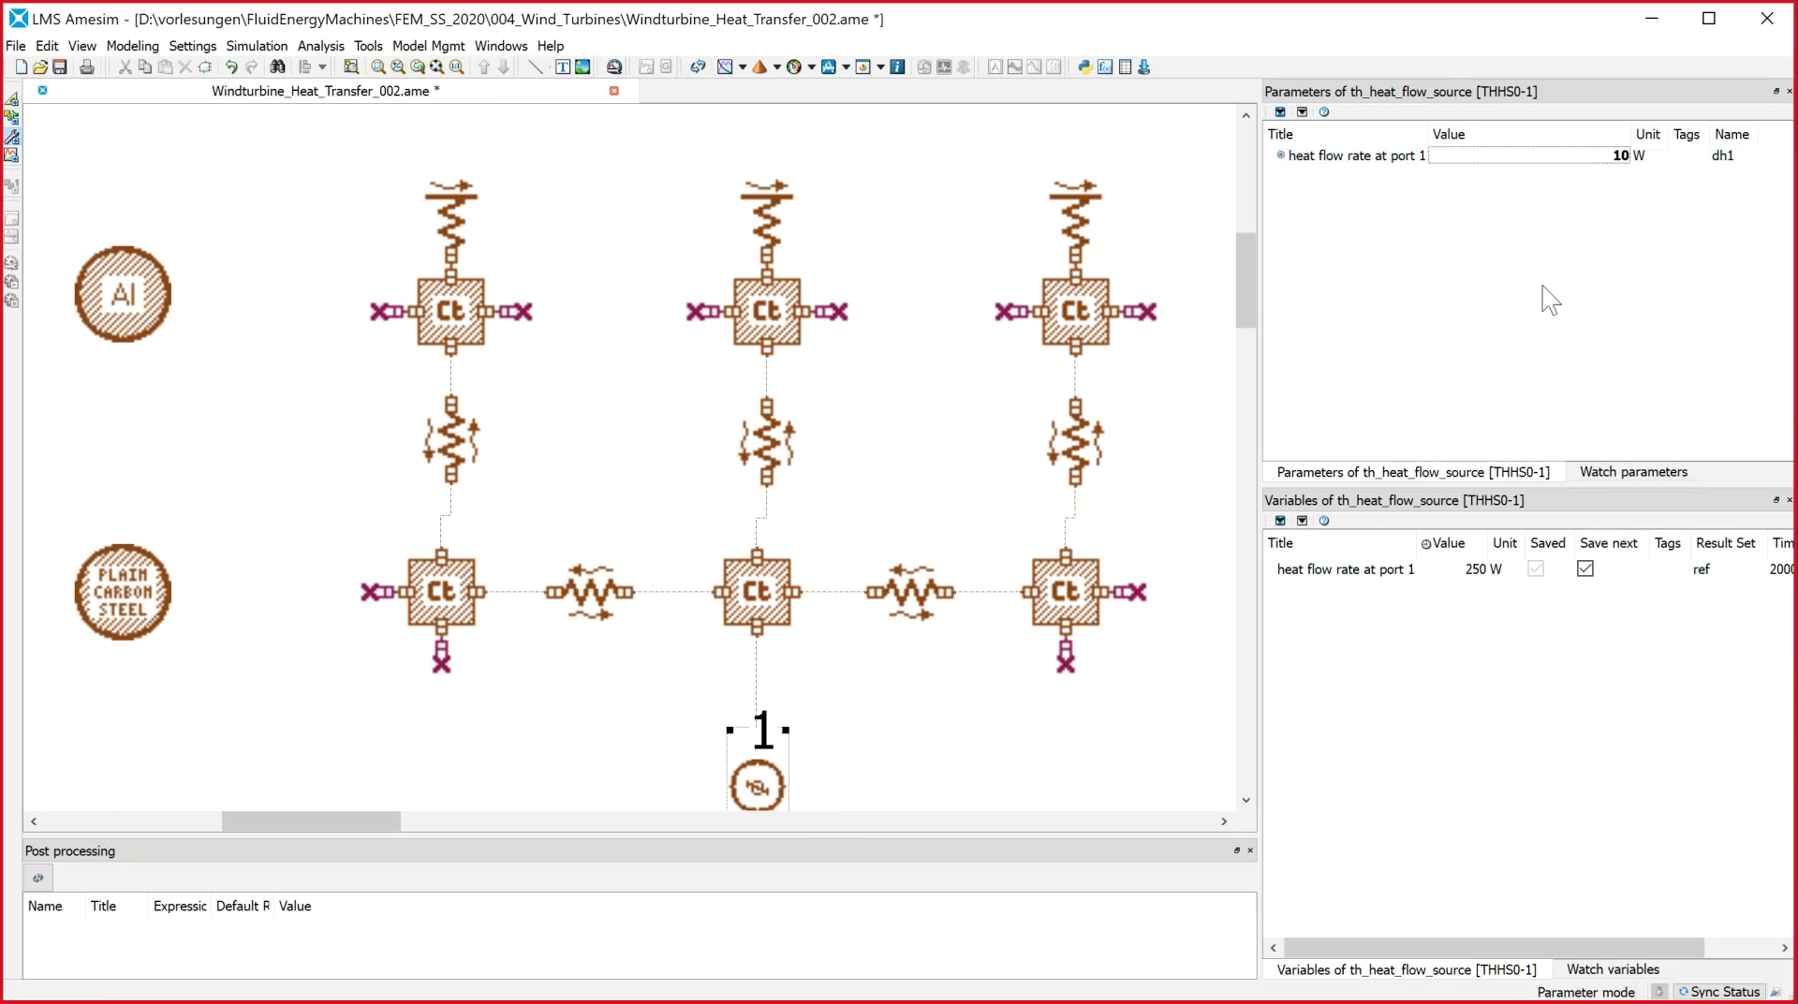
Rerun the simulation with the 10 W heat source and plot the temperature of the lower row's middle thermal mass
left_click(12, 156)
left_click(12, 281)
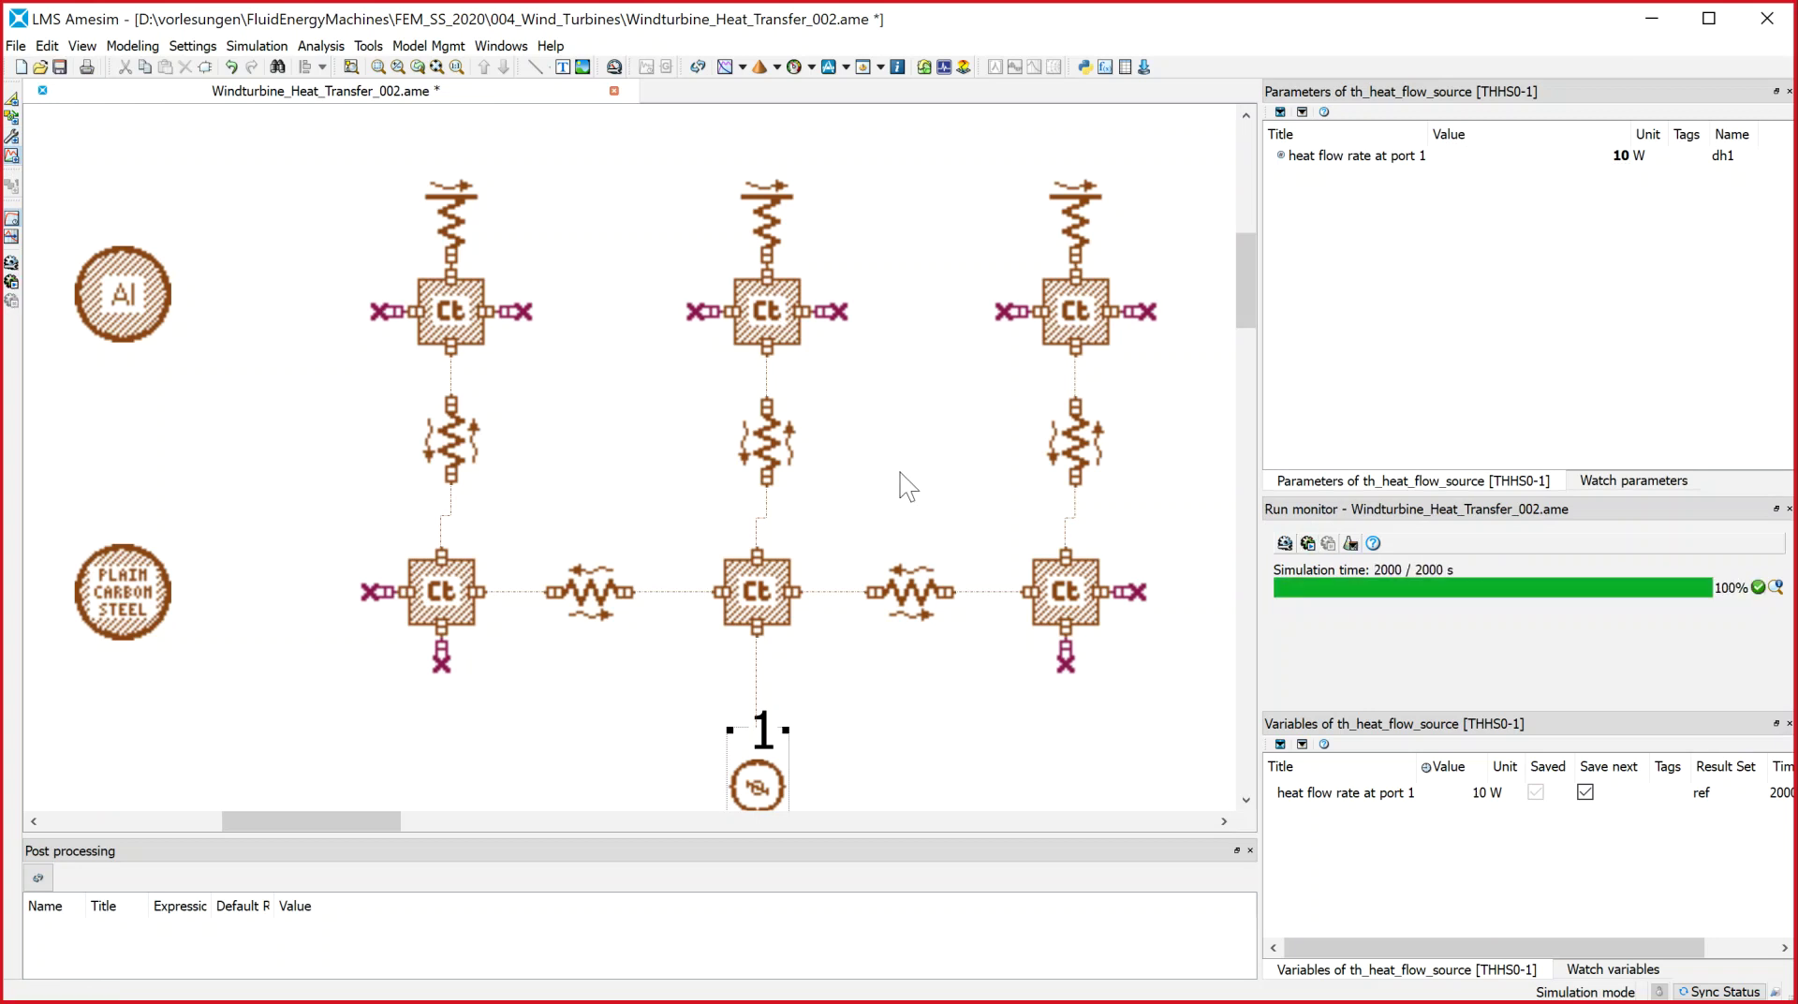
left_click(843, 693)
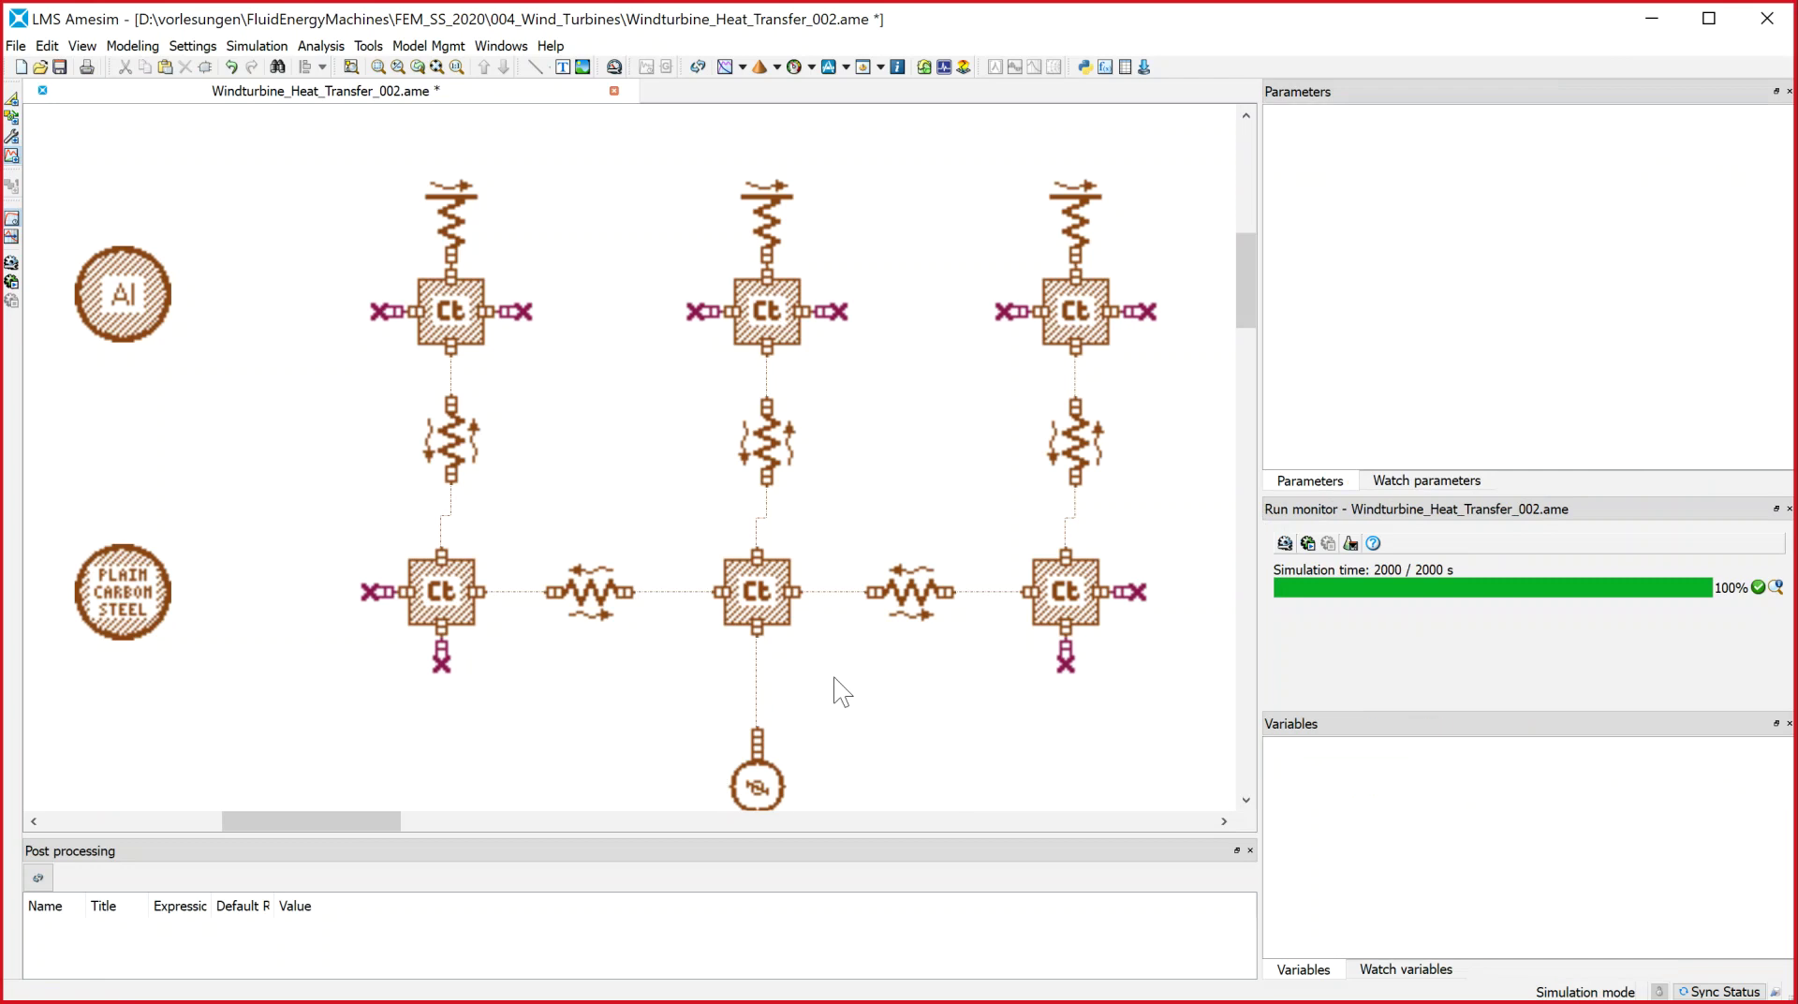
left_click(782, 609)
mouse_move(1403, 792)
left_mouse_down()
mouse_move(952, 727)
mouse_move(908, 740)
left_mouse_up()
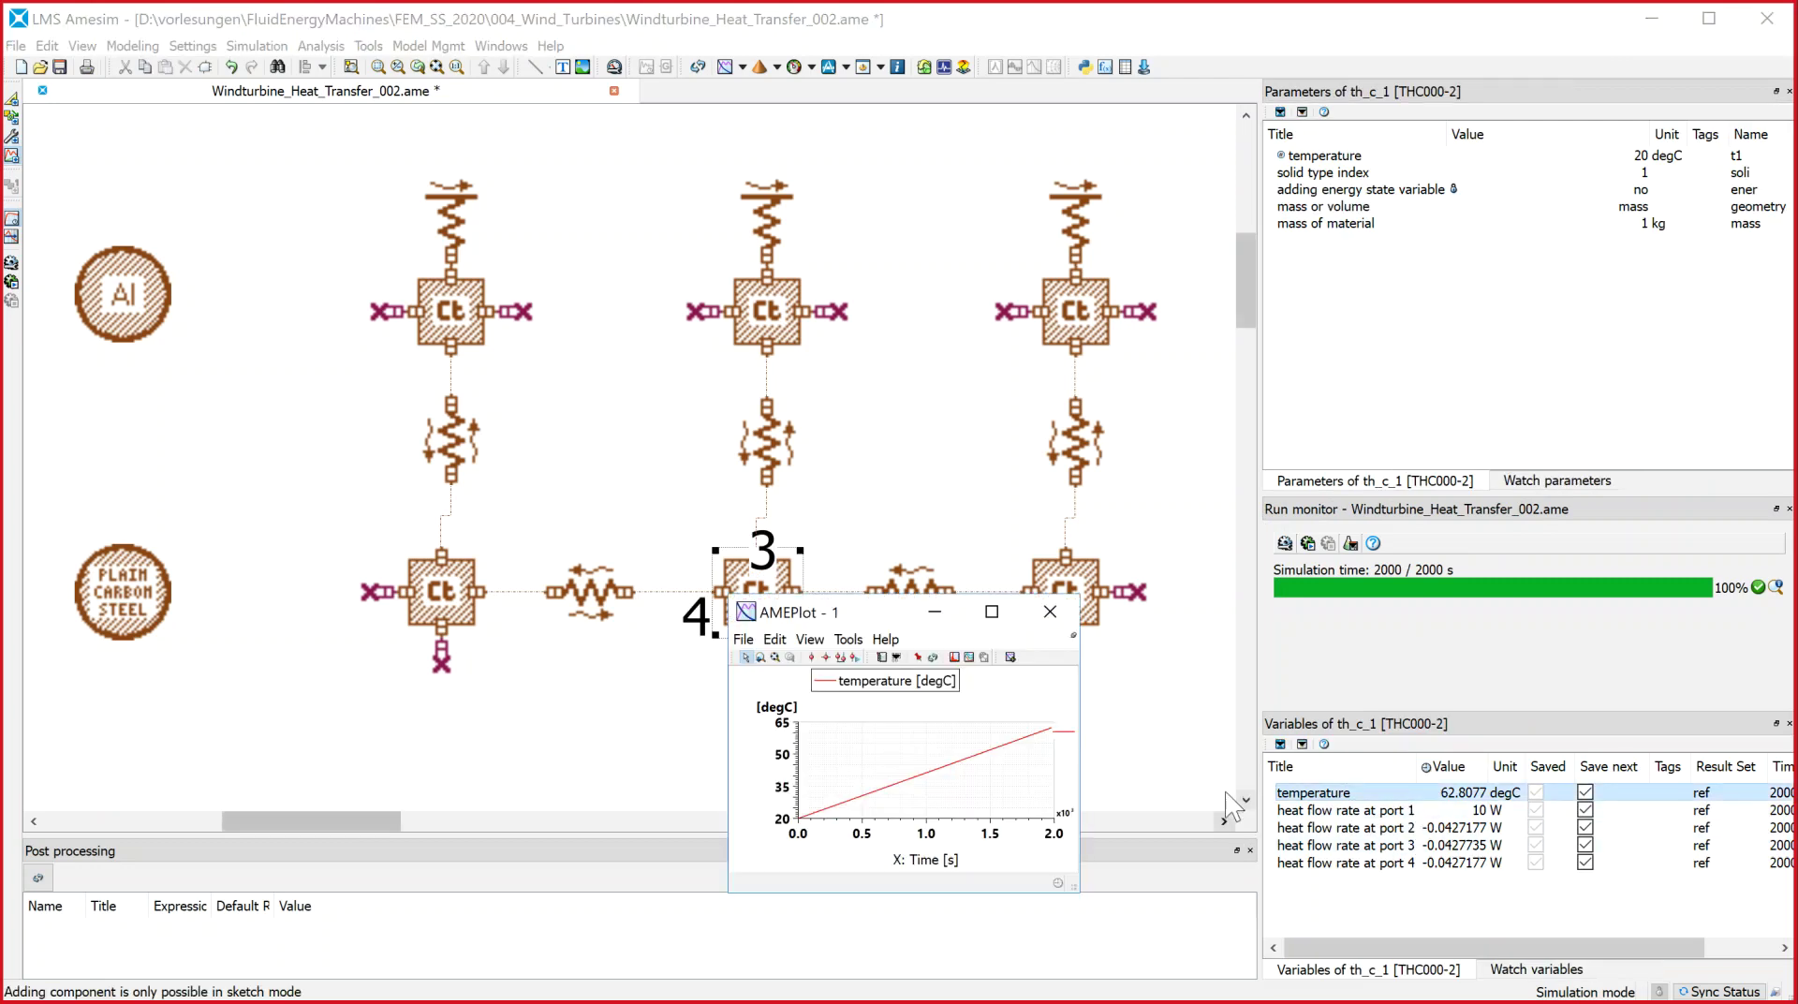
Add the temperature of the upper row's middle thermal mass to the existing plot and move the plot window away from the lower right mass
left_click(770, 339)
left_click_drag(1356, 794, 778, 768)
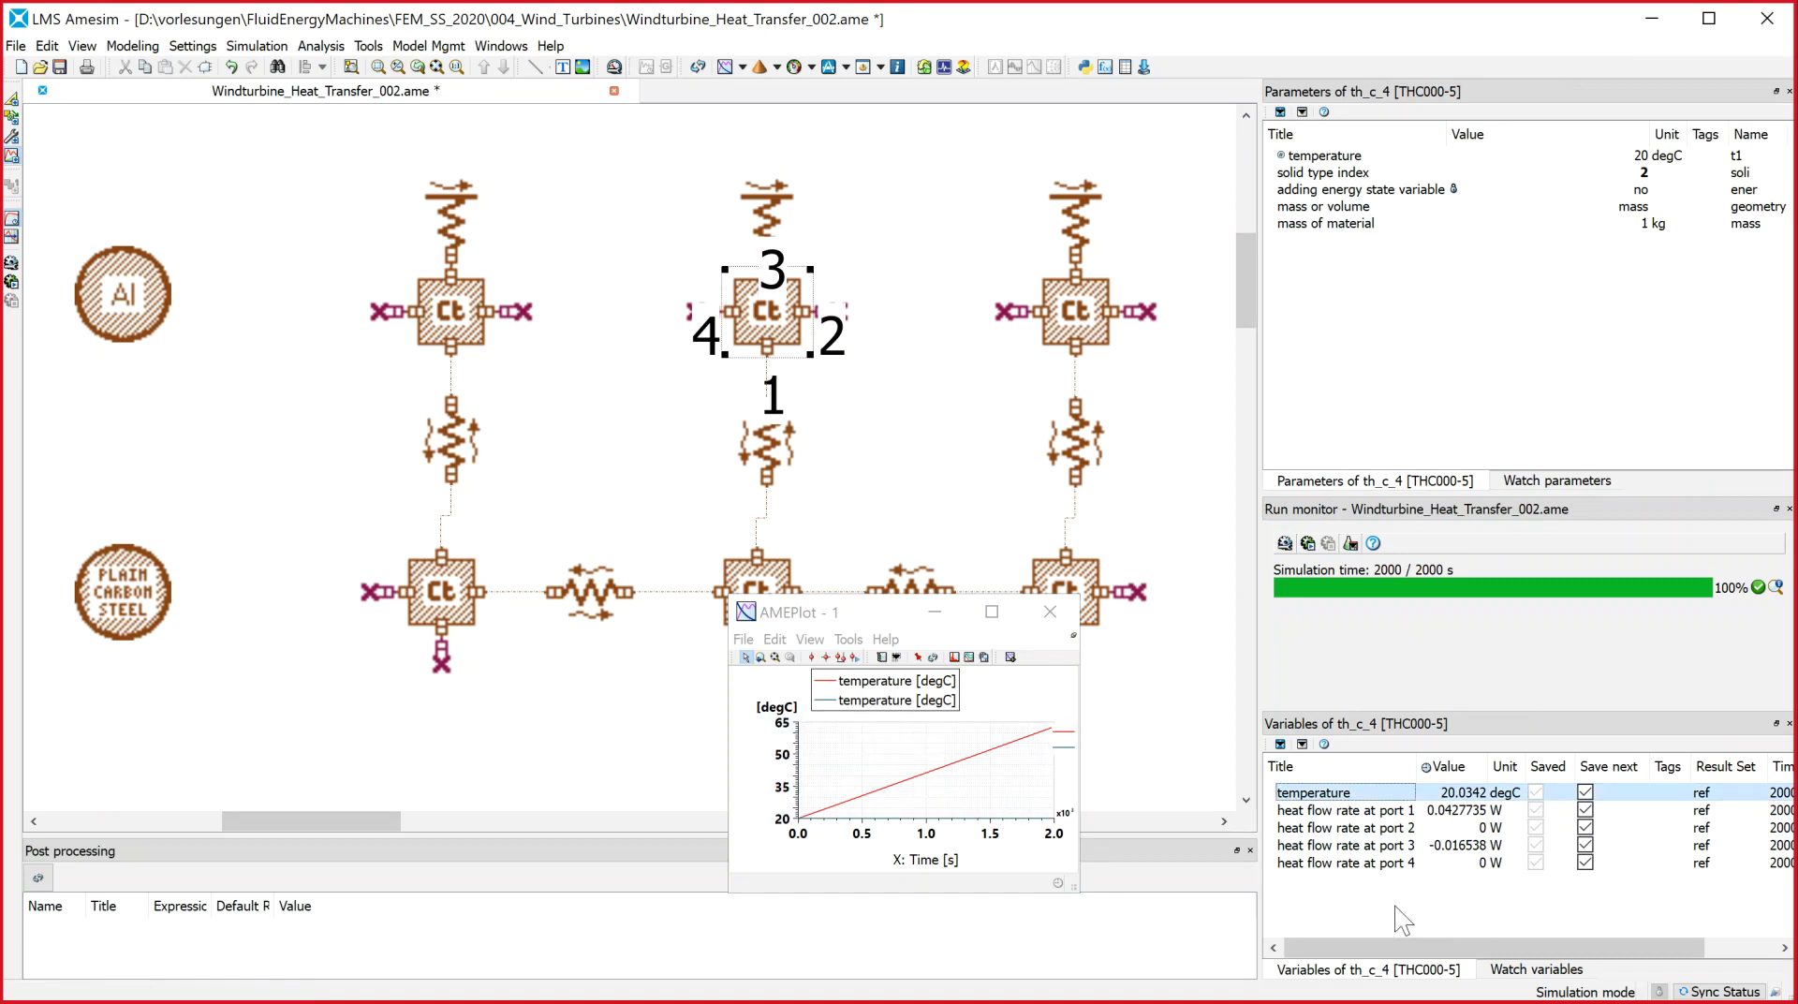
left_click_drag(816, 607, 701, 590)
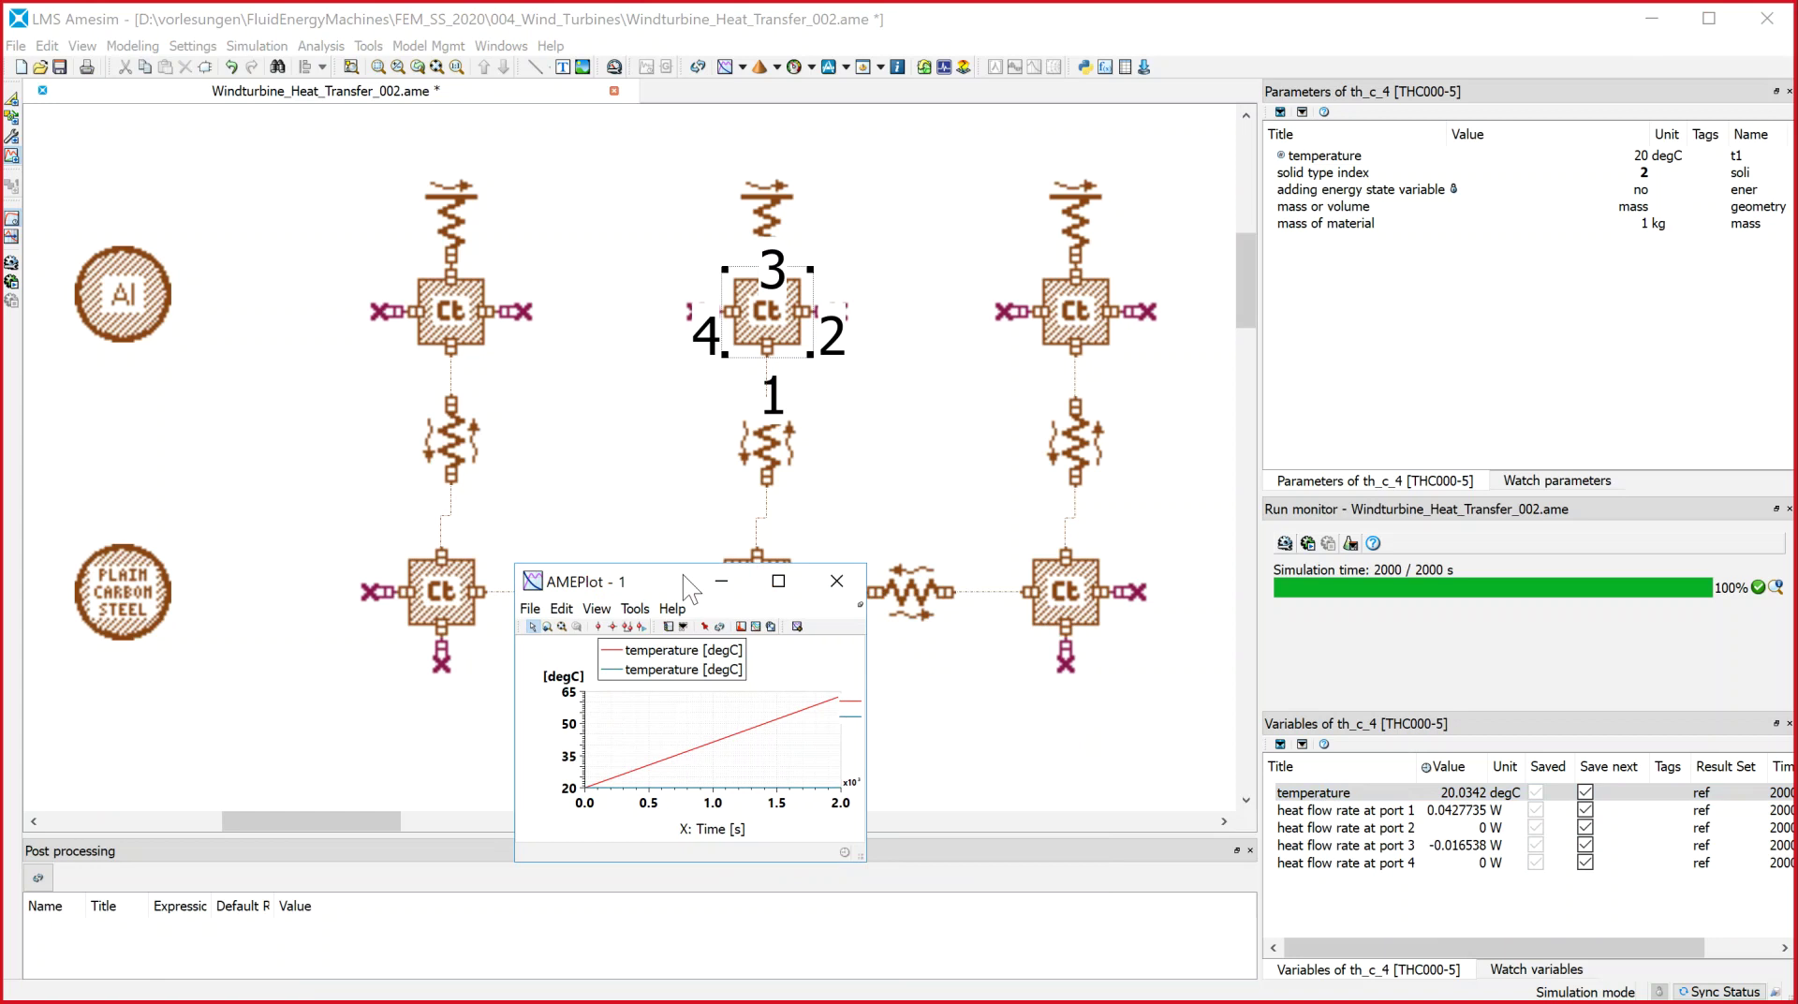
left_click_drag(691, 589, 597, 611)
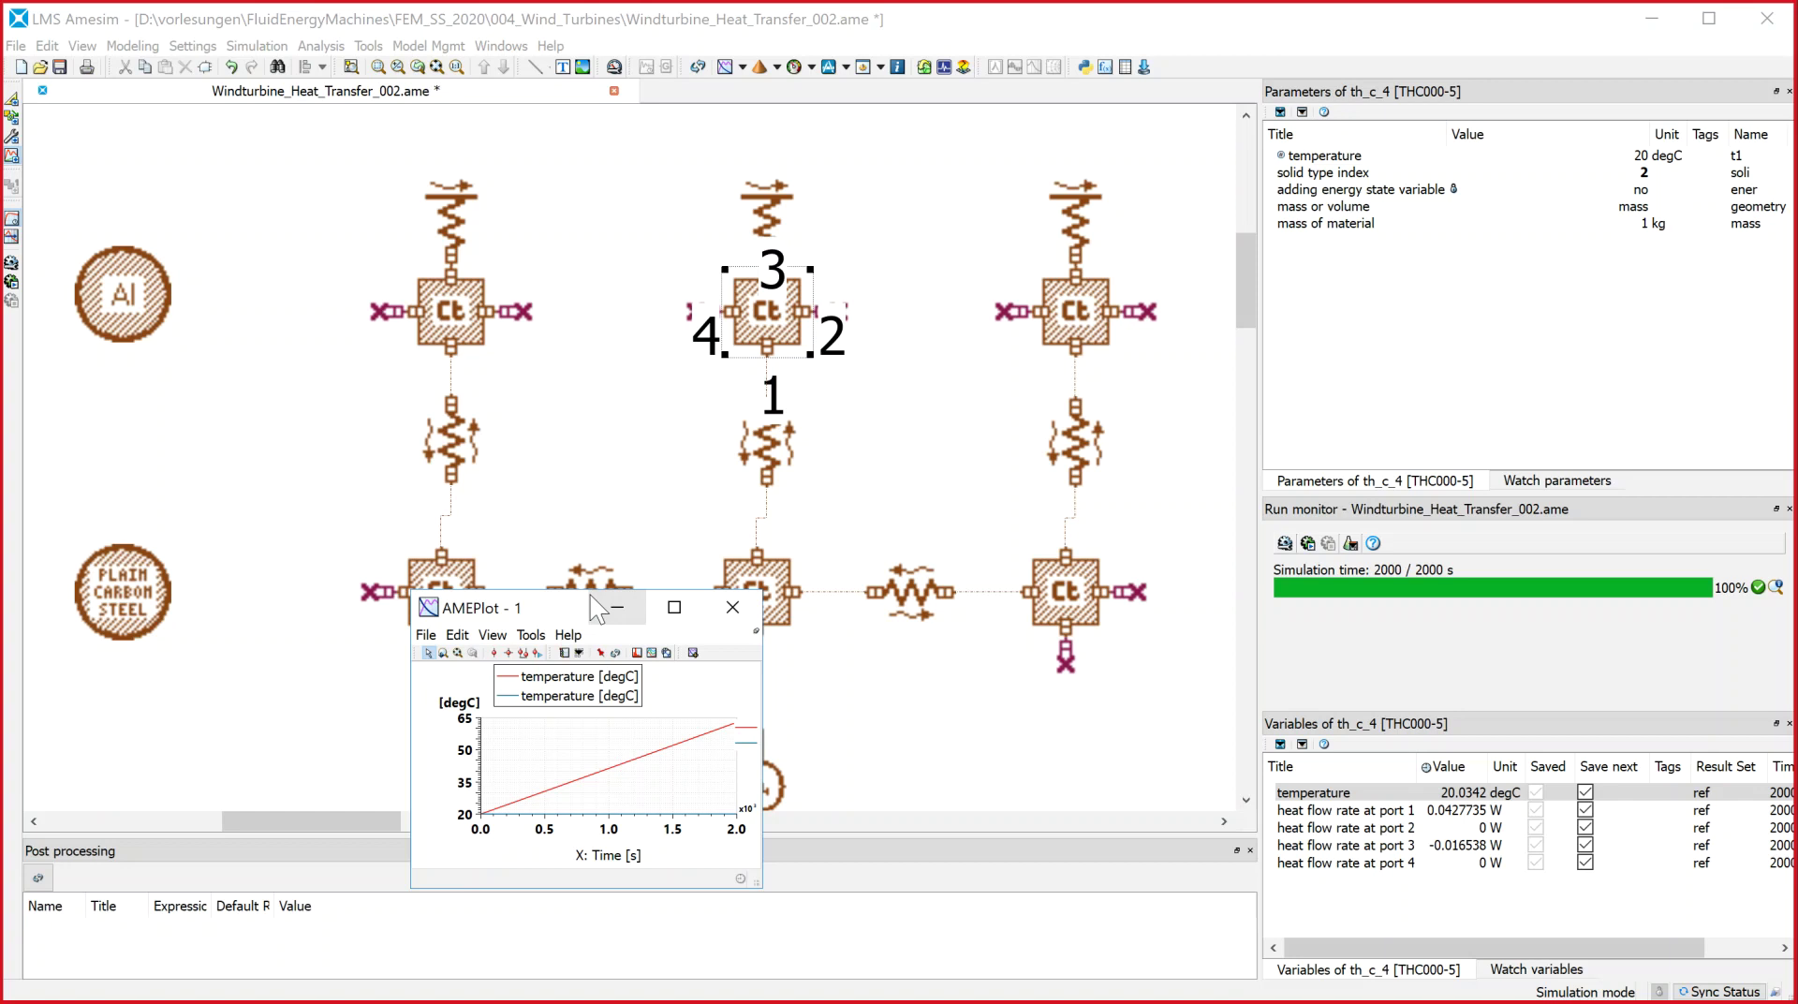
Examine the parameters and result variables of the convection components, the conduction components and the two middle thermal masses
left_click(456, 313)
left_click(464, 214)
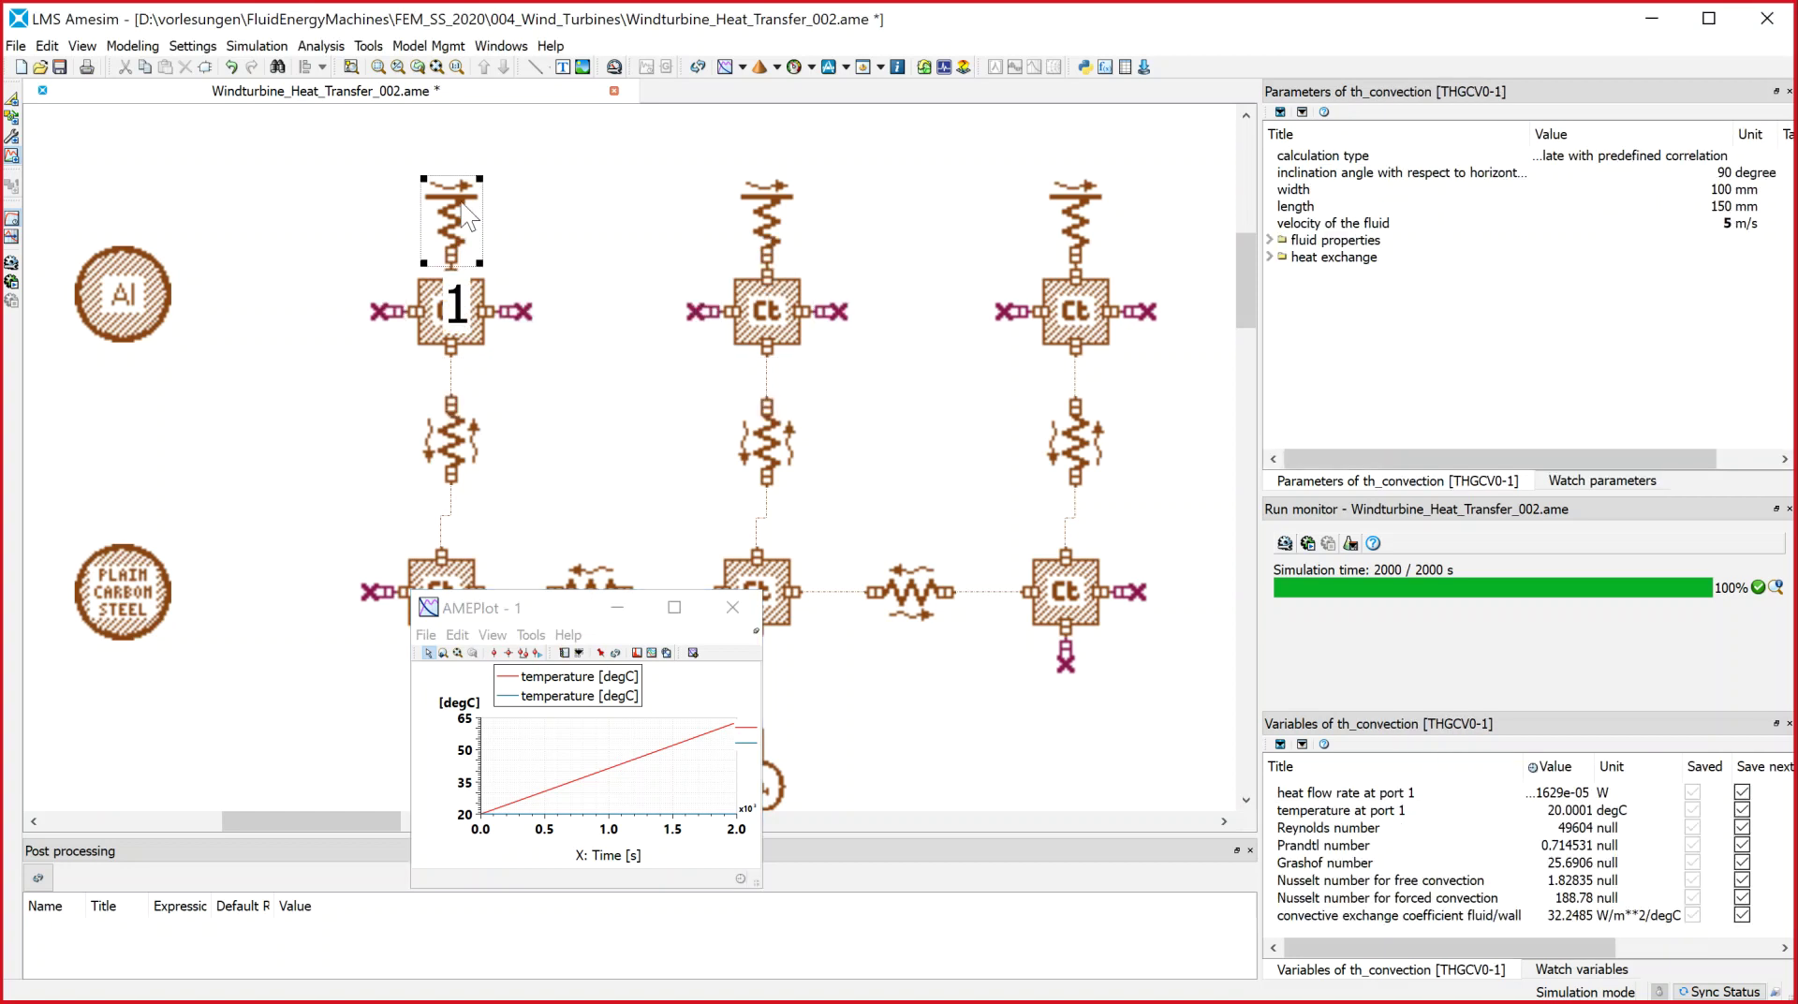
left_click(771, 202)
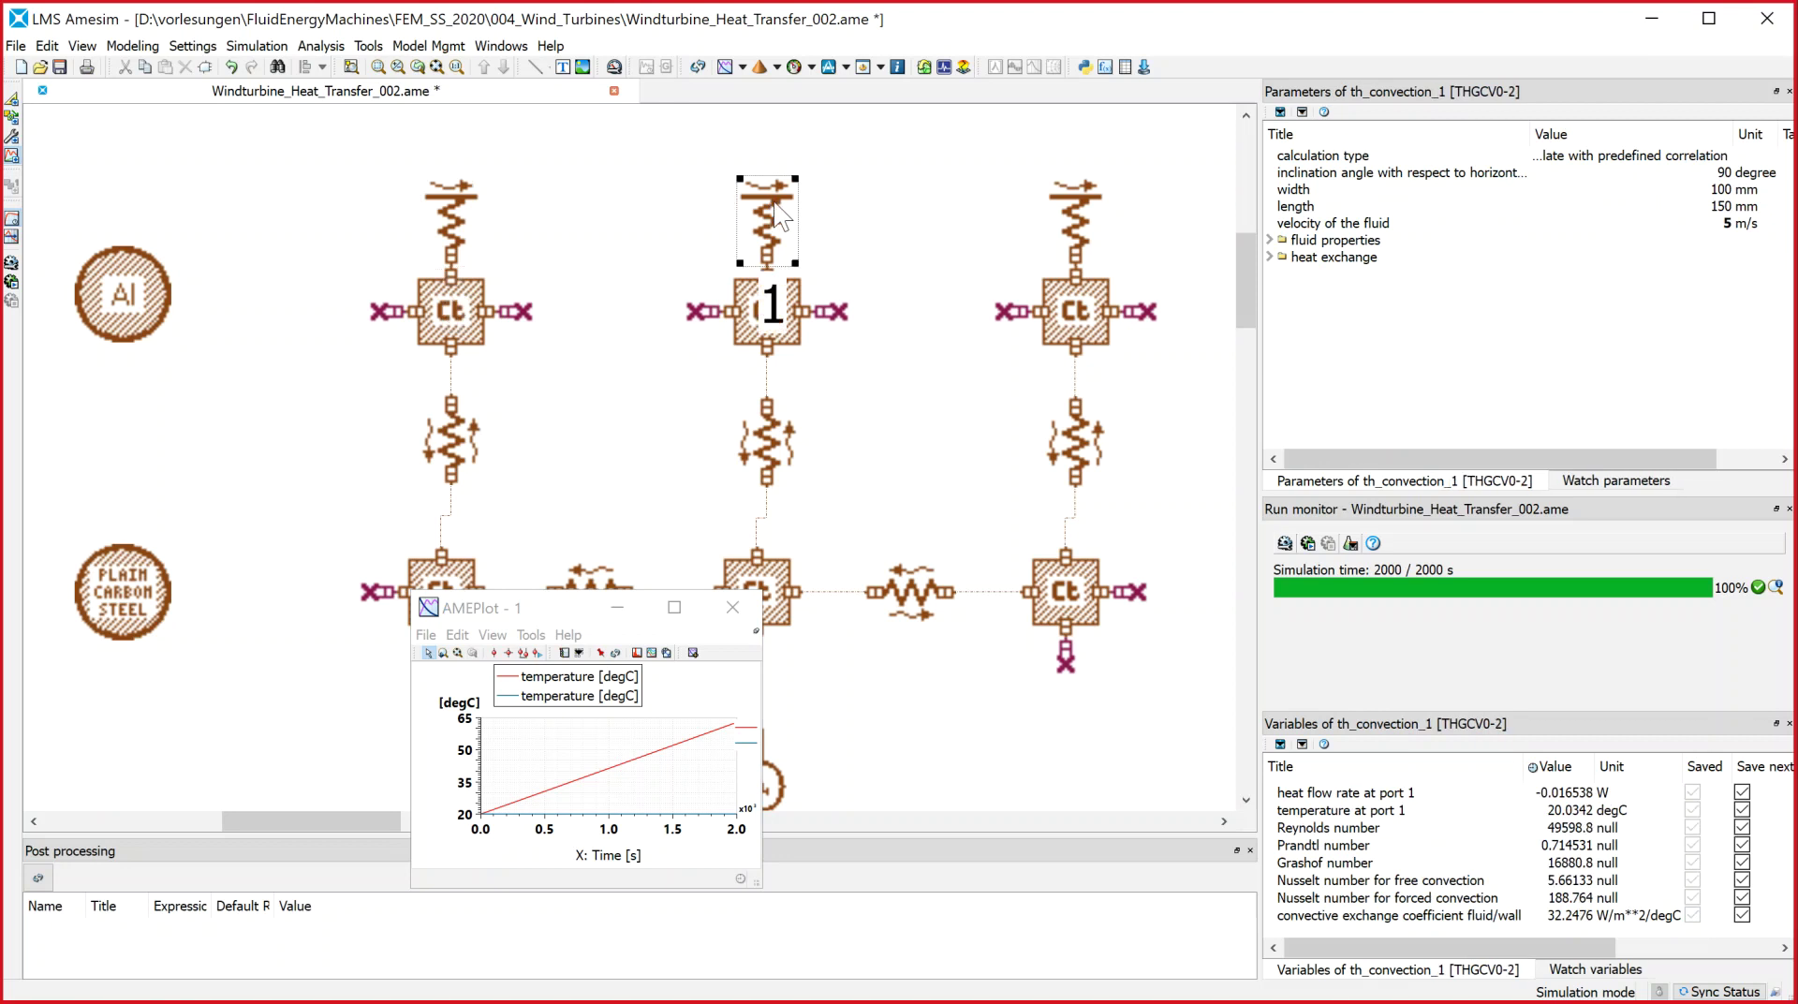
left_click(1084, 219)
left_click(1091, 448)
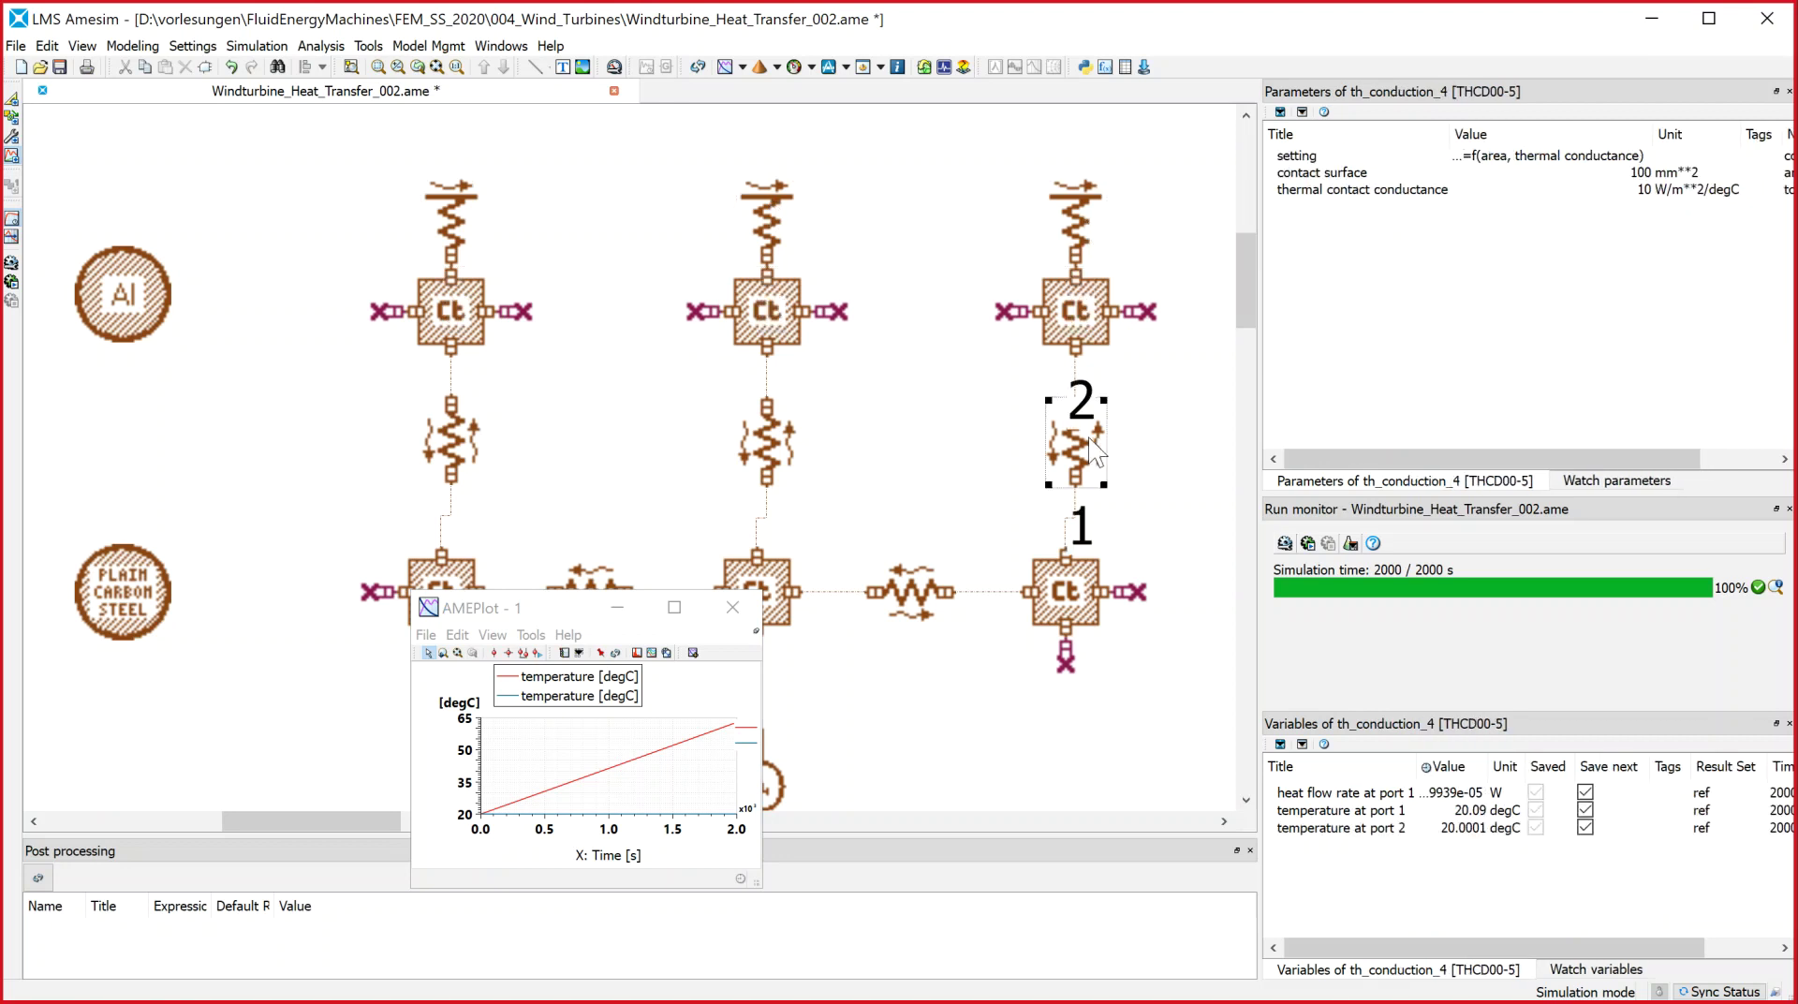
left_click(764, 450)
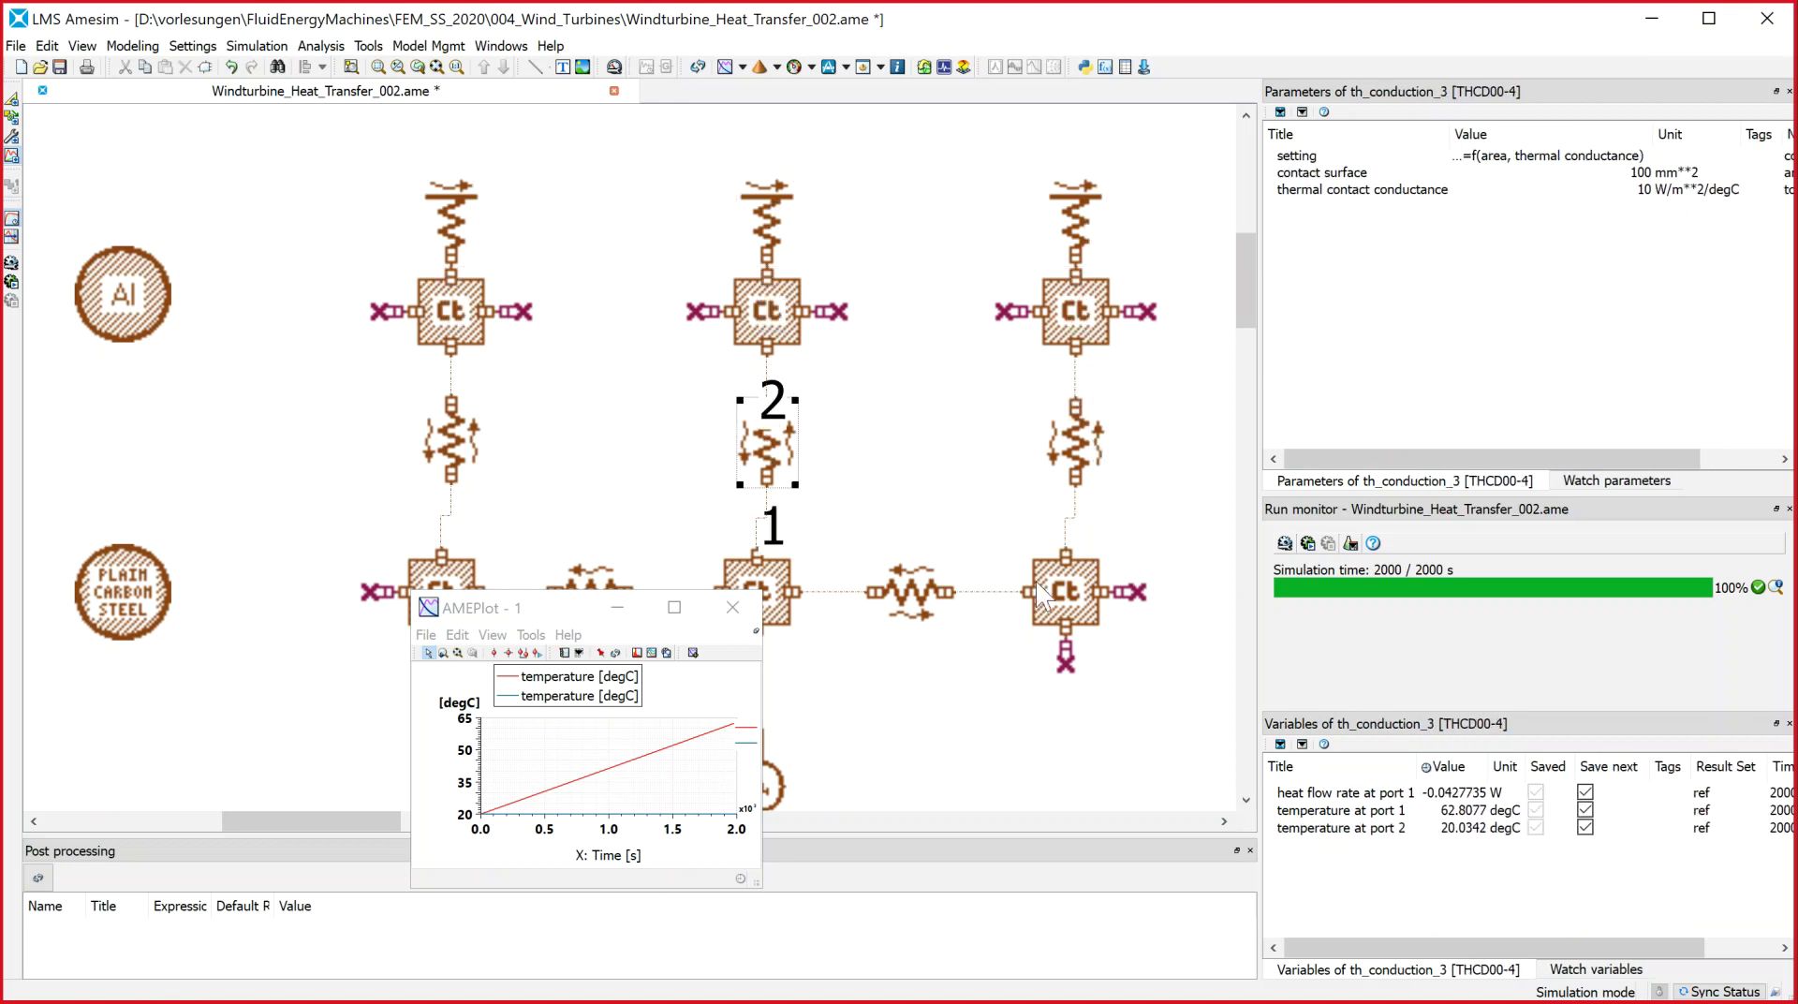
left_click(918, 592)
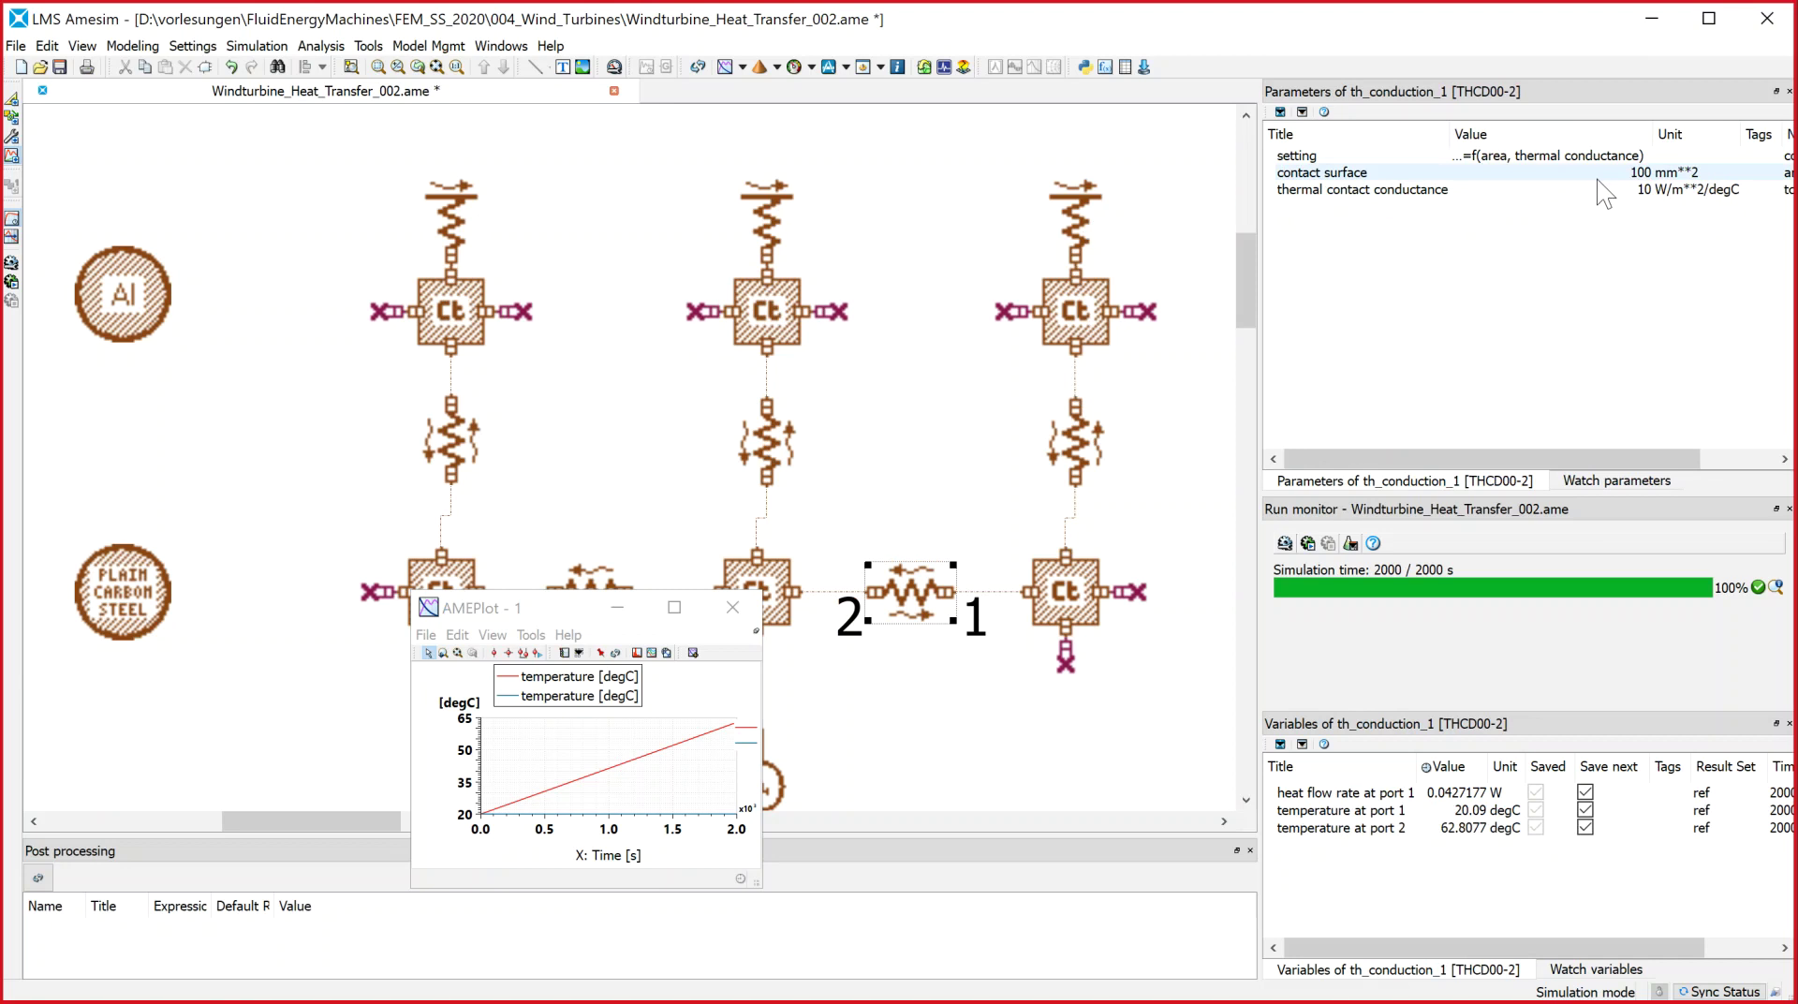
left_click(776, 328)
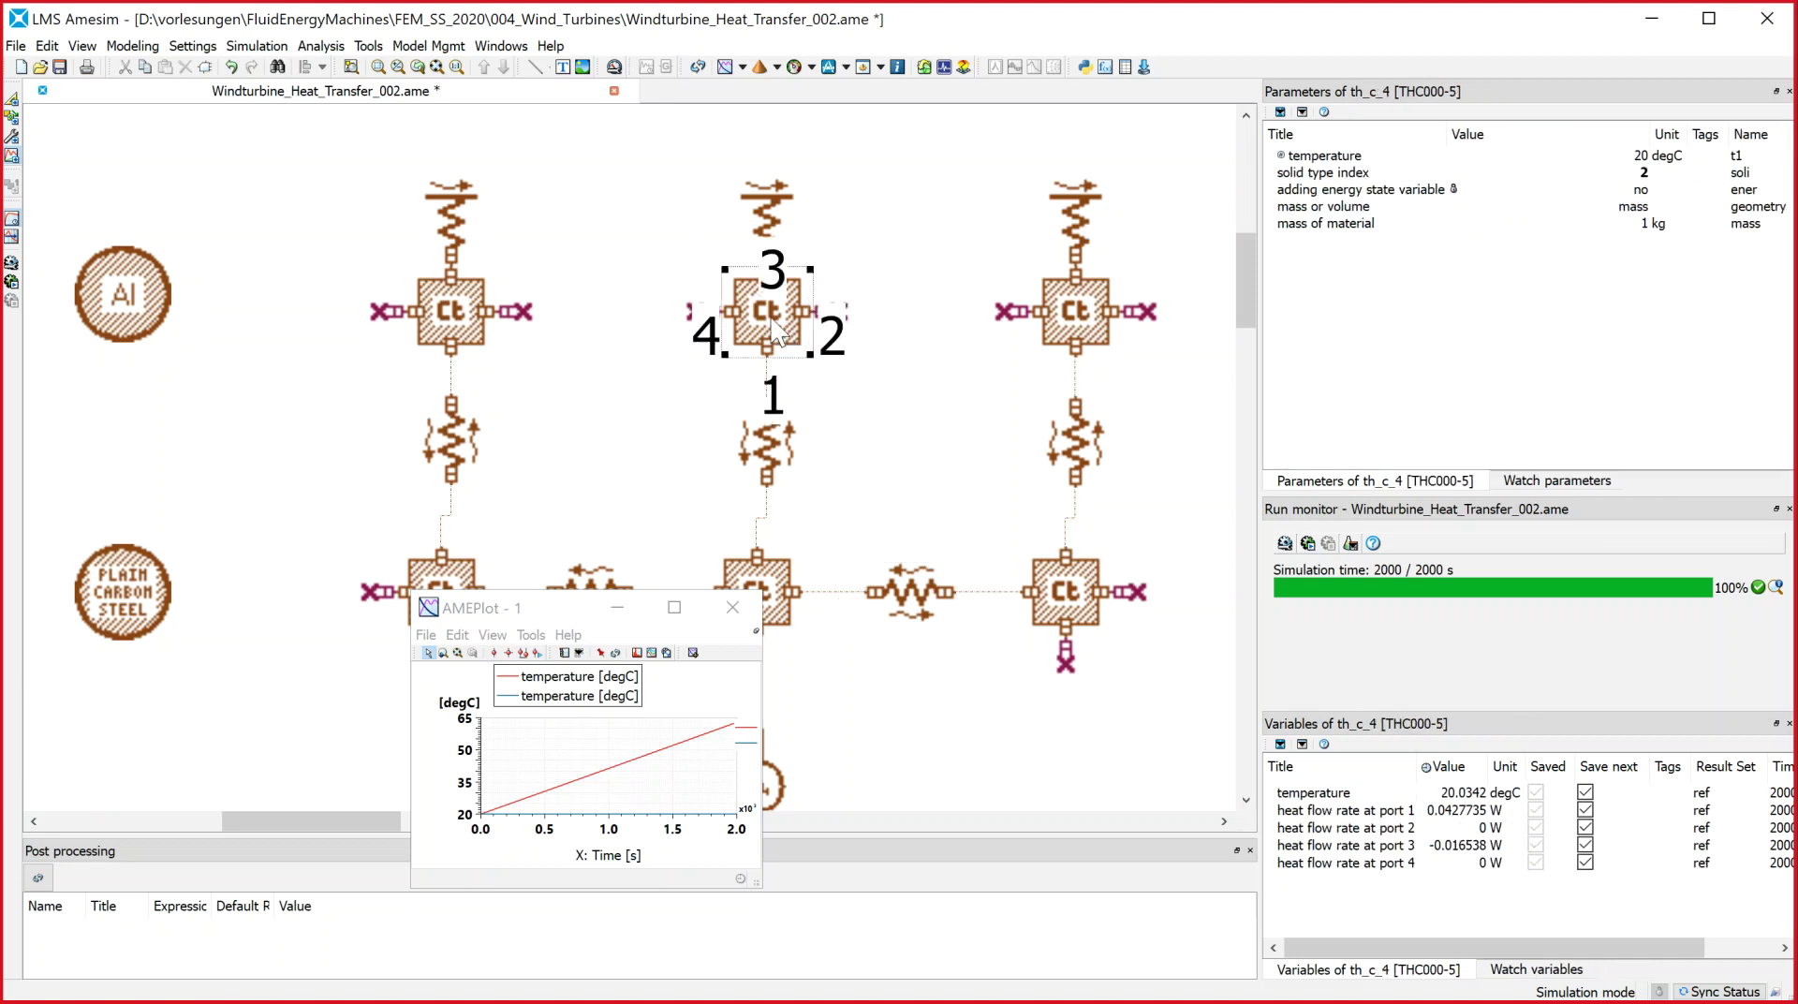
left_click(793, 579)
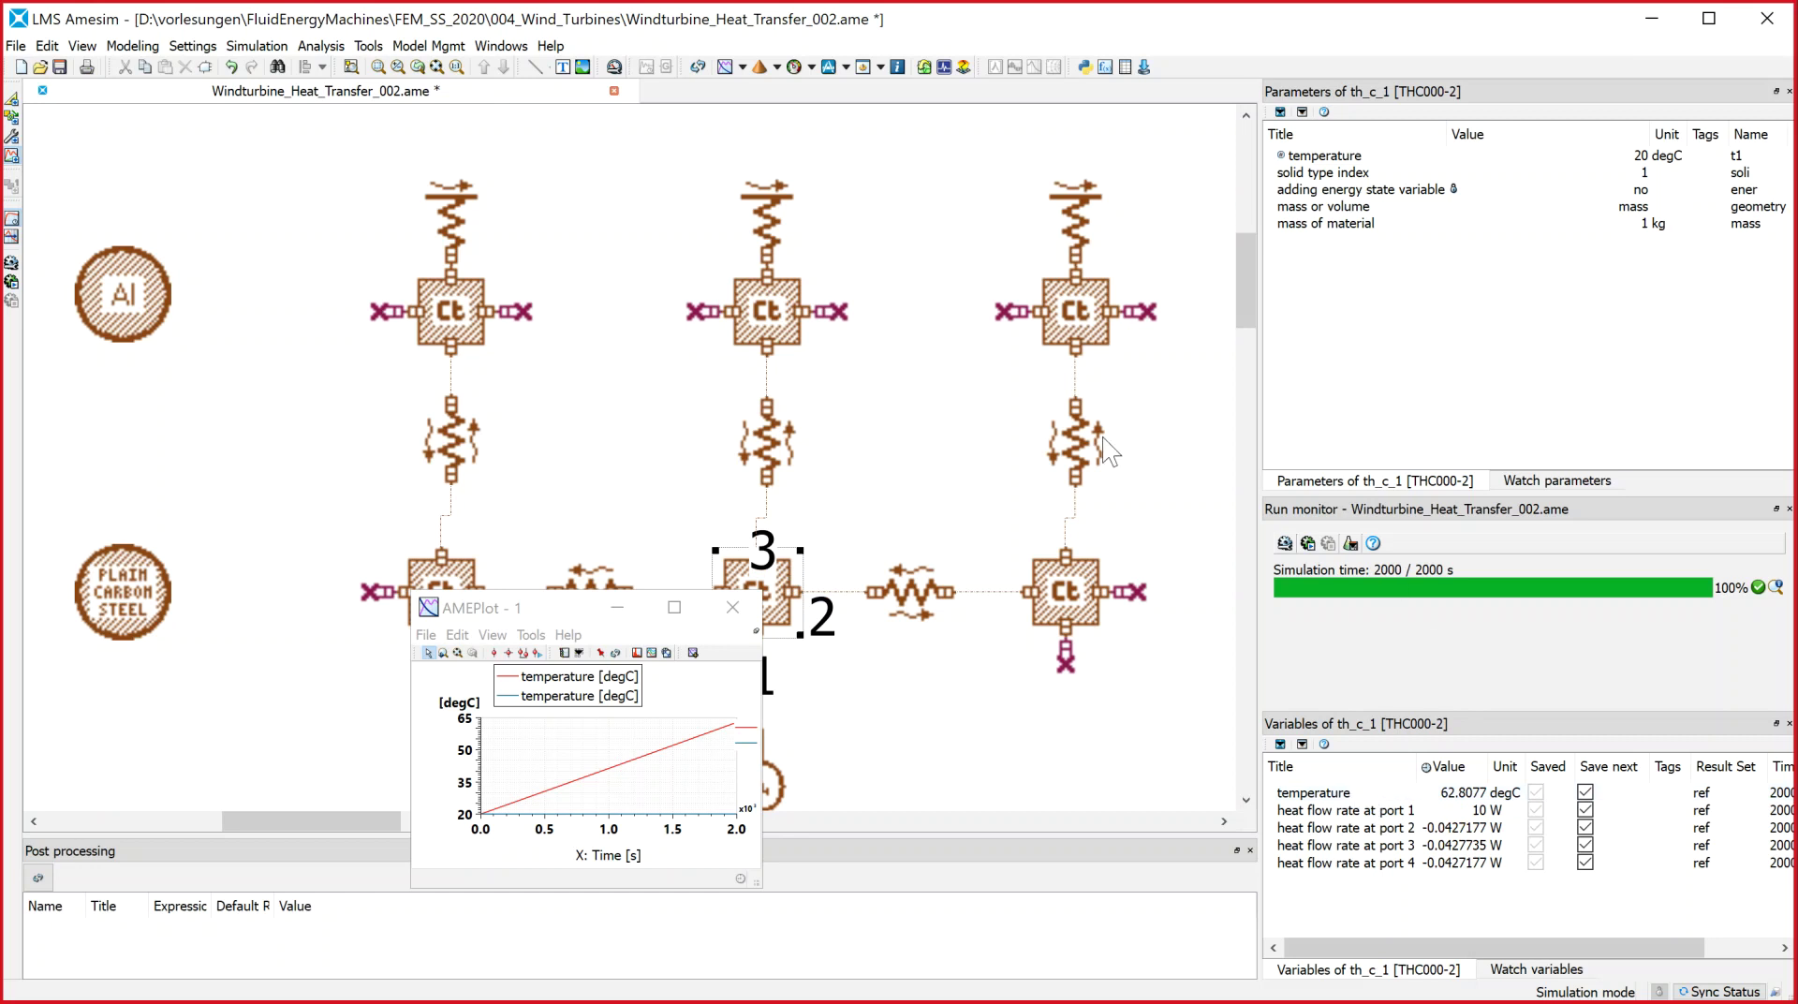
Close the two-curve temperature plot and set the heat flow source's heat flow rate at port 1 to 100 W
left_click(746, 611)
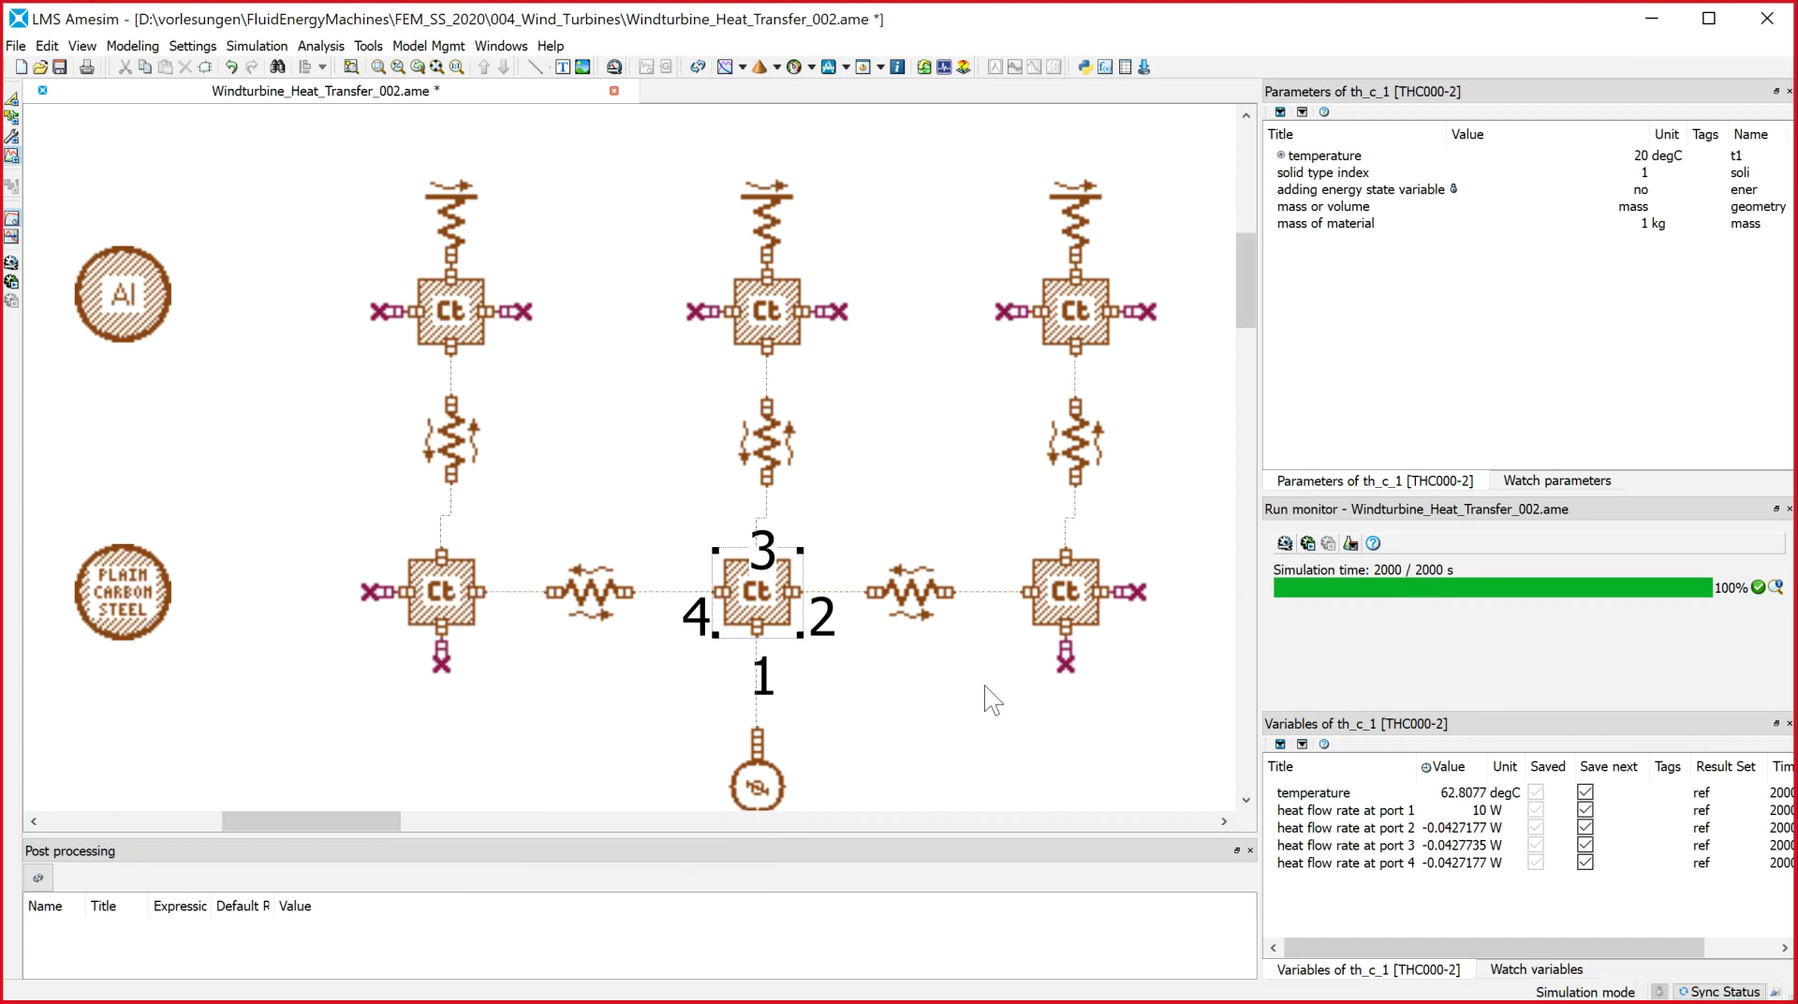
left_click(1005, 742)
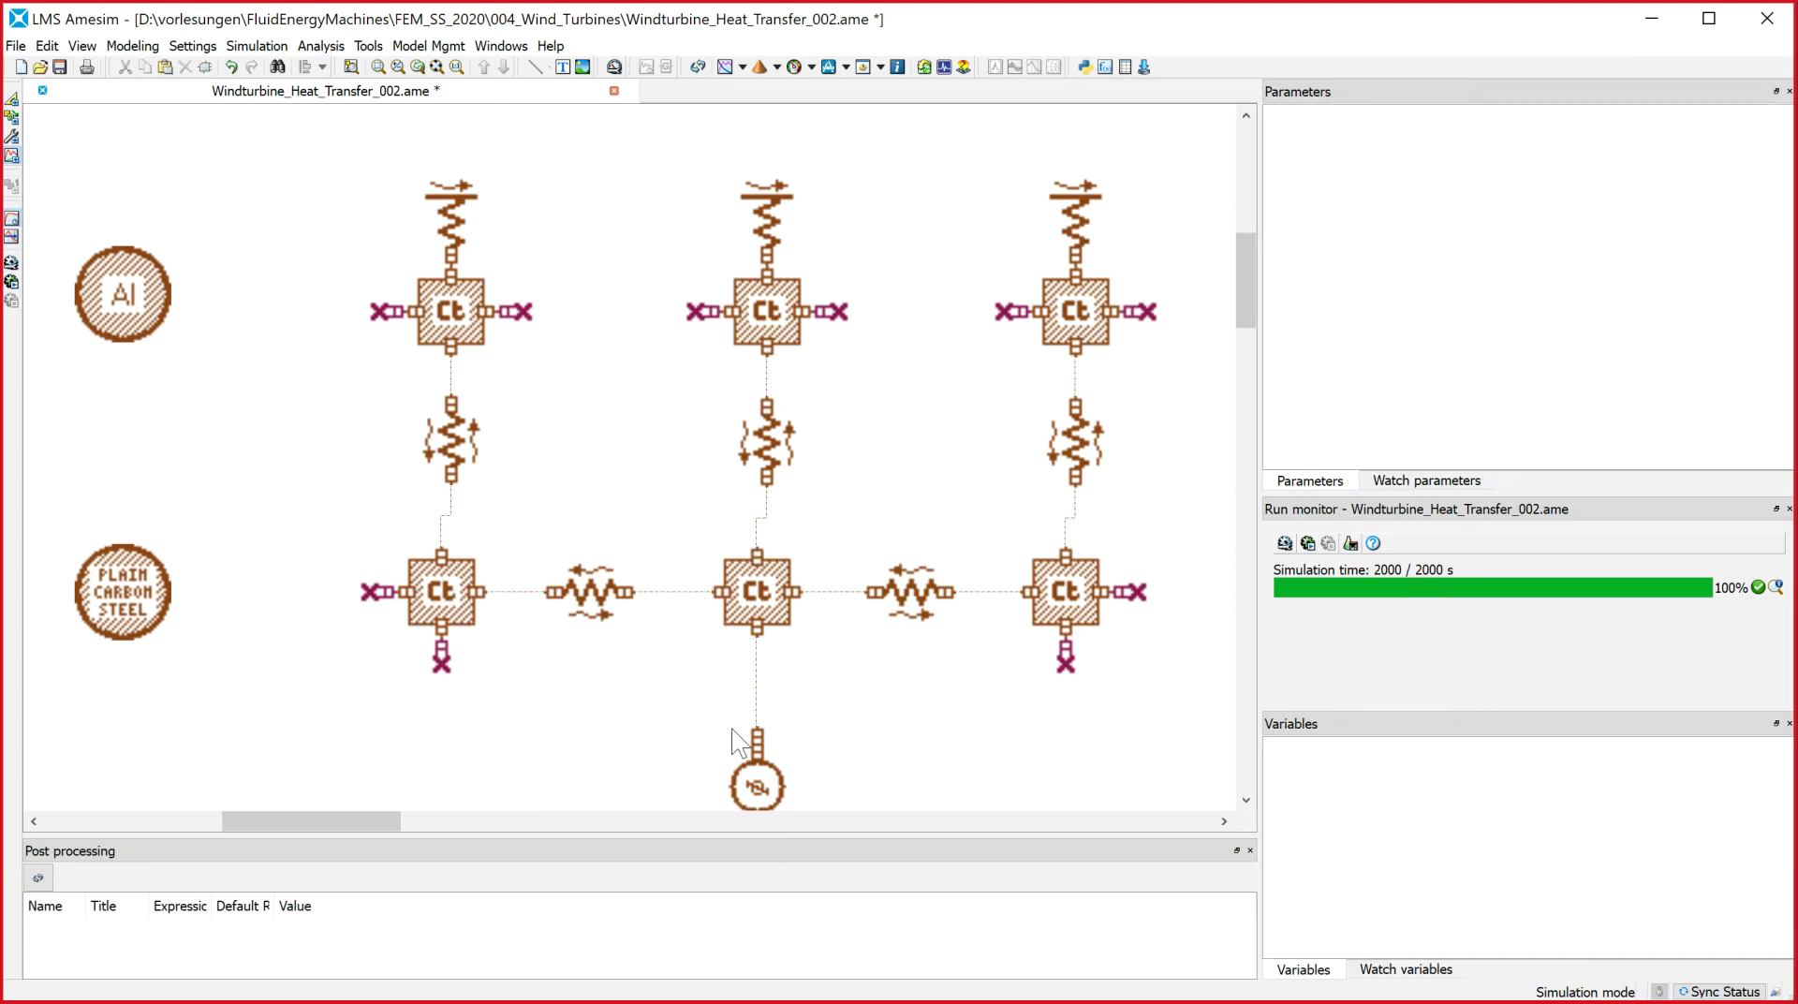
left_click(761, 792)
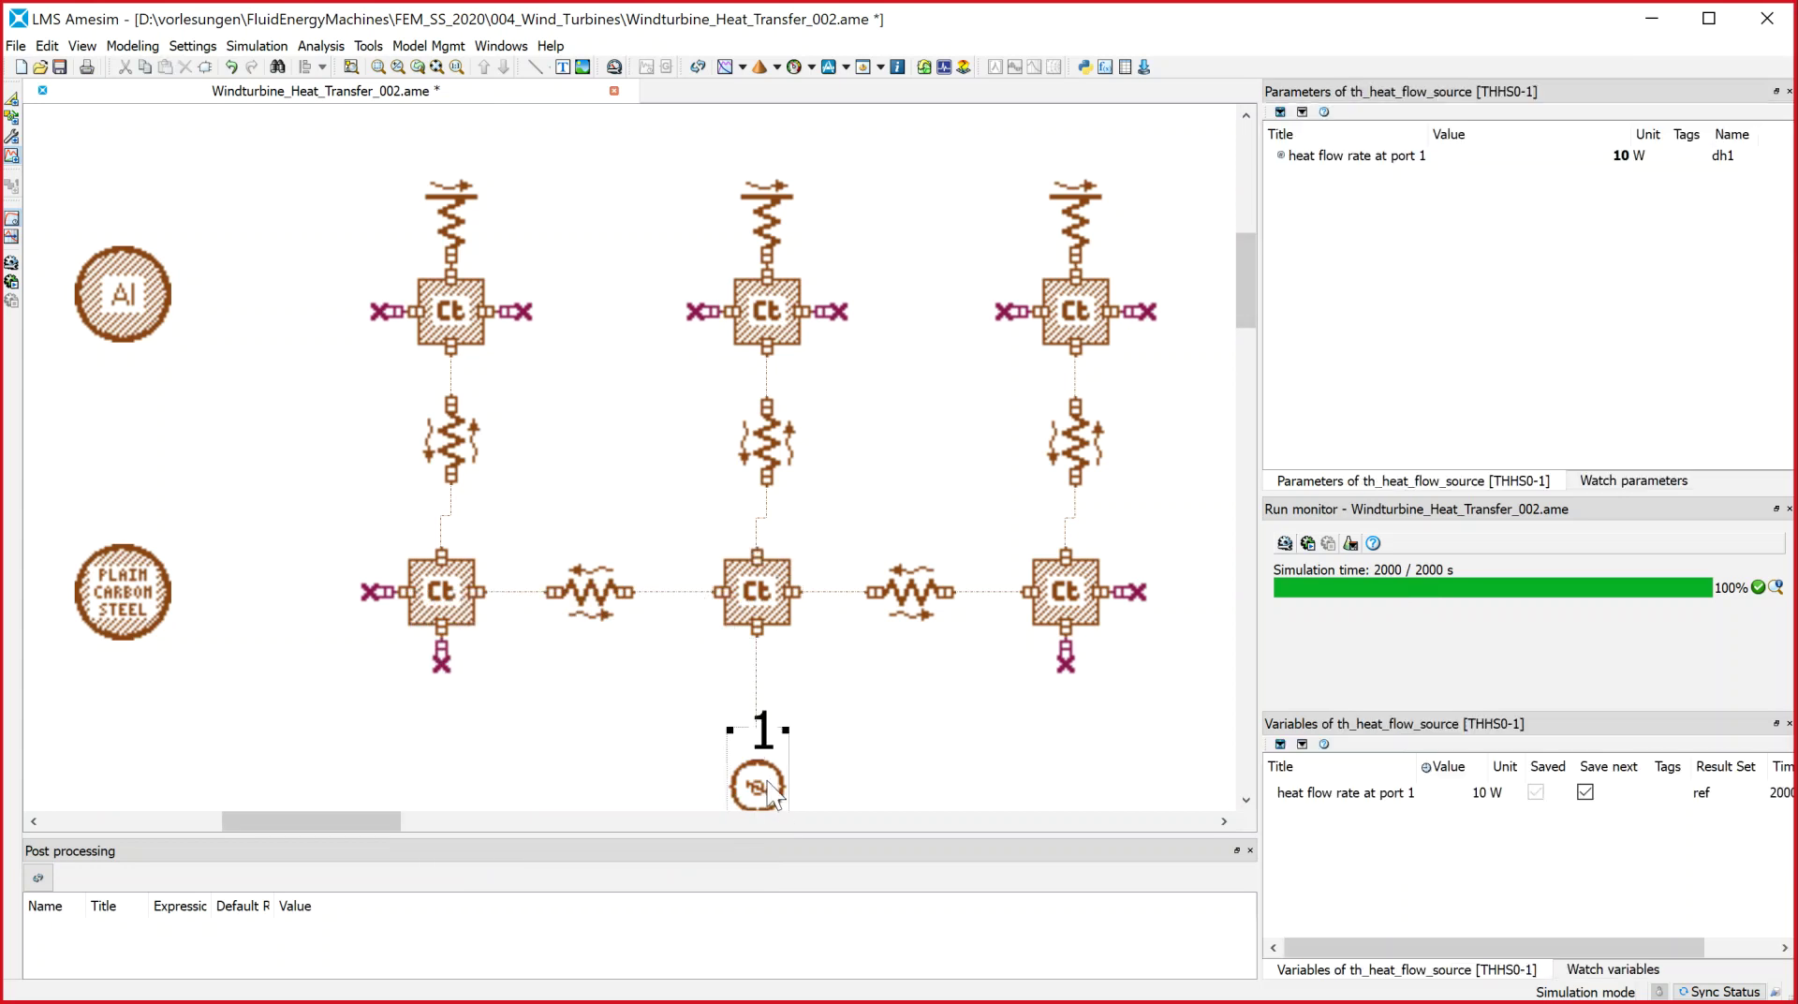
double_click(1620, 158)
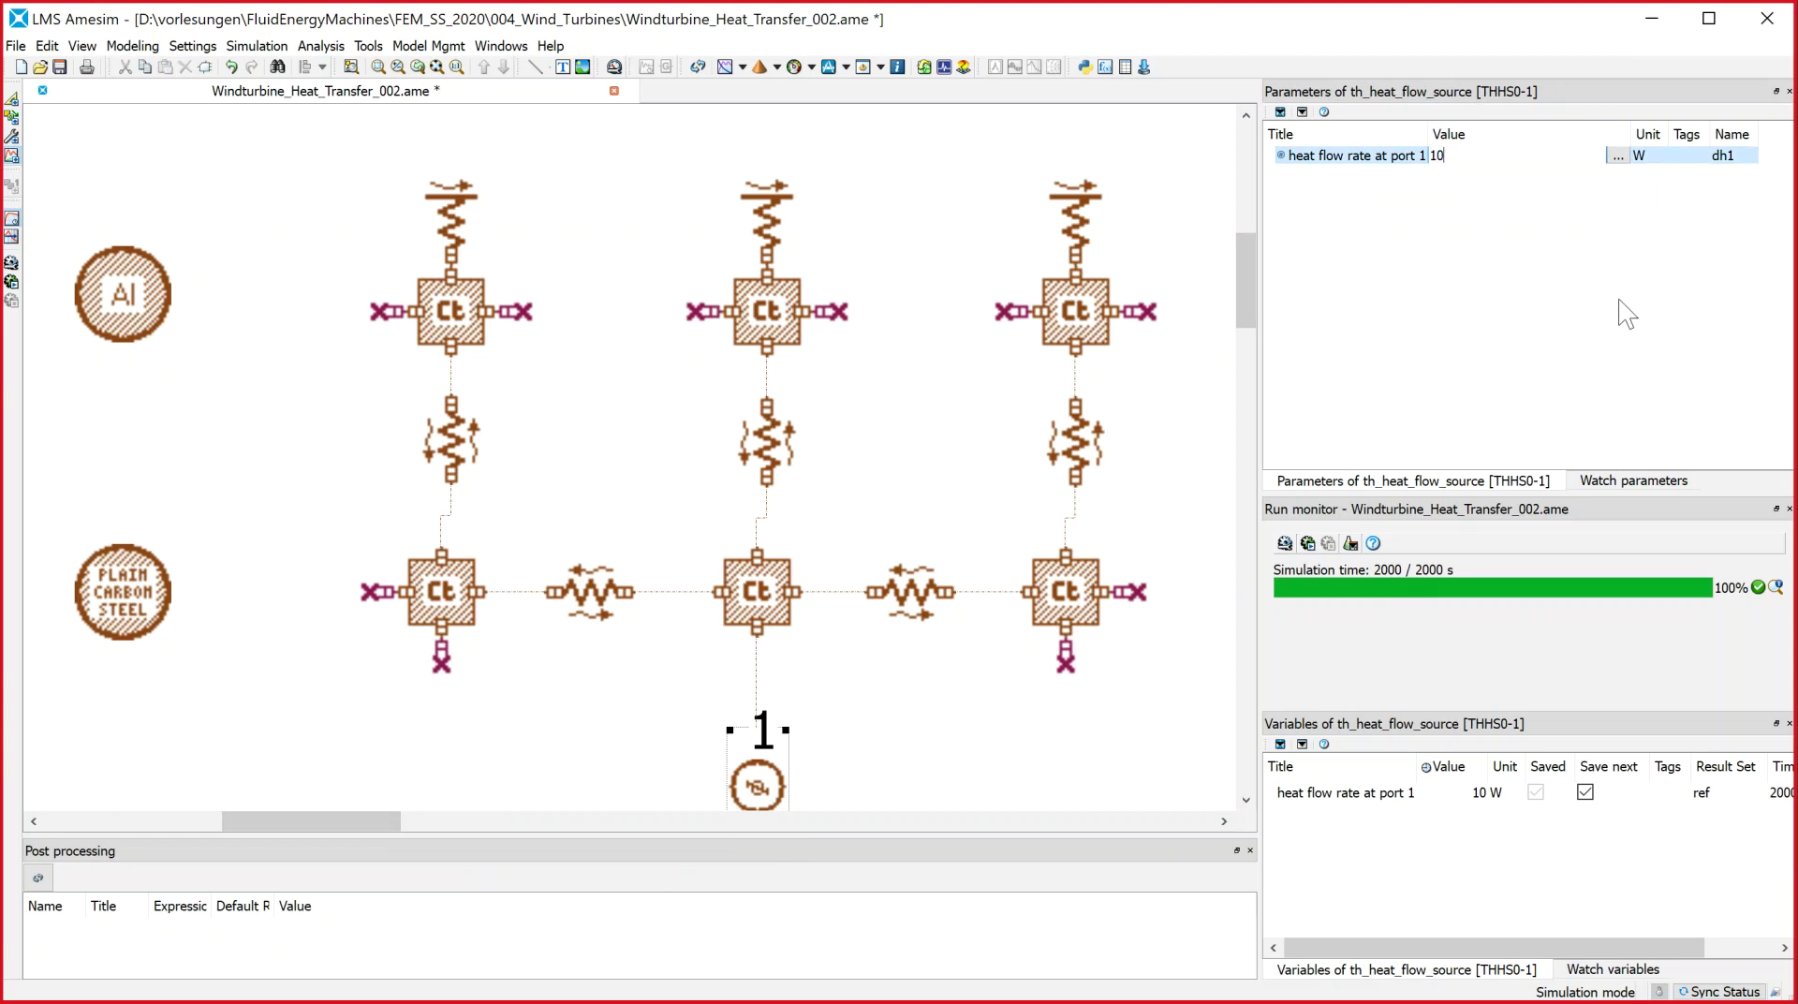
type("0")
key("Return")
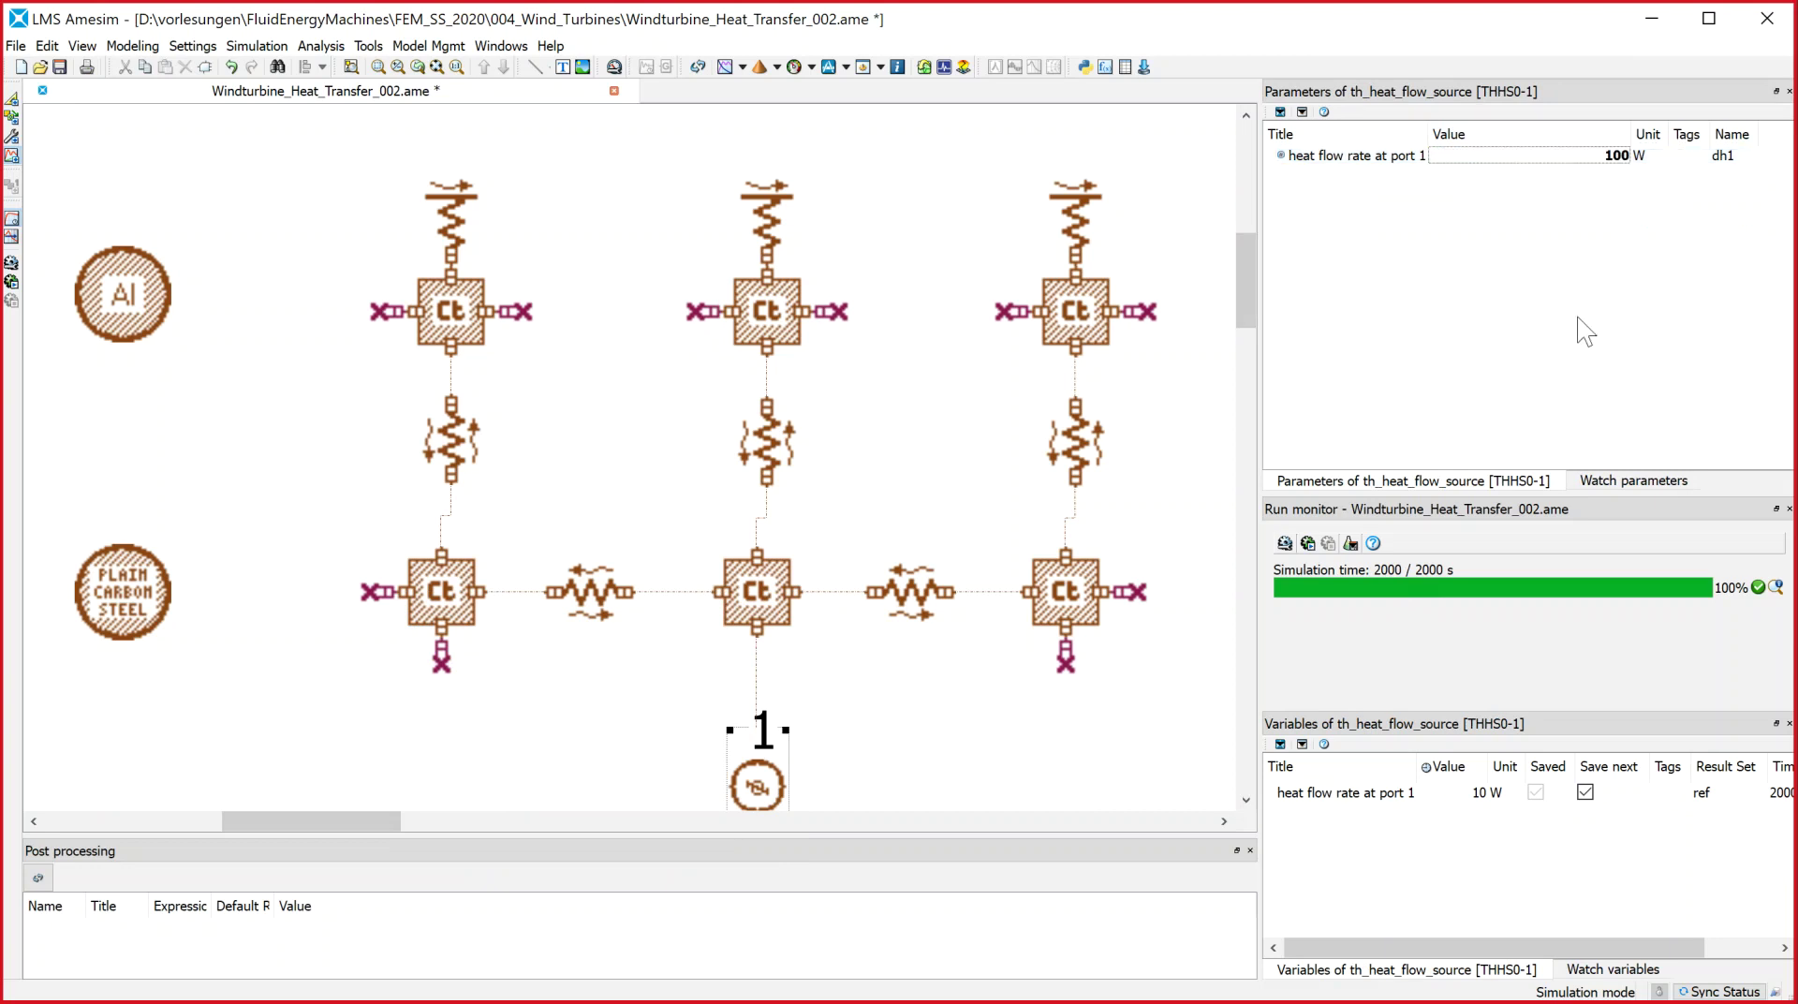
Run the simulation with the 100 W heat source and plot the temperature of the lower row's middle thermal mass
left_click(11, 281)
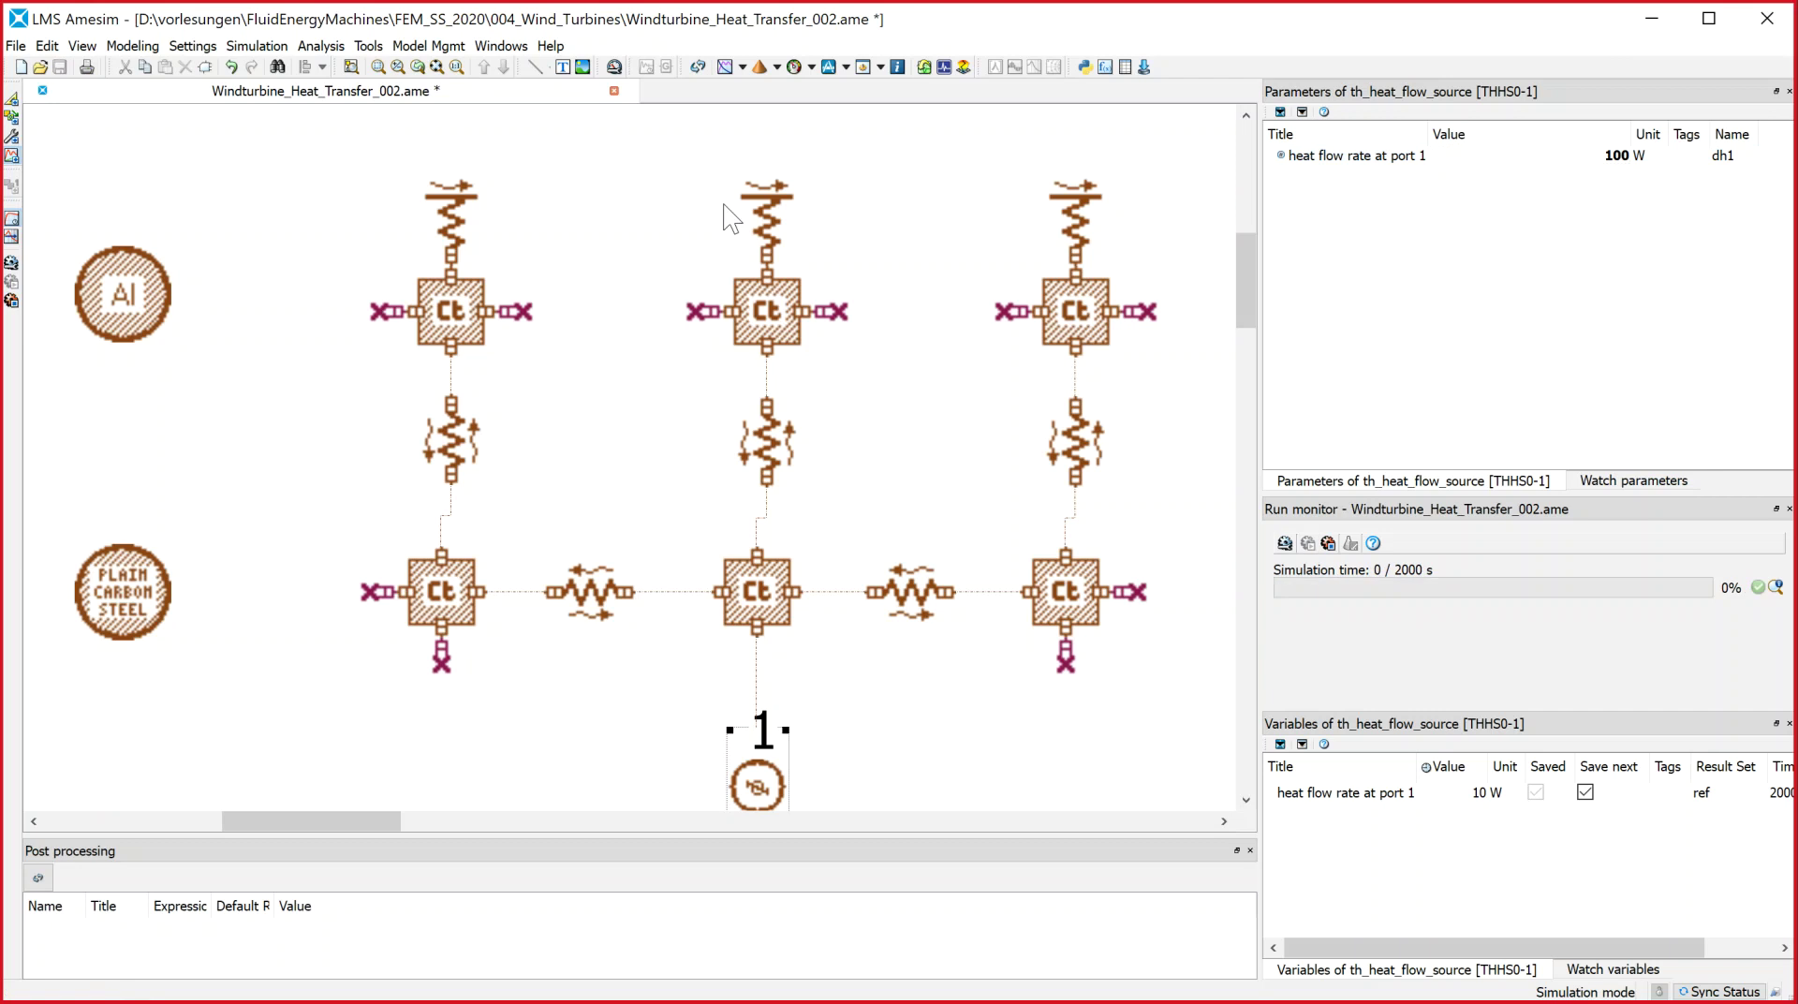
left_click(774, 596)
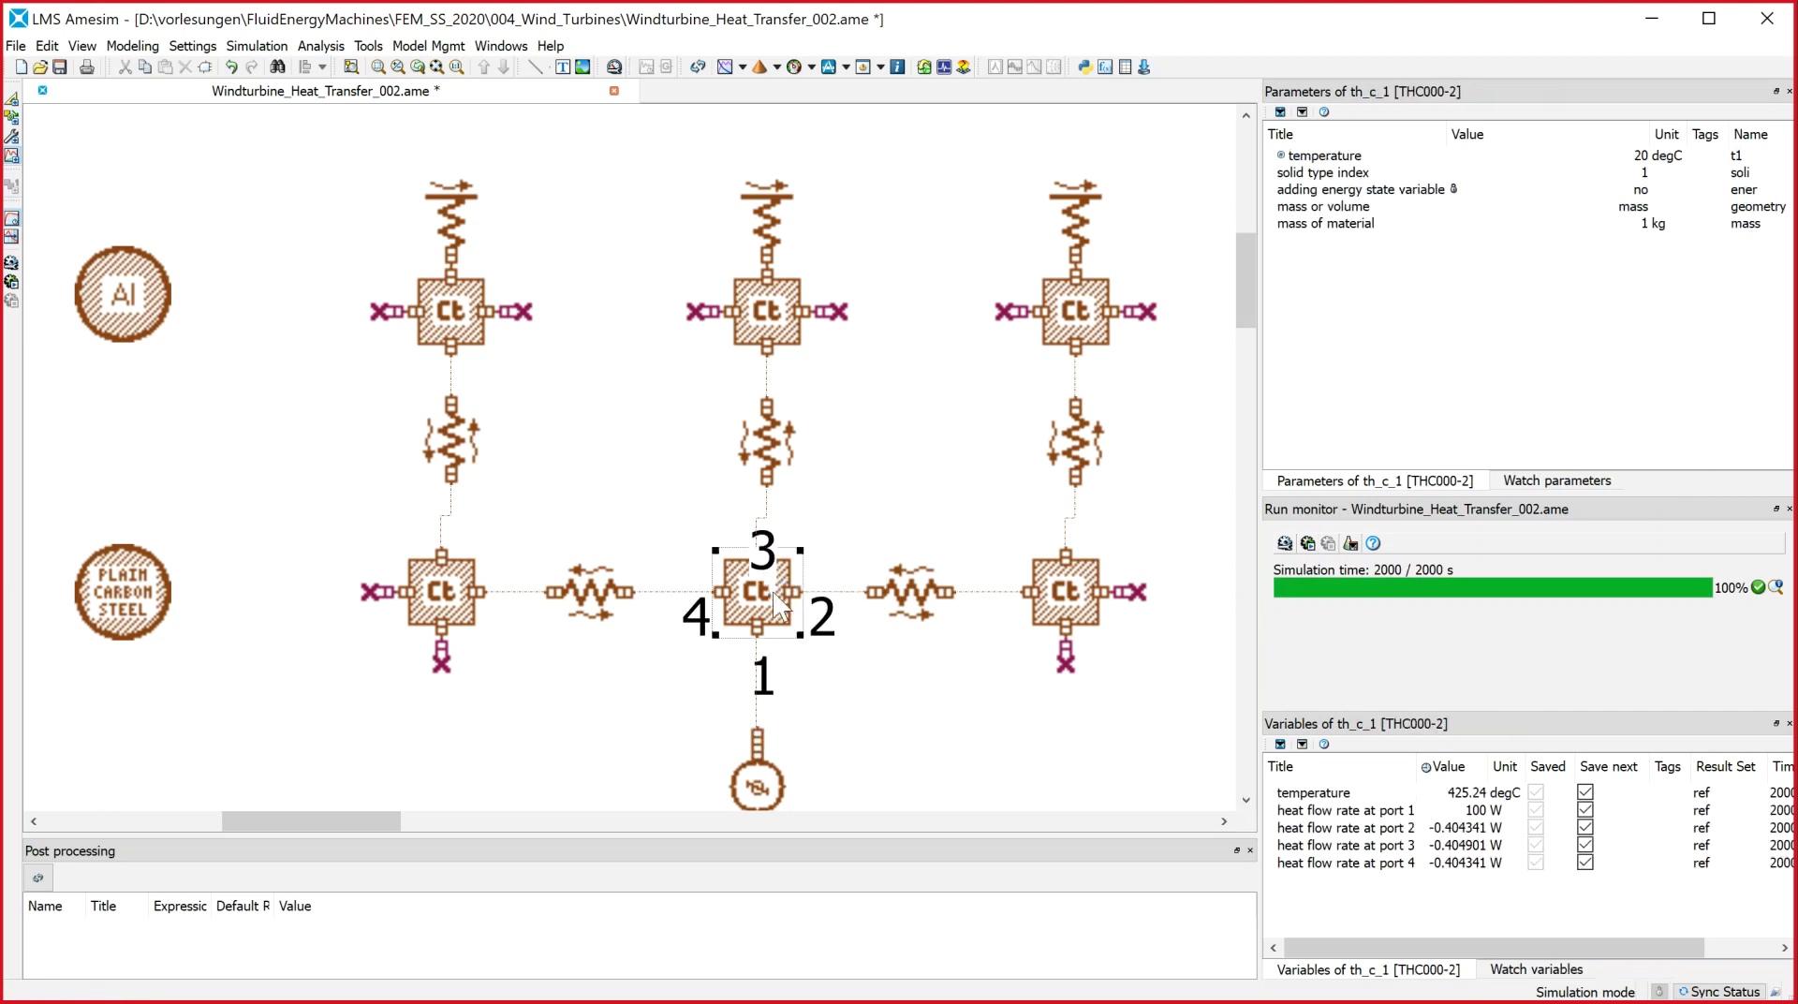
left_click_drag(1433, 794, 932, 735)
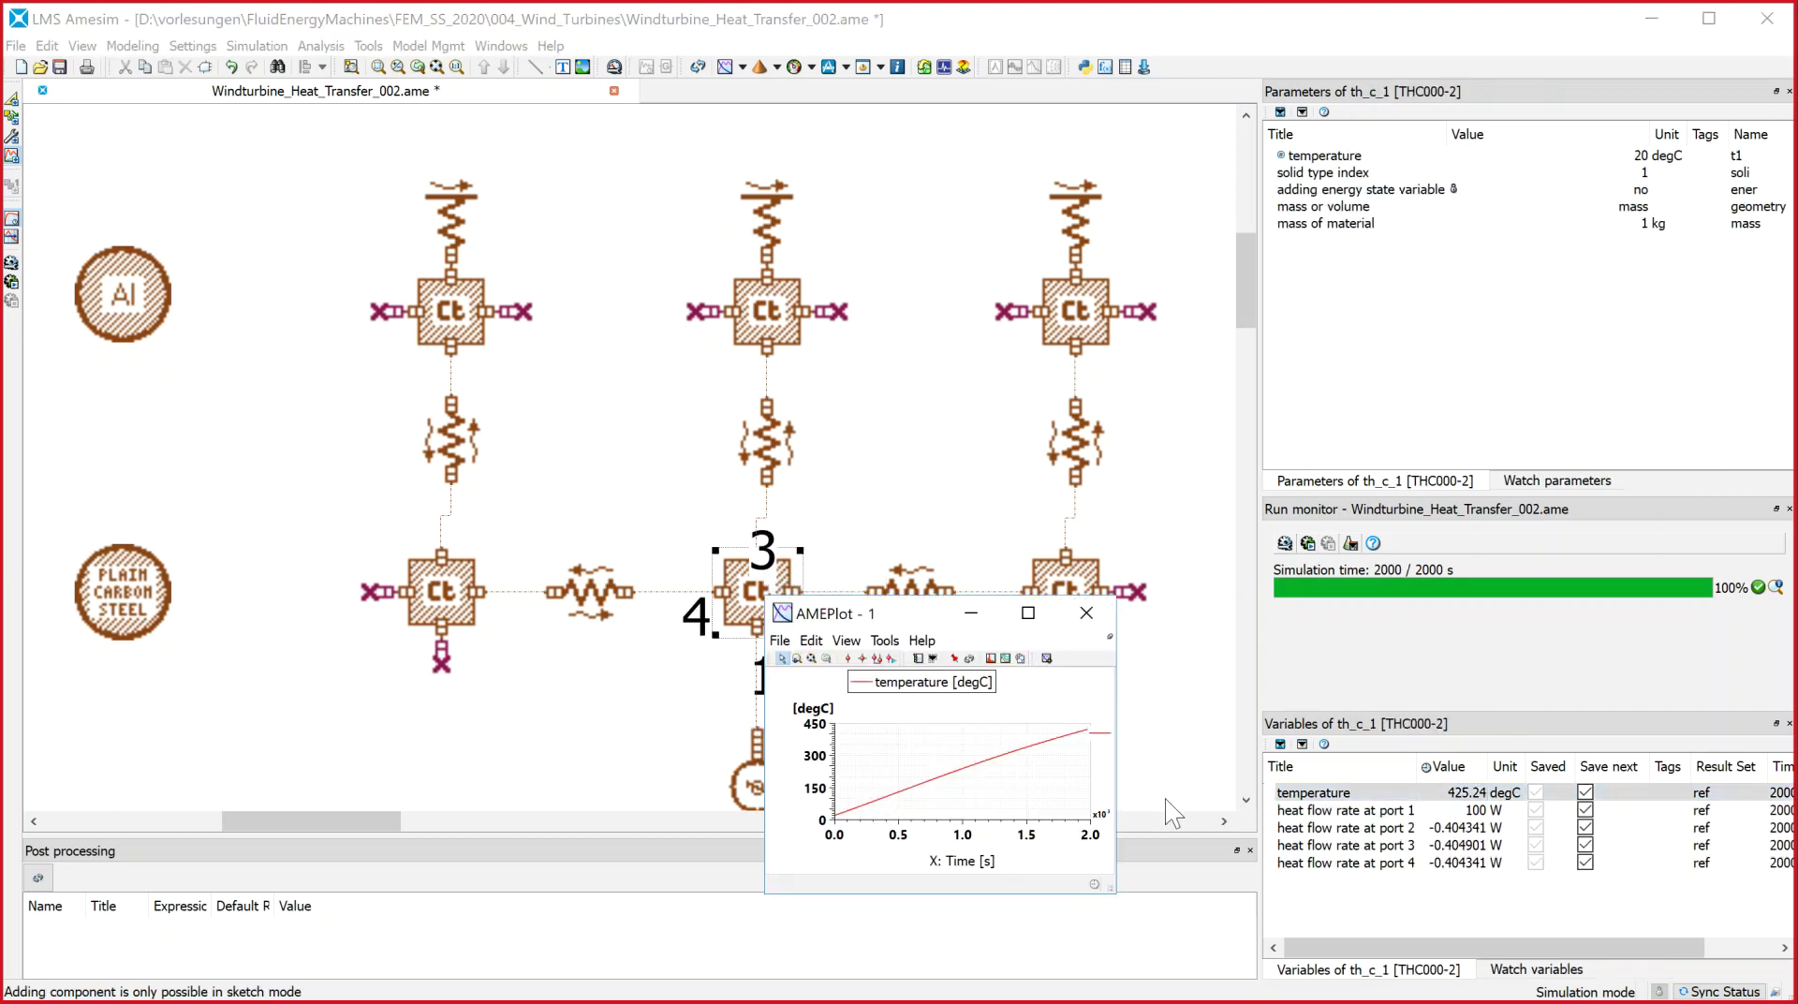